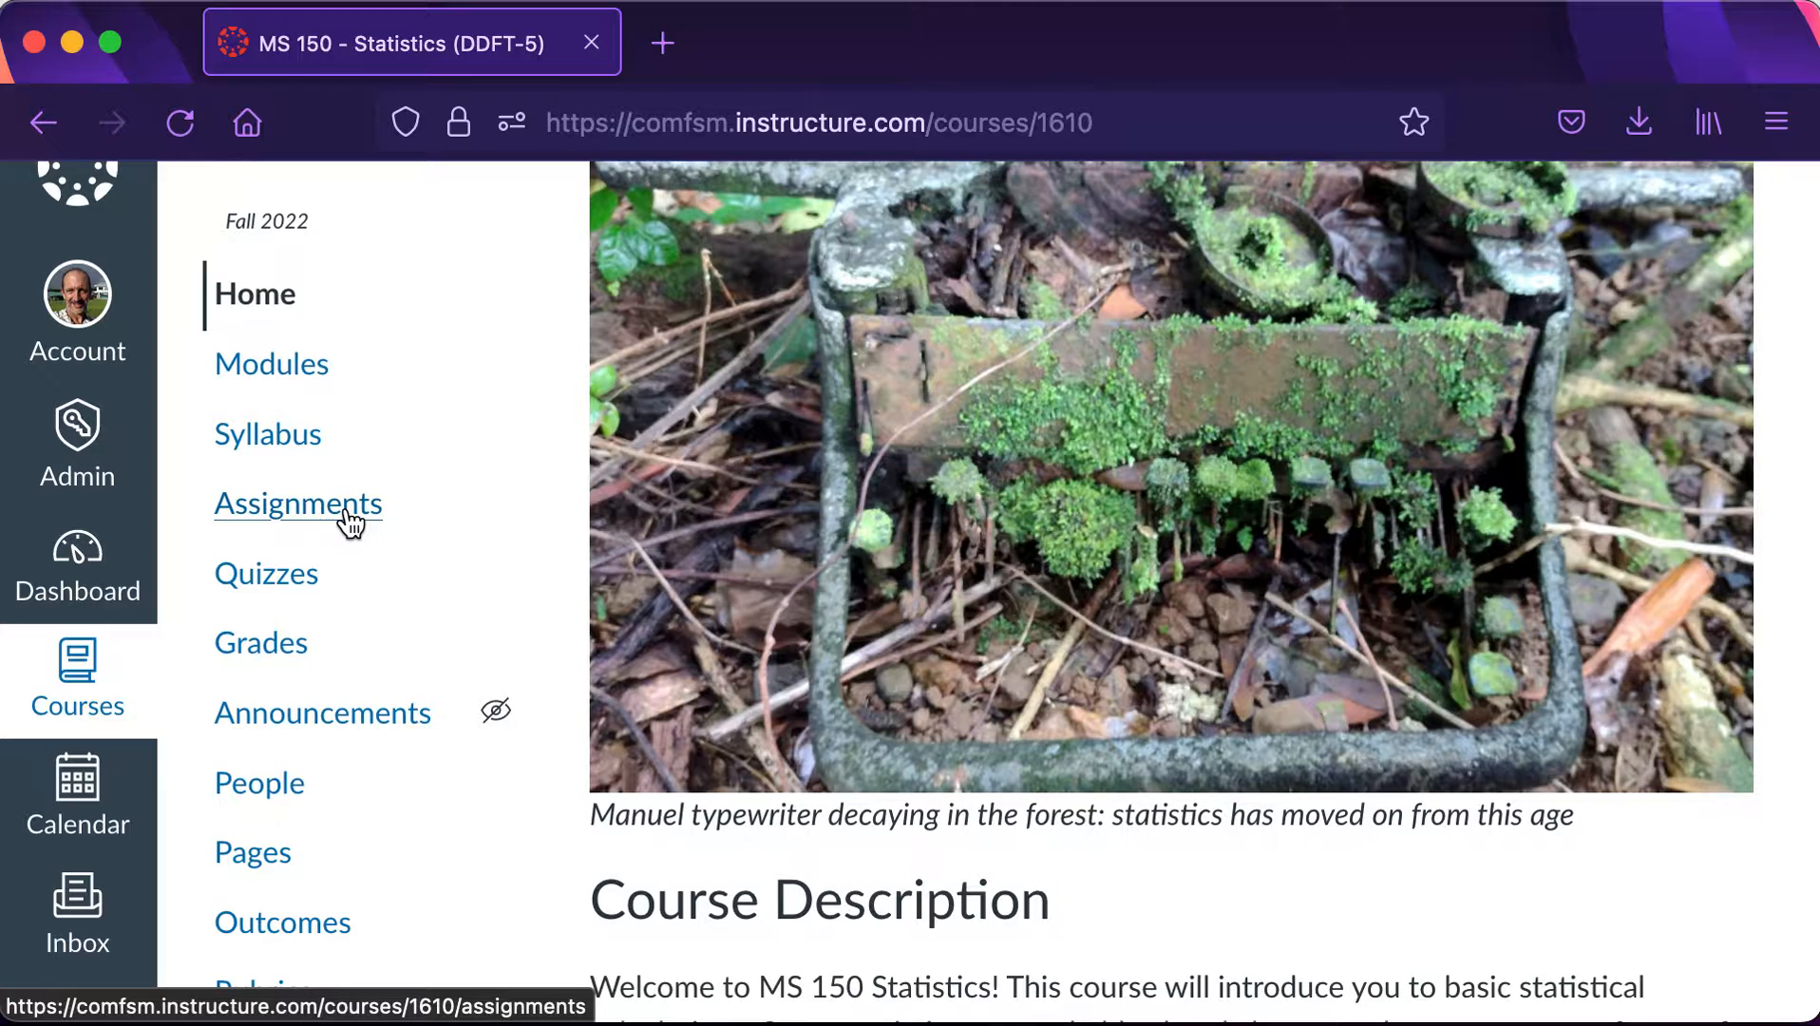
Create a new assignment in the MS 150 course, named "Temporary" with the description text "Description".
left_click(350, 521)
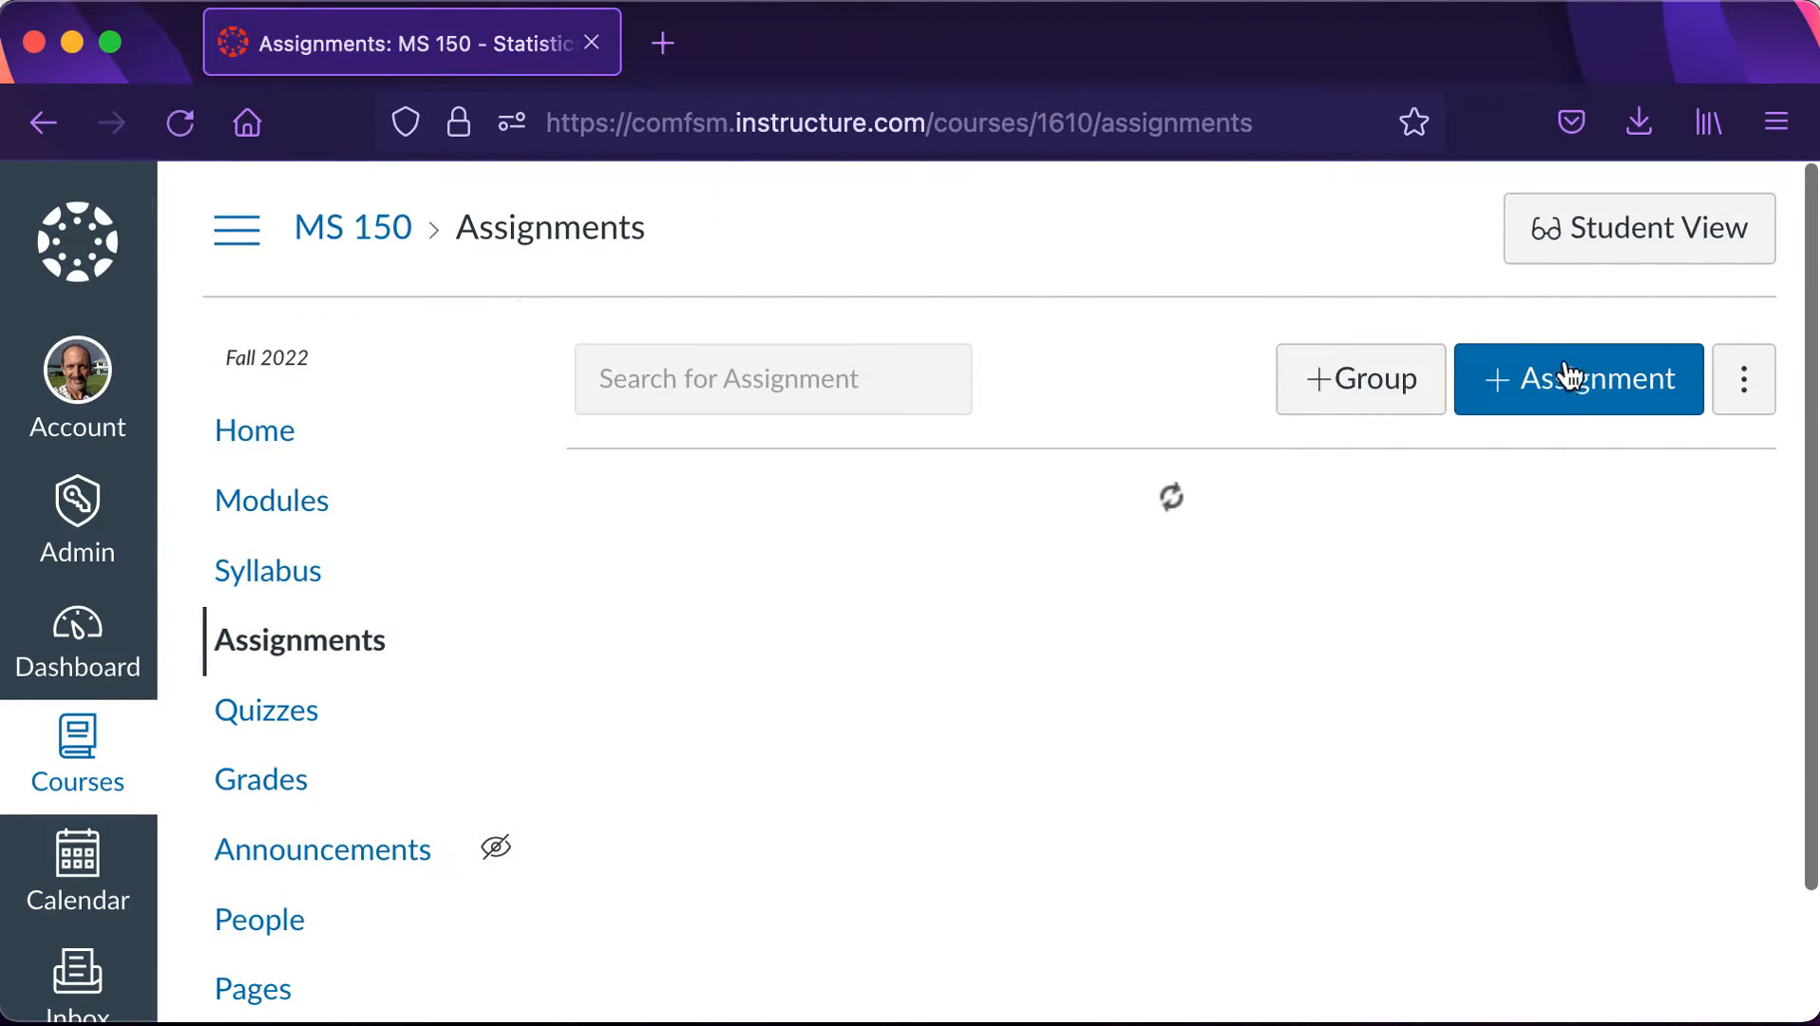
left_click(1558, 399)
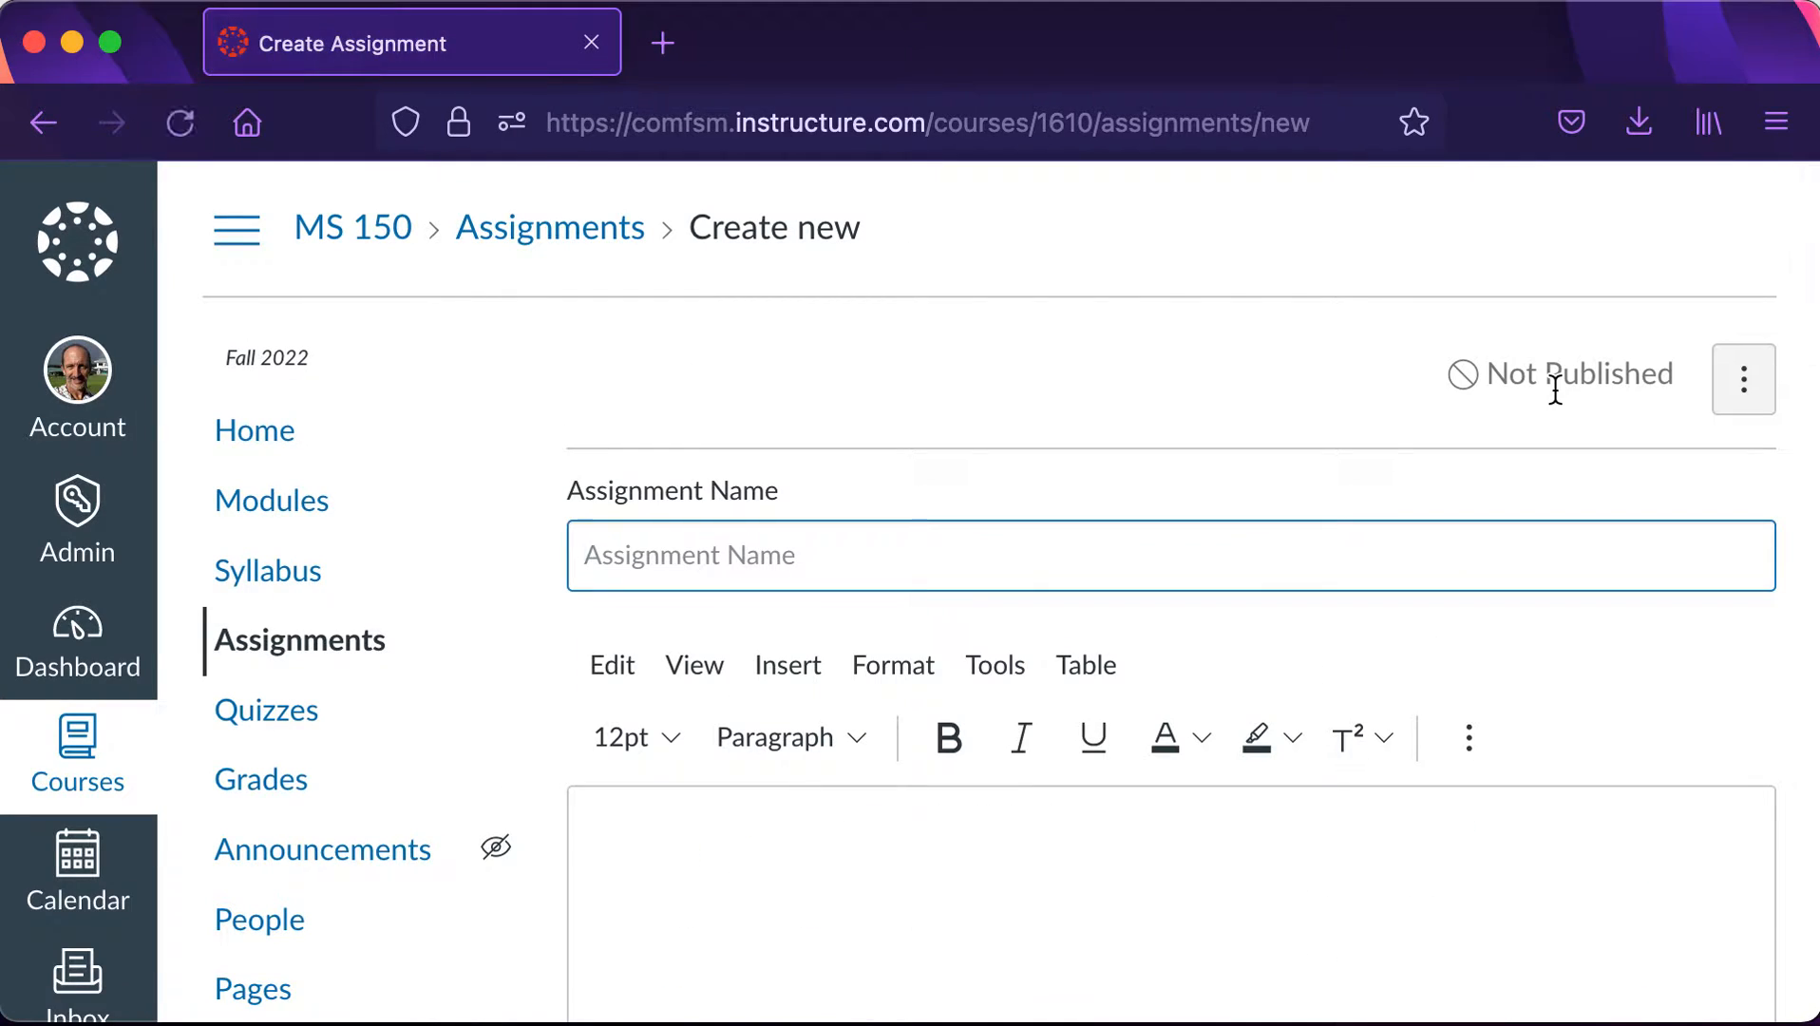
type("Temporary")
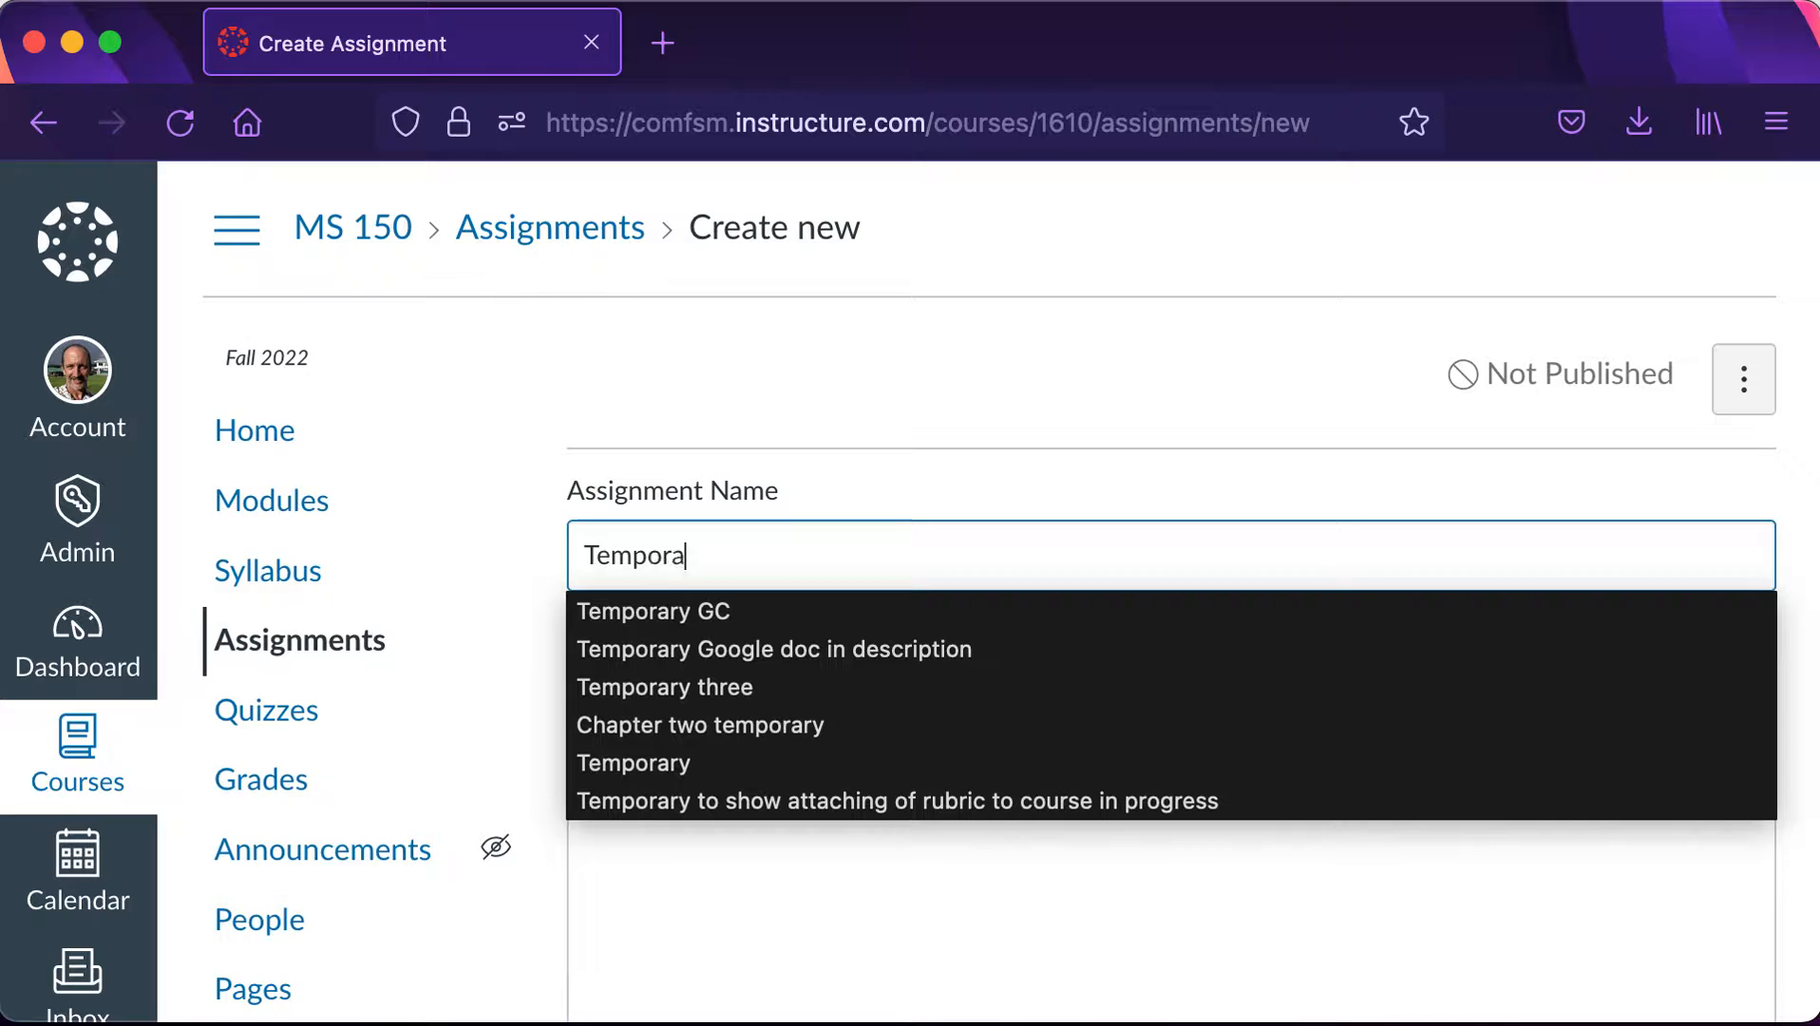
left_click(744, 771)
left_click(824, 893)
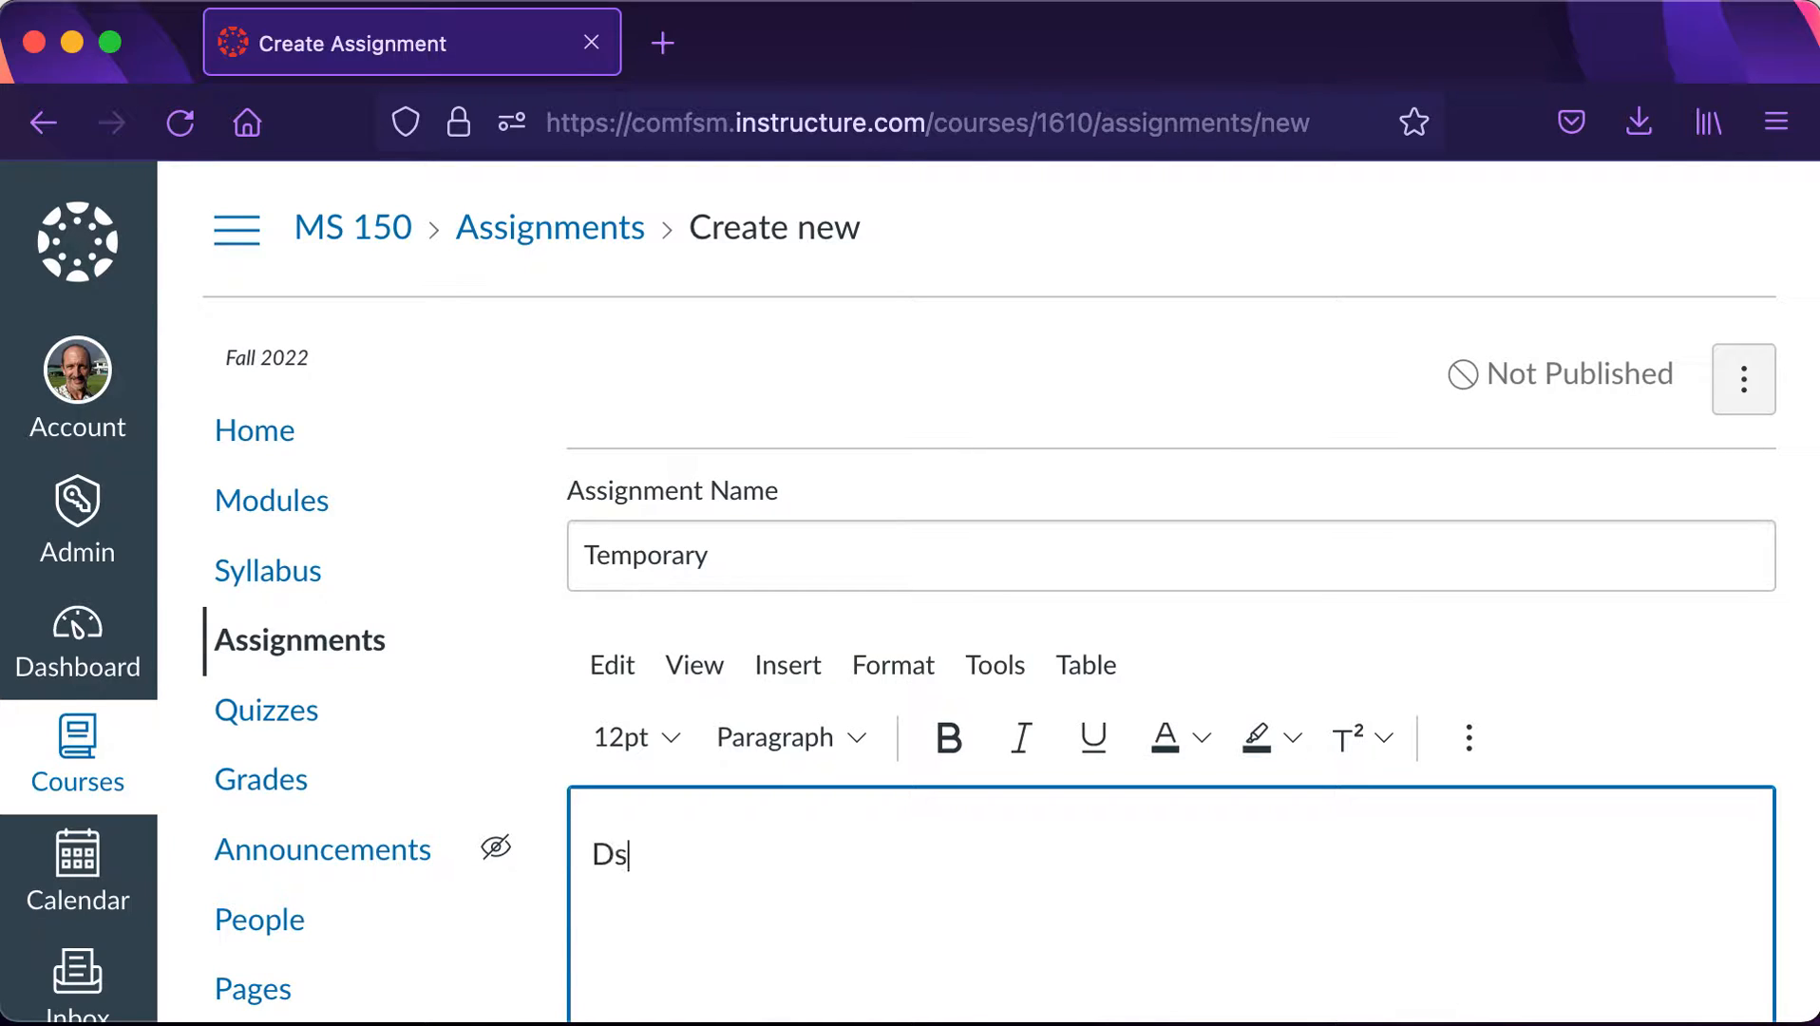
type("Description")
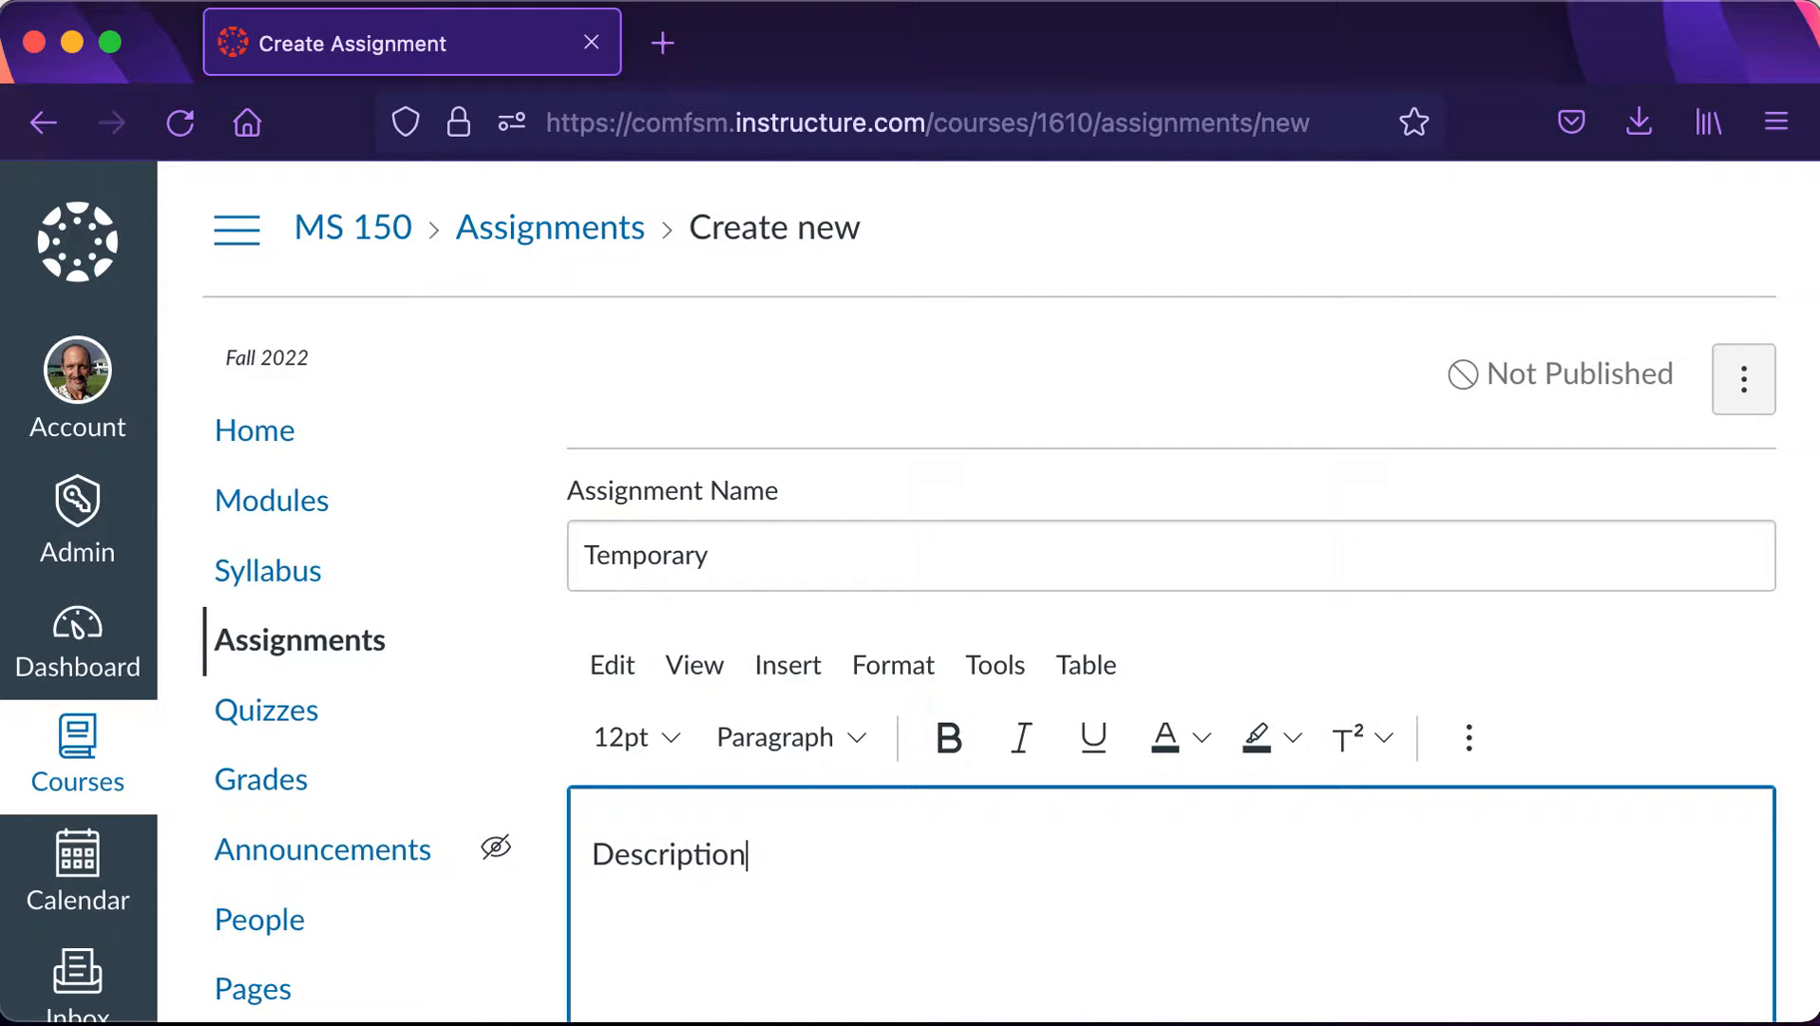
Choose External Tool as the assignment's submission type.
scroll(822, 887, "down", 10)
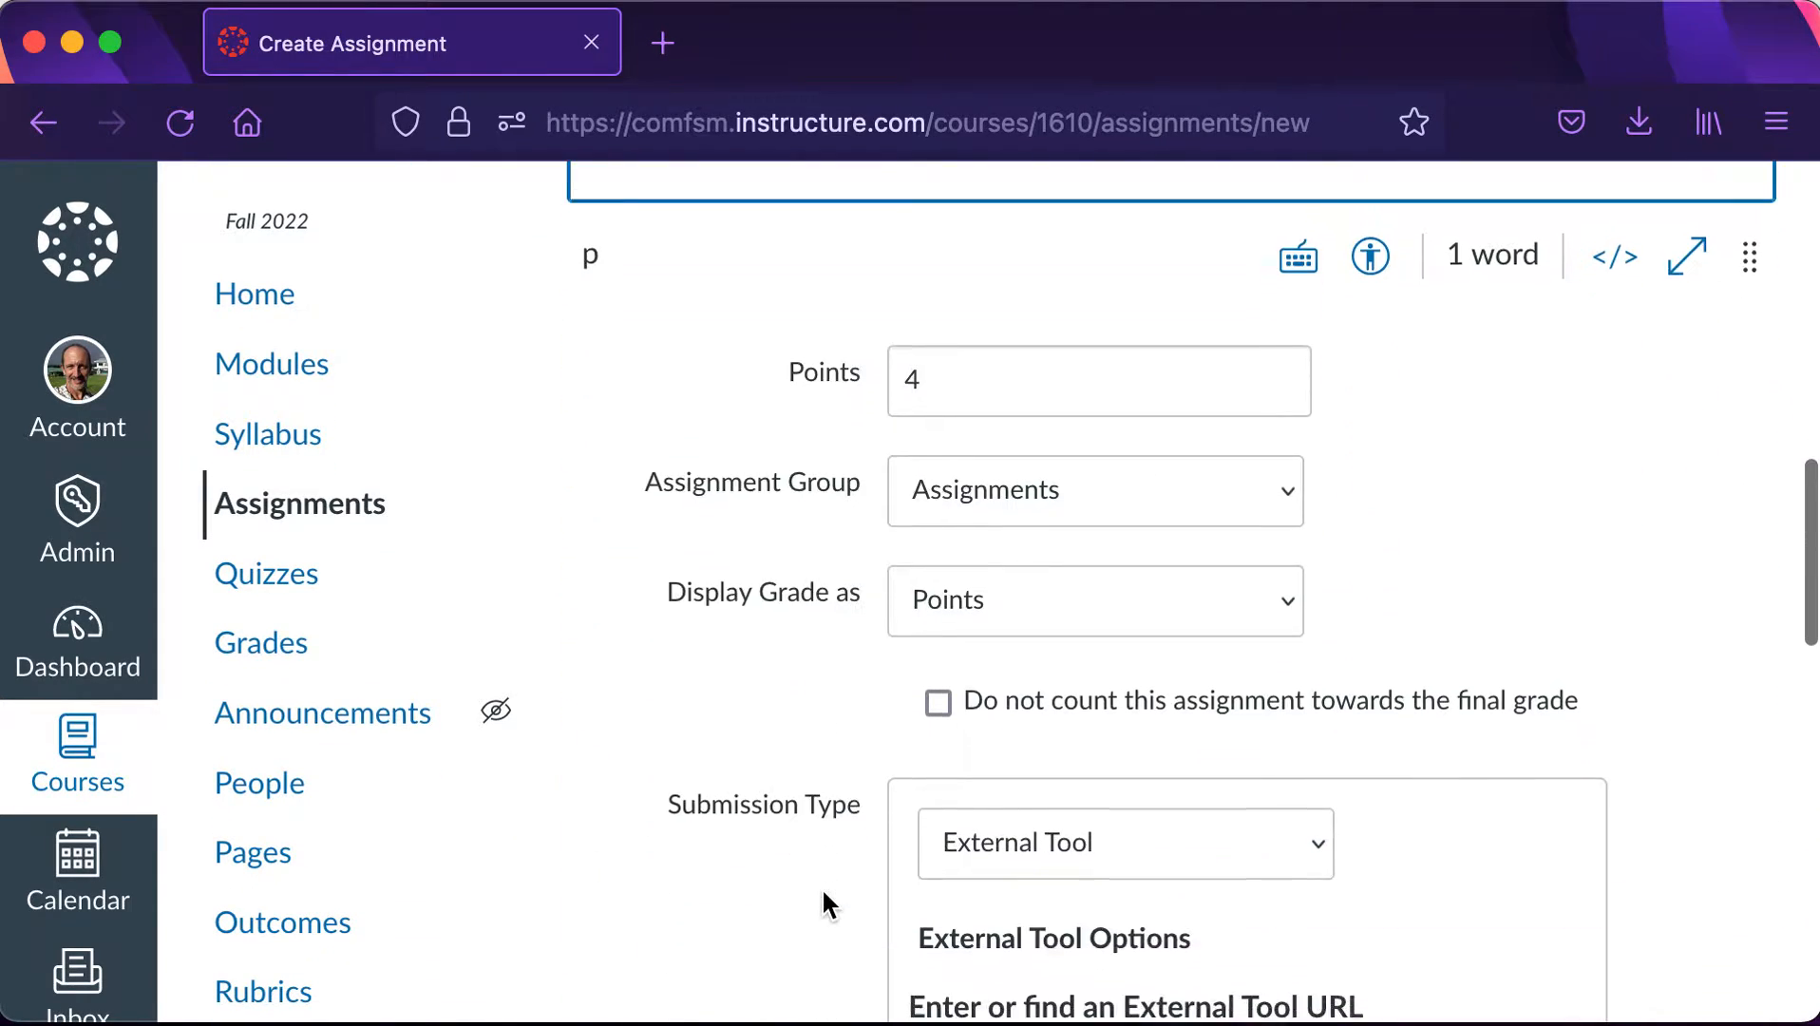
scroll(821, 904, "down", 2)
left_click(1138, 680)
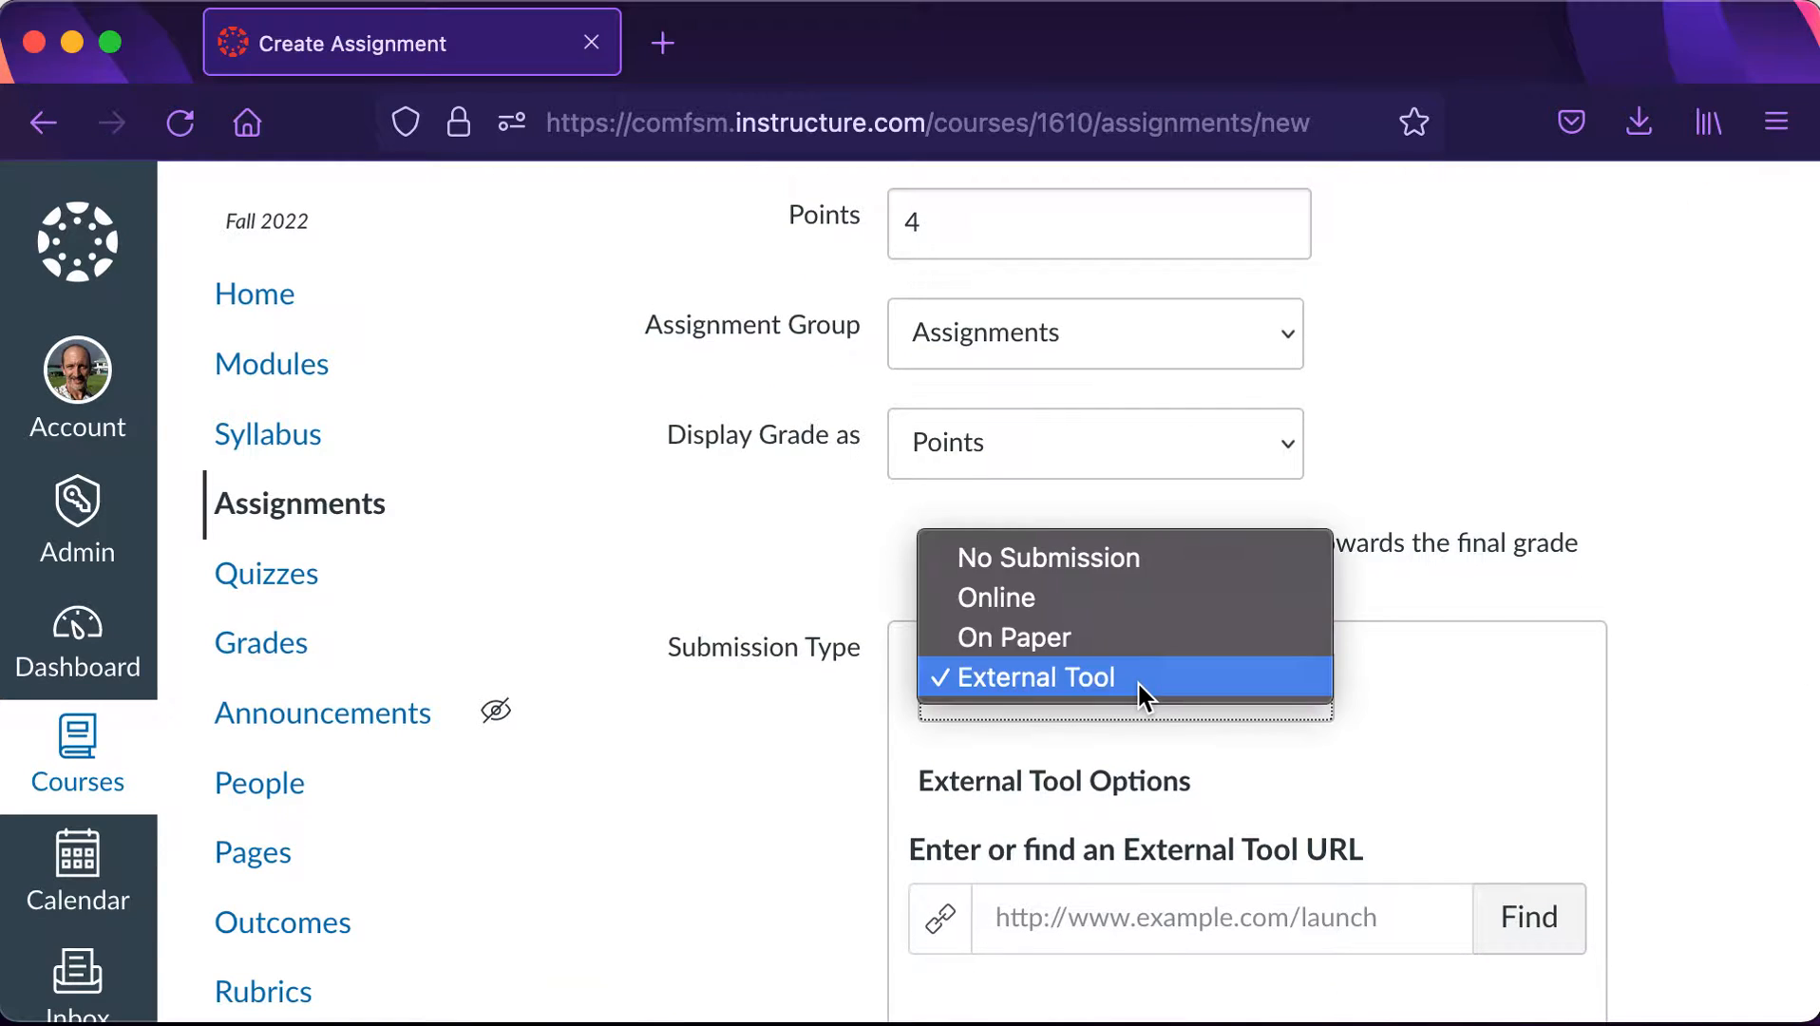
left_click(1035, 690)
scroll(1036, 688, "down", 4)
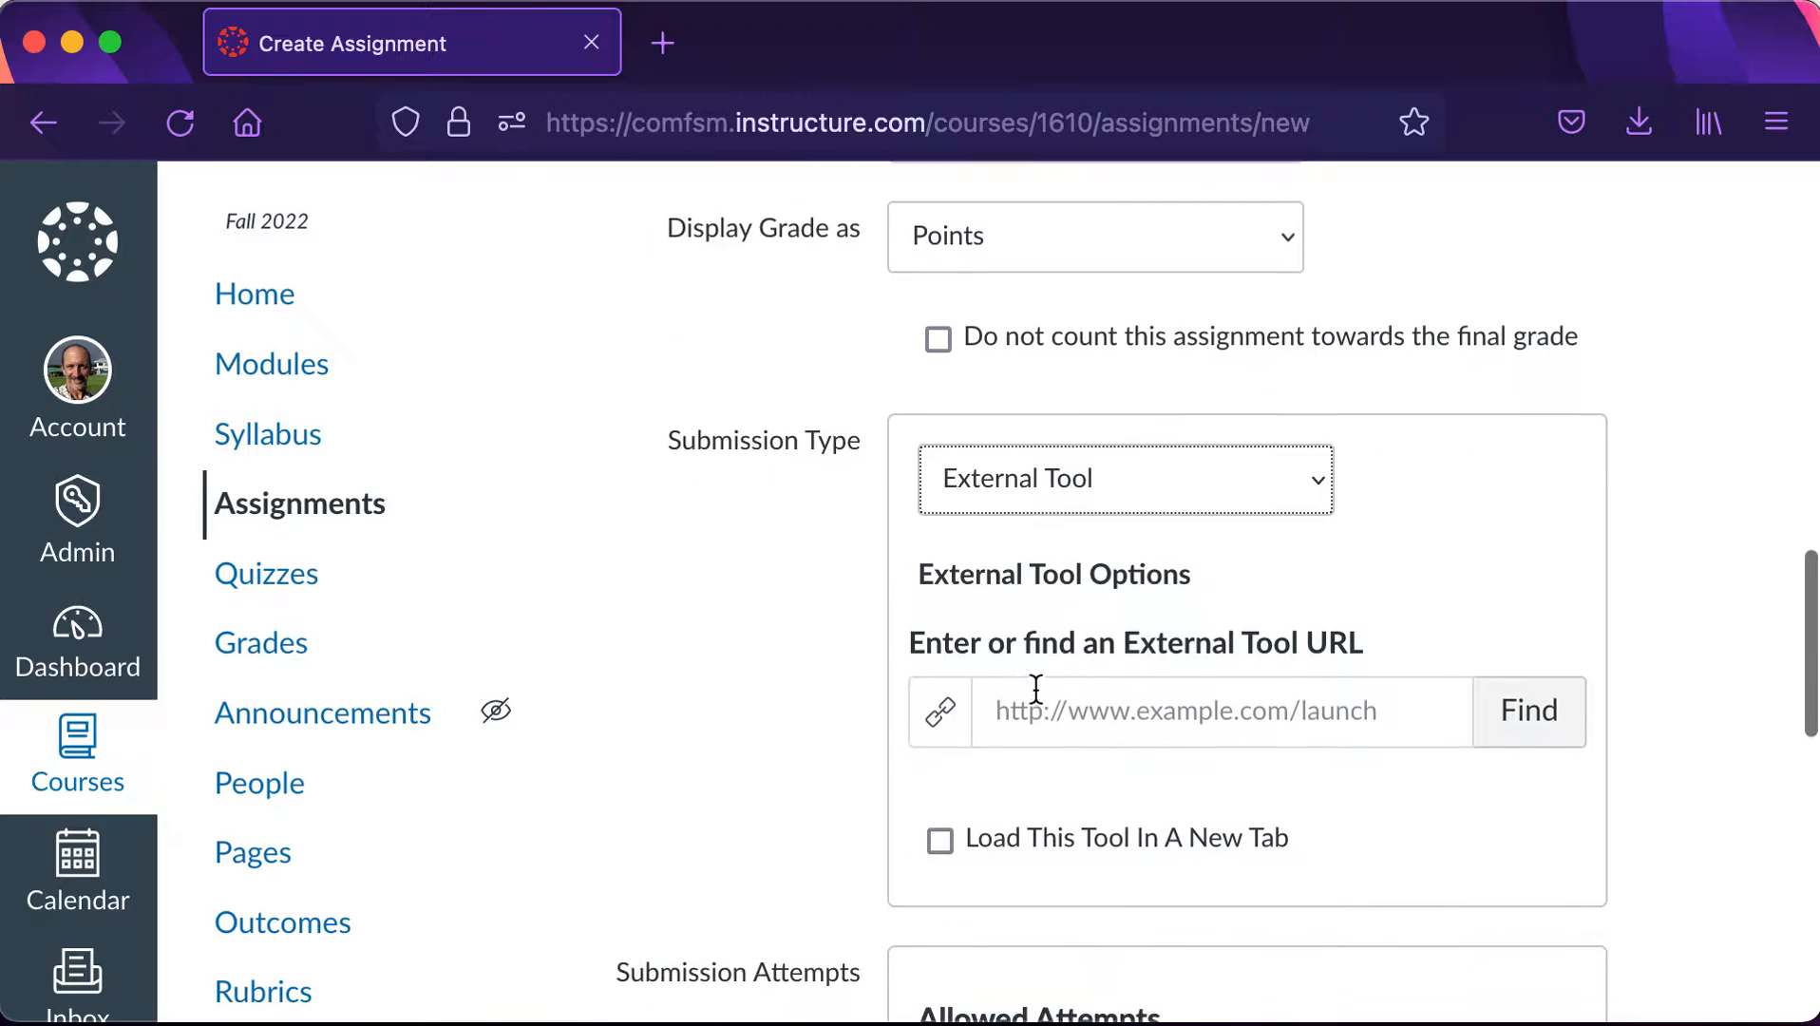
Pick Google Assignments (LTI 1.3) as the external tool and switch it to the school-issued Google account.
left_click(1549, 556)
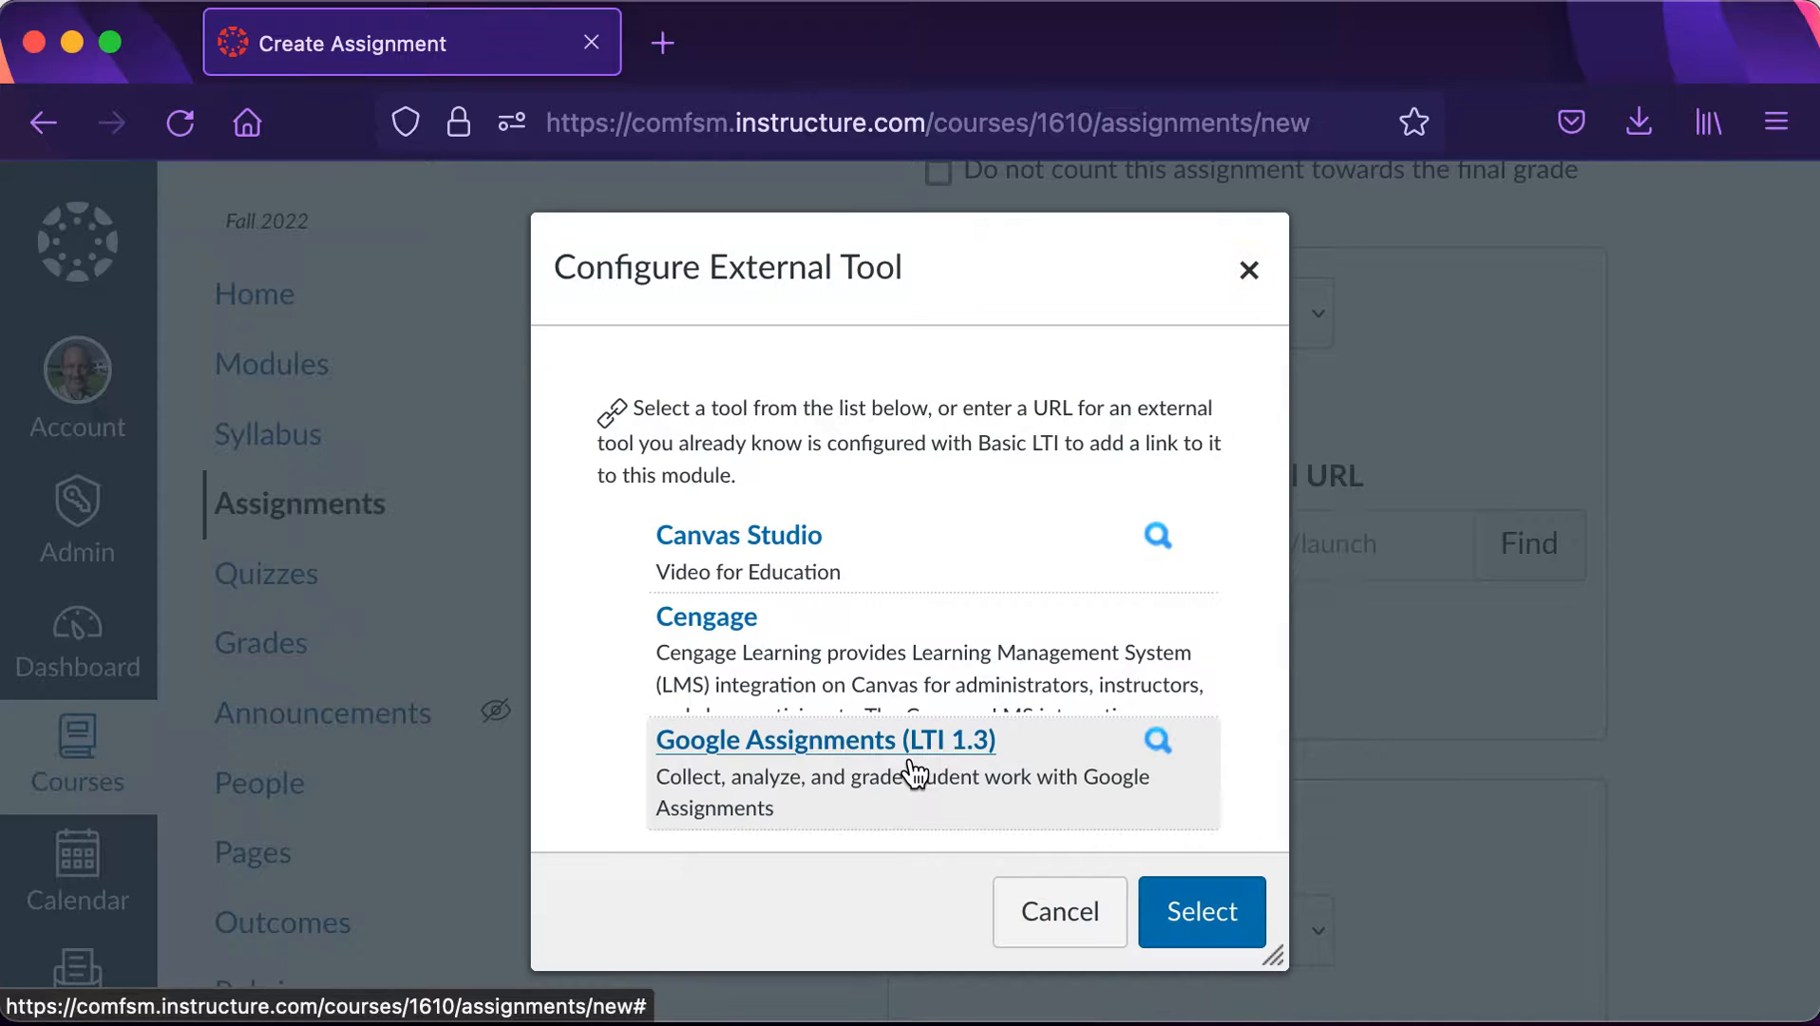
left_click(912, 771)
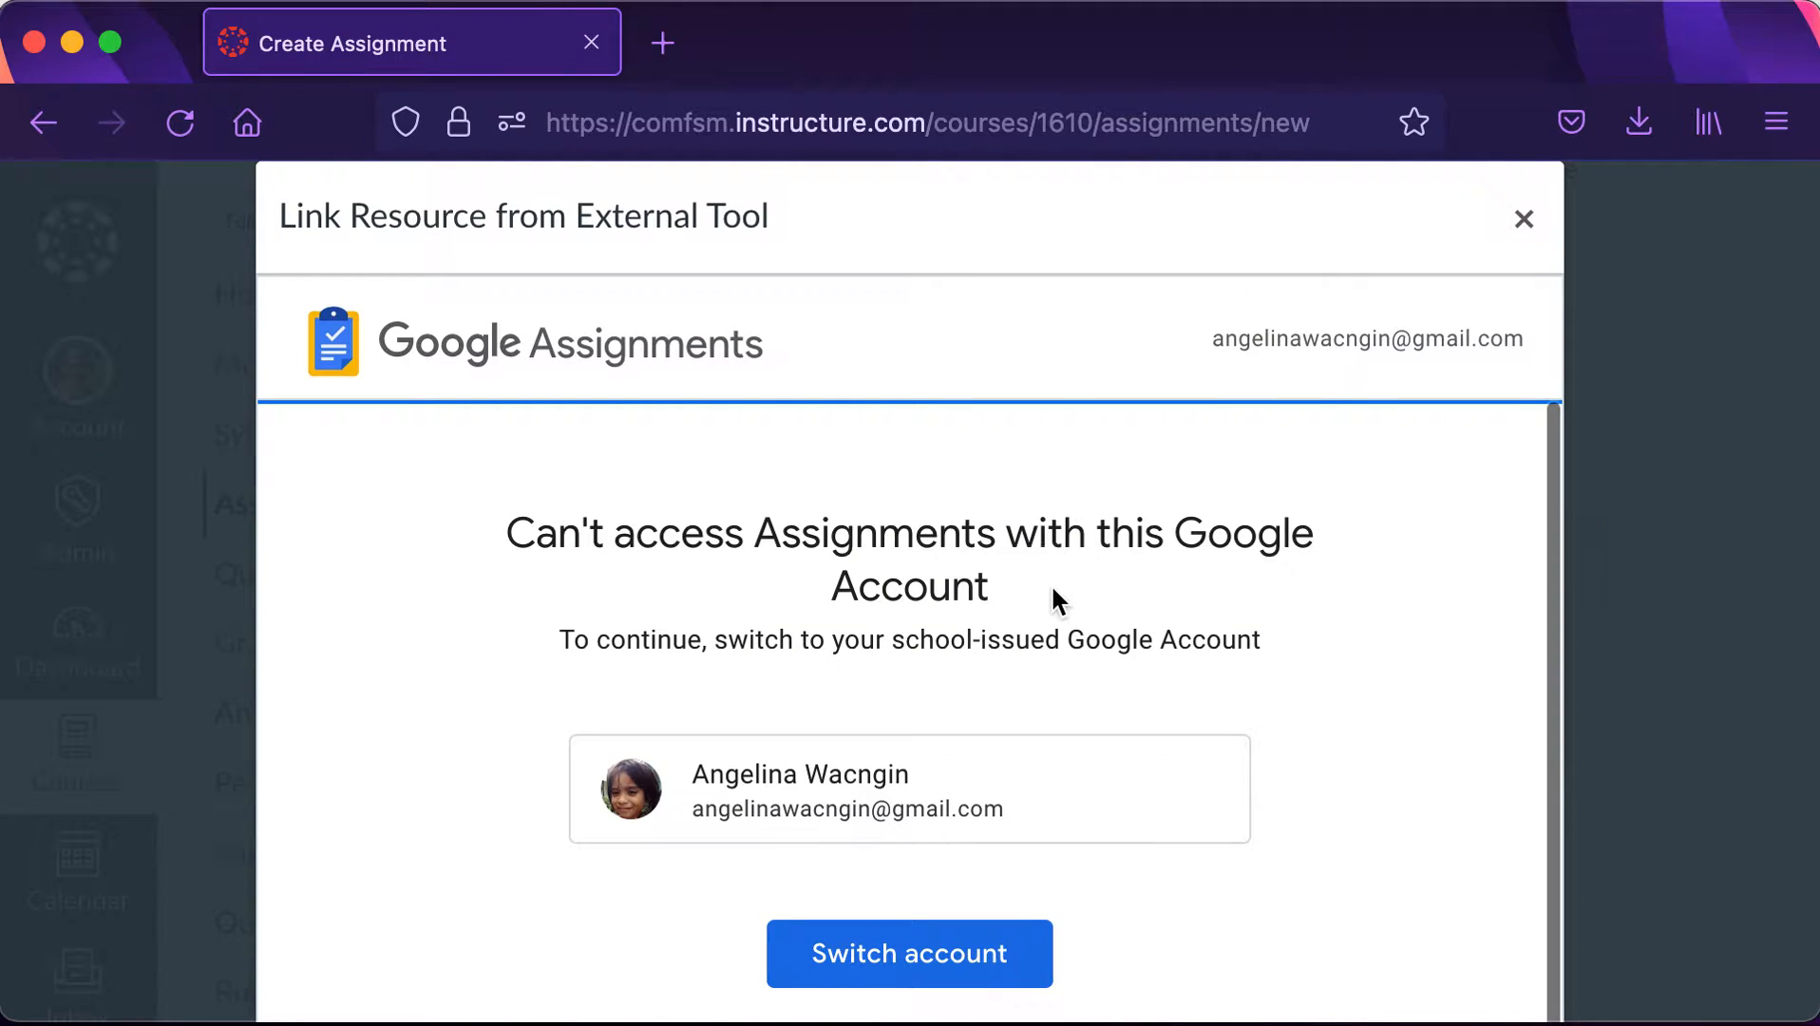
left_click(885, 962)
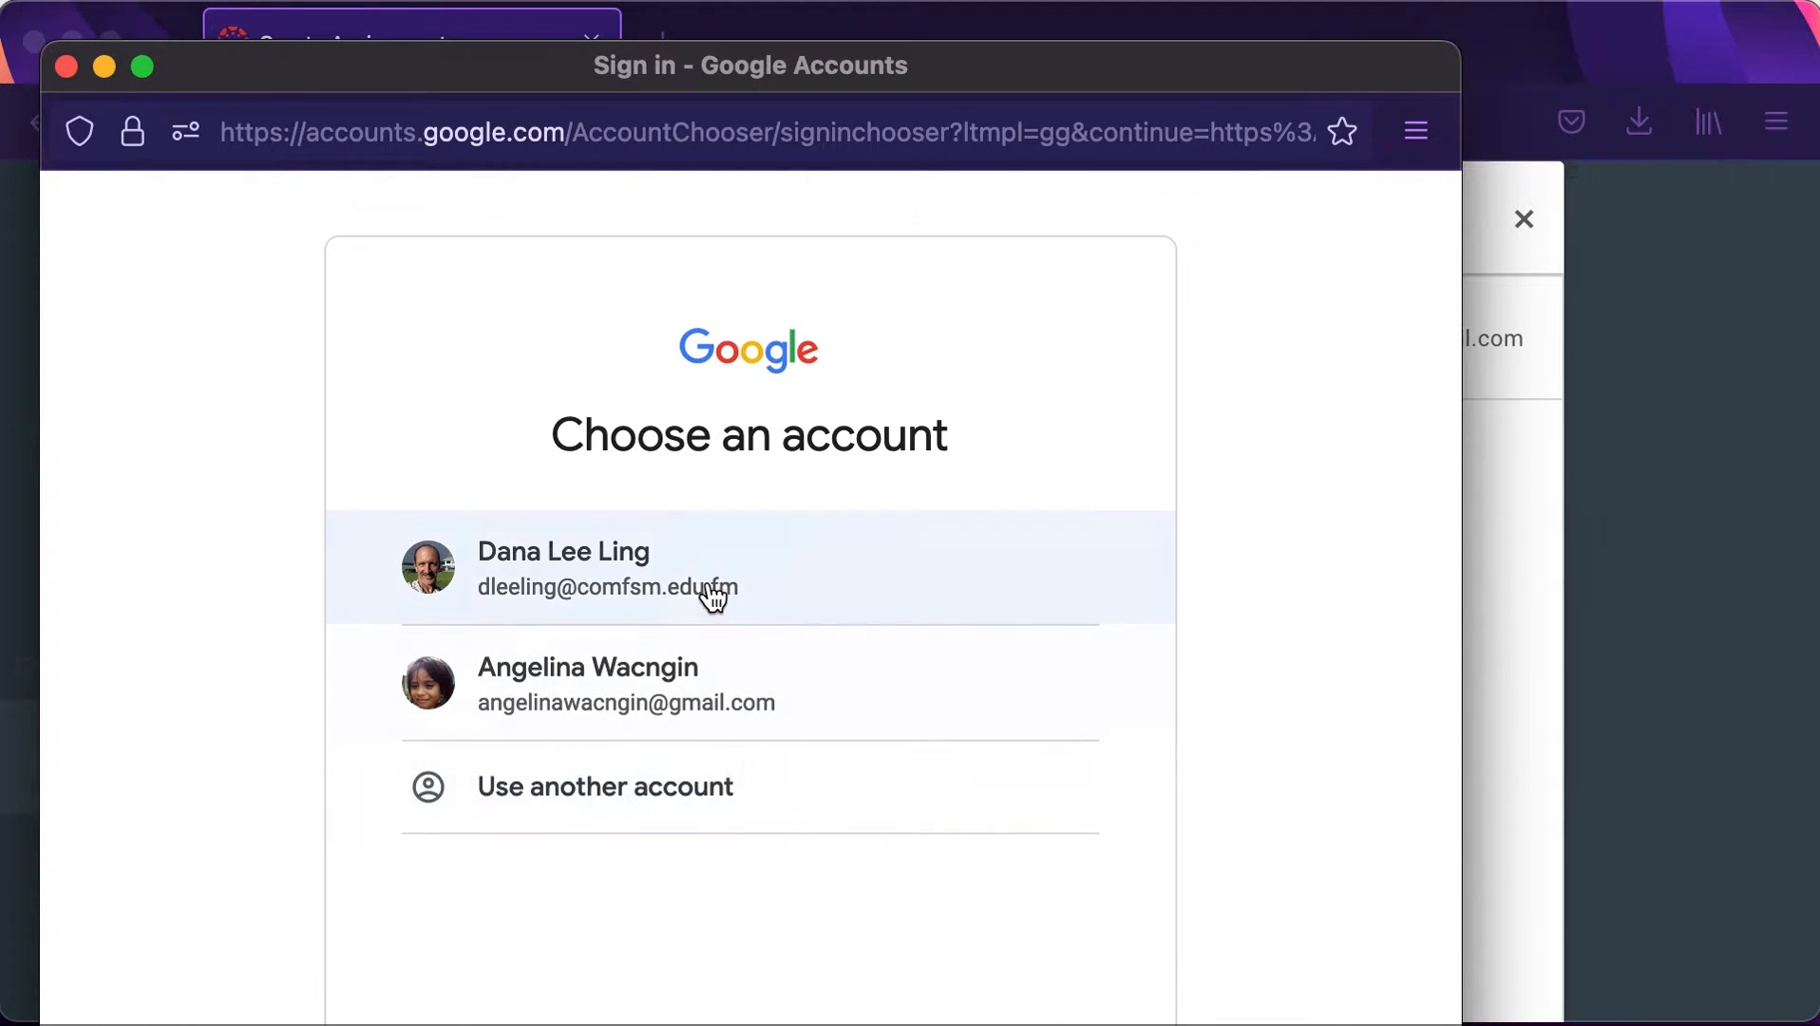
left_click(675, 580)
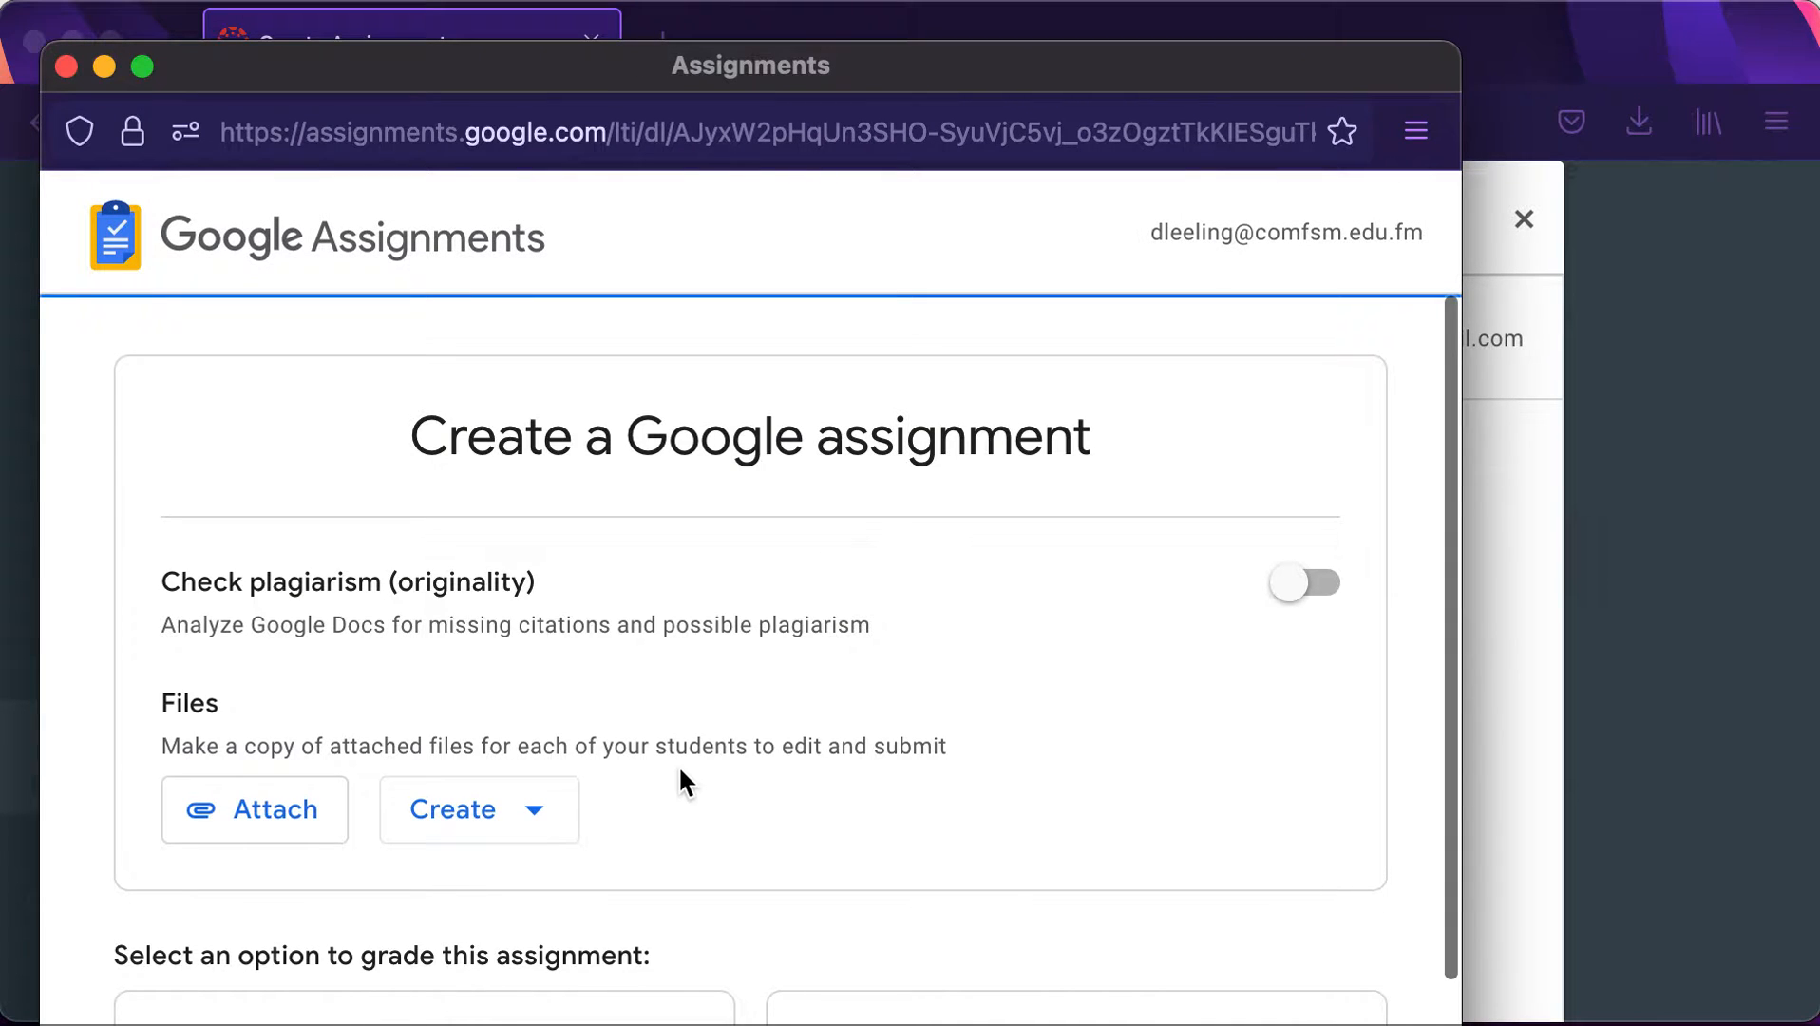
Search Google Drive for "1.1" and attach the non-template spreadsheet on 1.1 sample size and 1.2 types and levels of measurement.
scroll(680, 771, "down", 3)
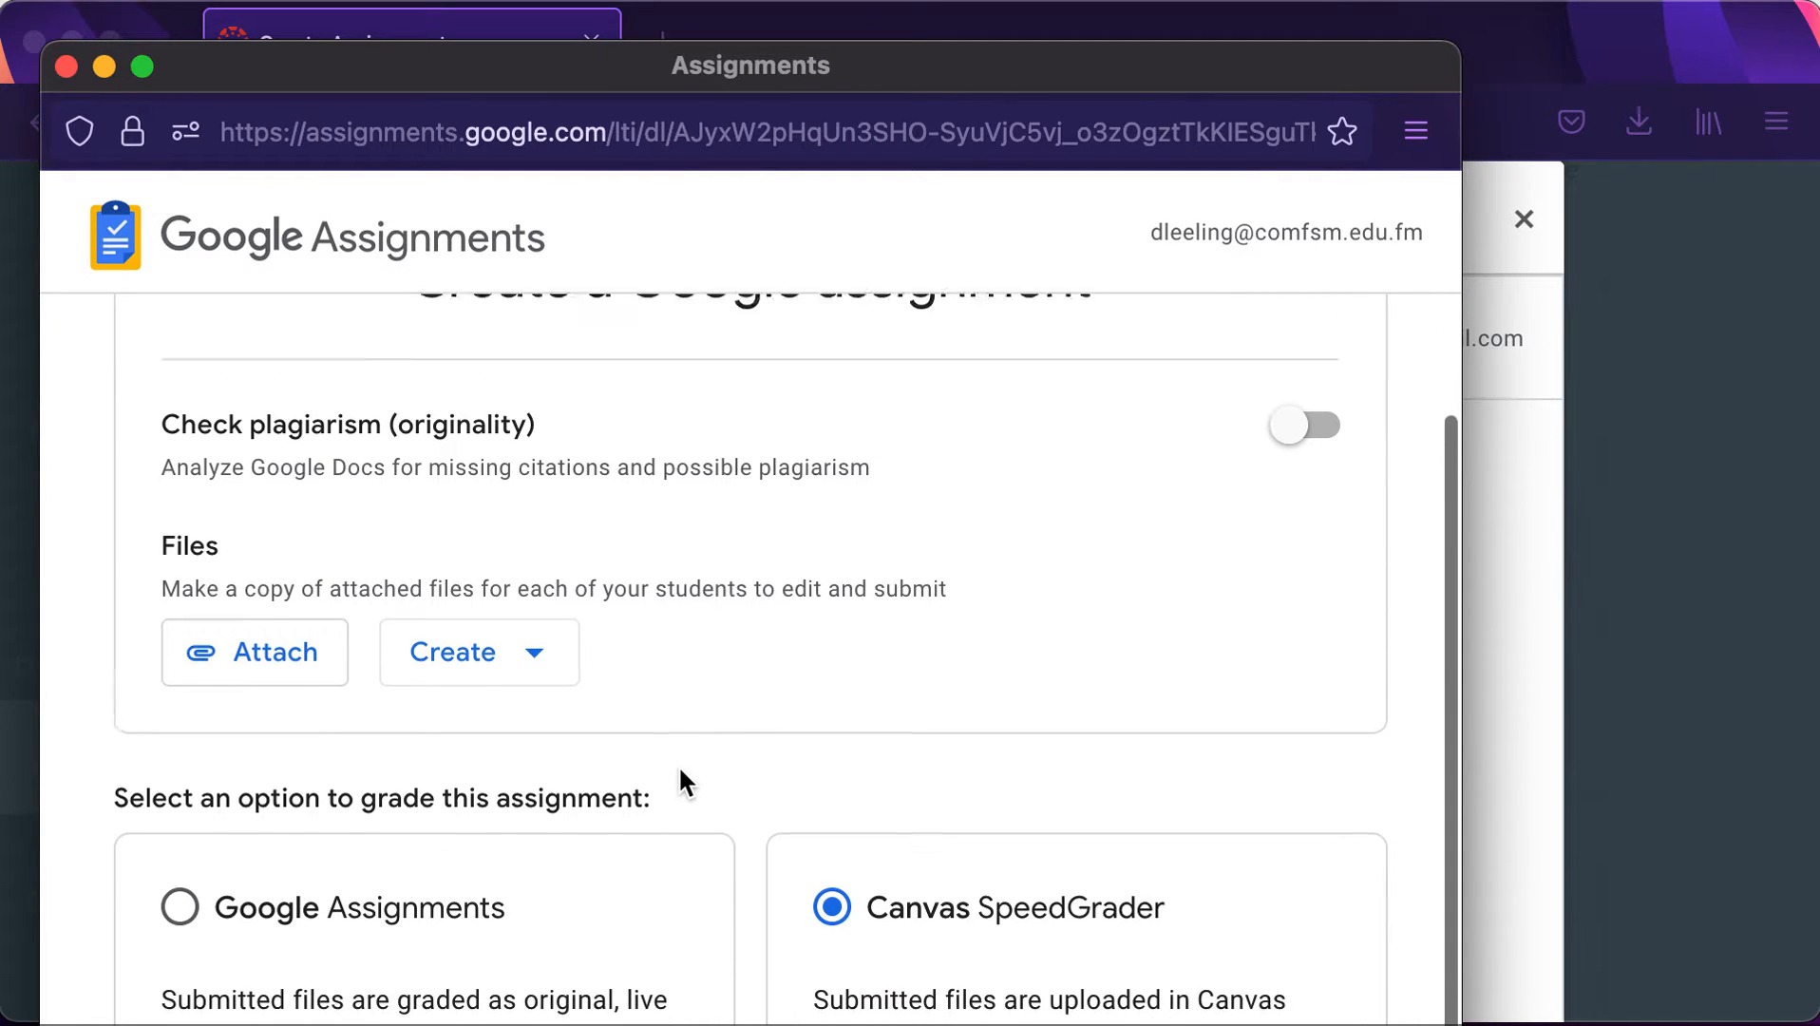
scroll(680, 770, "up", 1)
scroll(680, 770, "down", 4)
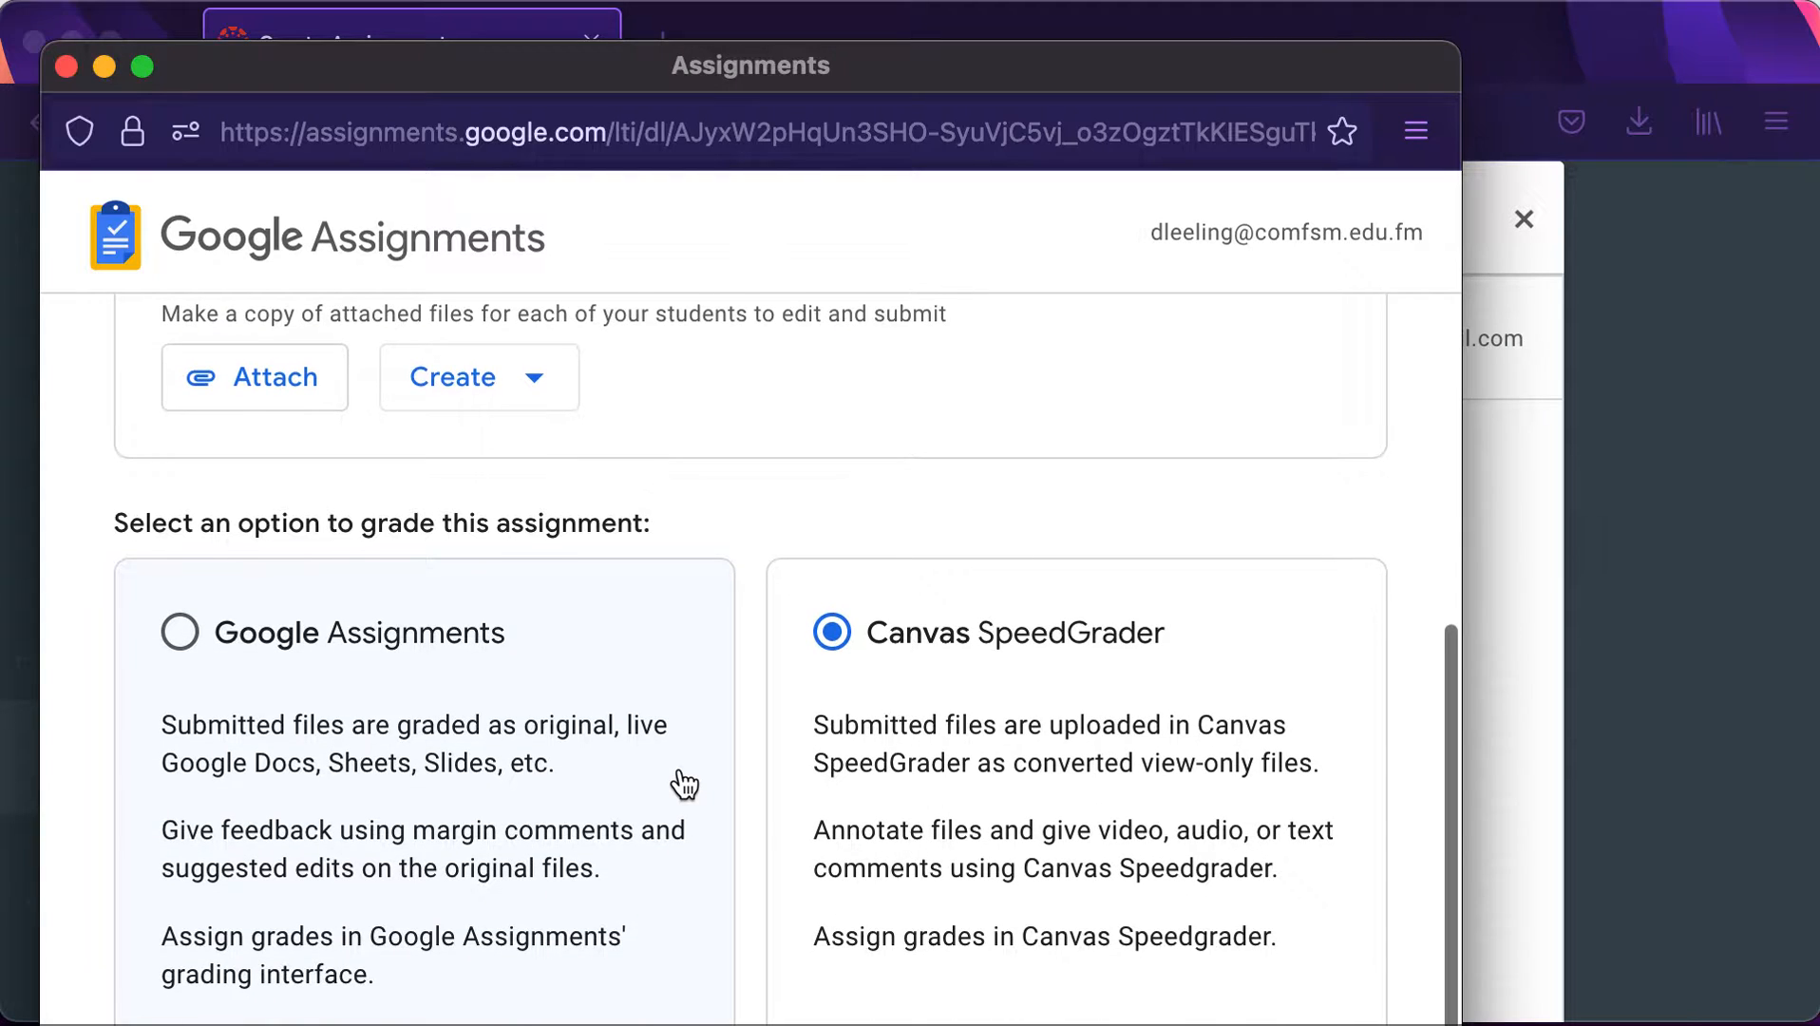
scroll(849, 537, "up", 4)
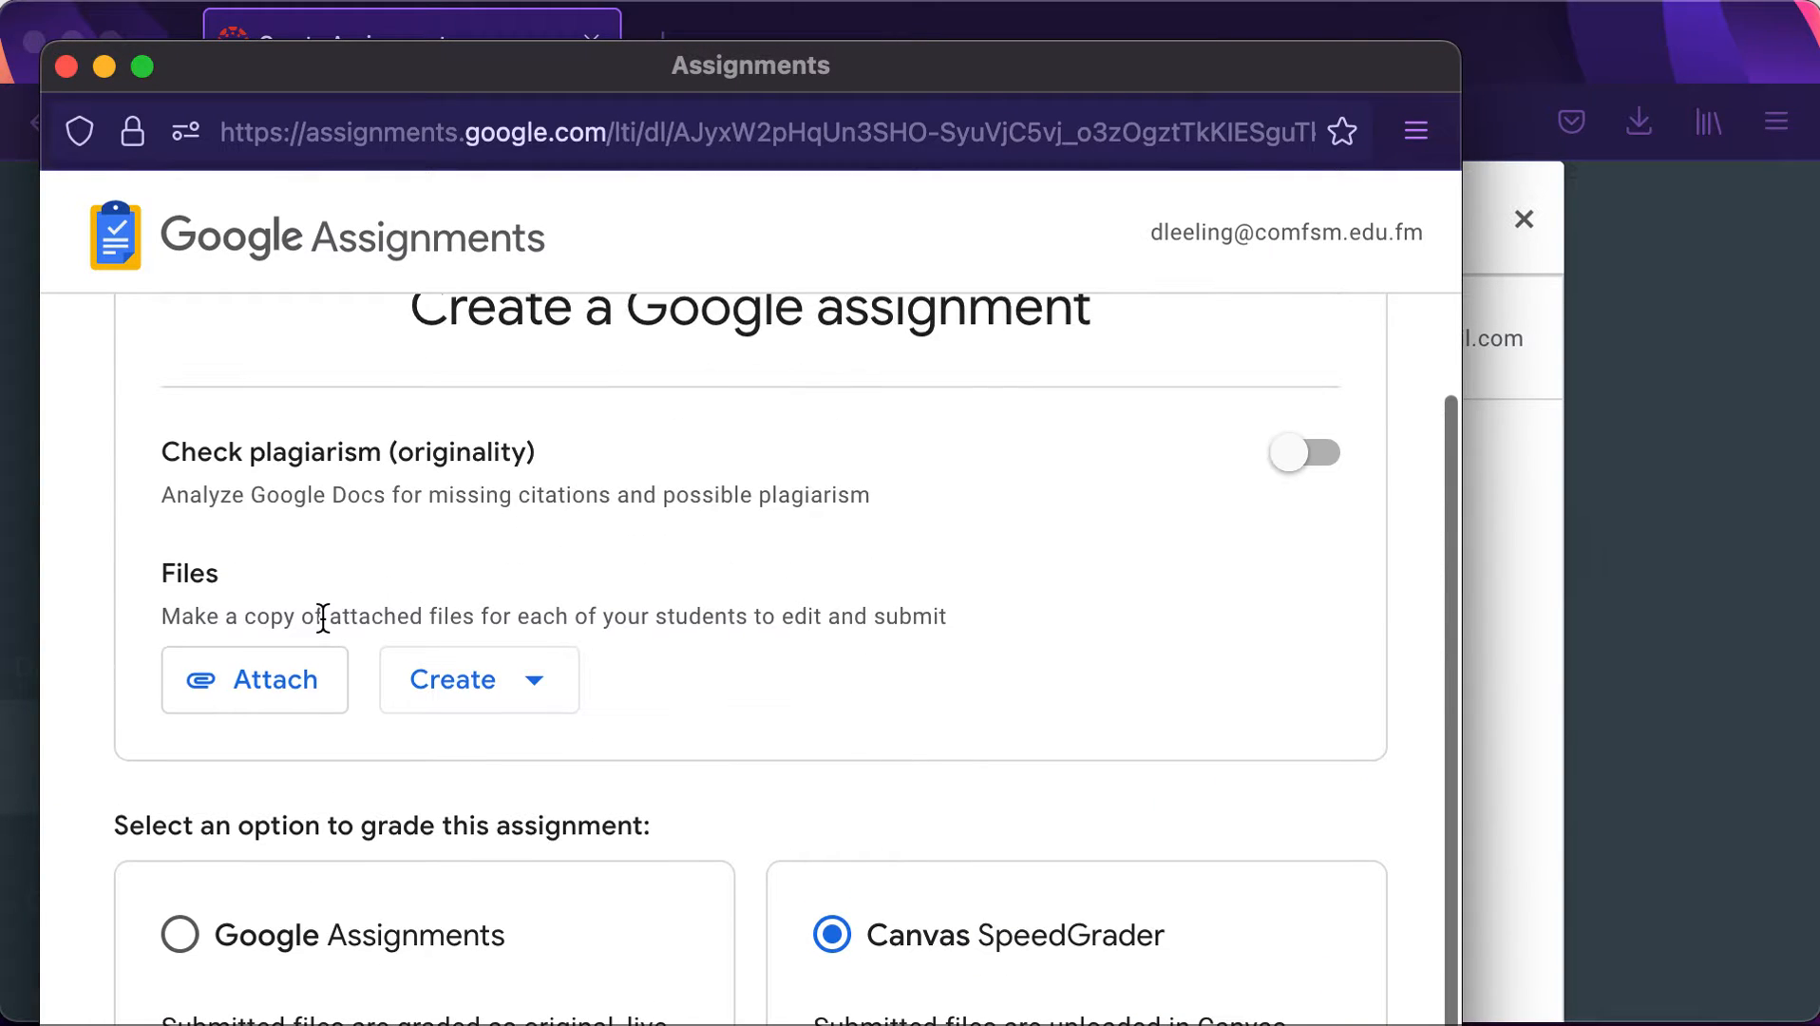
left_click(261, 684)
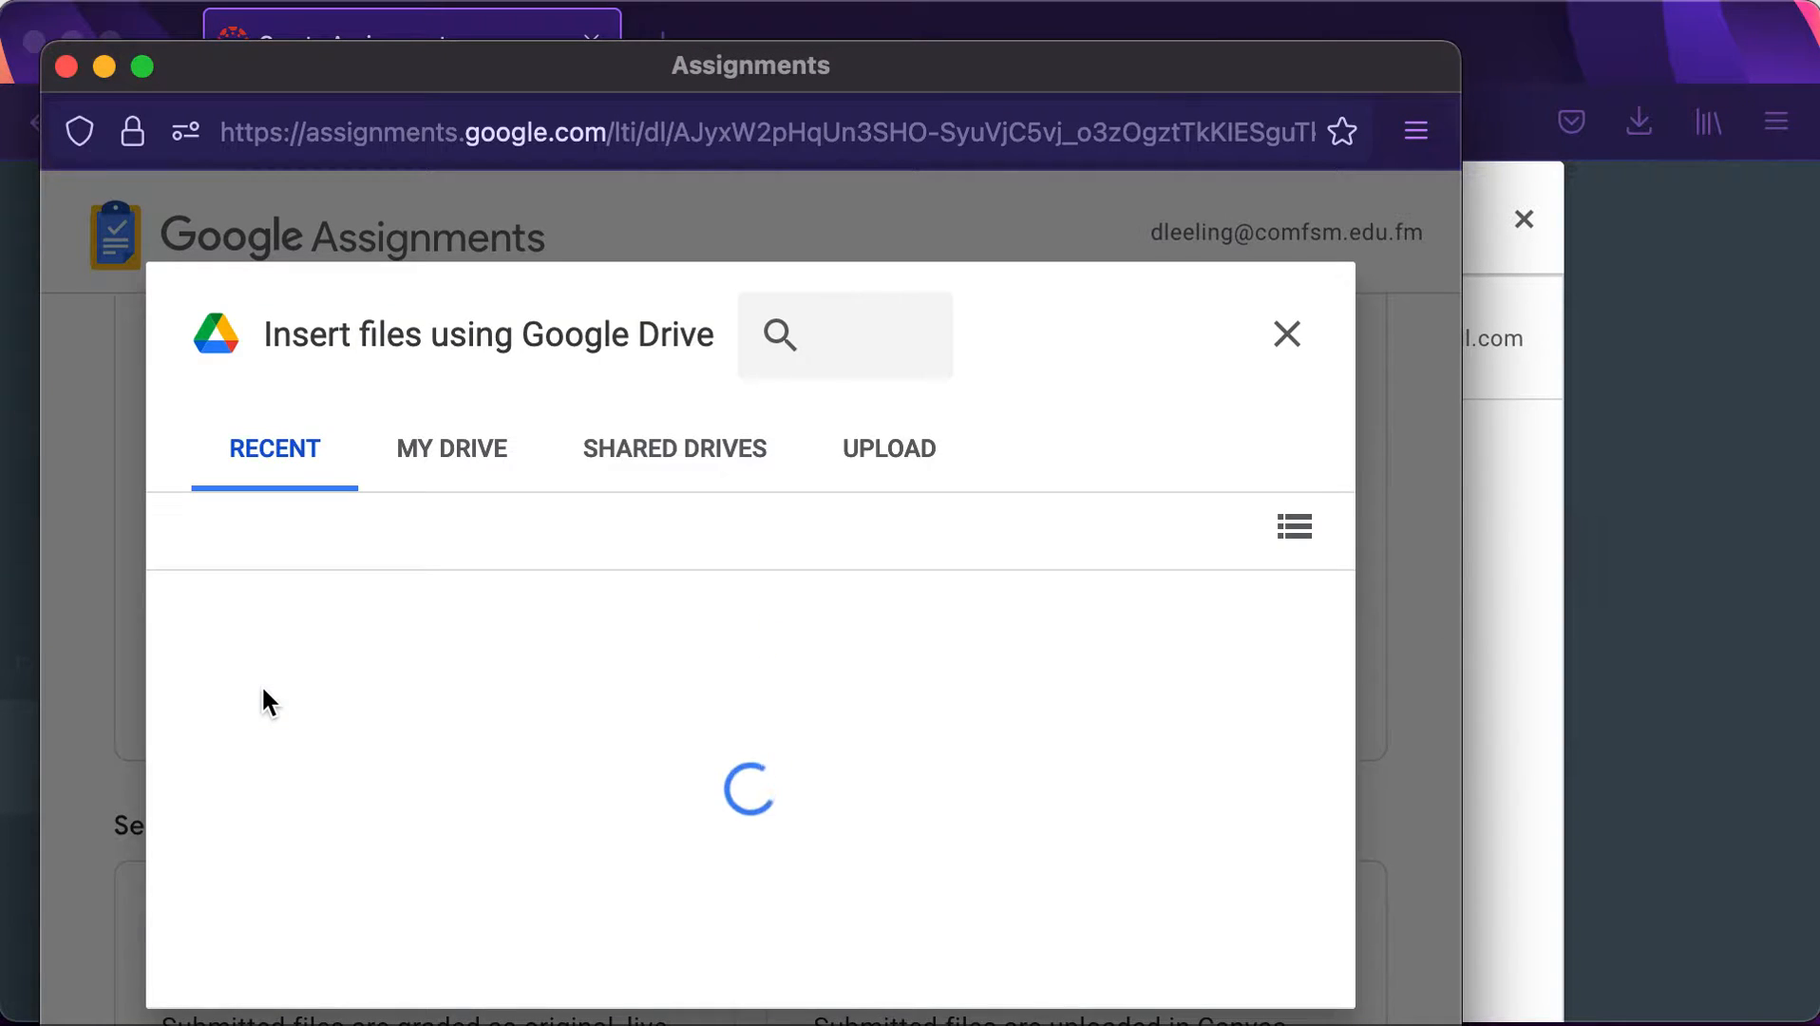
scroll(263, 690, "down", 3)
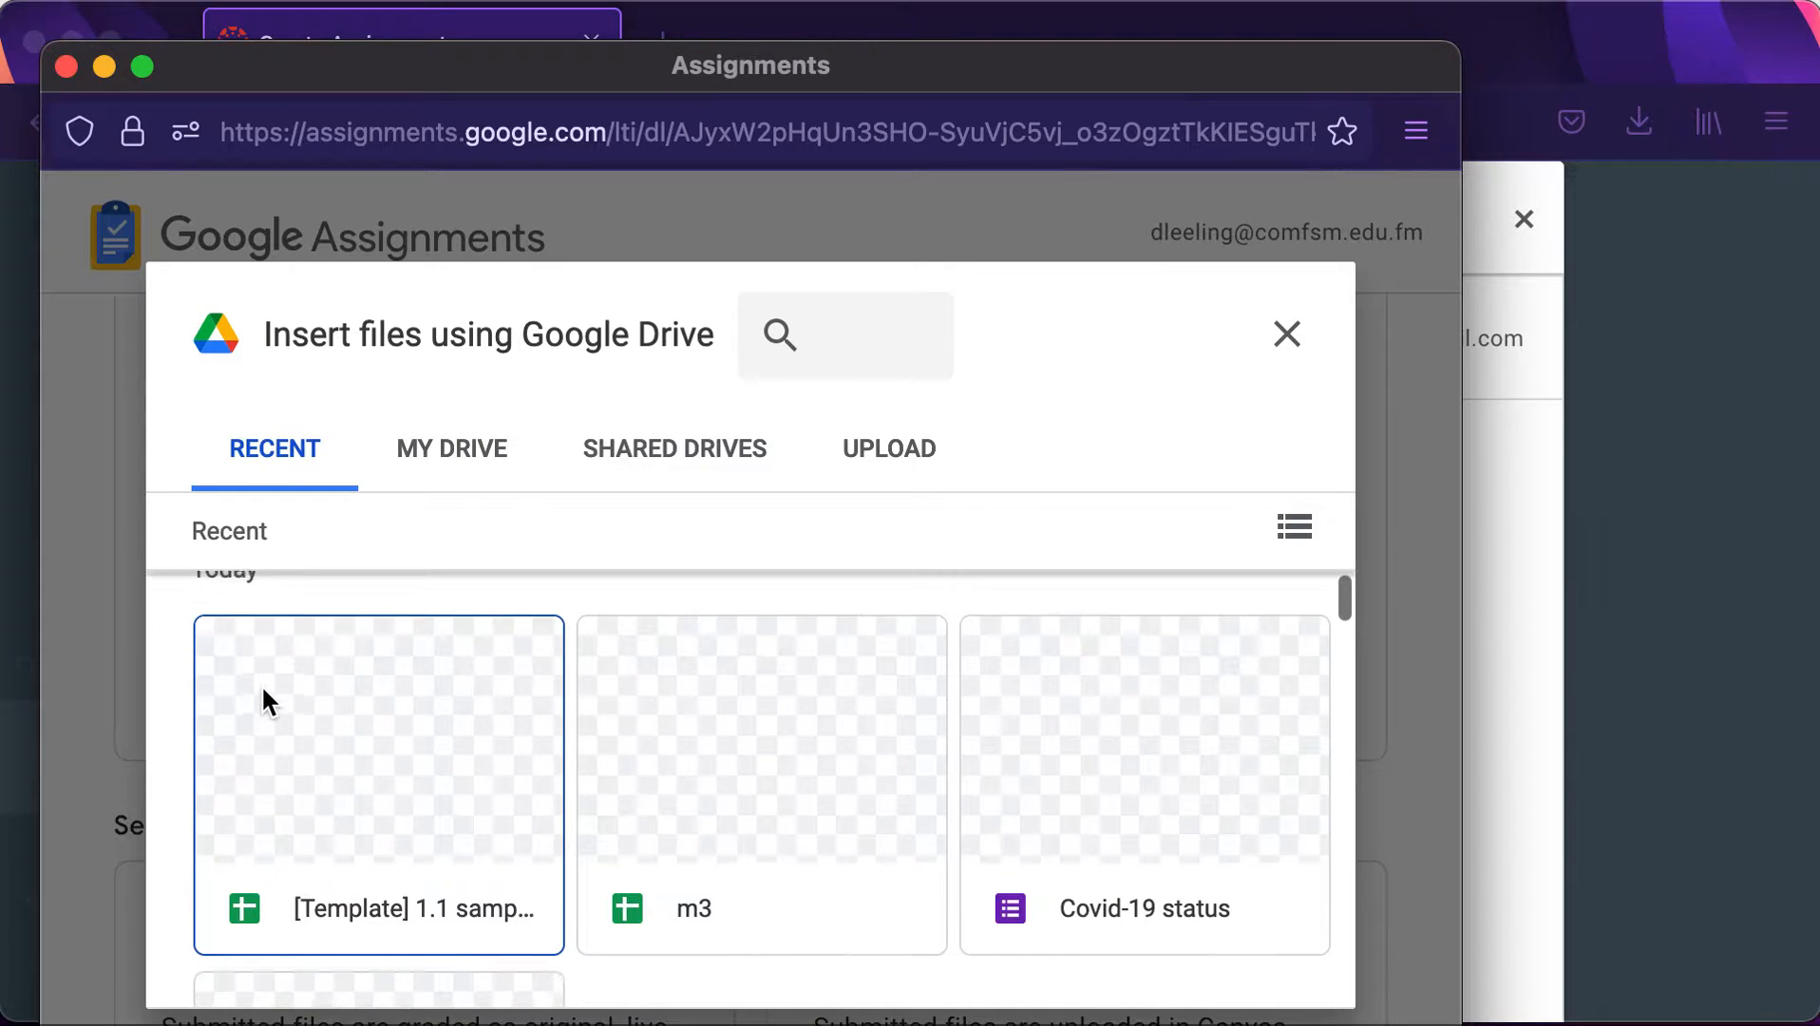
scroll(262, 683, "up", 1)
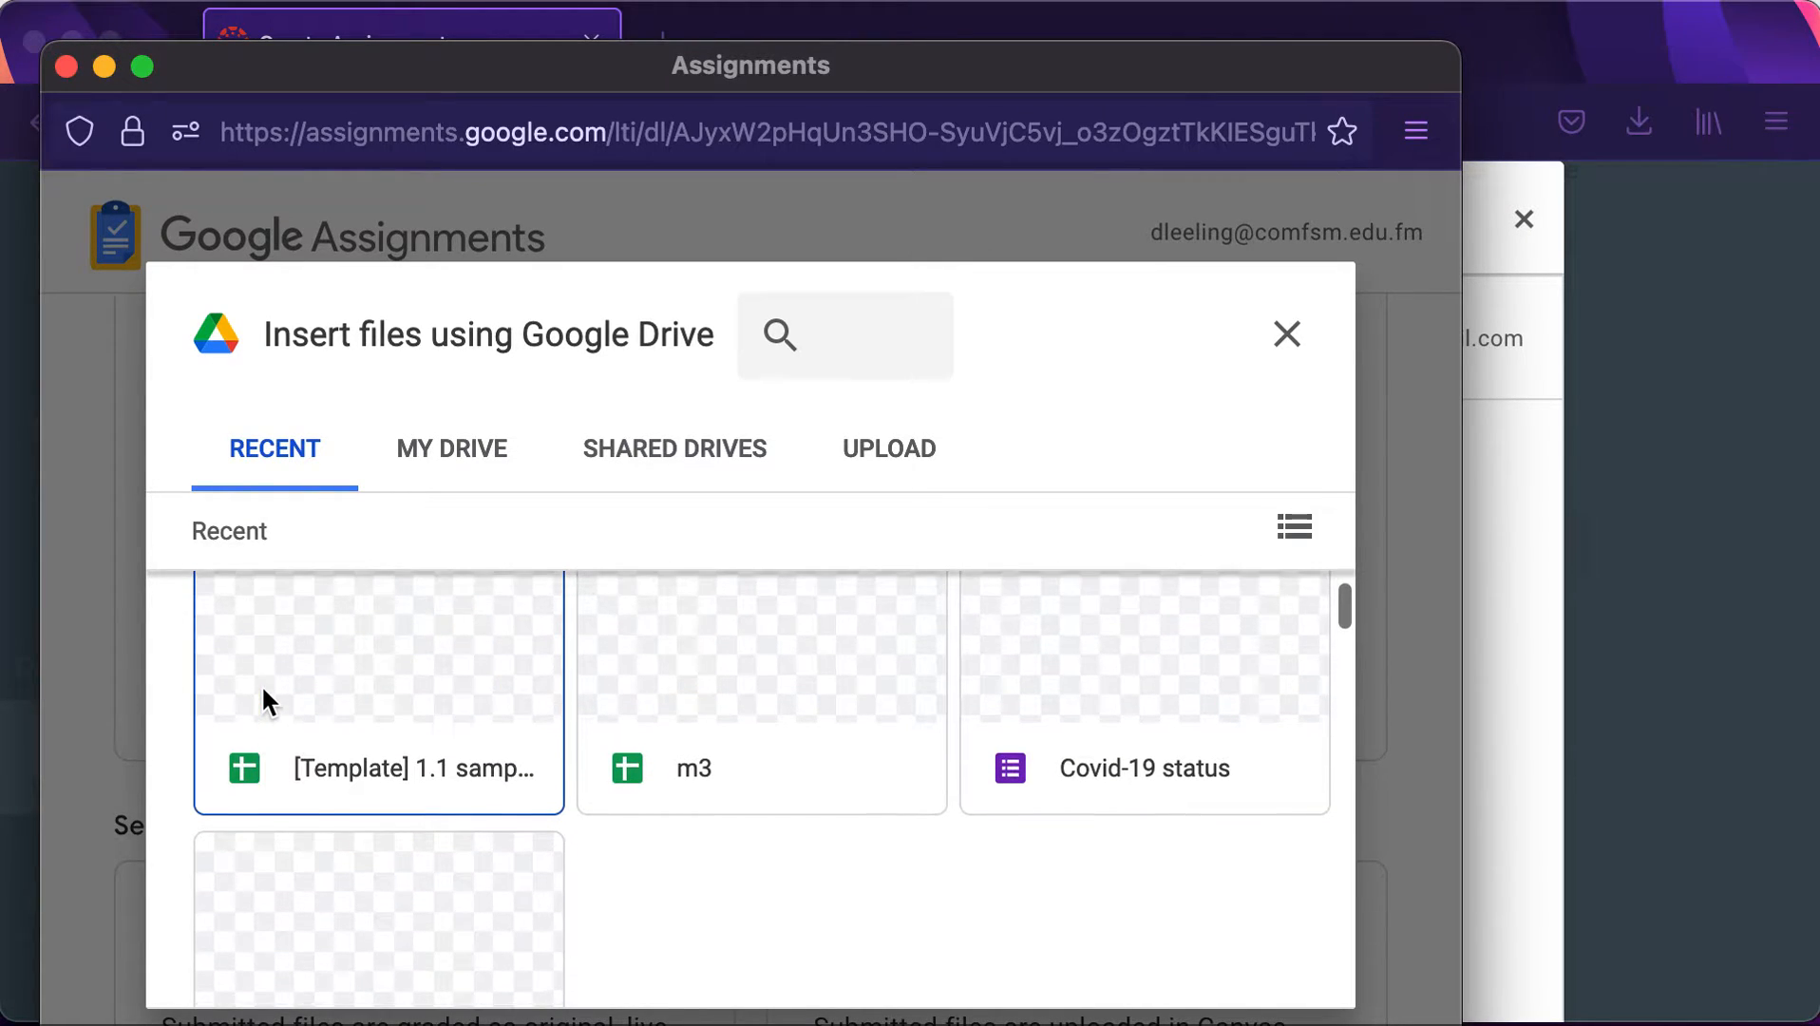
left_click(848, 339)
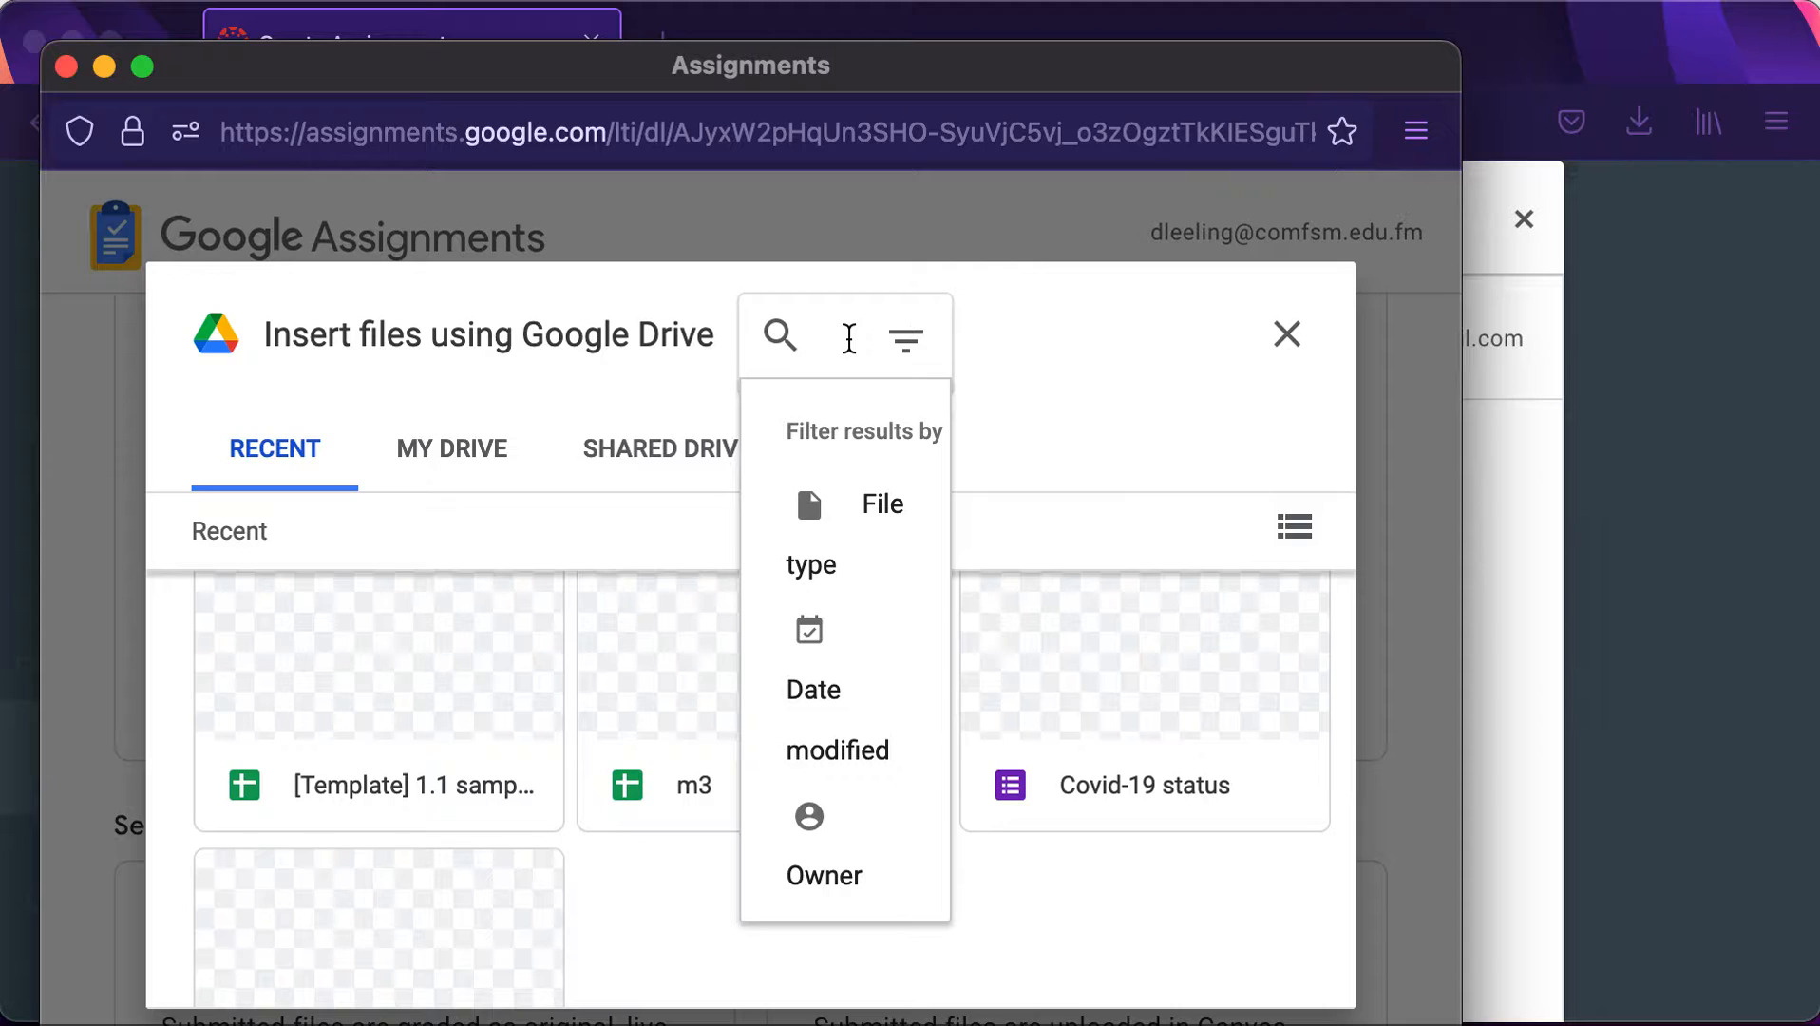
type("1")
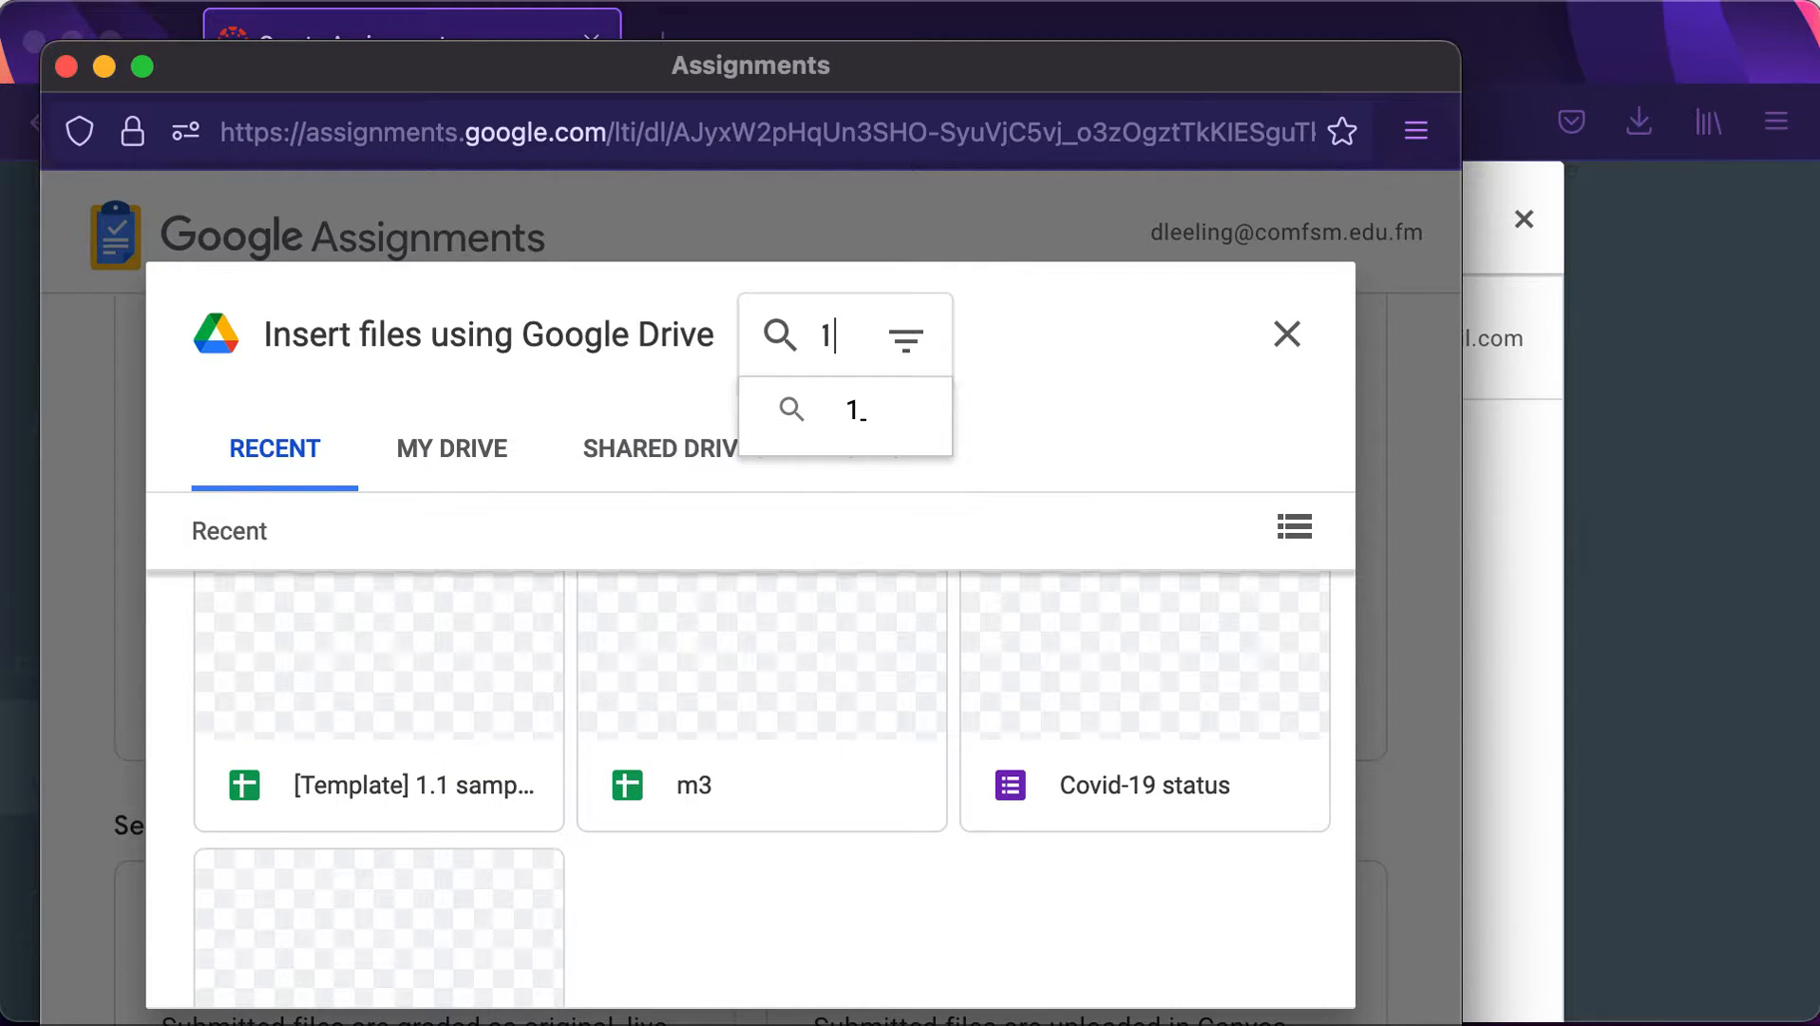
type(".1")
key("Return")
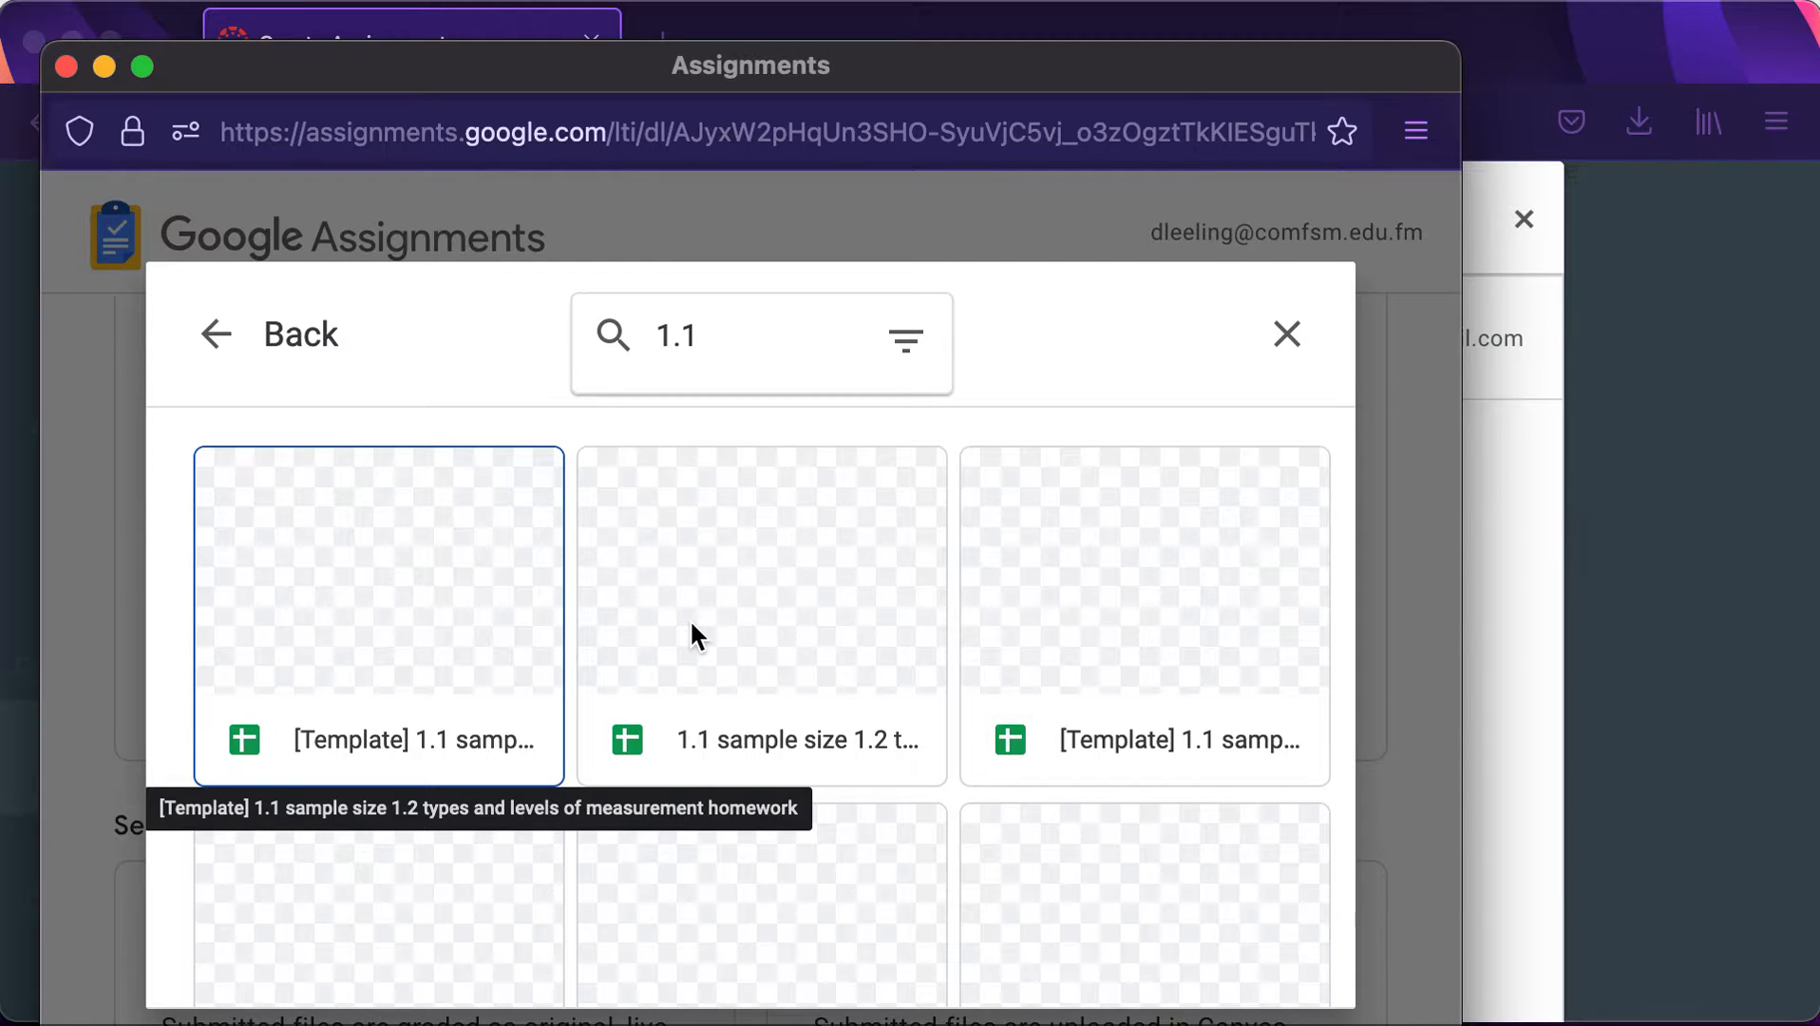
left_click(691, 624)
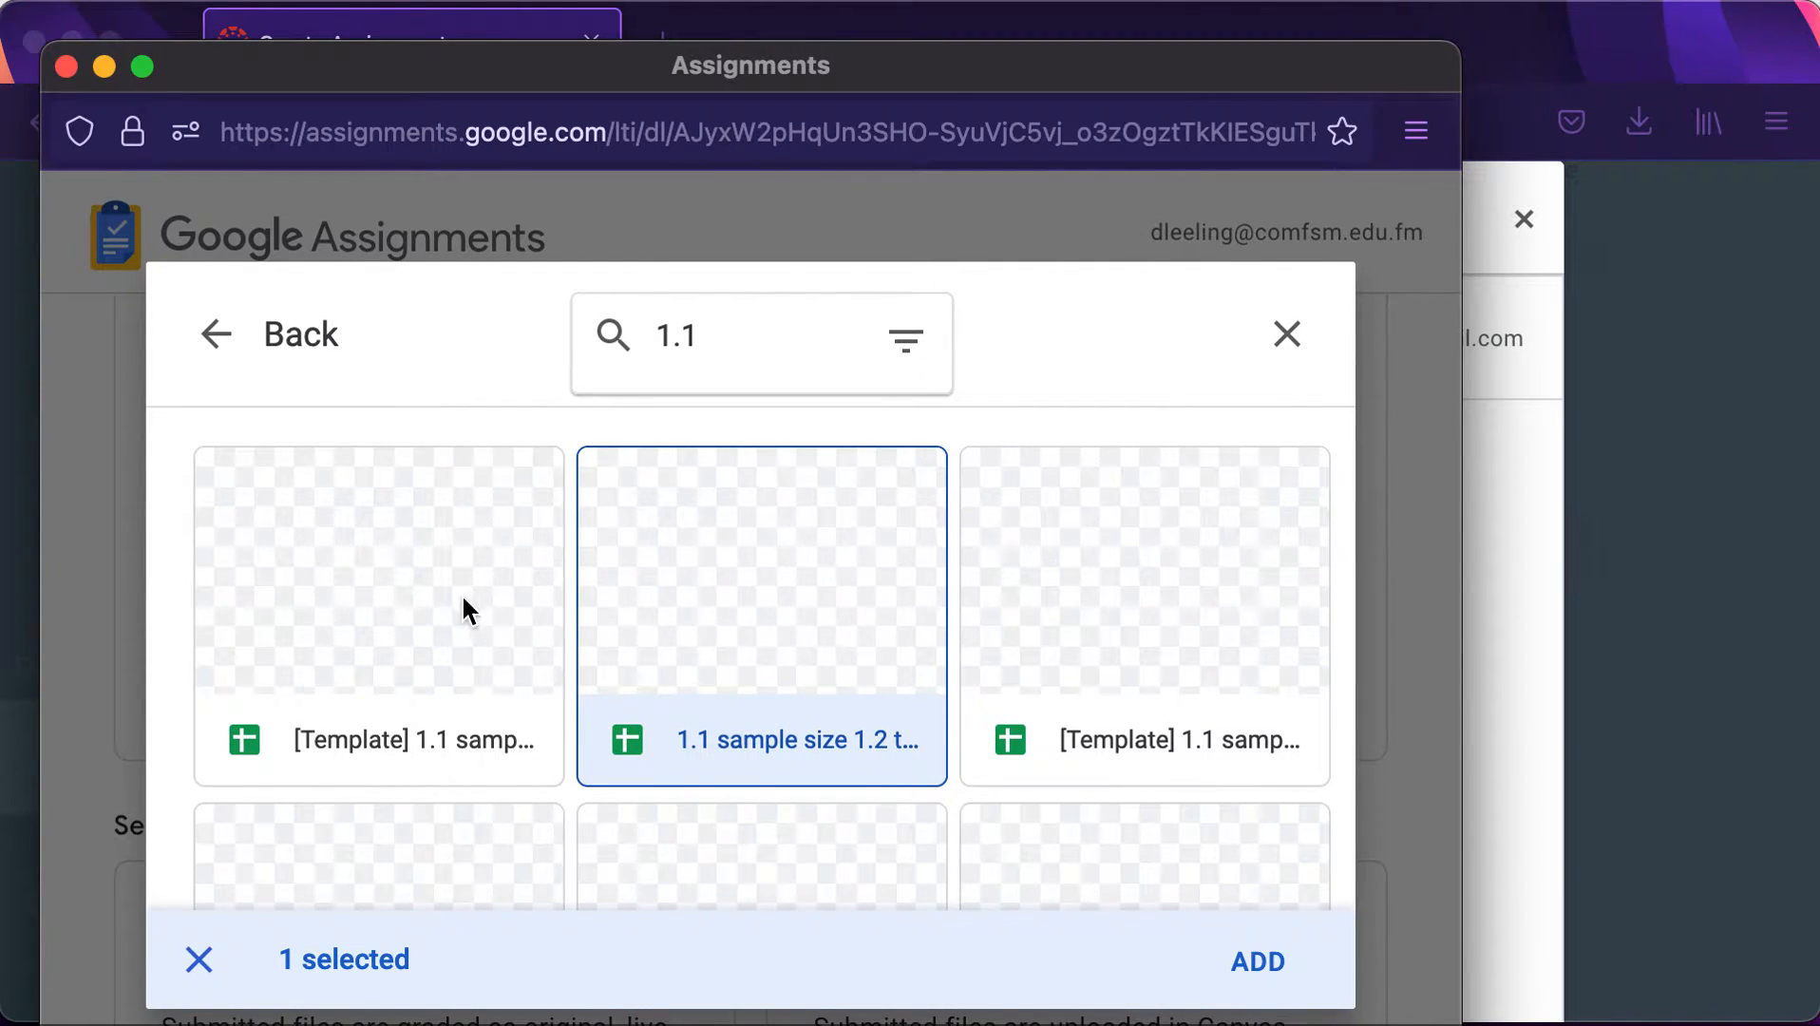
left_click(1257, 961)
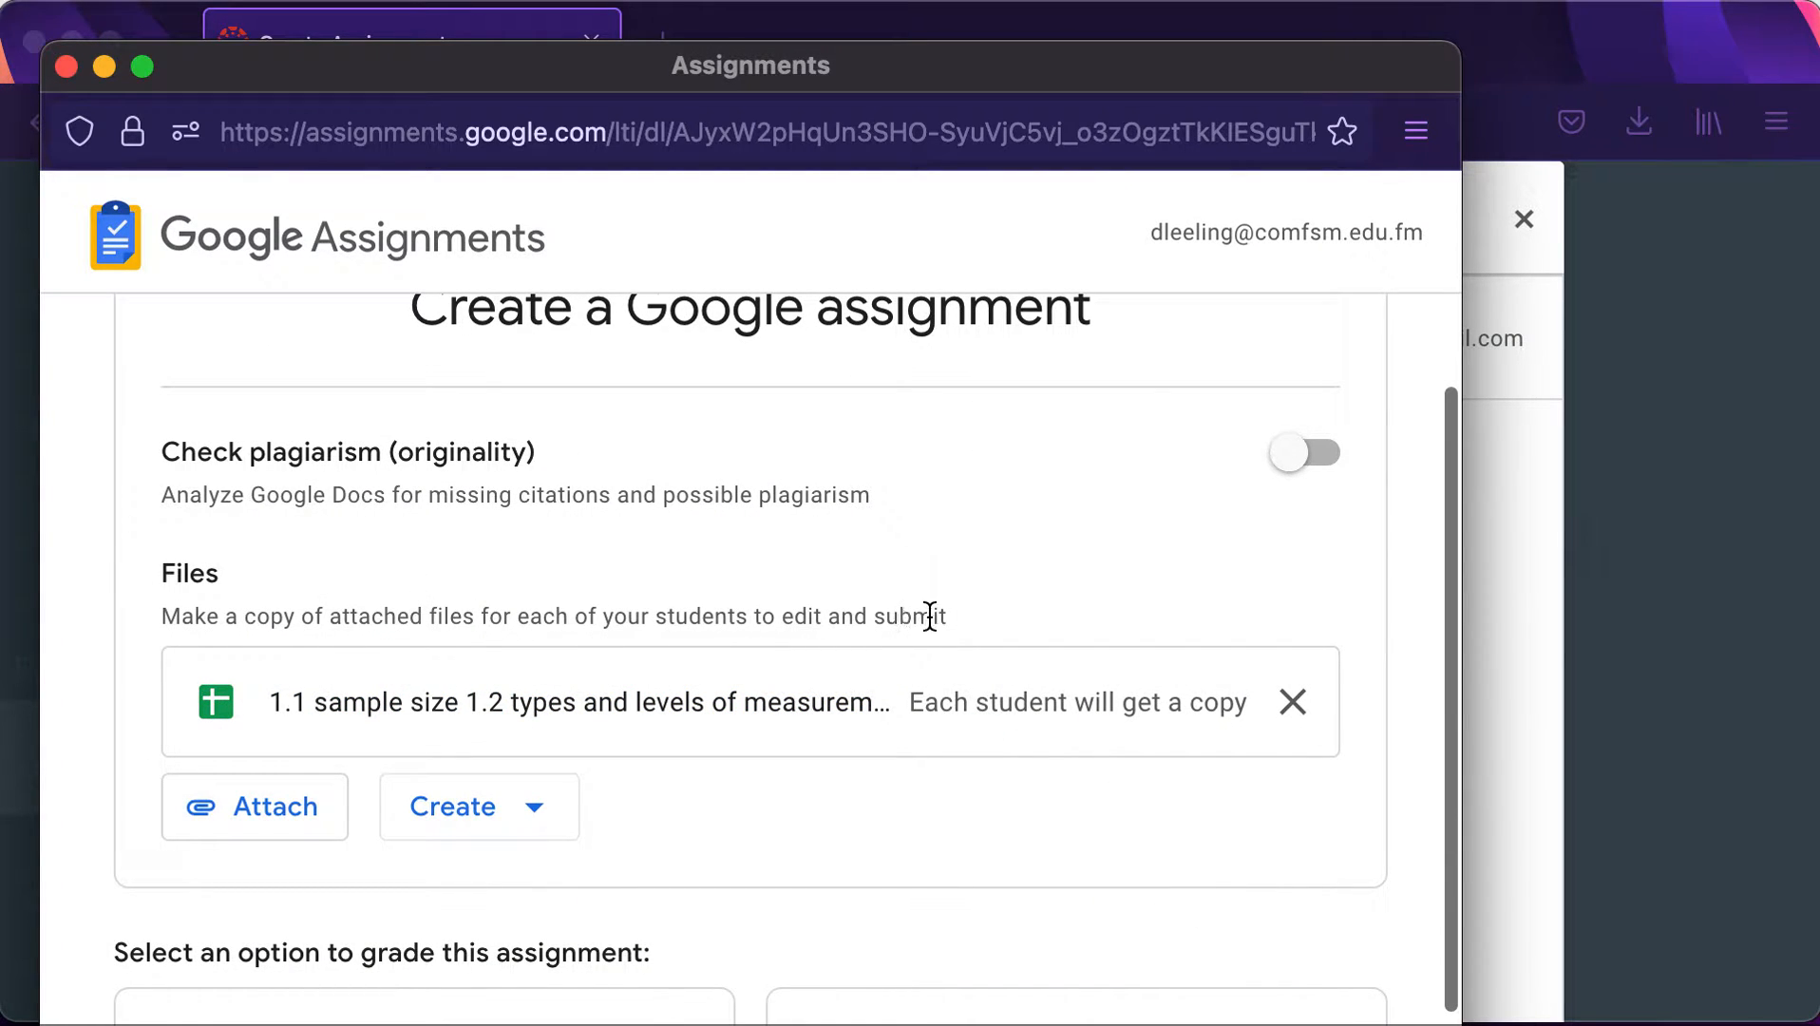
Create the Google assignment with Canvas SpeedGrader as the grading option and confirm Google Assignments (LTI 1.3) as the external tool.
scroll(930, 615, "down", 3)
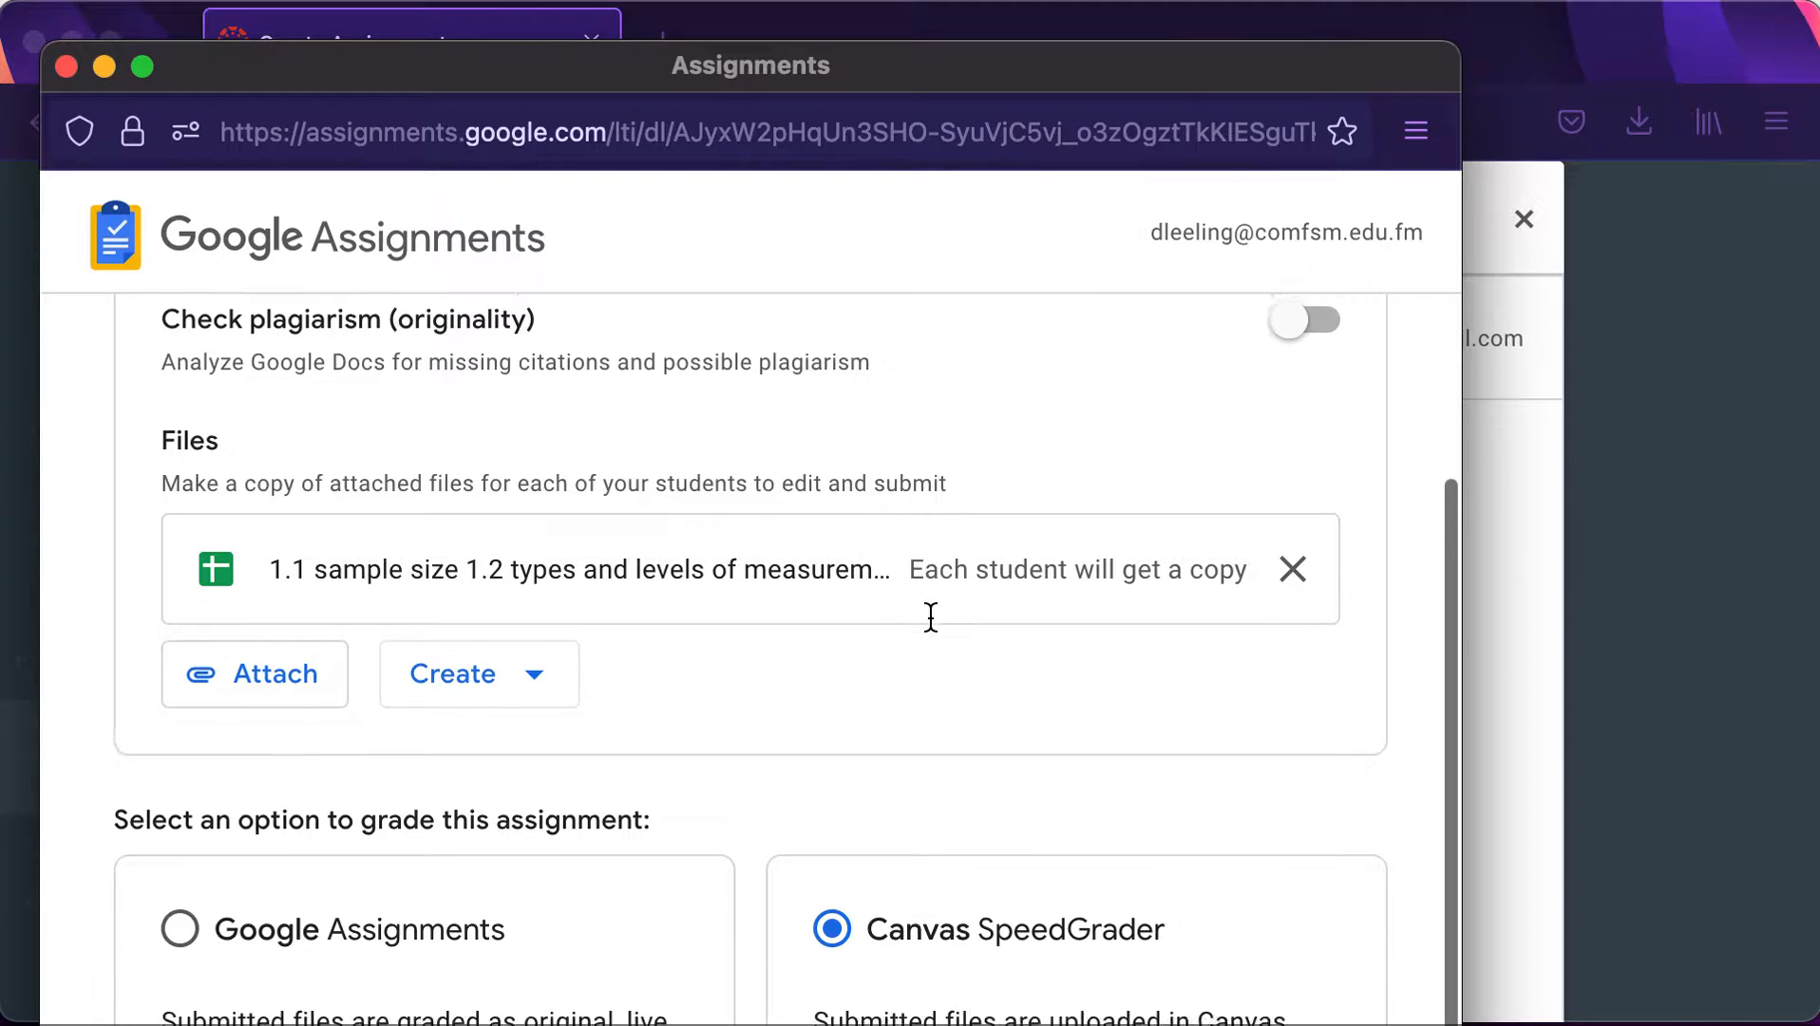
scroll(930, 615, "down", 5)
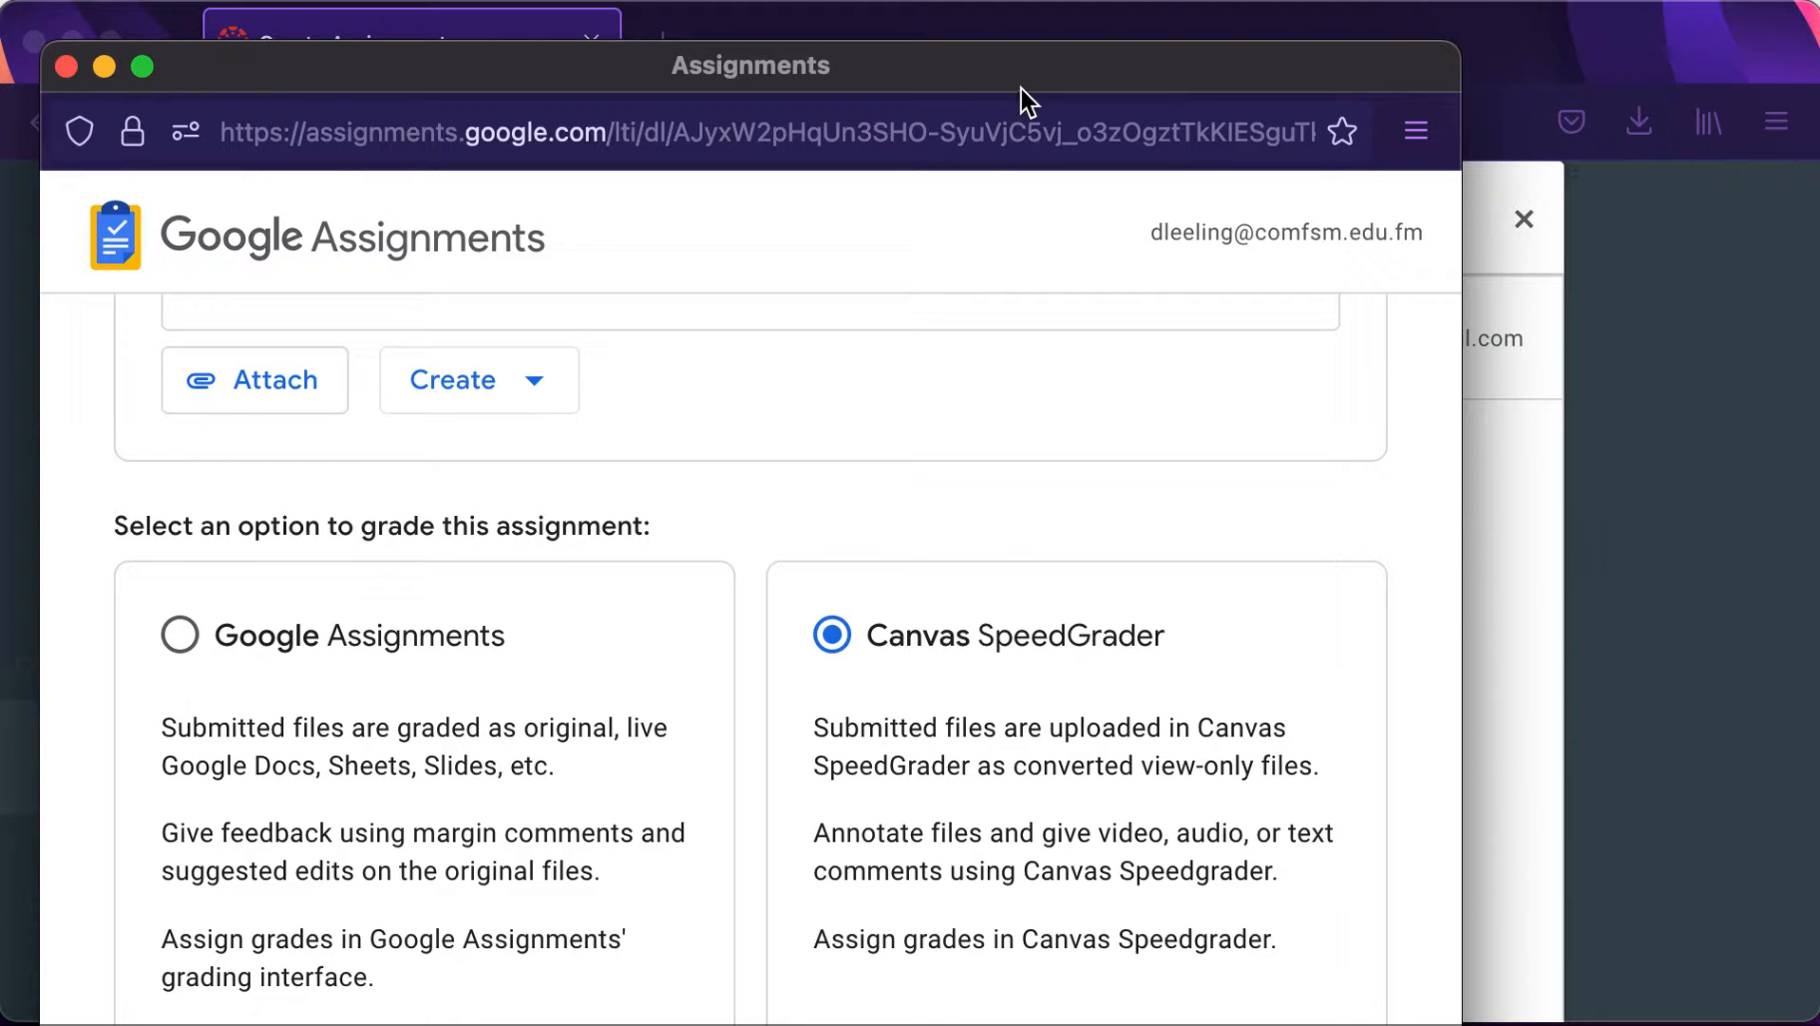
scroll(1142, 643, "down", 1)
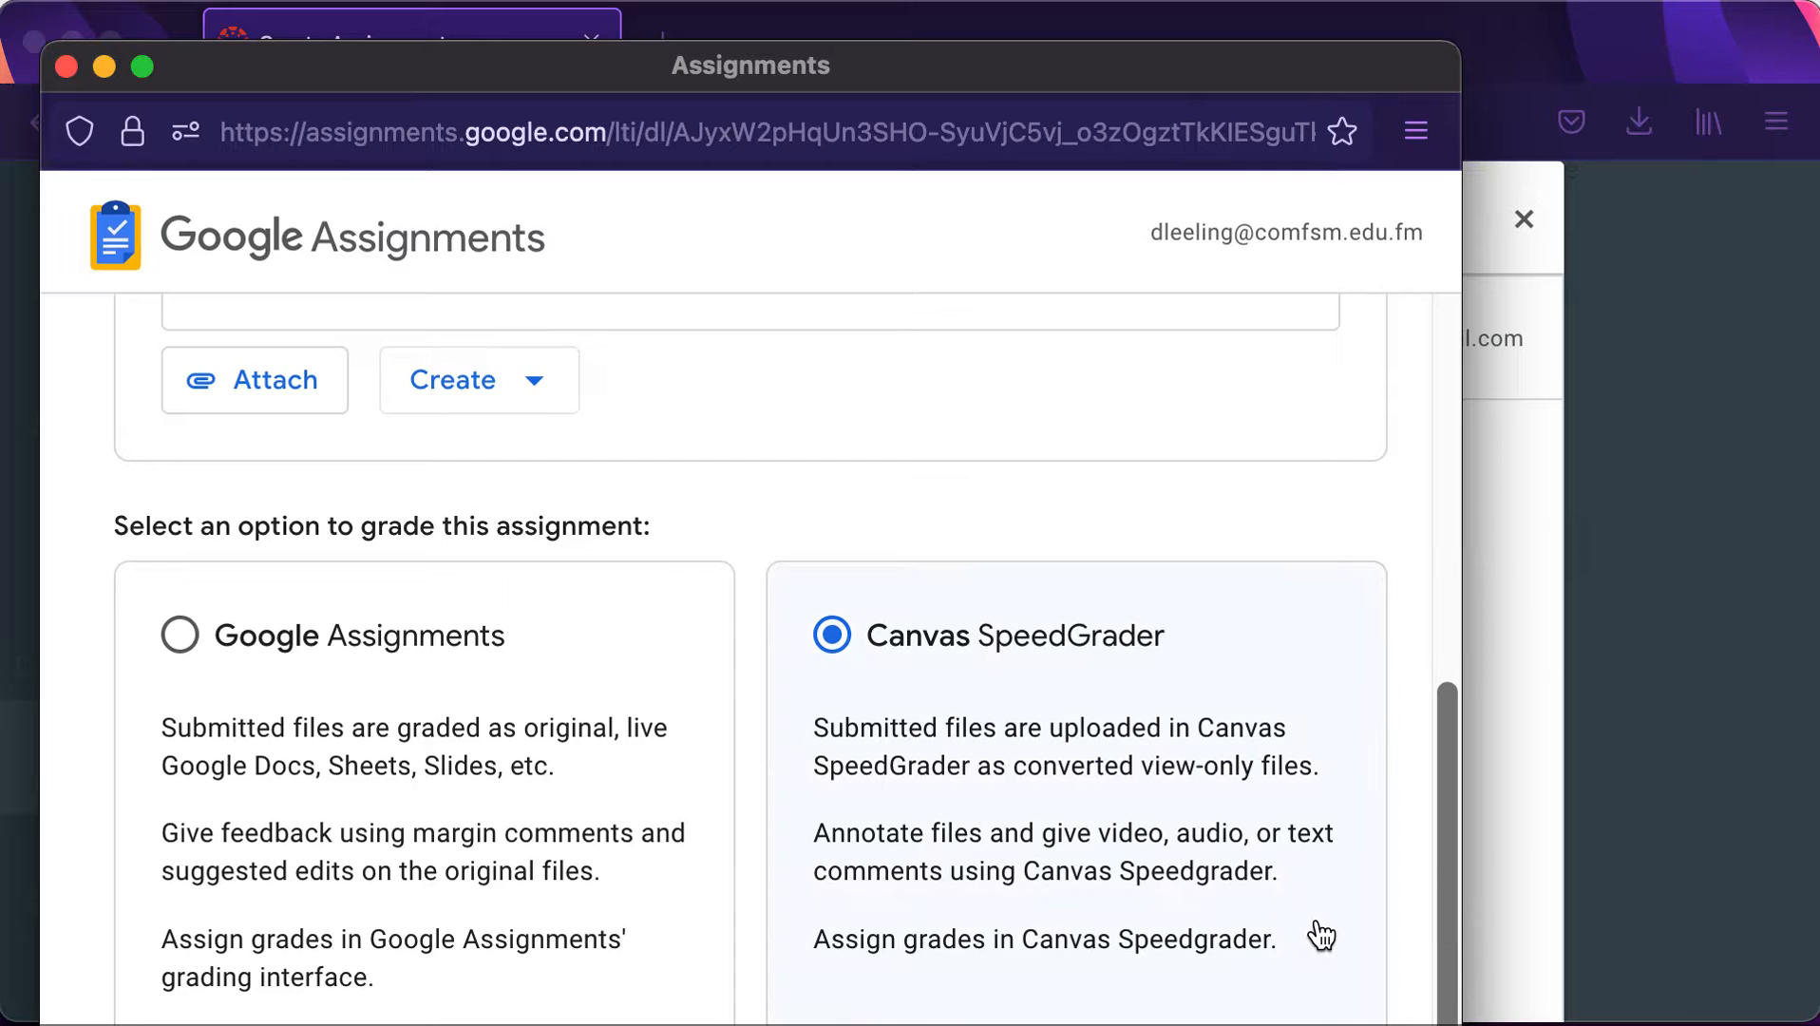
scroll(1322, 936, "down", 1)
left_click(1189, 69)
left_click_drag(1189, 68, 1214, 19)
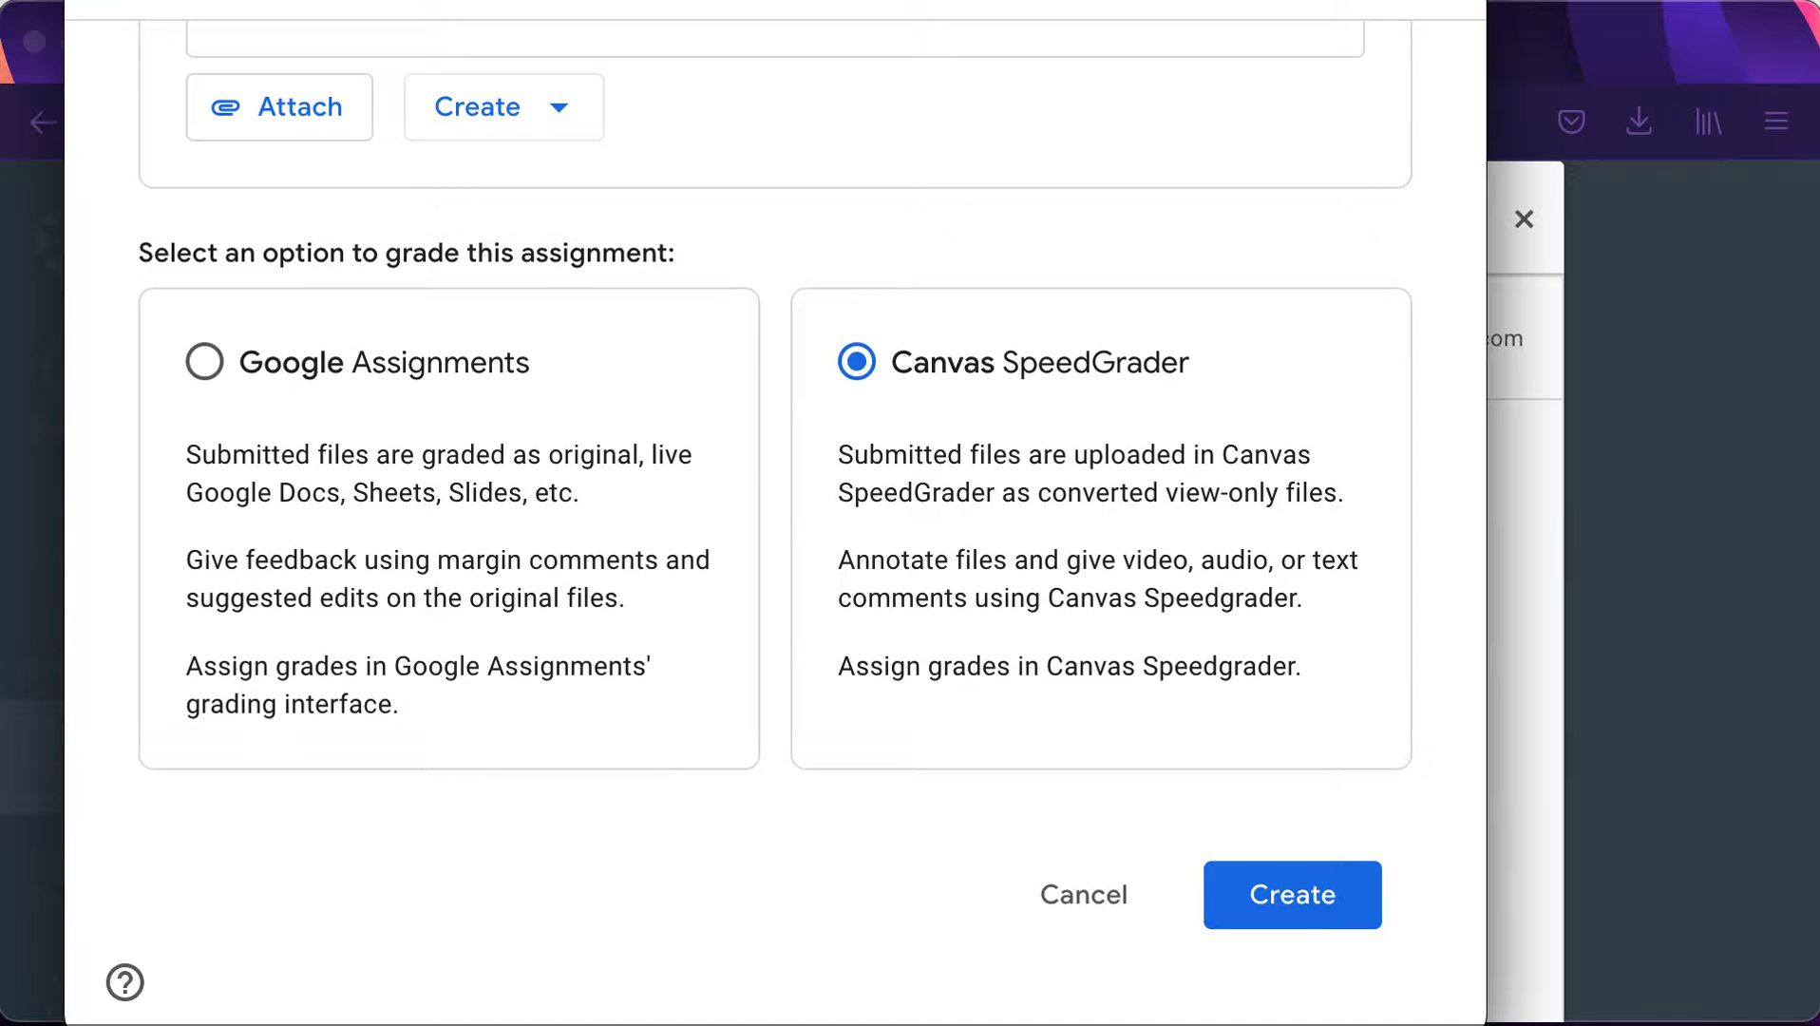
left_click(1278, 898)
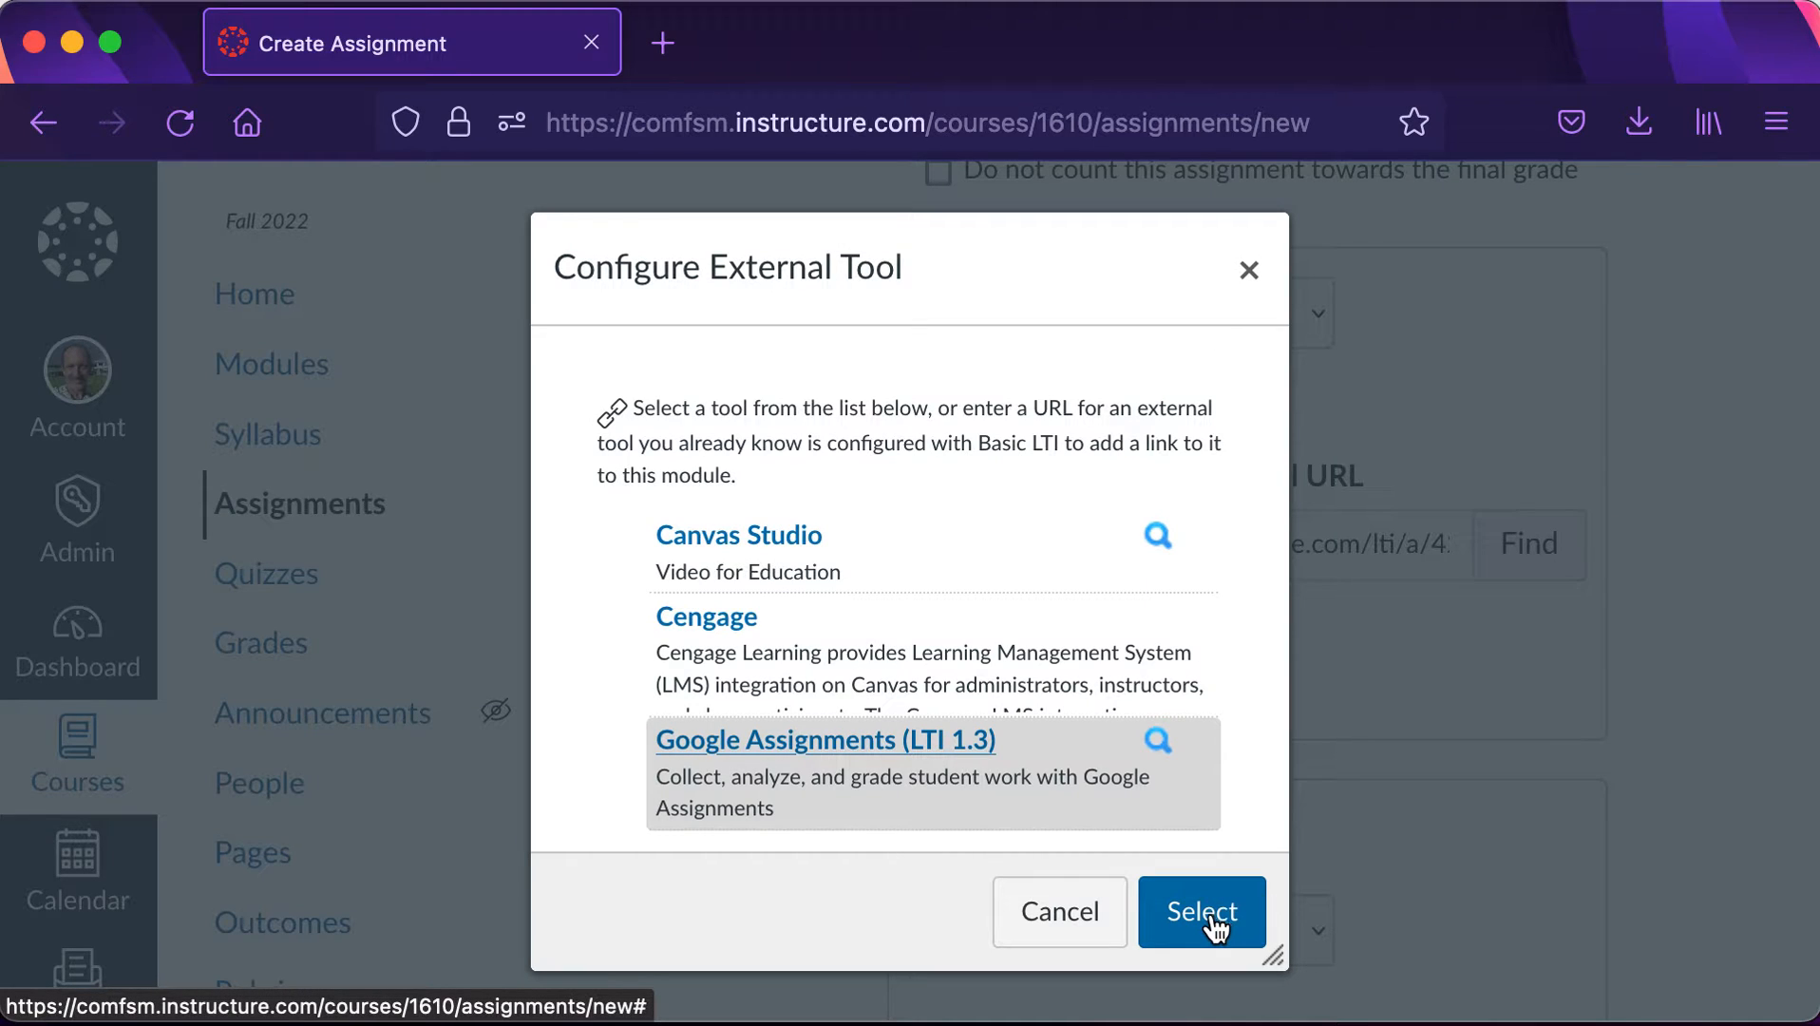
left_click(1212, 916)
Save the new assignment, leaving allowed attempts at Unlimited and the assignee as Everyone.
scroll(1308, 807, "down", 5)
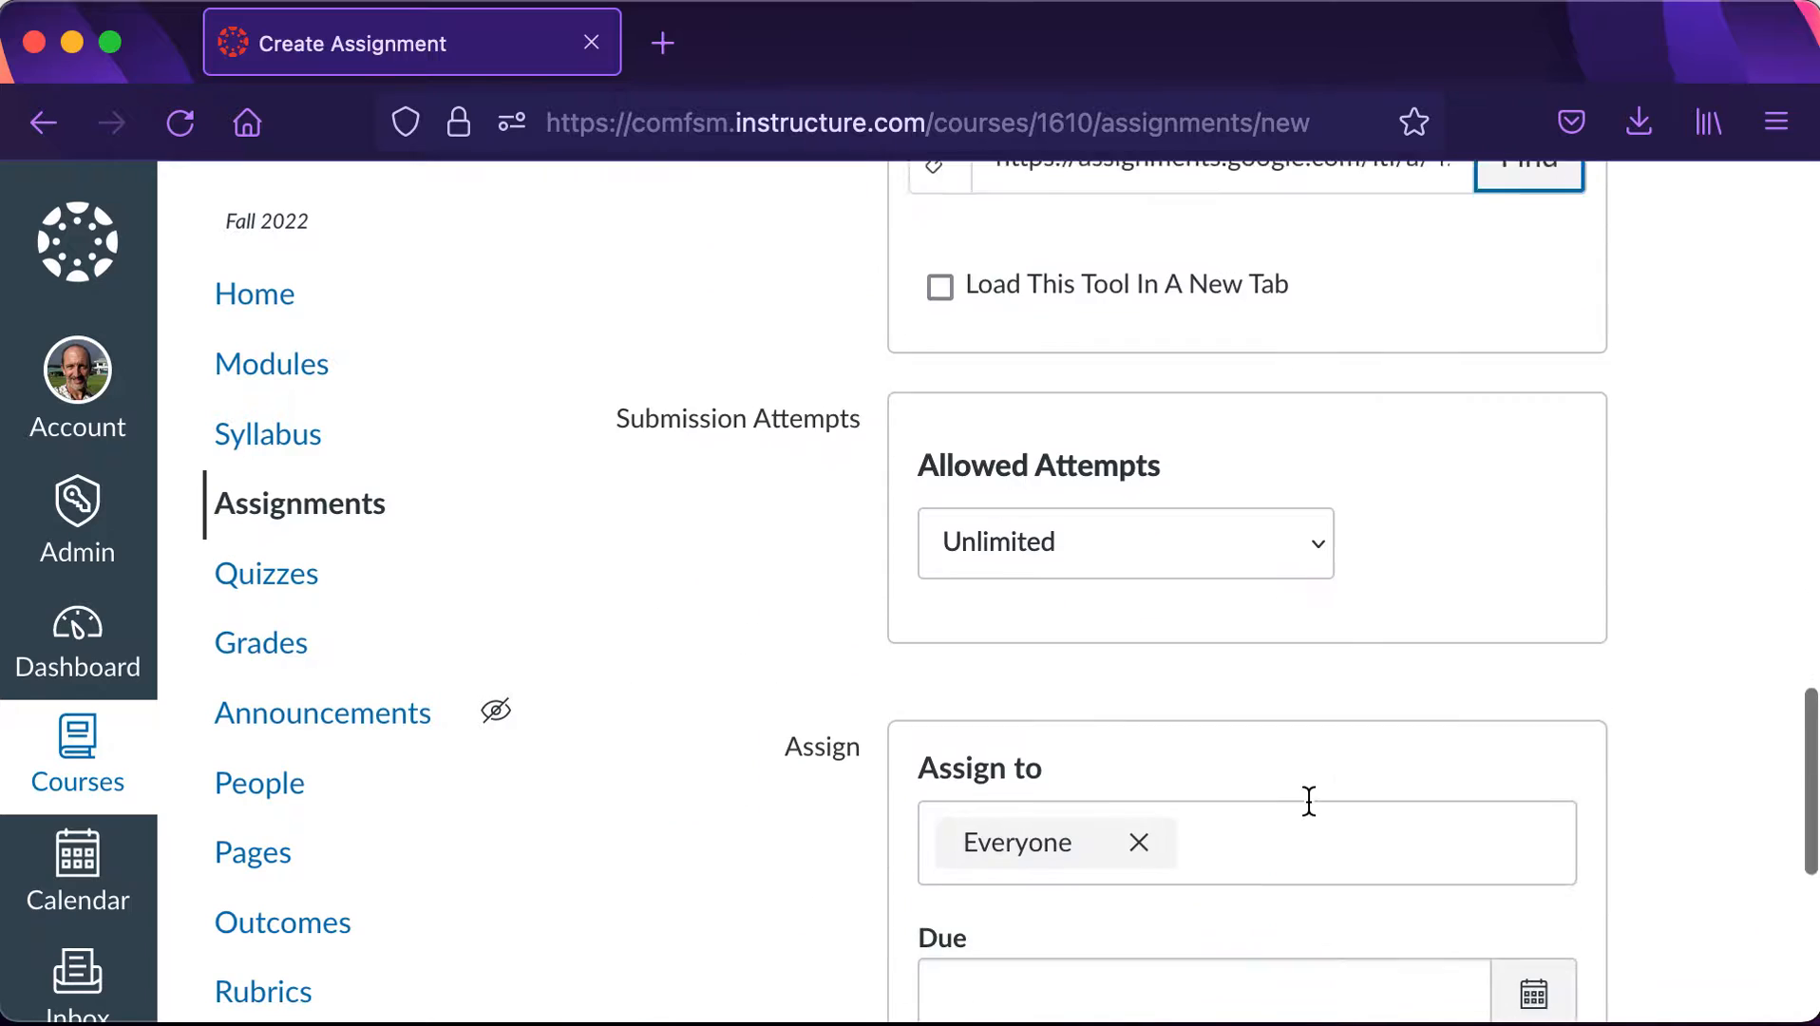
scroll(1308, 801, "down", 6)
left_click(1435, 866)
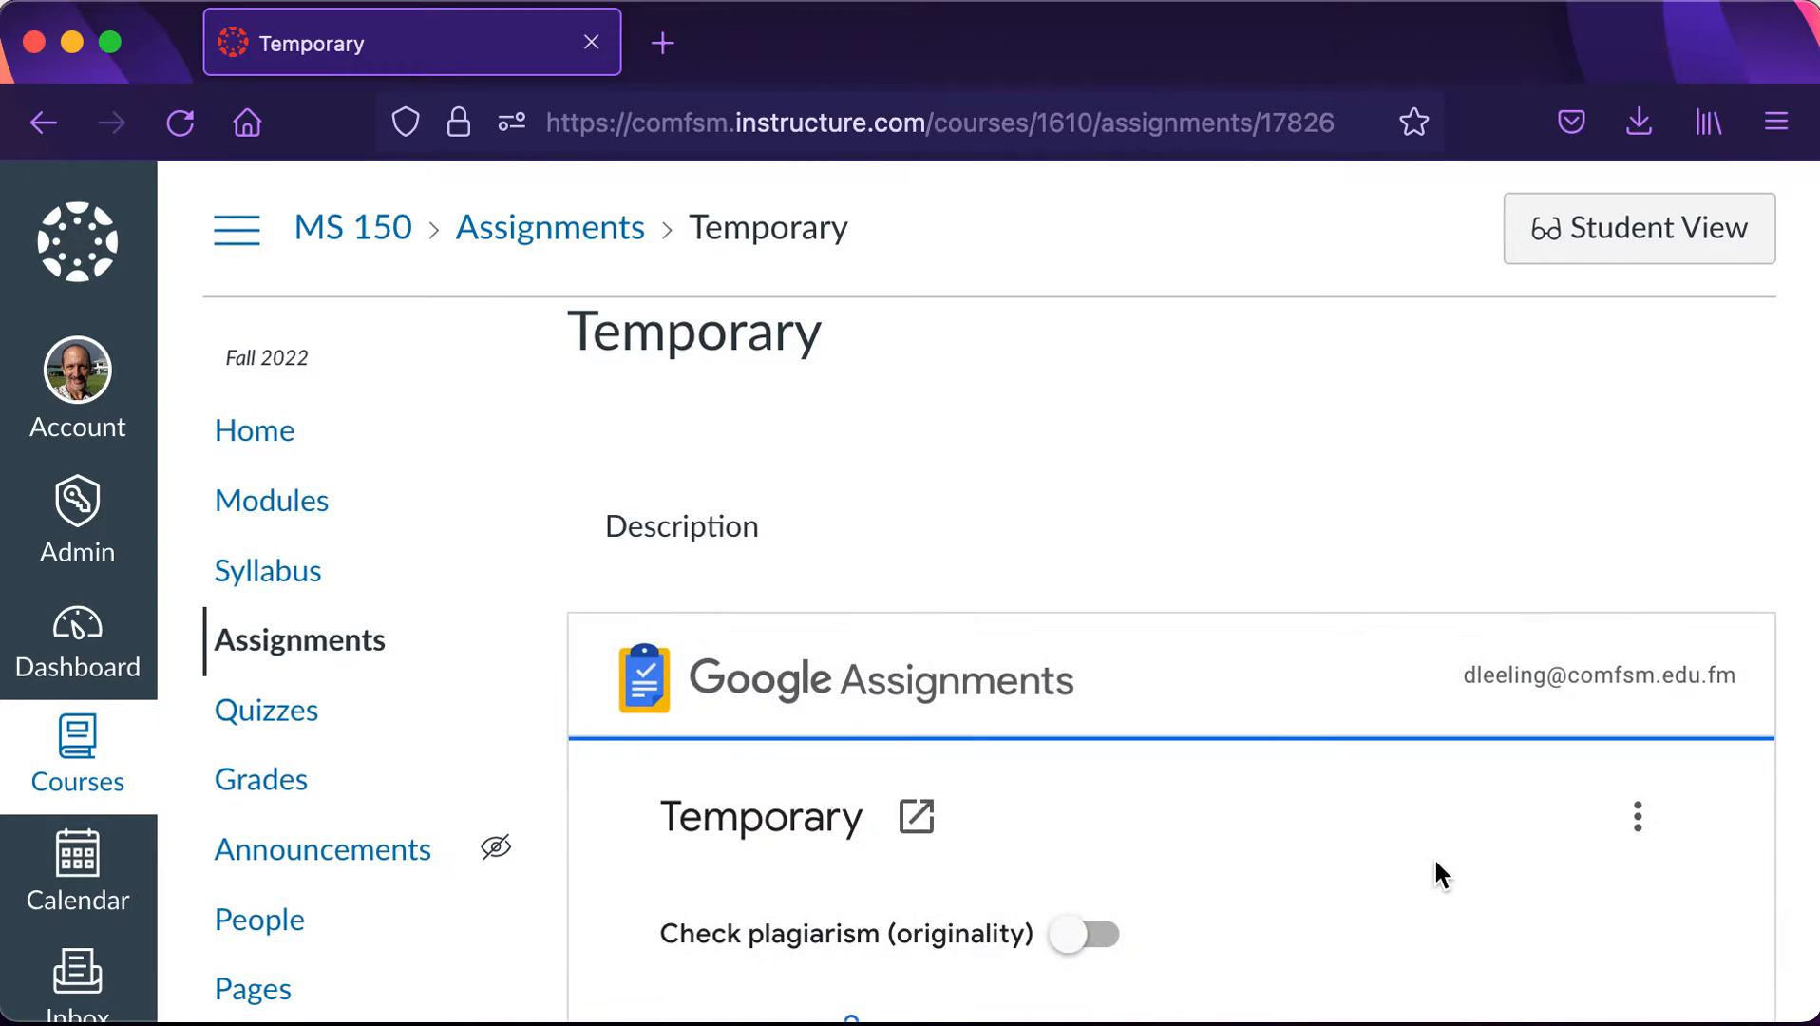
Examine the saved assignment's page, including the embedded Google Assignments section with its files and submissions.
scroll(1434, 856, "down", 3)
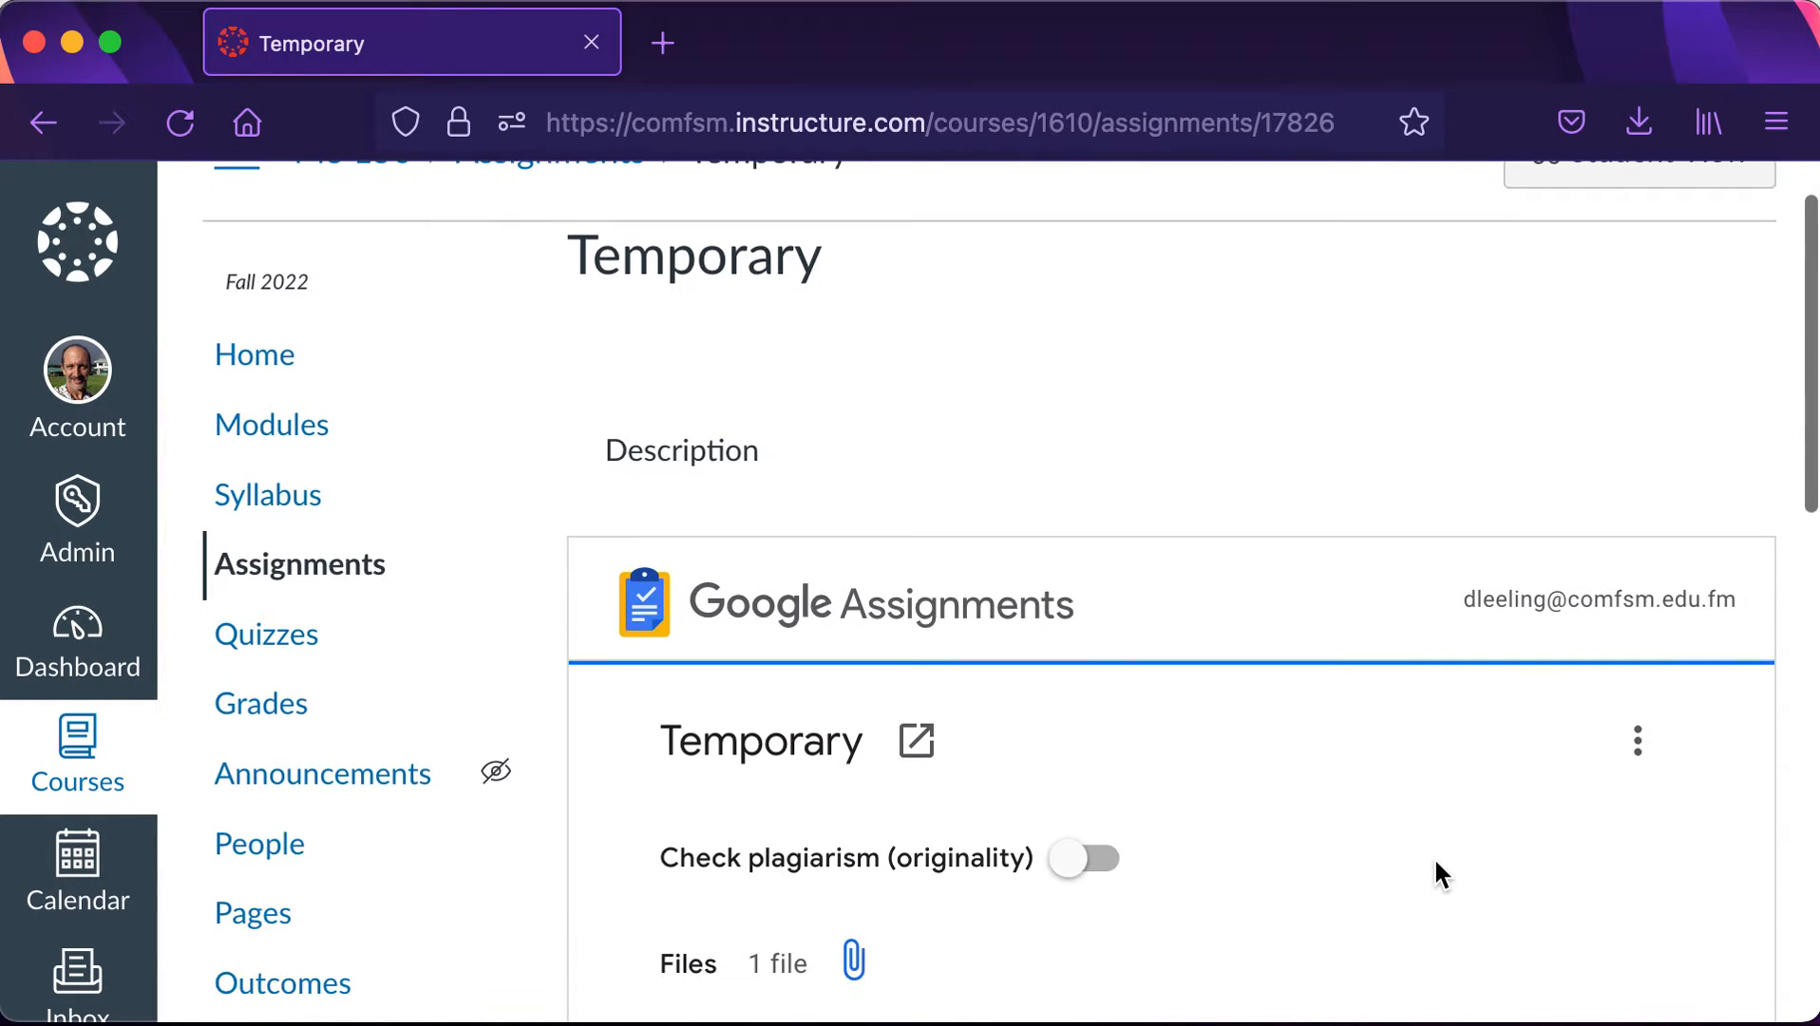
scroll(1433, 856, "down", 5)
scroll(1433, 855, "up", 3)
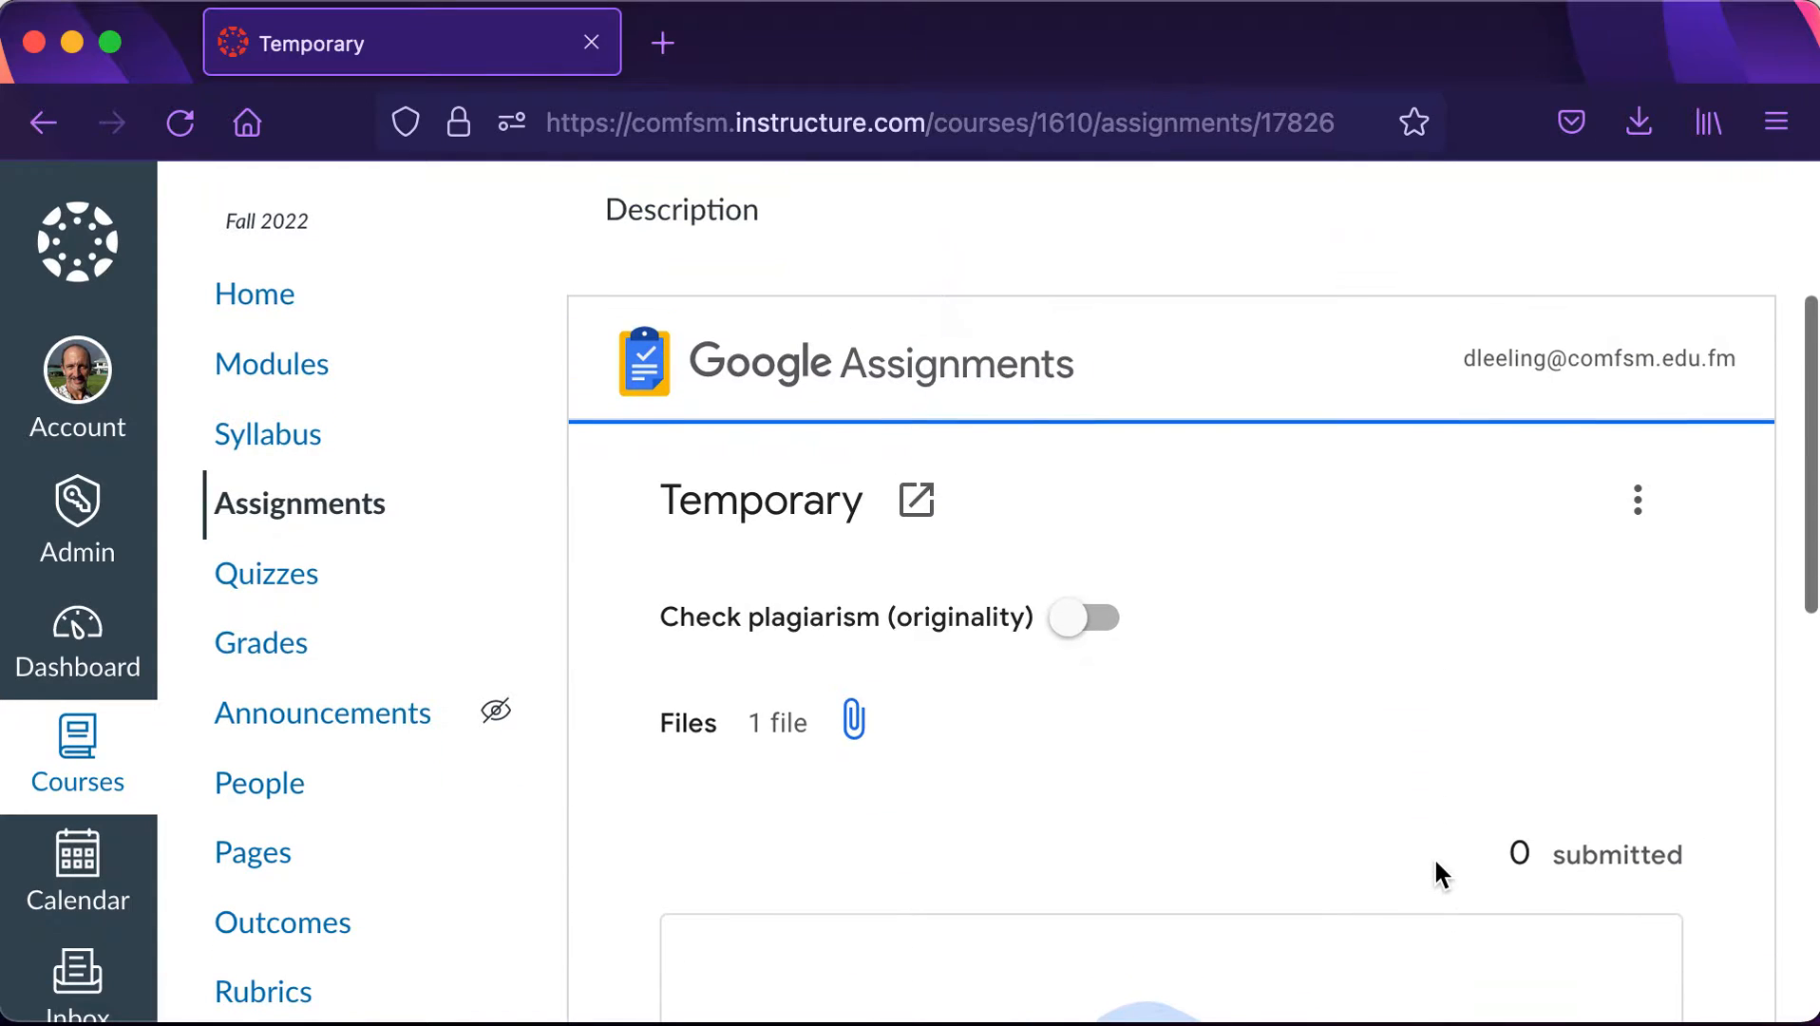
scroll(1434, 855, "up", 1)
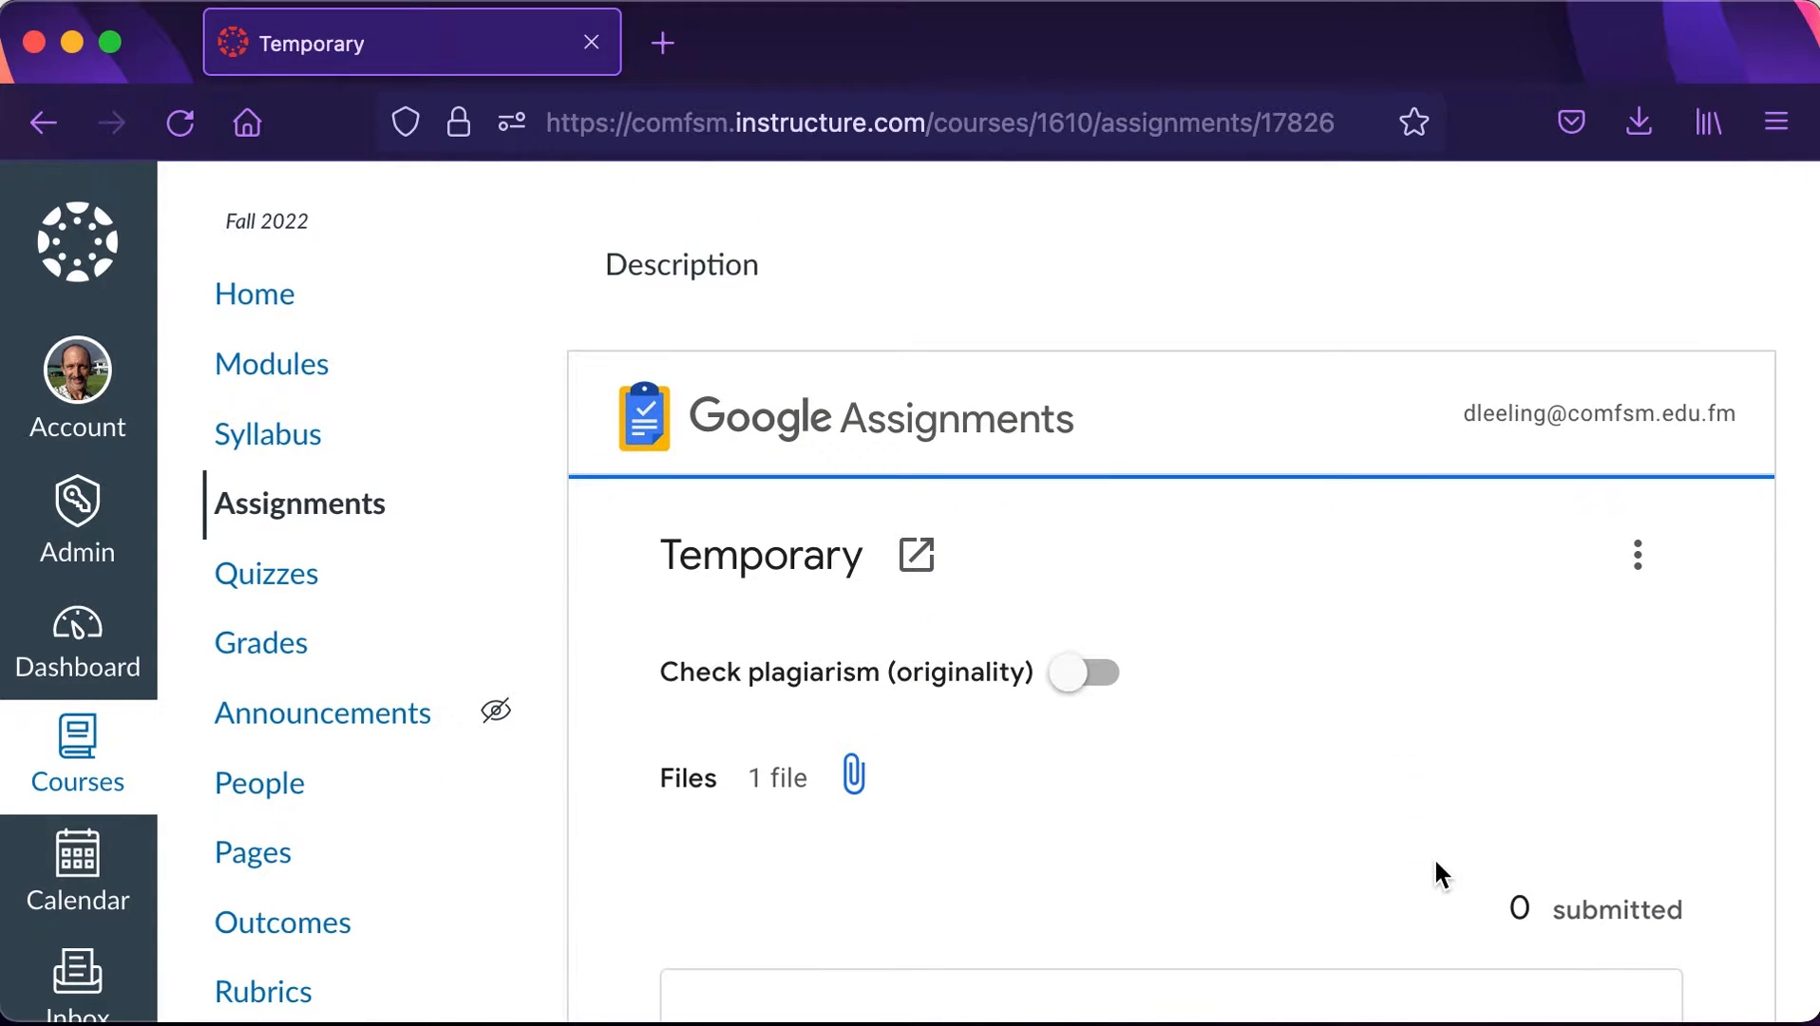
scroll(1434, 856, "down", 3)
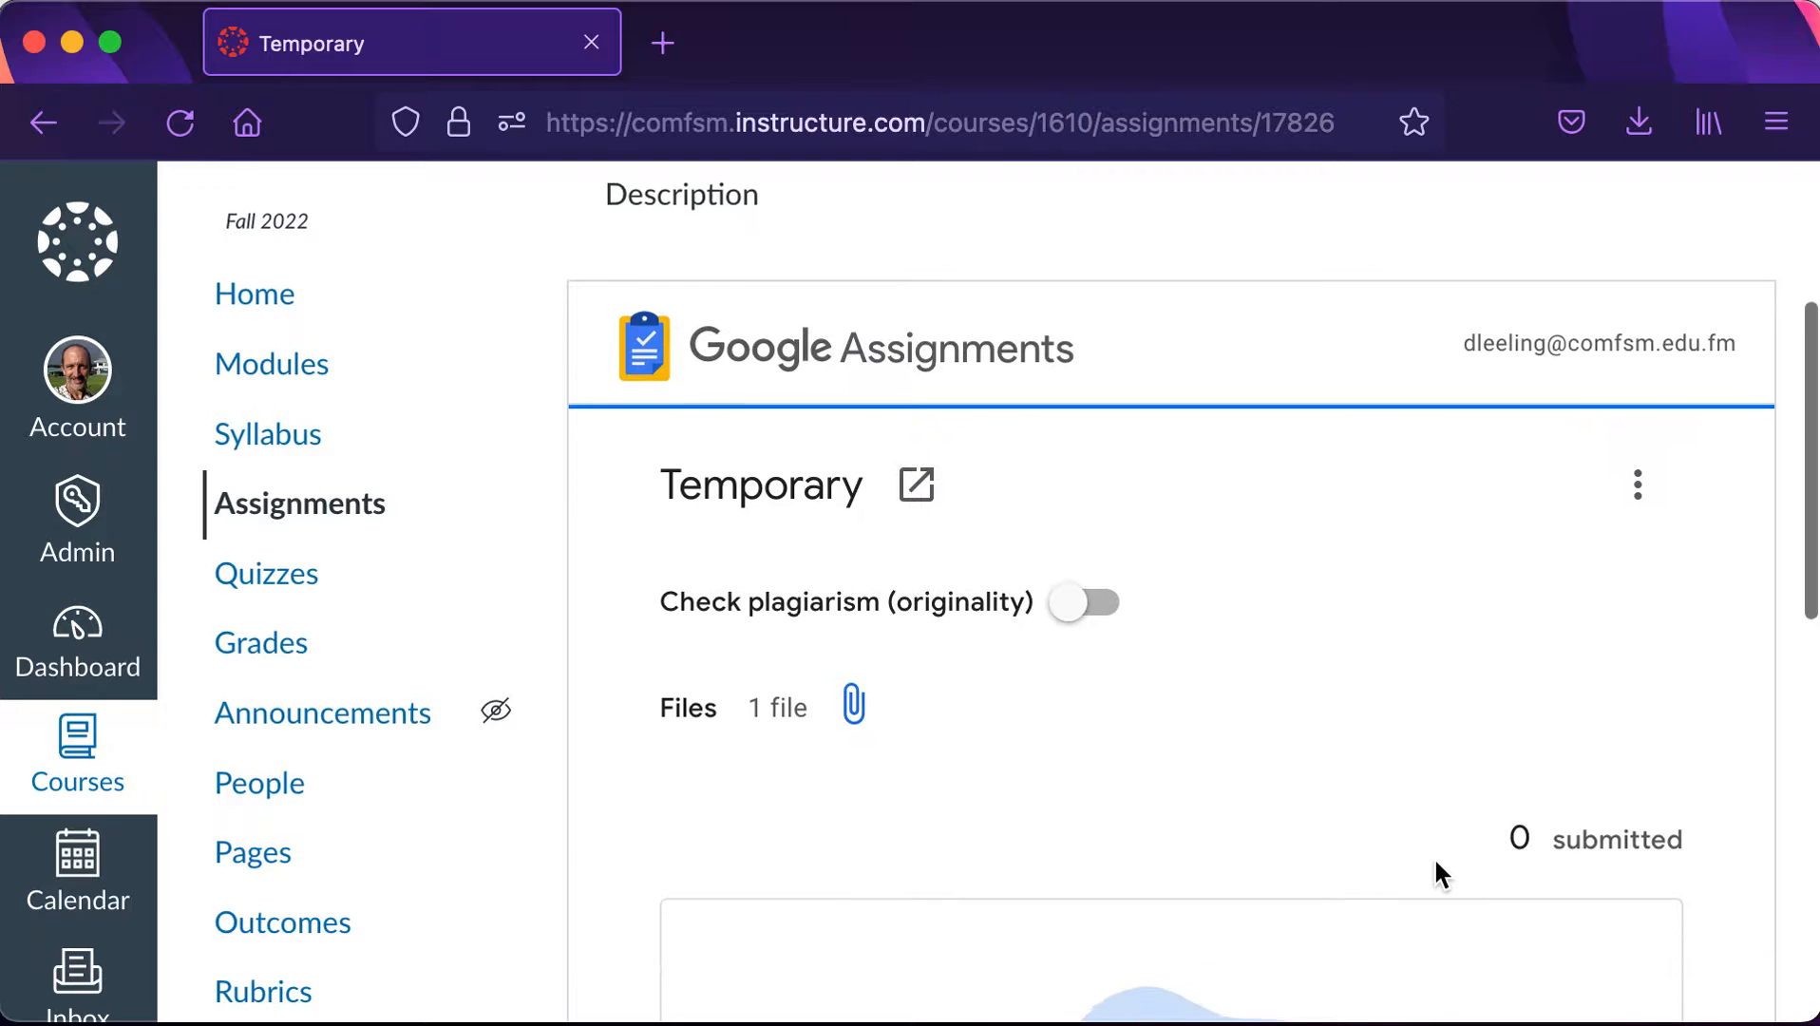
scroll(1434, 860, "down", 6)
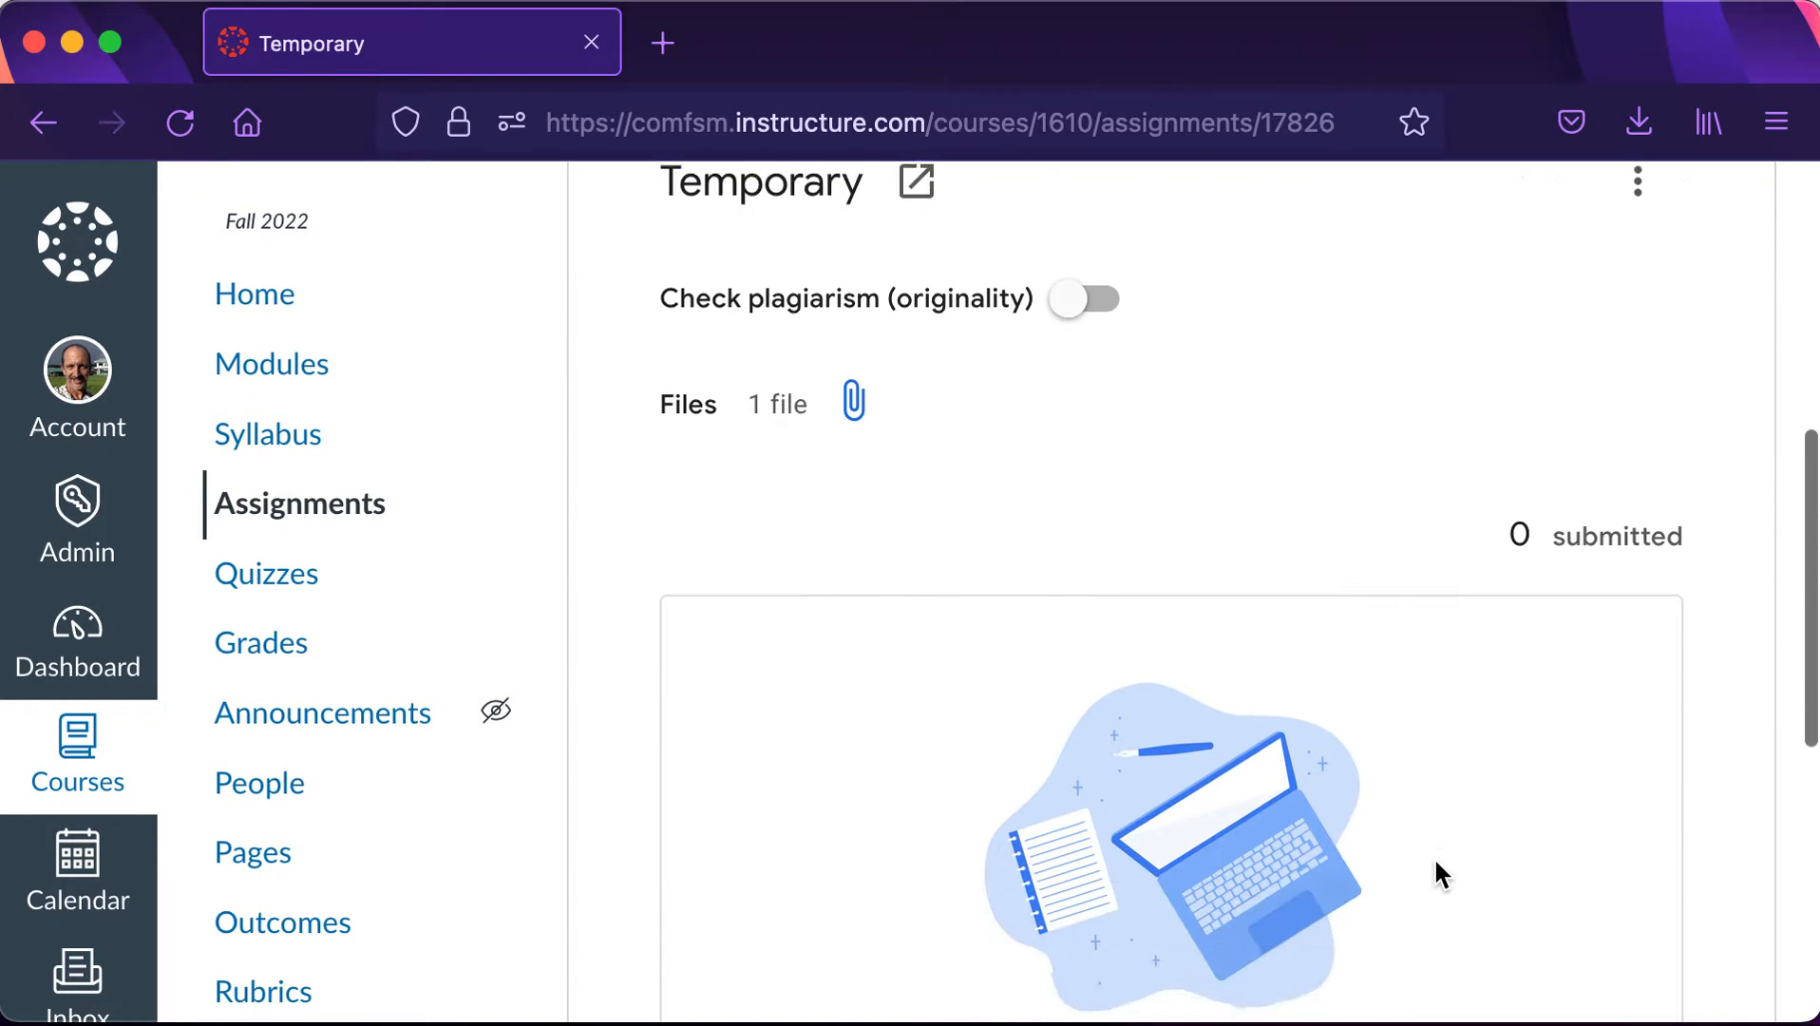
Enter Student View for the Temporary assignment and switch Google Assignments from the instructor account to the student's Google account.
scroll(1433, 856, "up", 10)
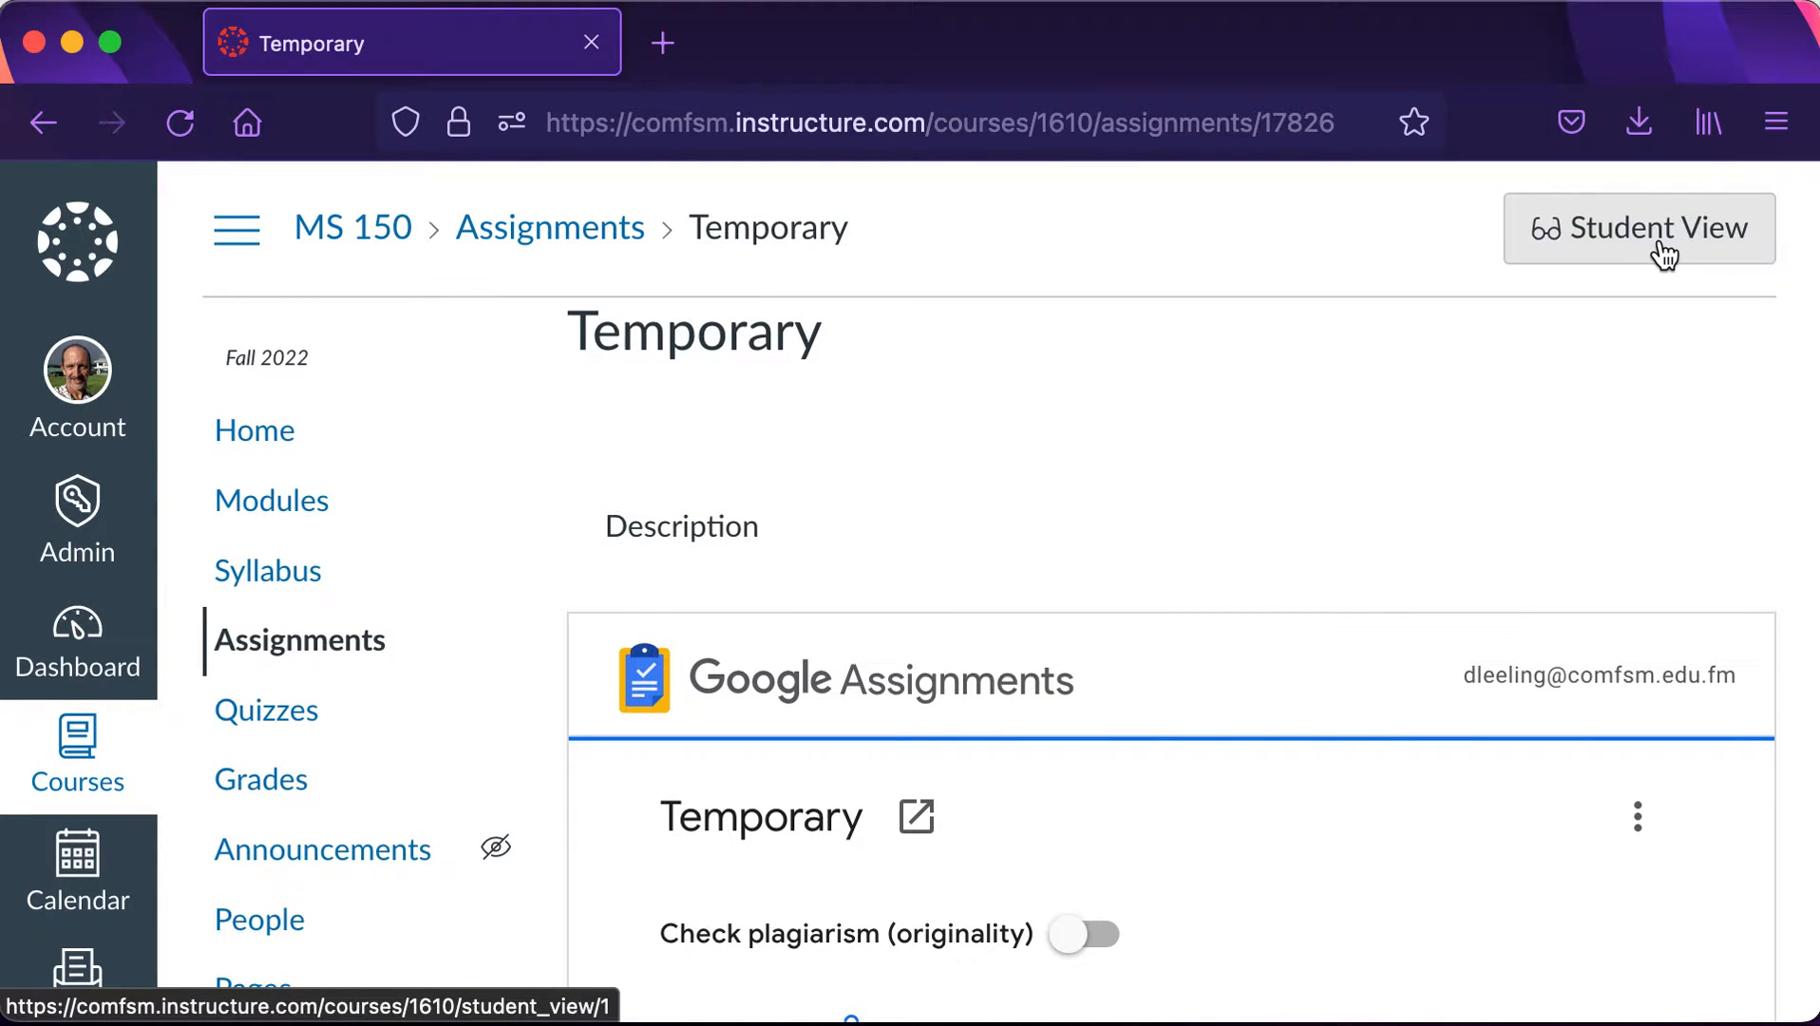
left_click(1664, 255)
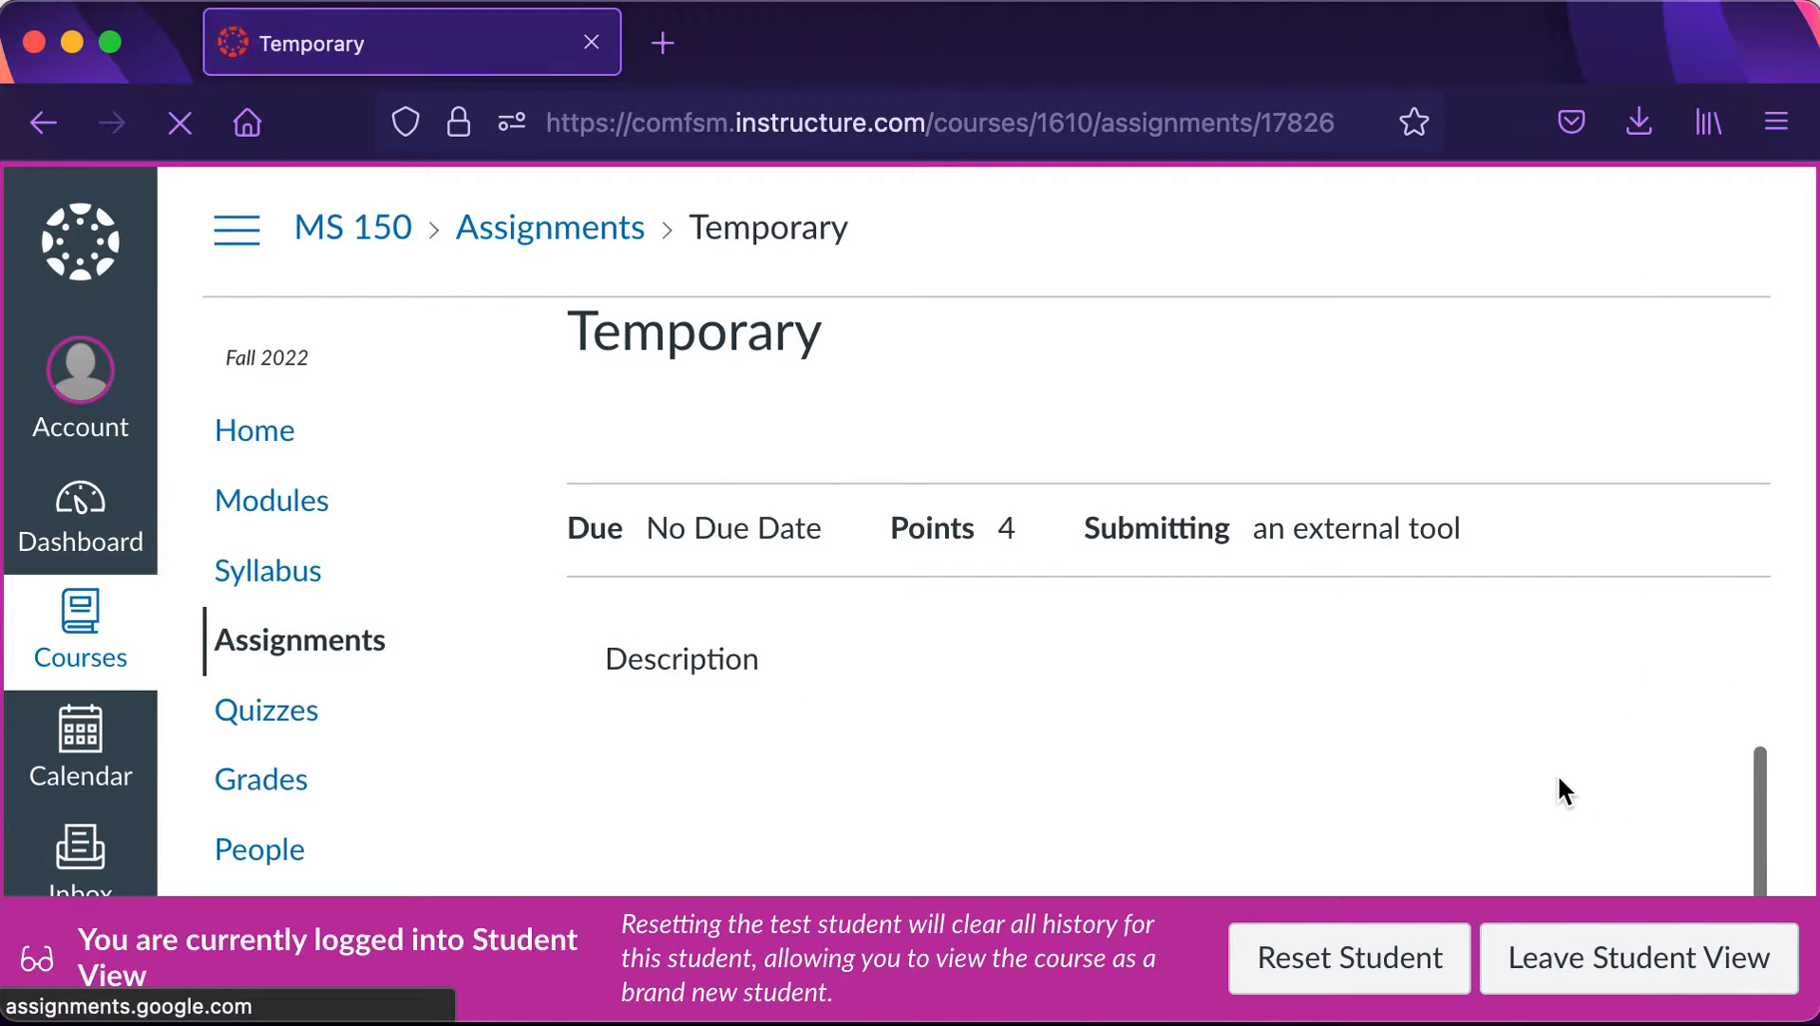
scroll(1559, 777, "down", 3)
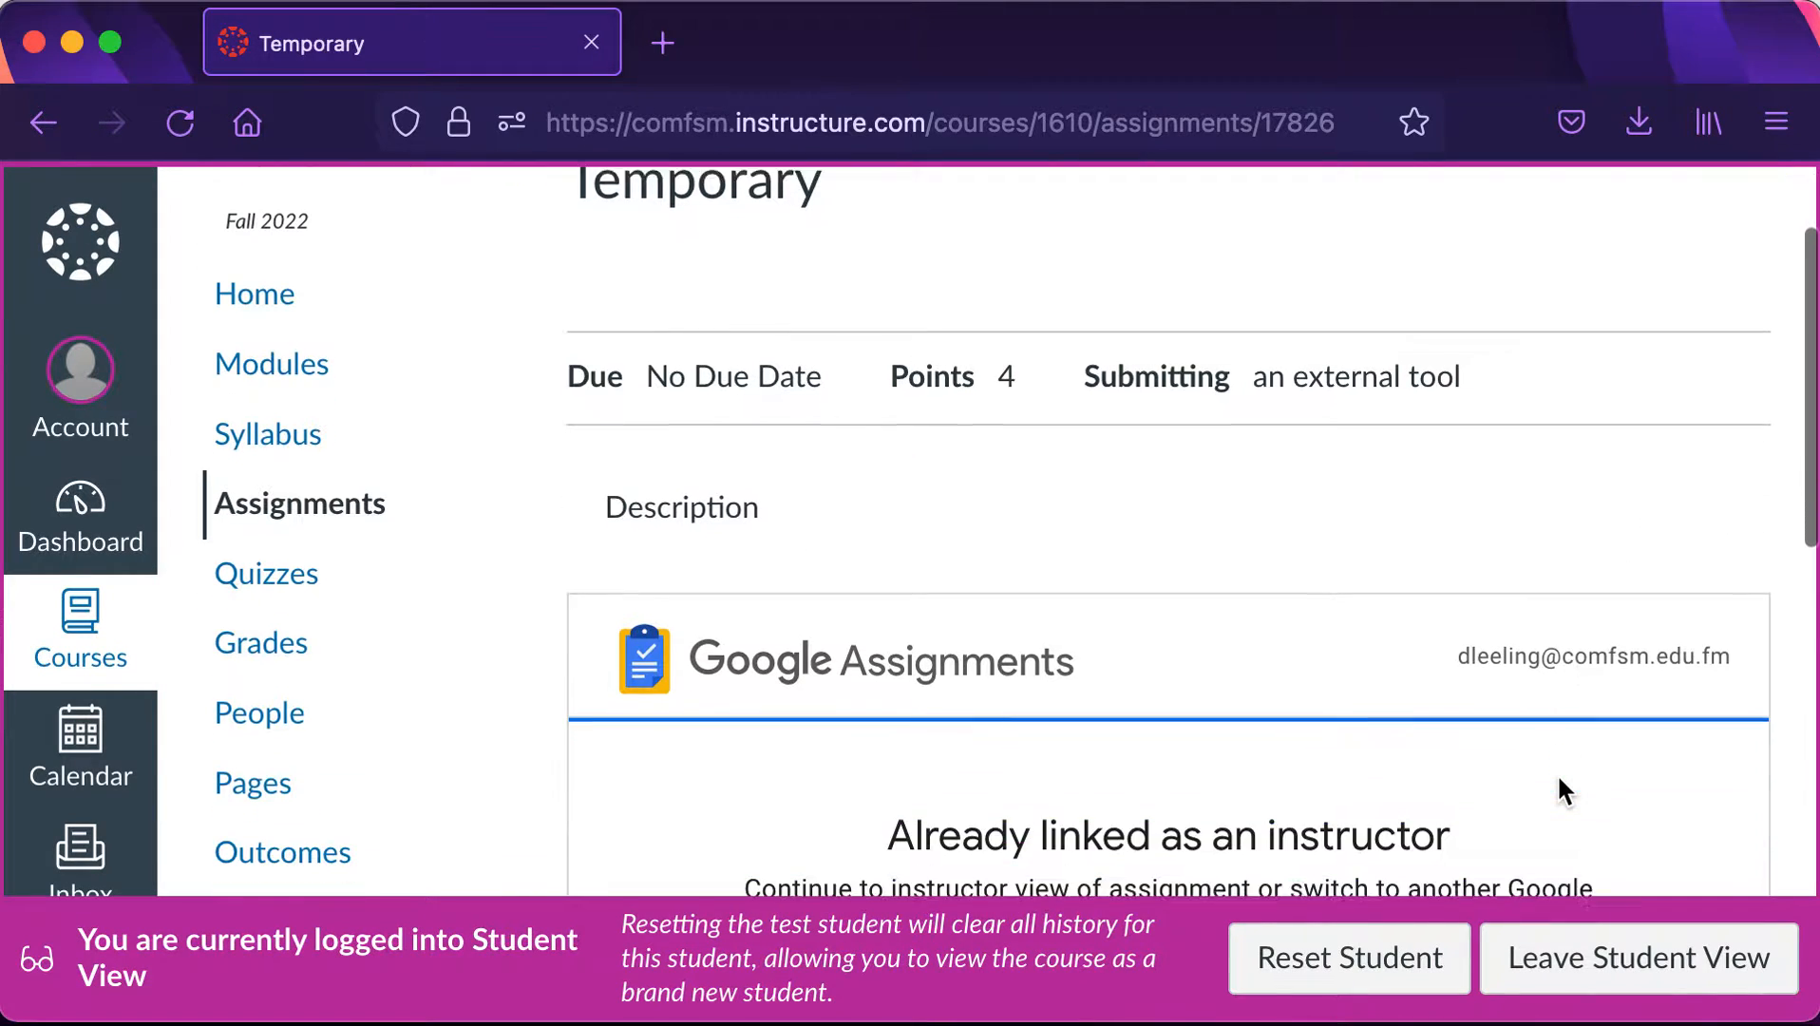
scroll(1557, 773, "down", 3)
scroll(1557, 773, "down", 1)
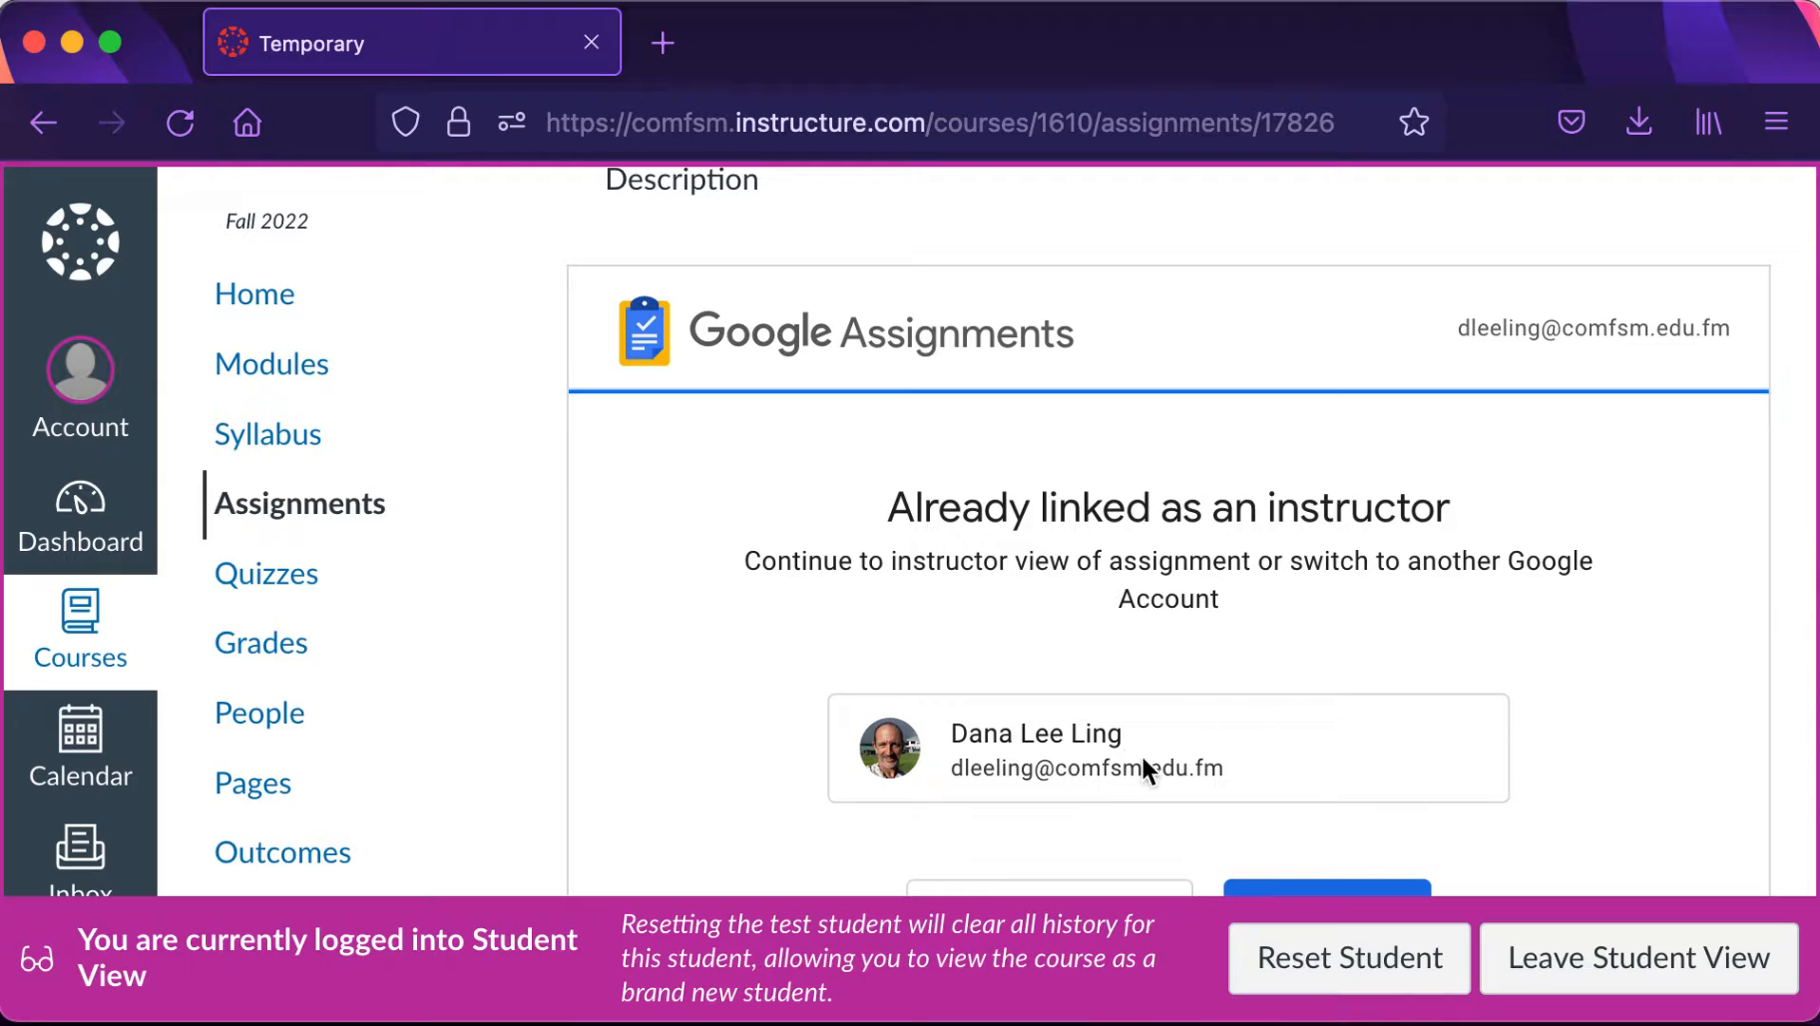
scroll(1167, 777, "down", 2)
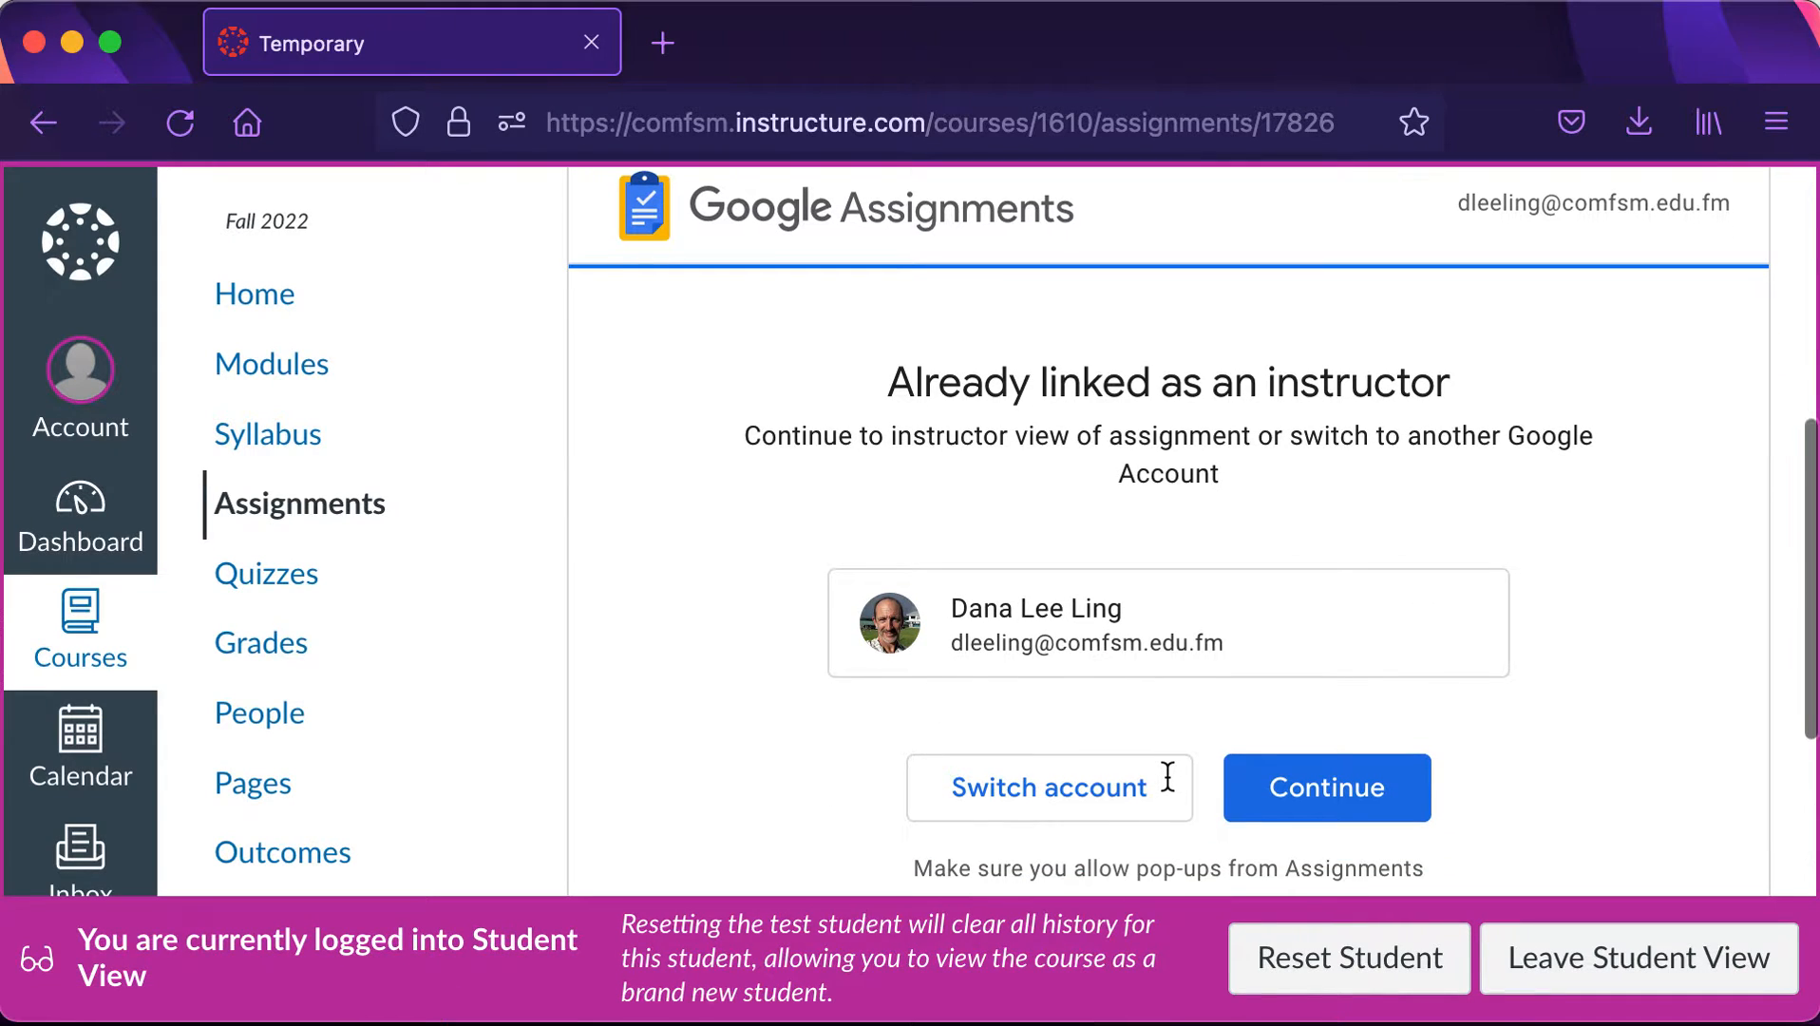
left_click(1082, 793)
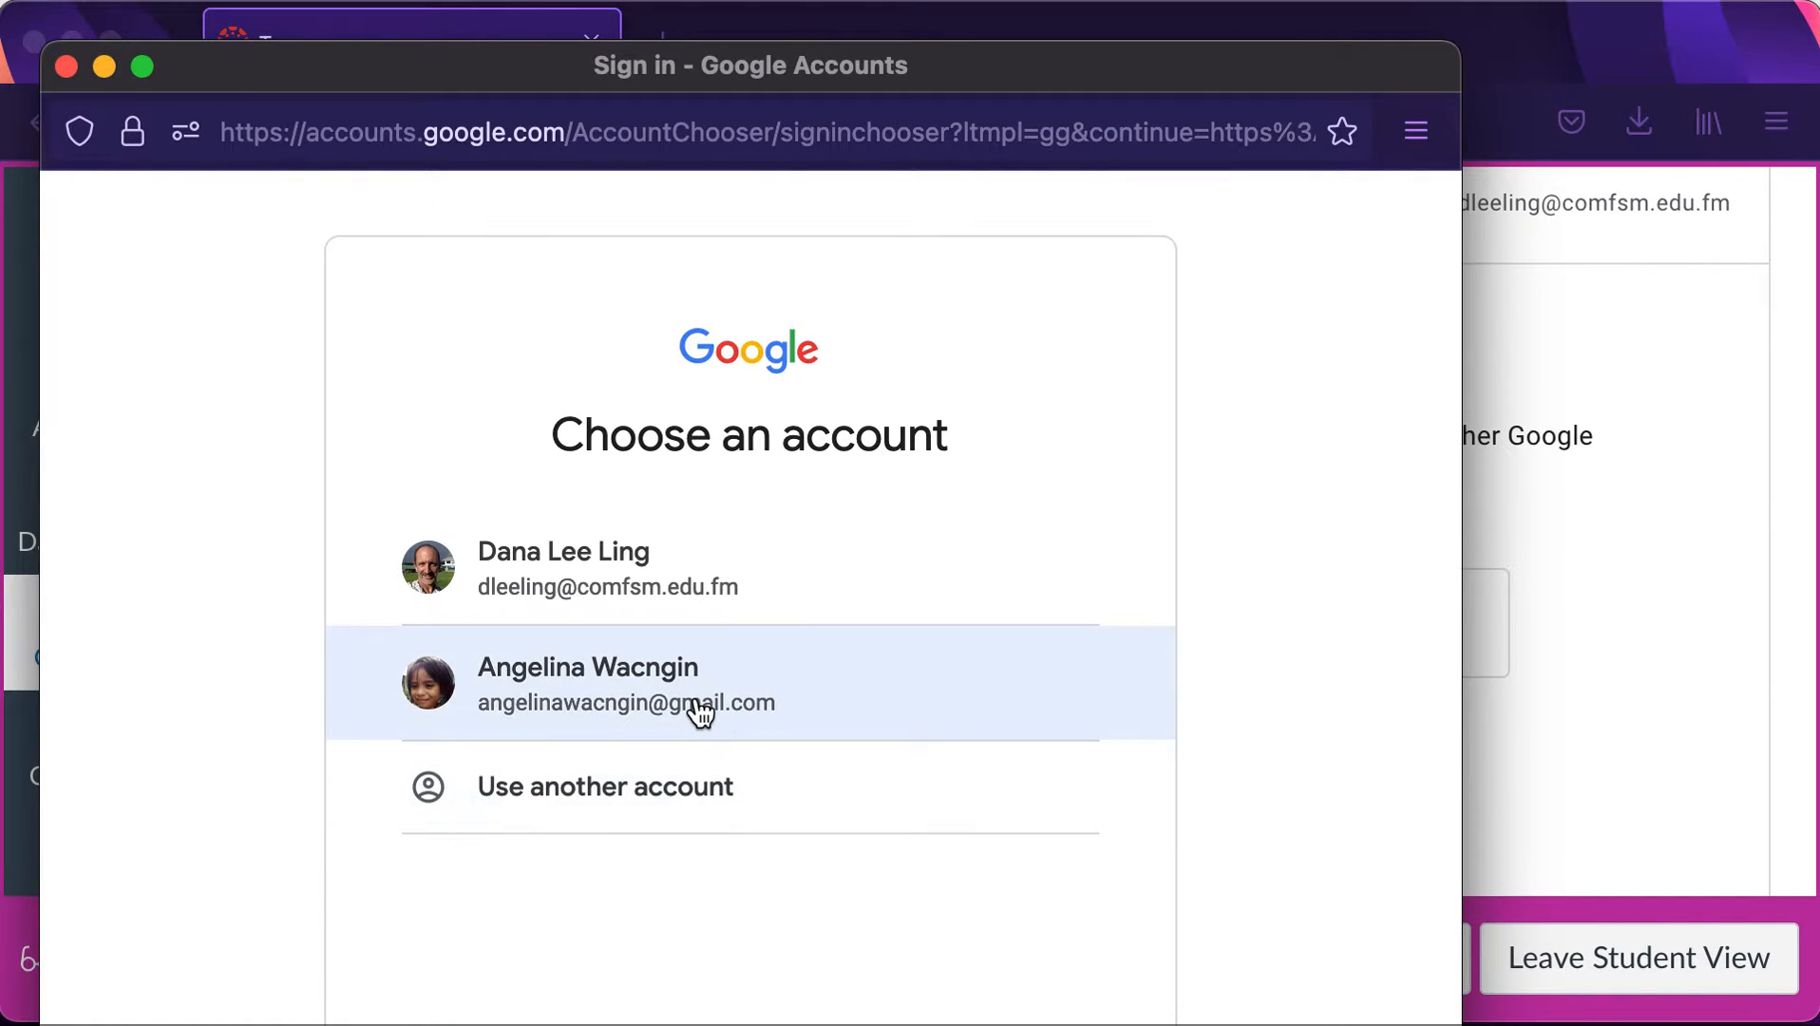
left_click(700, 711)
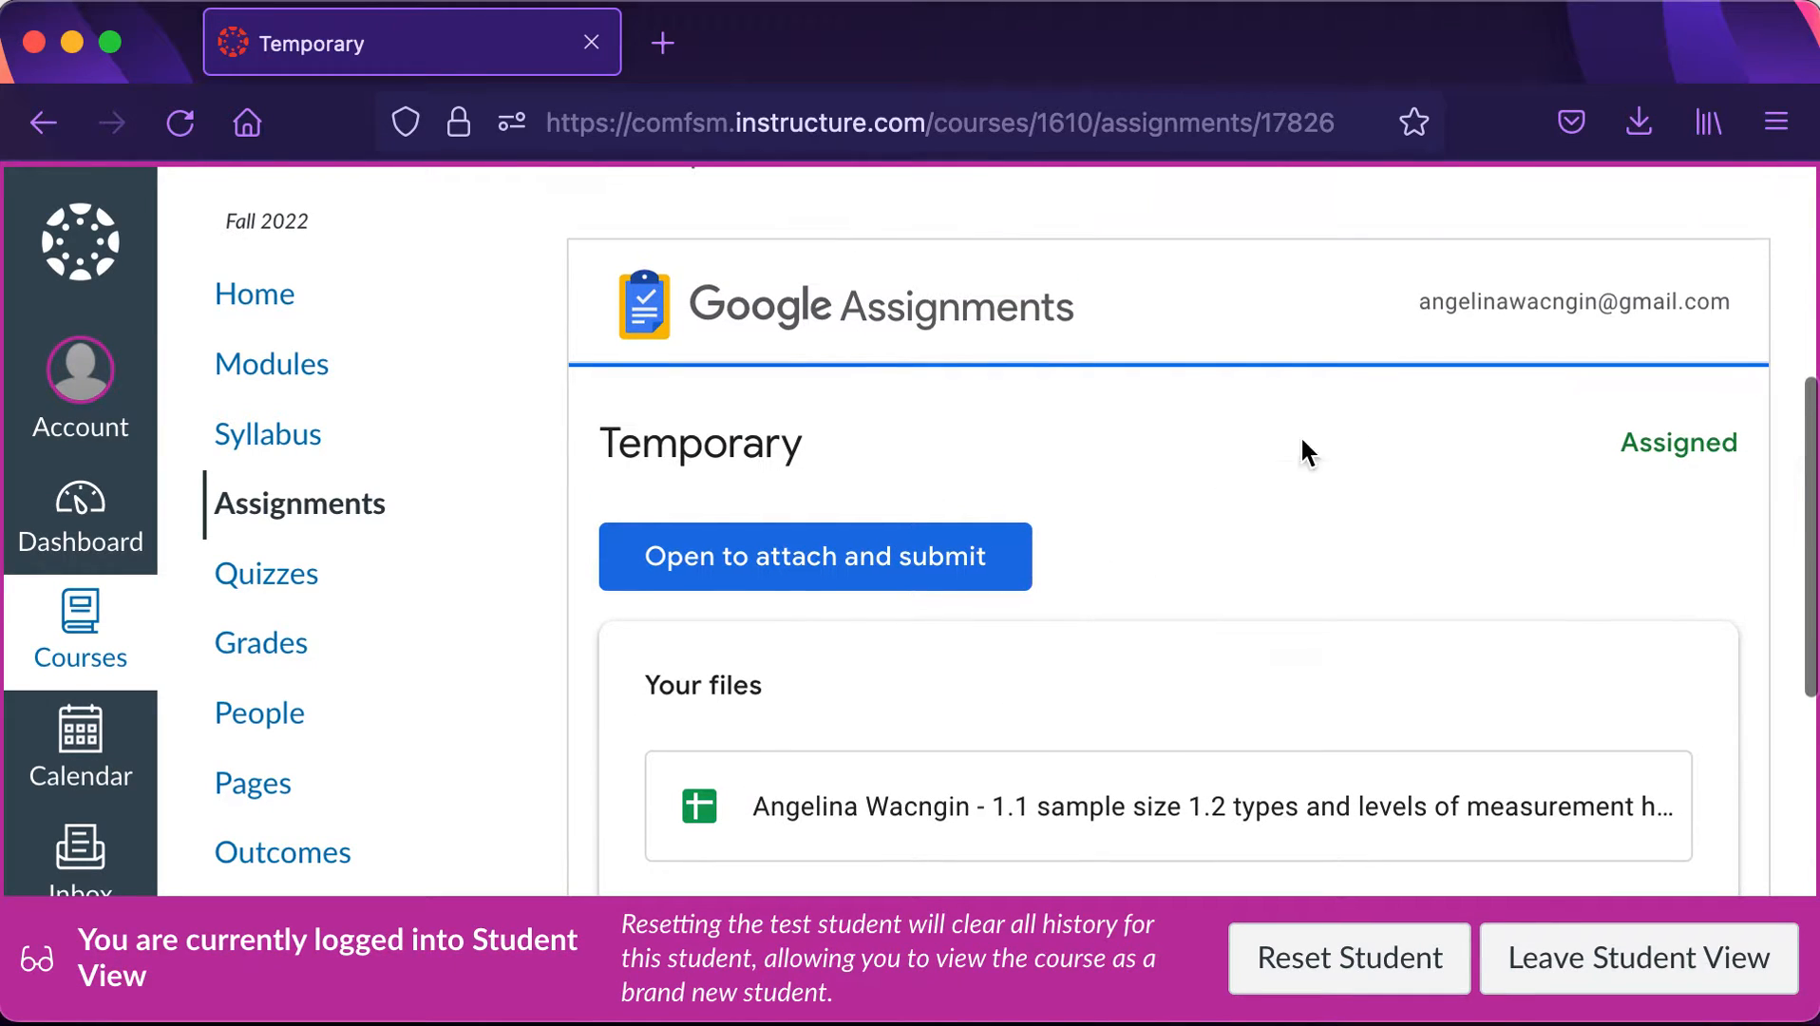
Open the student's own copy of the 1.1 sample size and 1.2 types and levels of measurement spreadsheet from the assignment's files.
scroll(1391, 504, "down", 3)
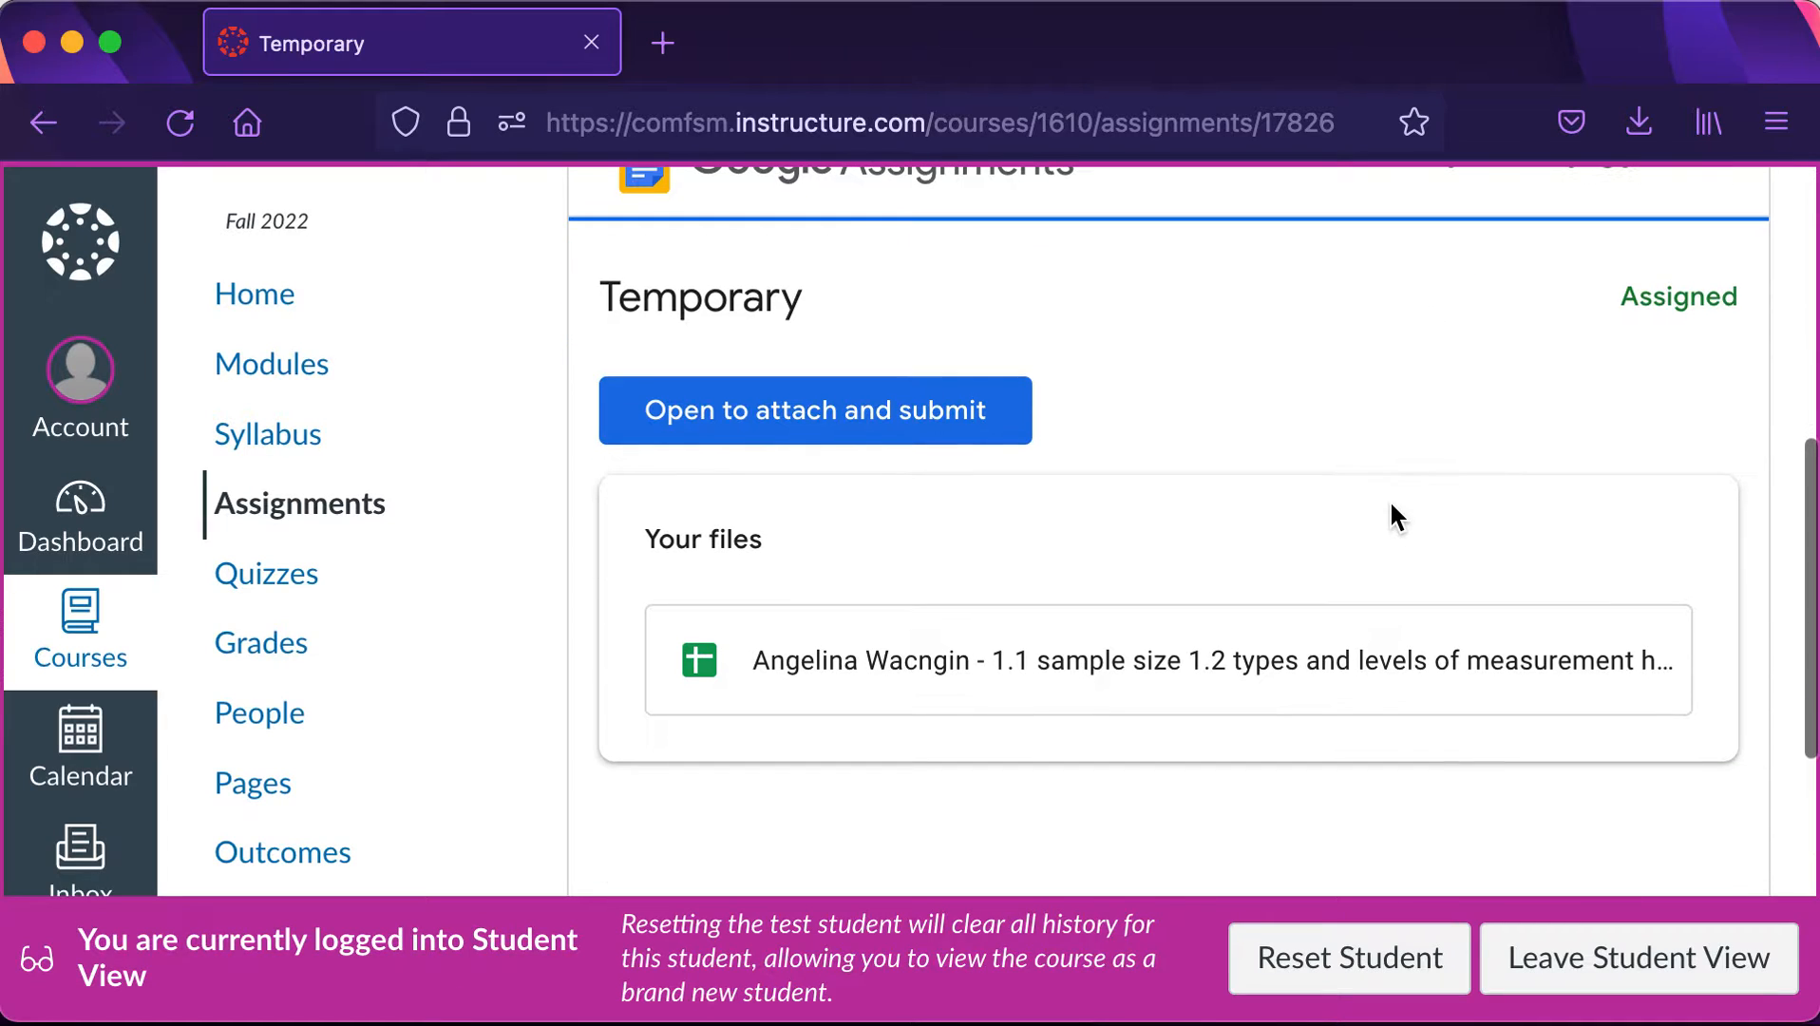
scroll(1270, 527, "down", 2)
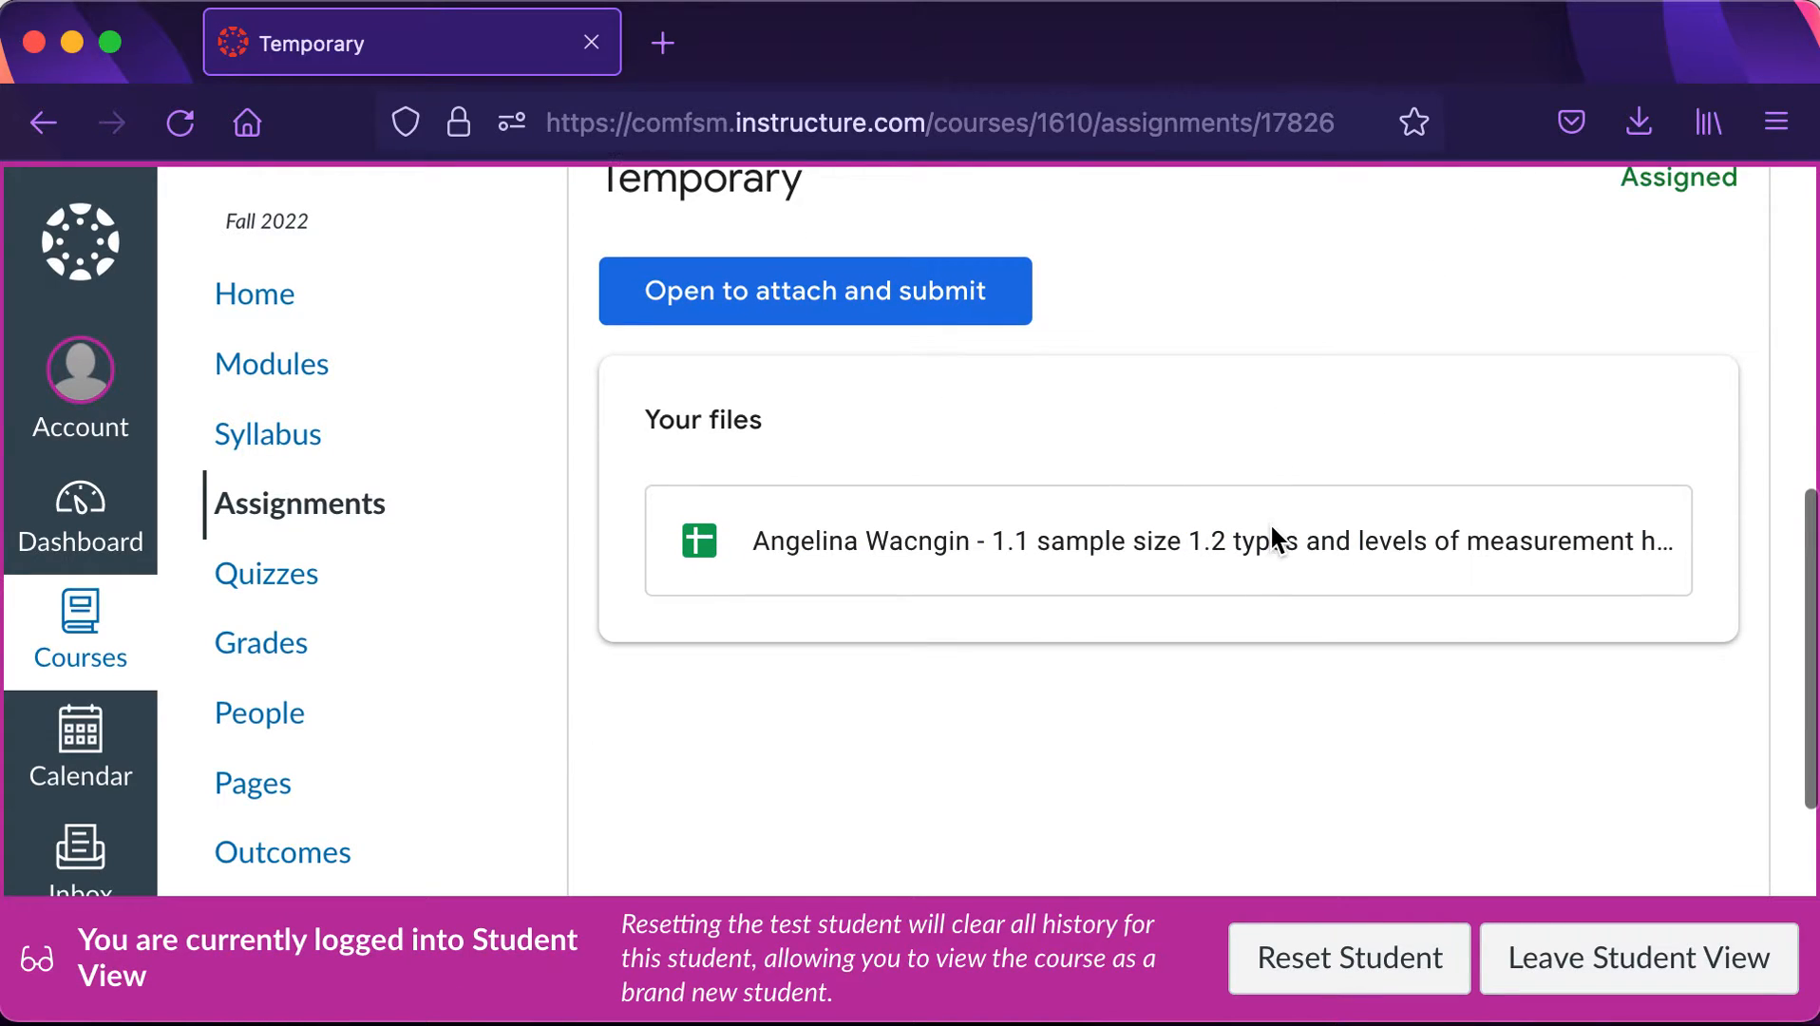
scroll(1271, 528, "down", 2)
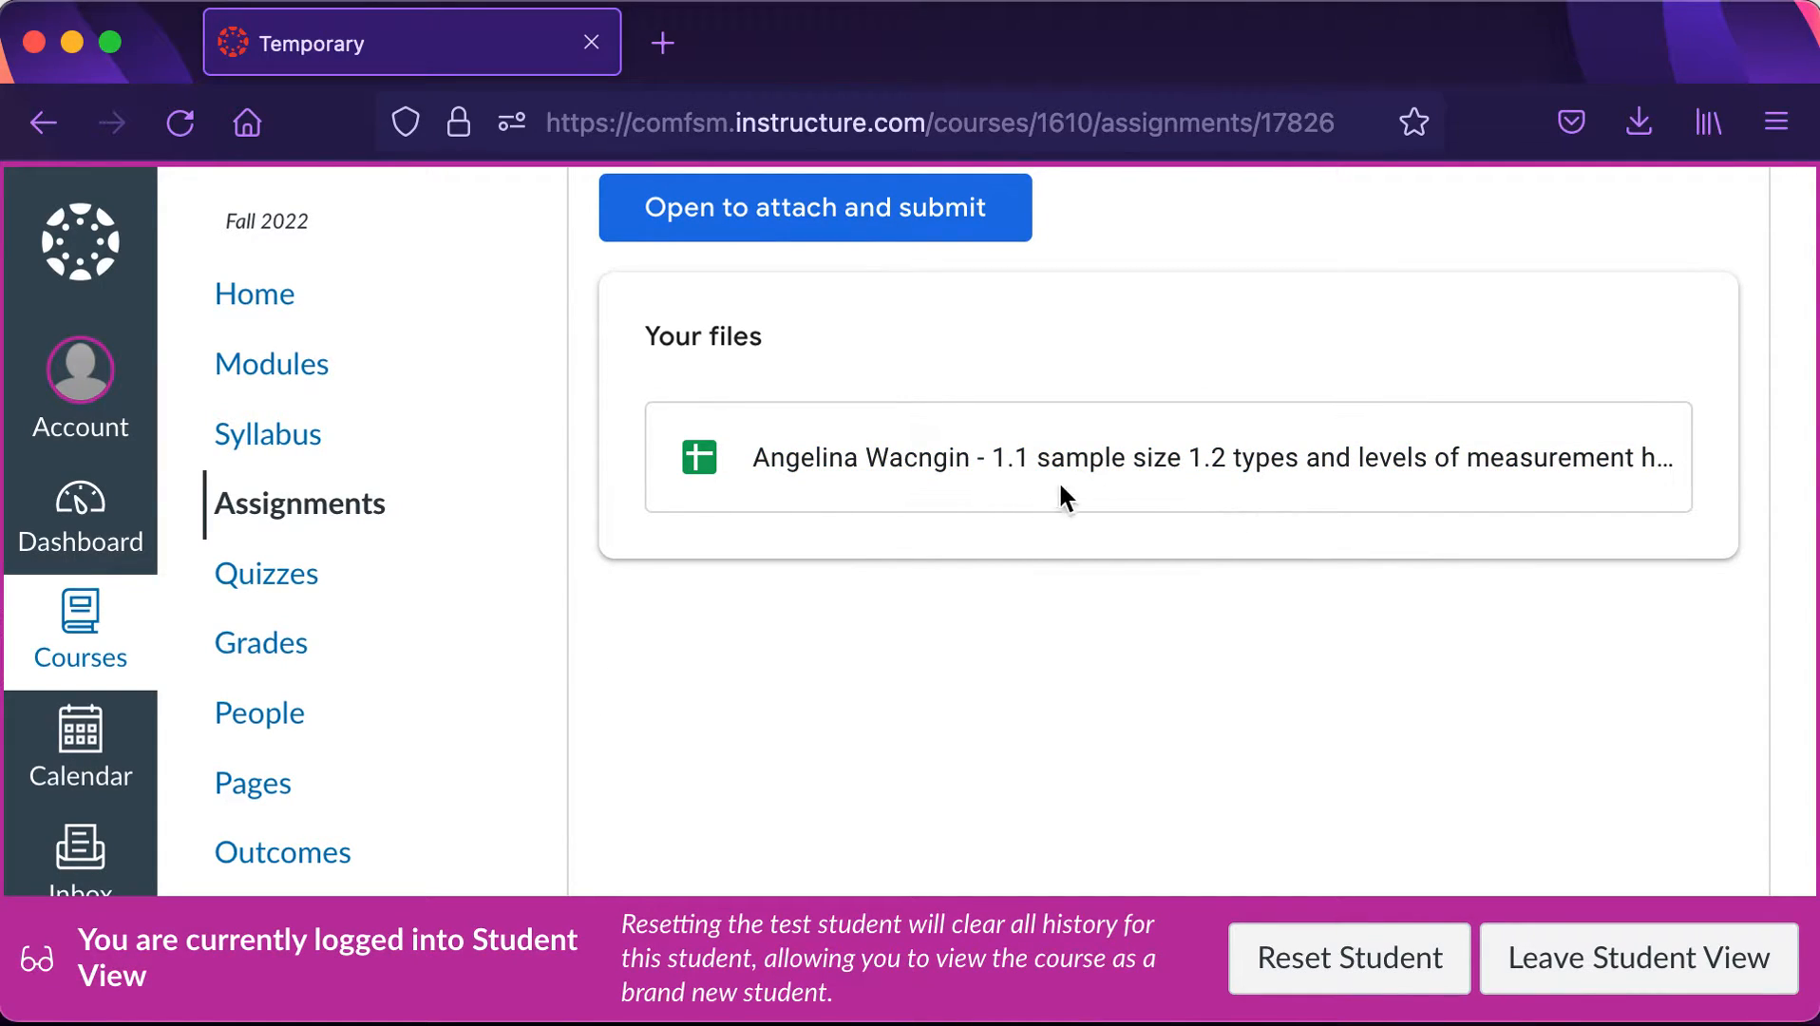
scroll(1109, 487, "up", 2)
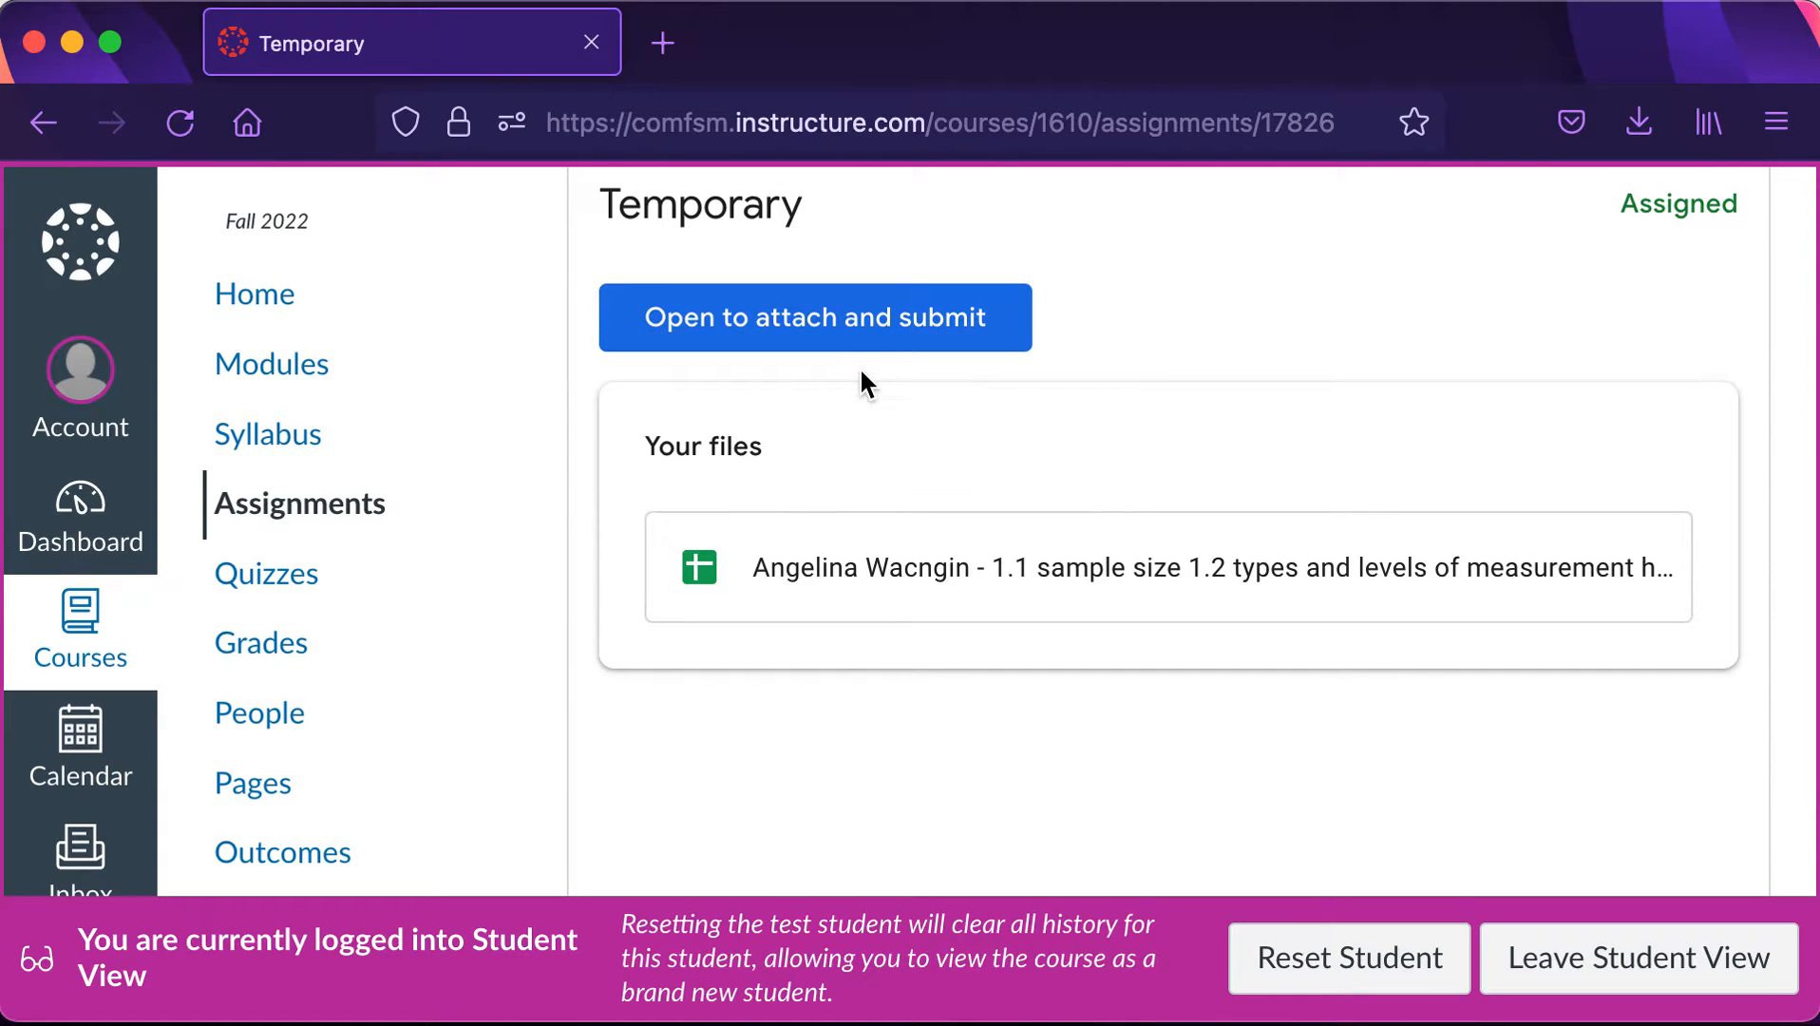
scroll(999, 585, "down", 1)
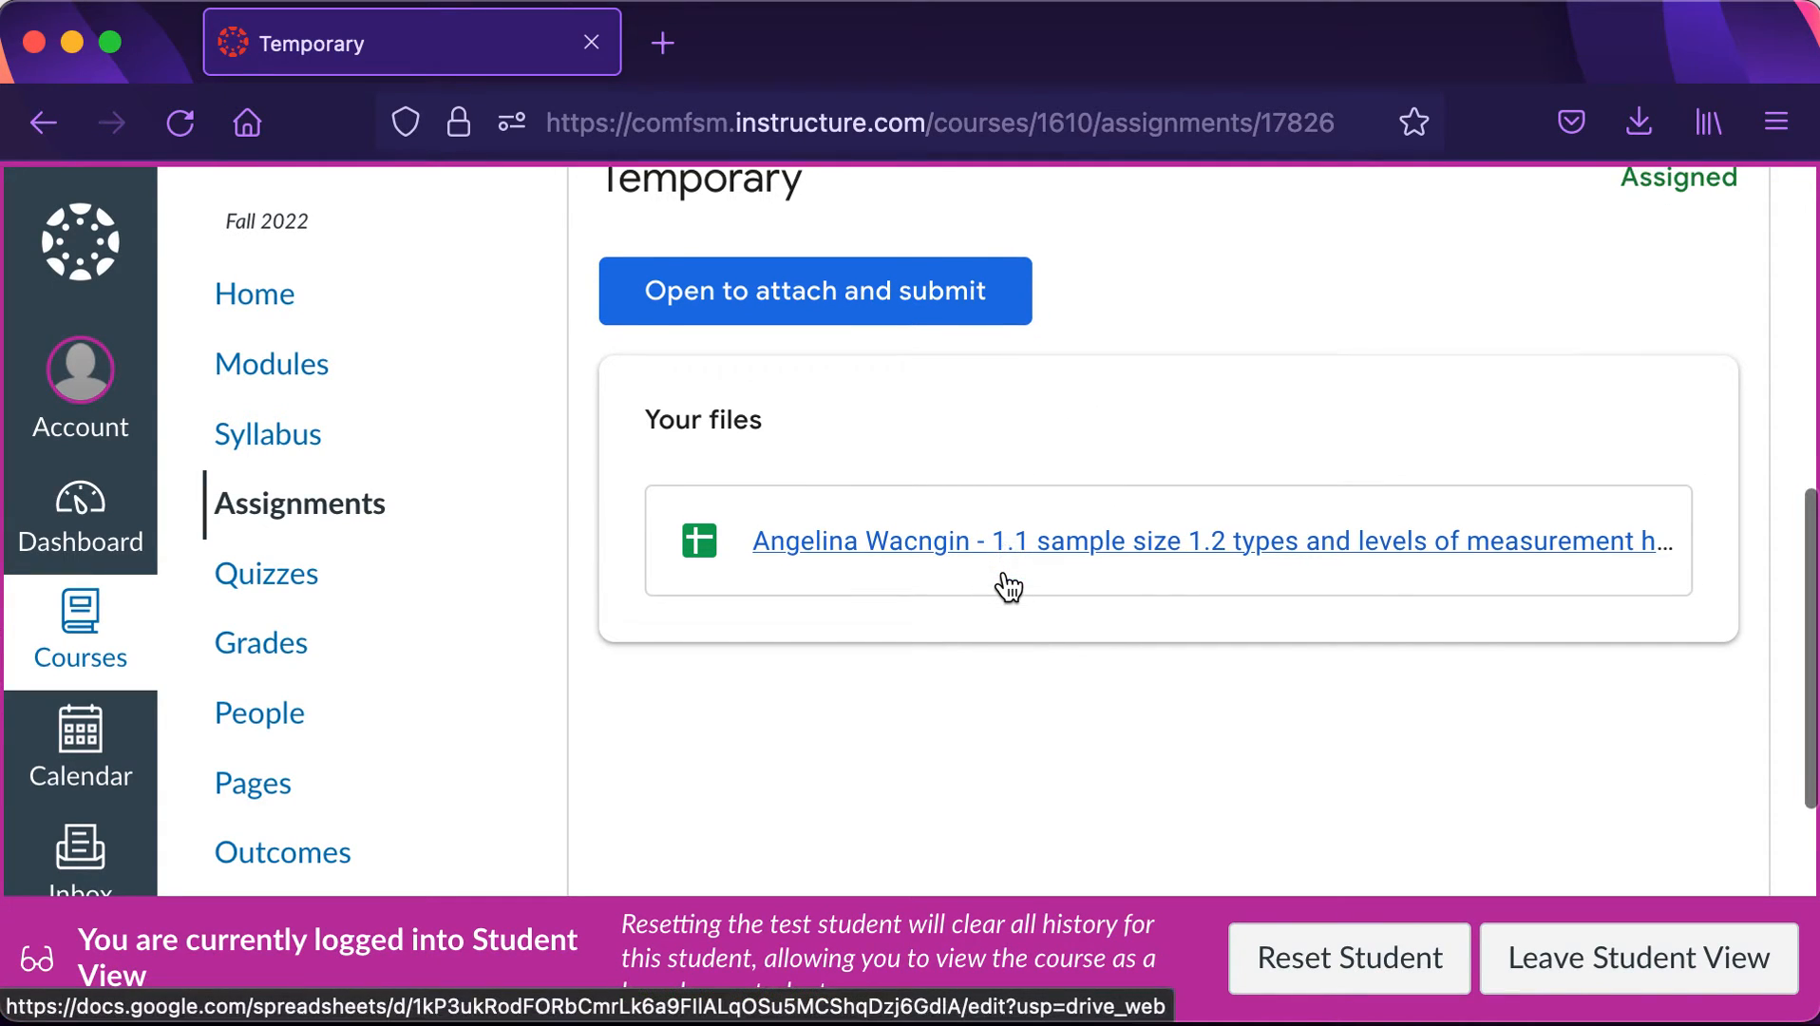
left_click(1060, 553)
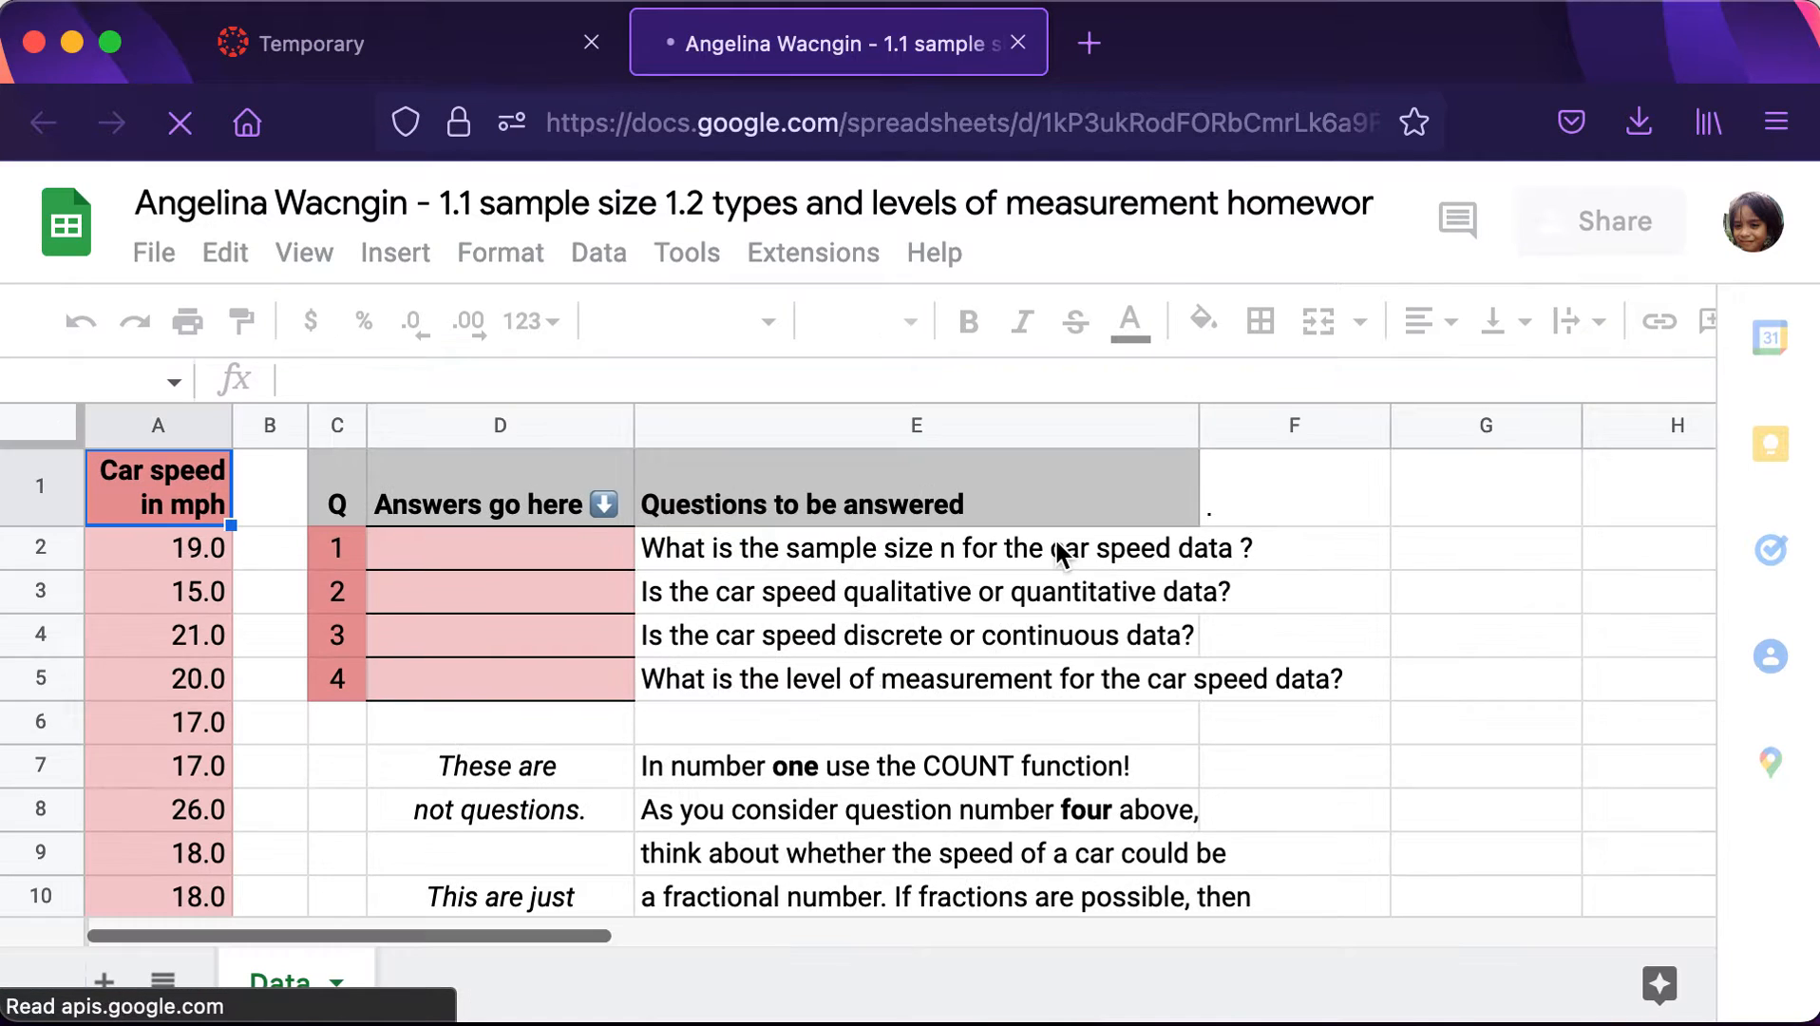
Answer question 1 with 25 in cell D2 and question 2 with "quantitative" in cell D3.
left_click(538, 549)
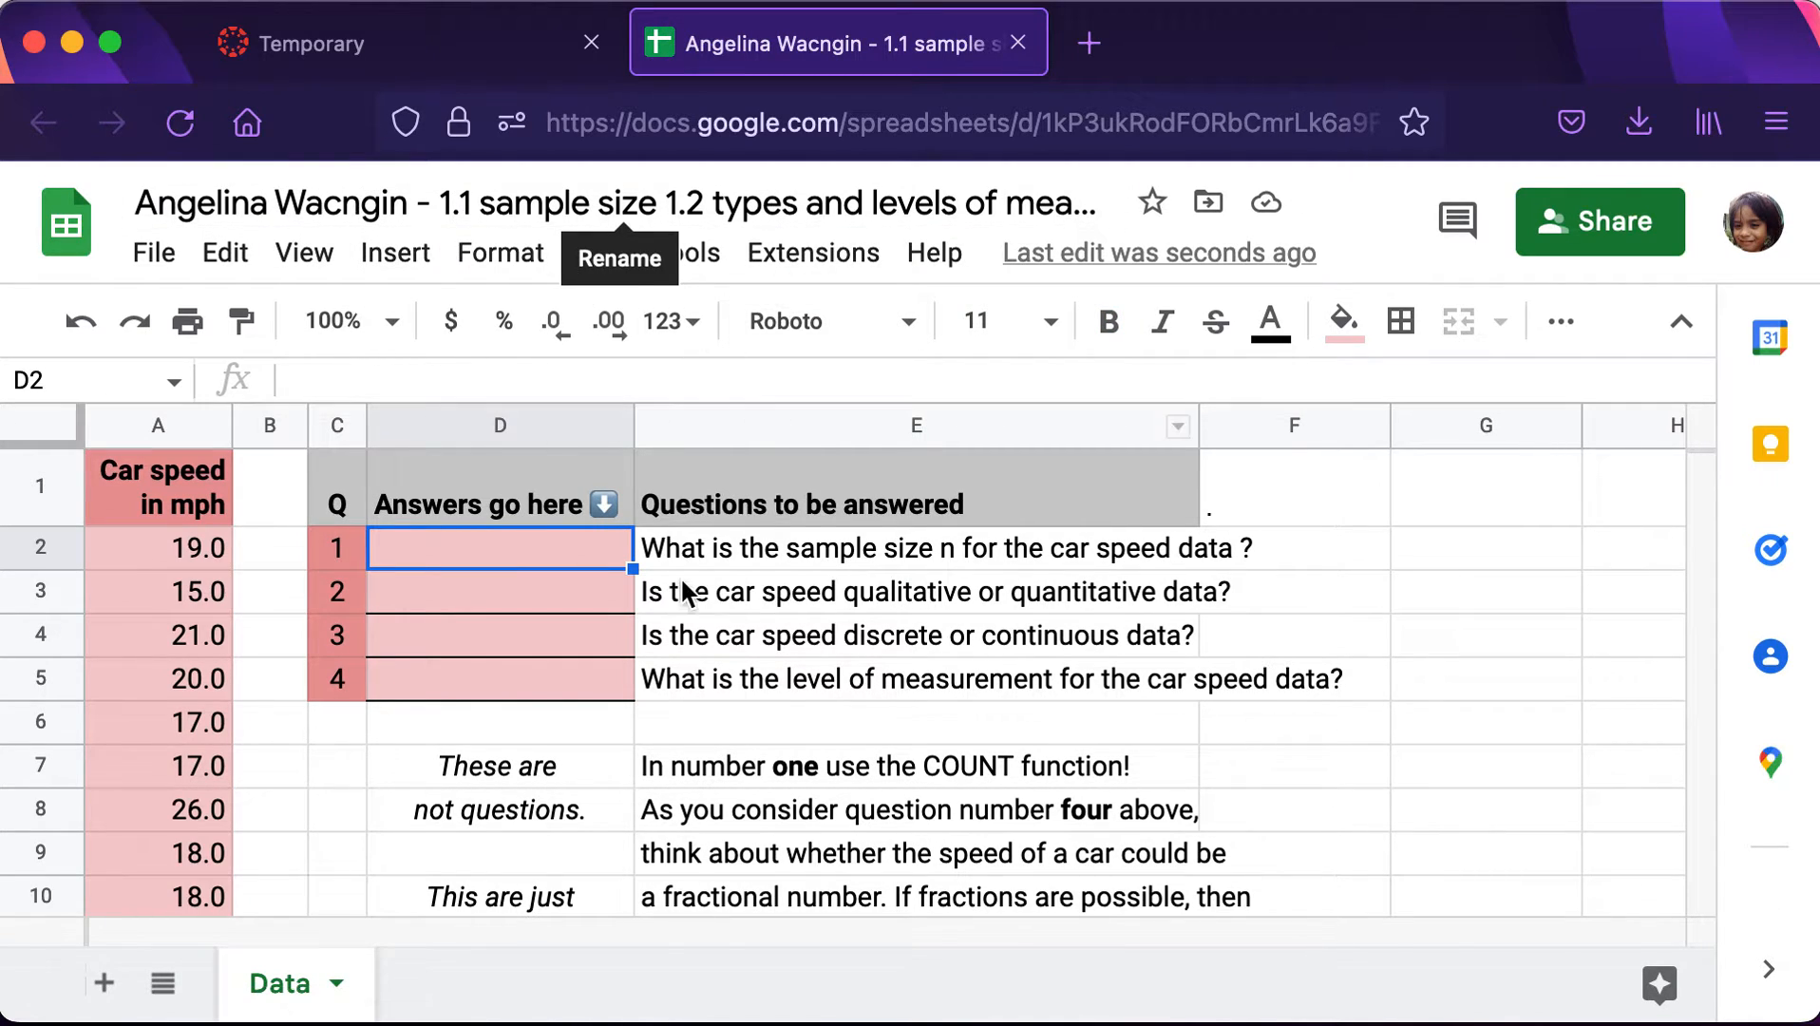
type("25")
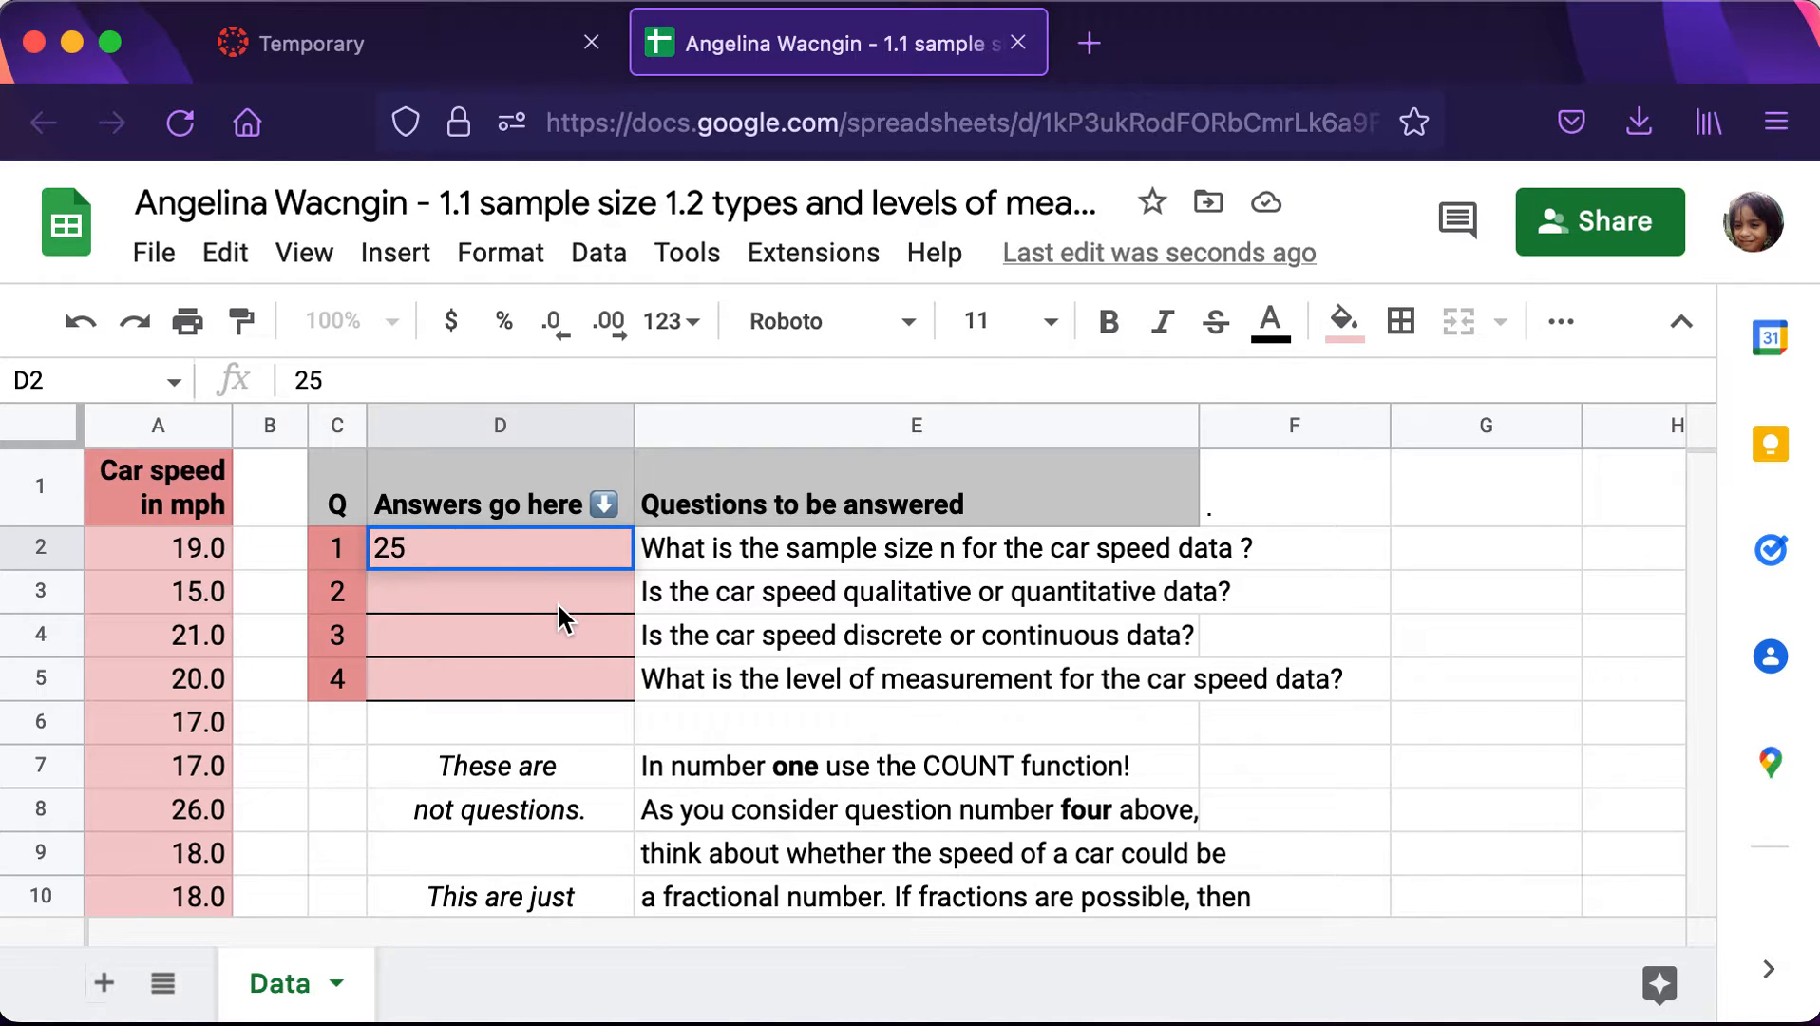
key("Return")
type("quan")
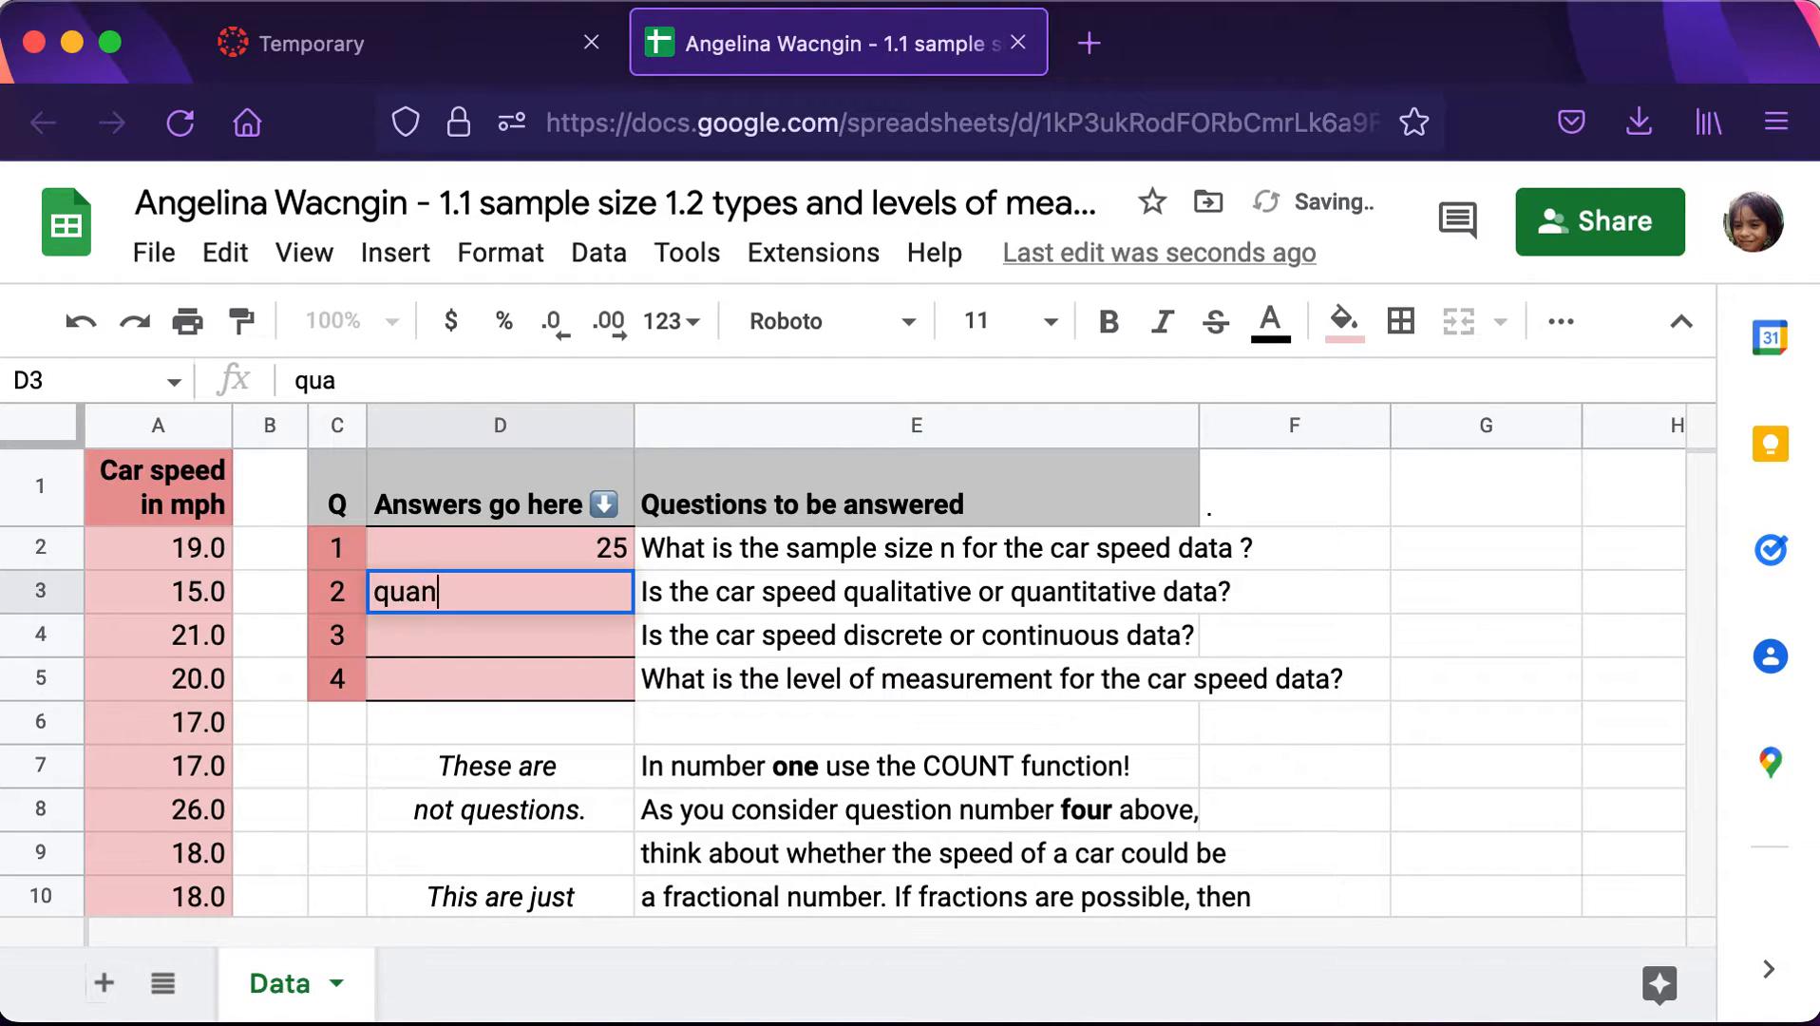
type("titative")
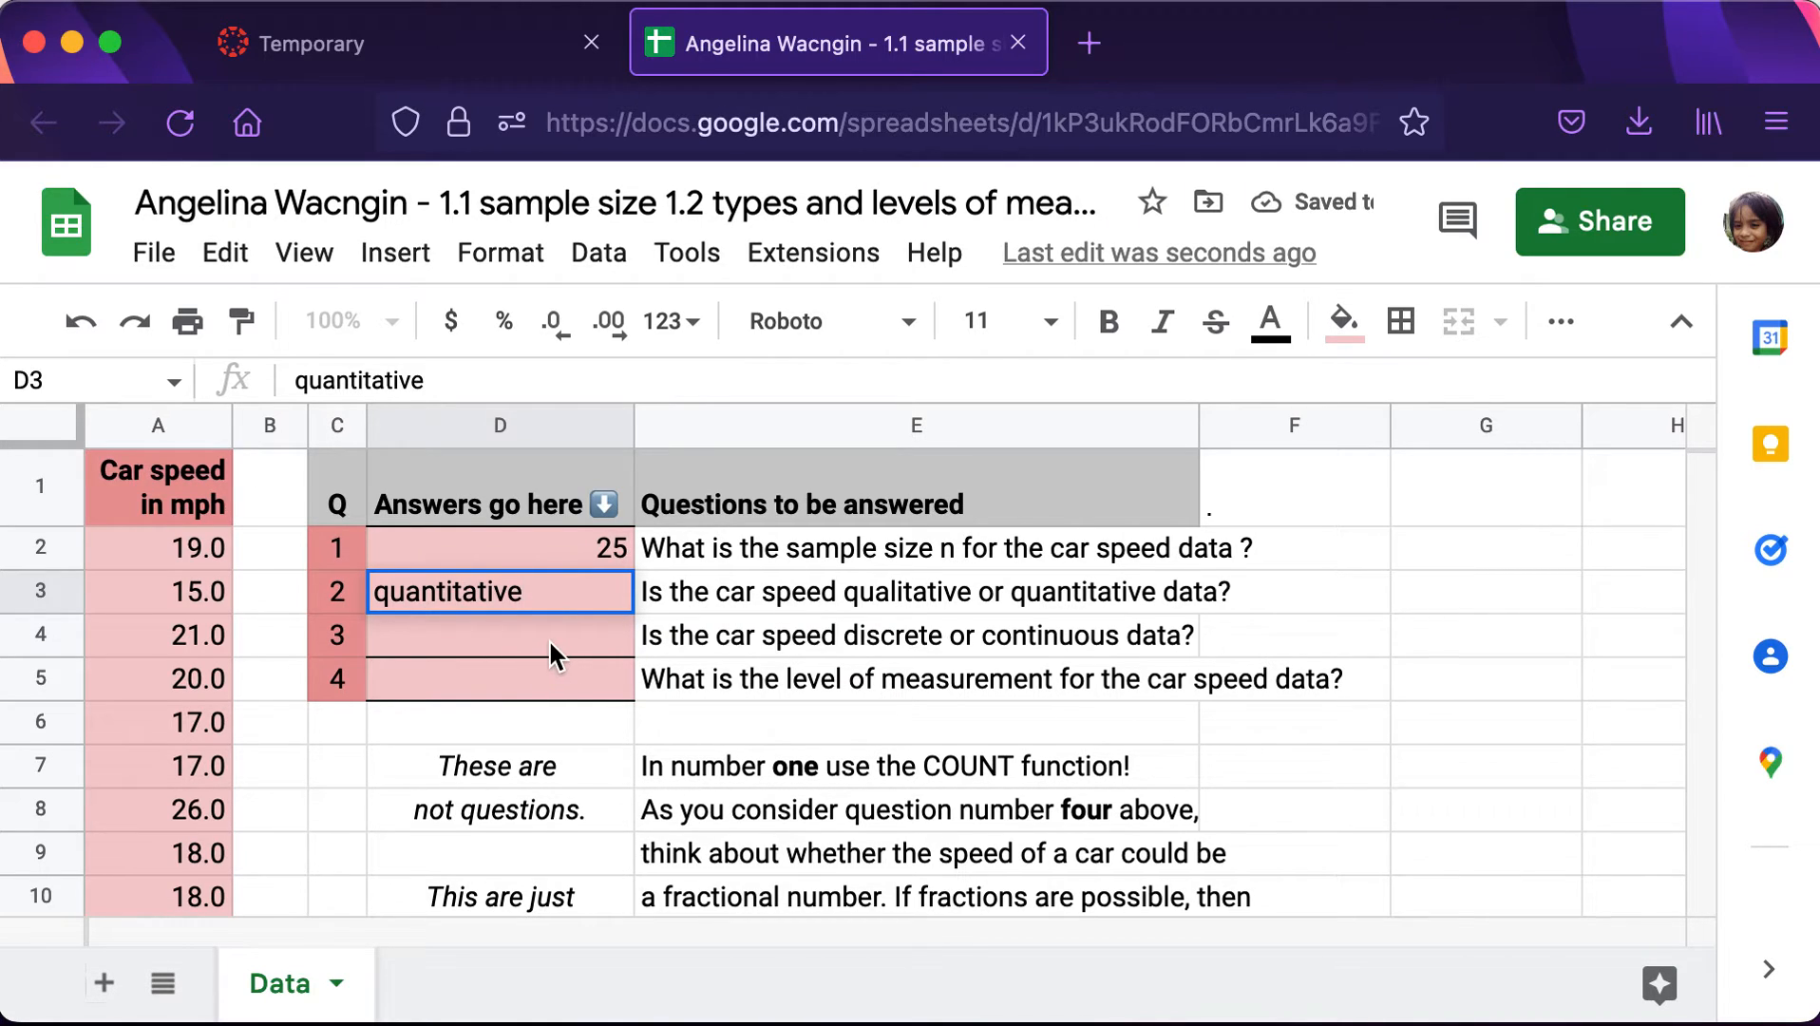
left_click(547, 638)
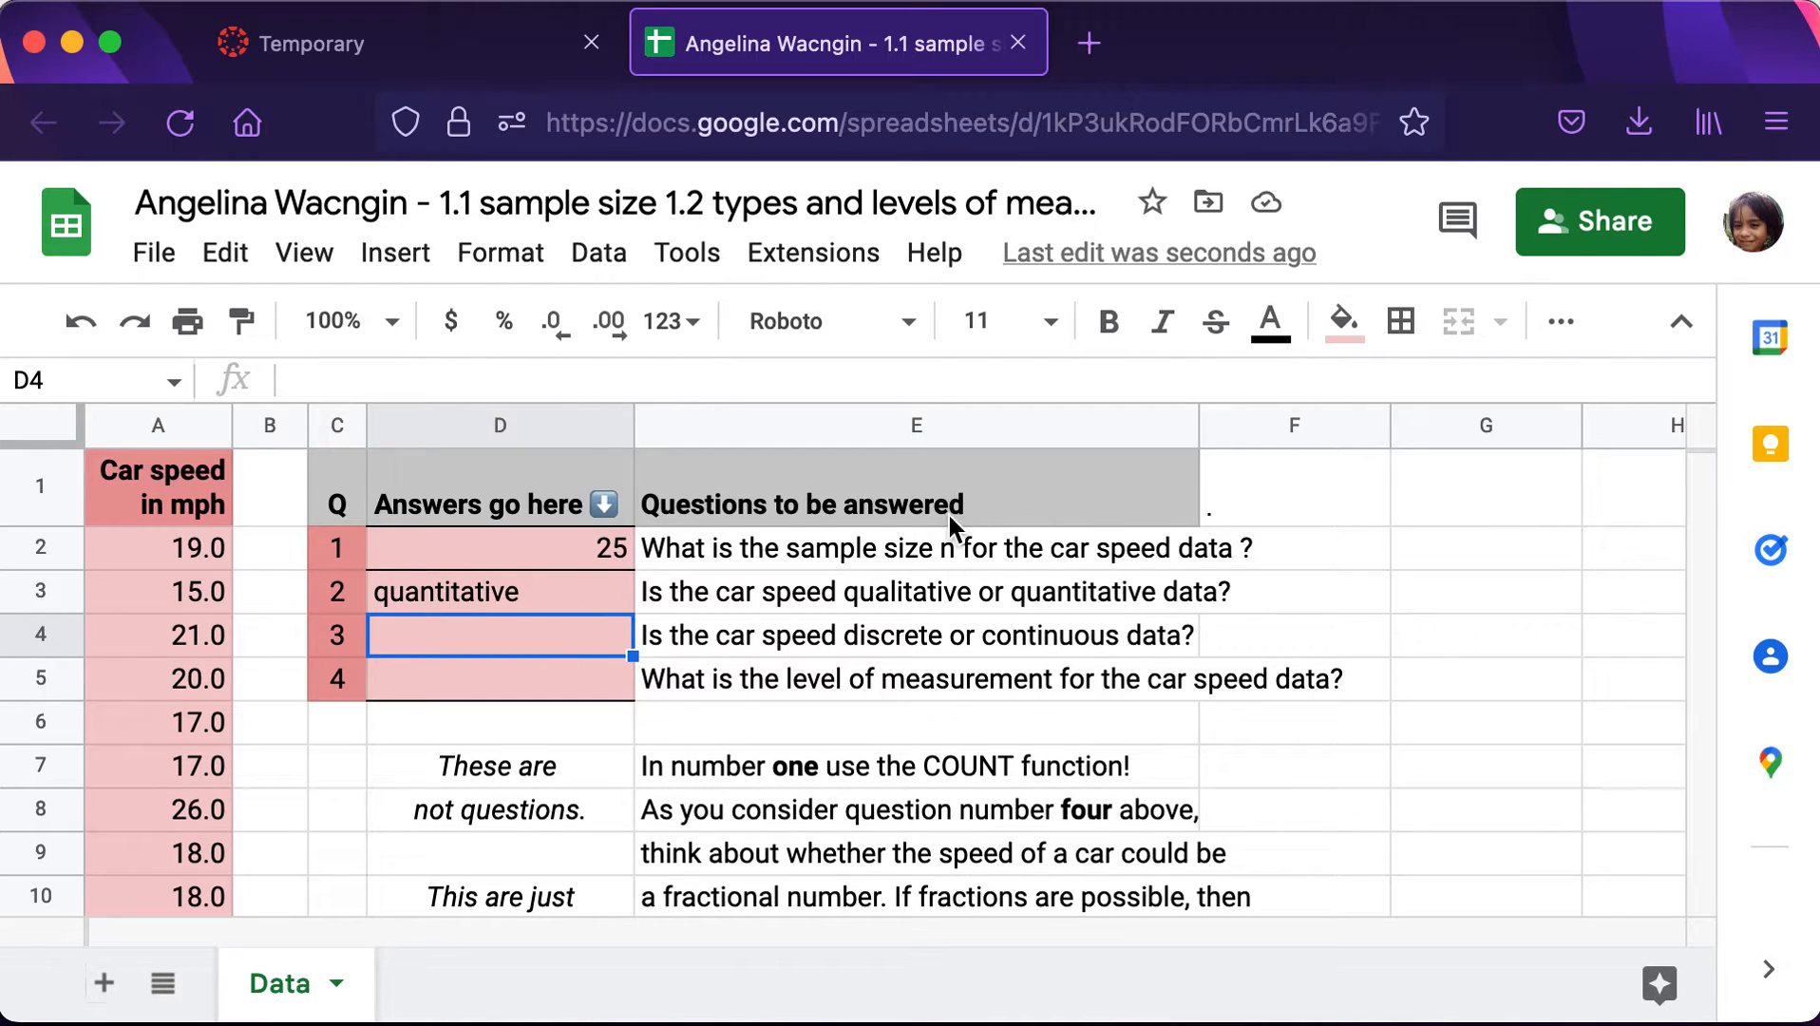
scroll(926, 523, "down", 1)
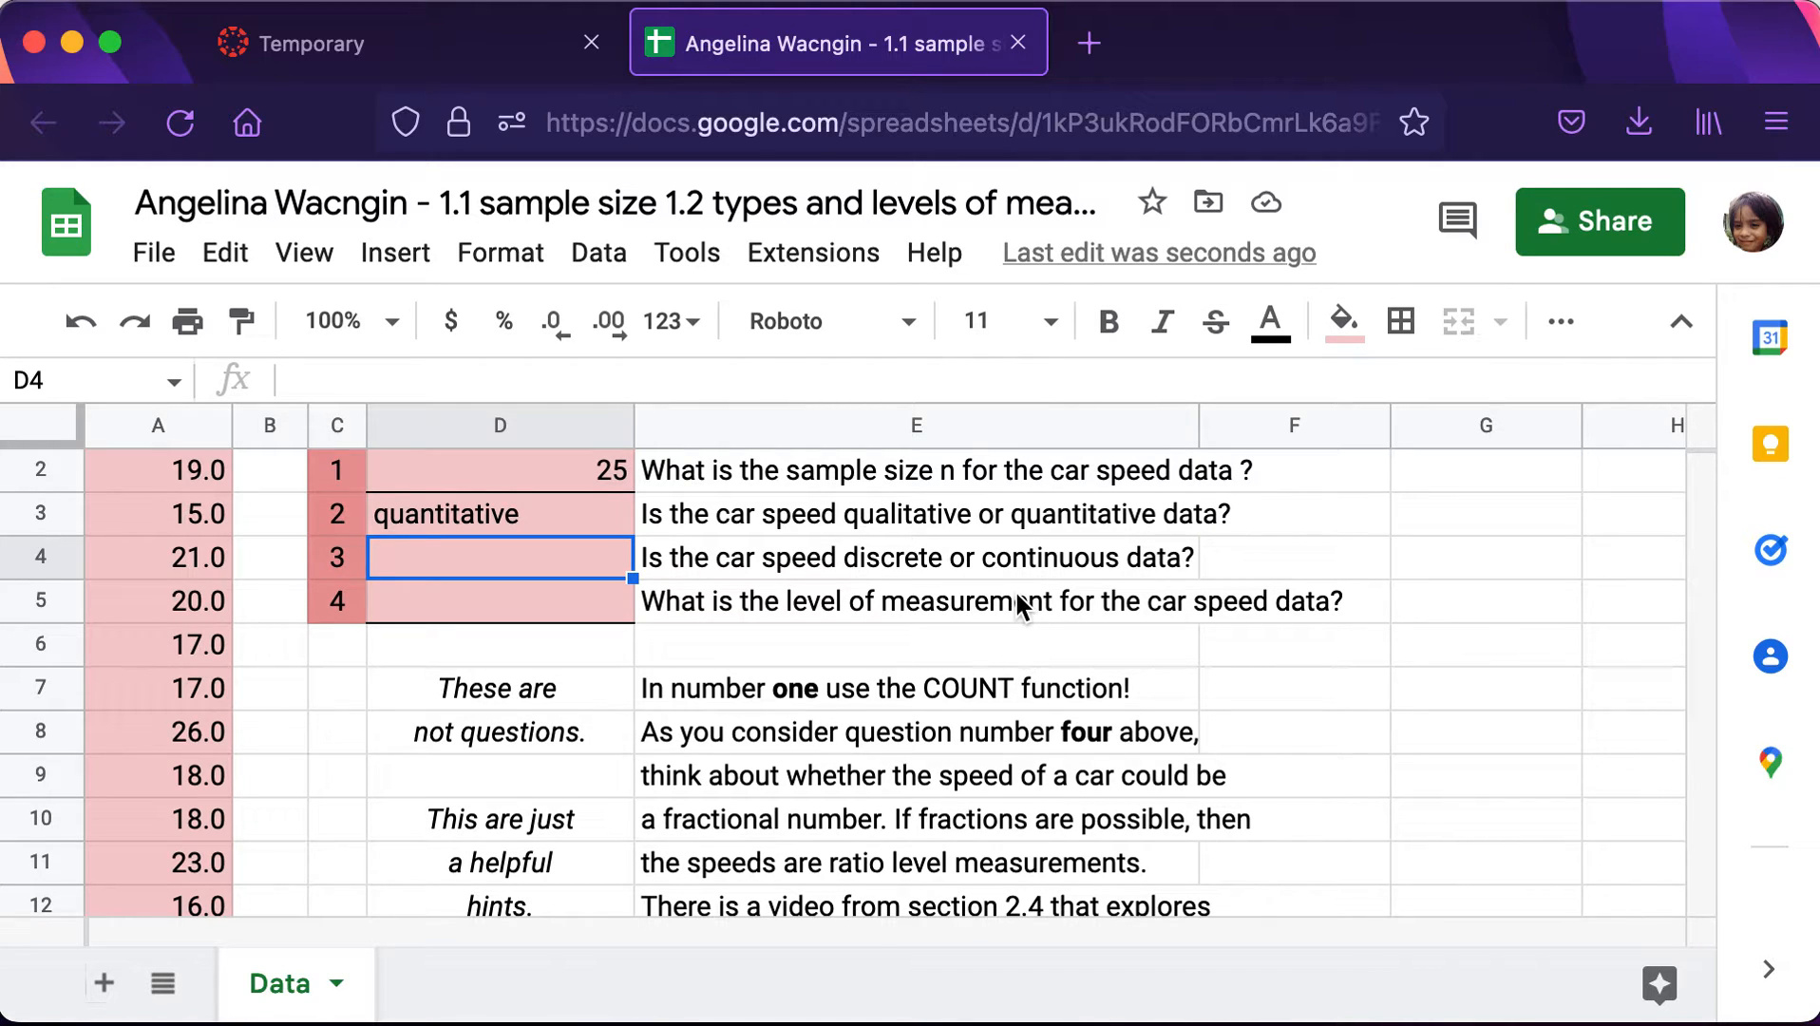
Return to the Temporary assignment in Canvas and open its Google Assignments page for attaching and submitting work.
left_click(467, 46)
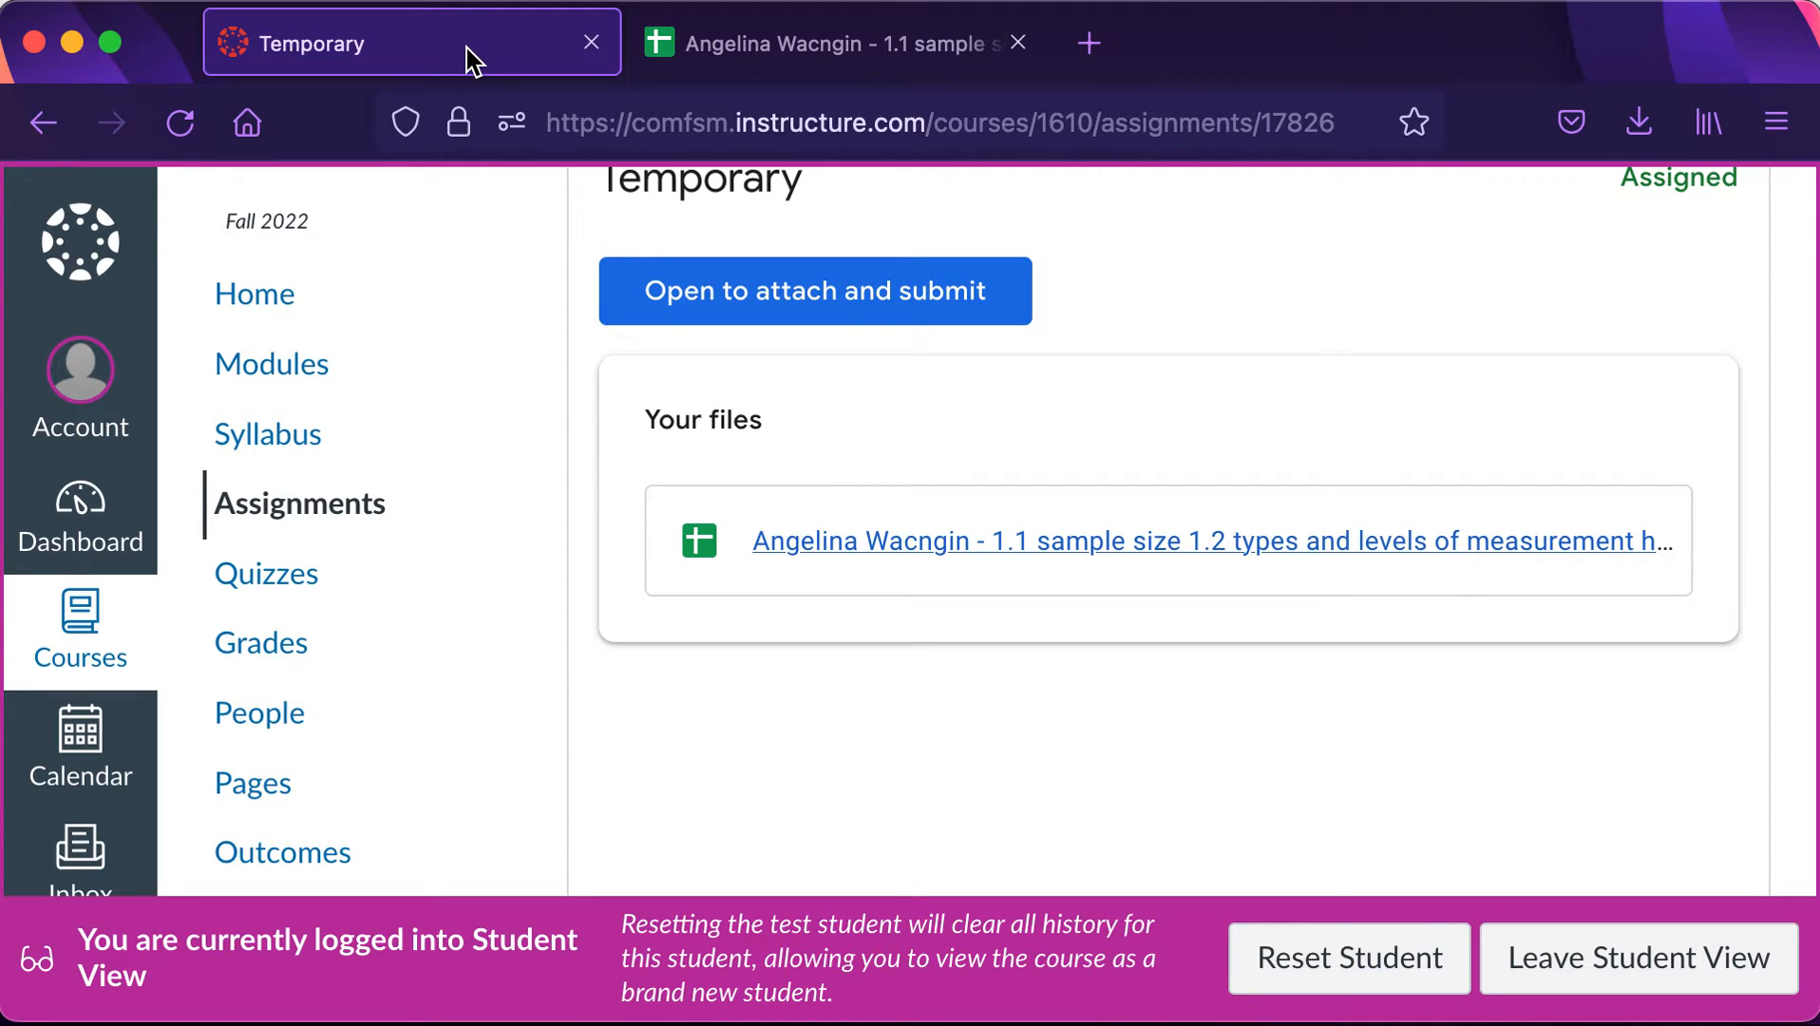
scroll(865, 376, "up", 5)
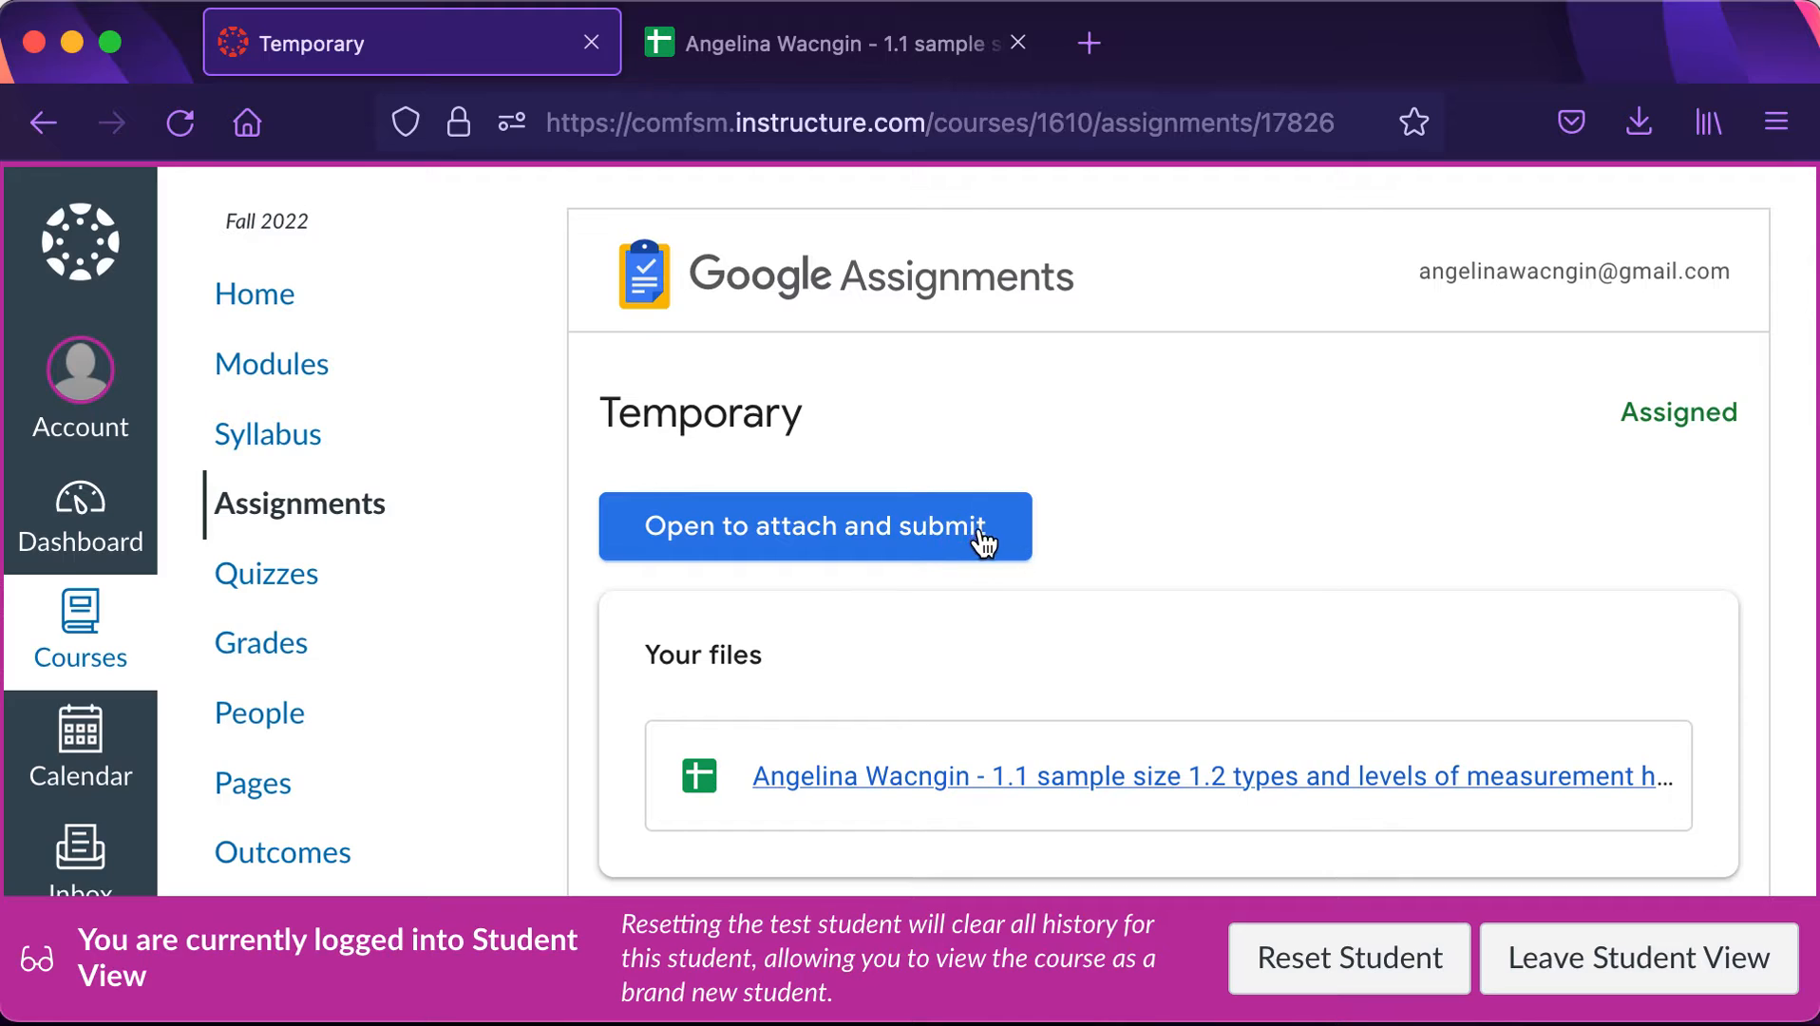
scroll(959, 589, "down", 2)
scroll(953, 589, "down", 2)
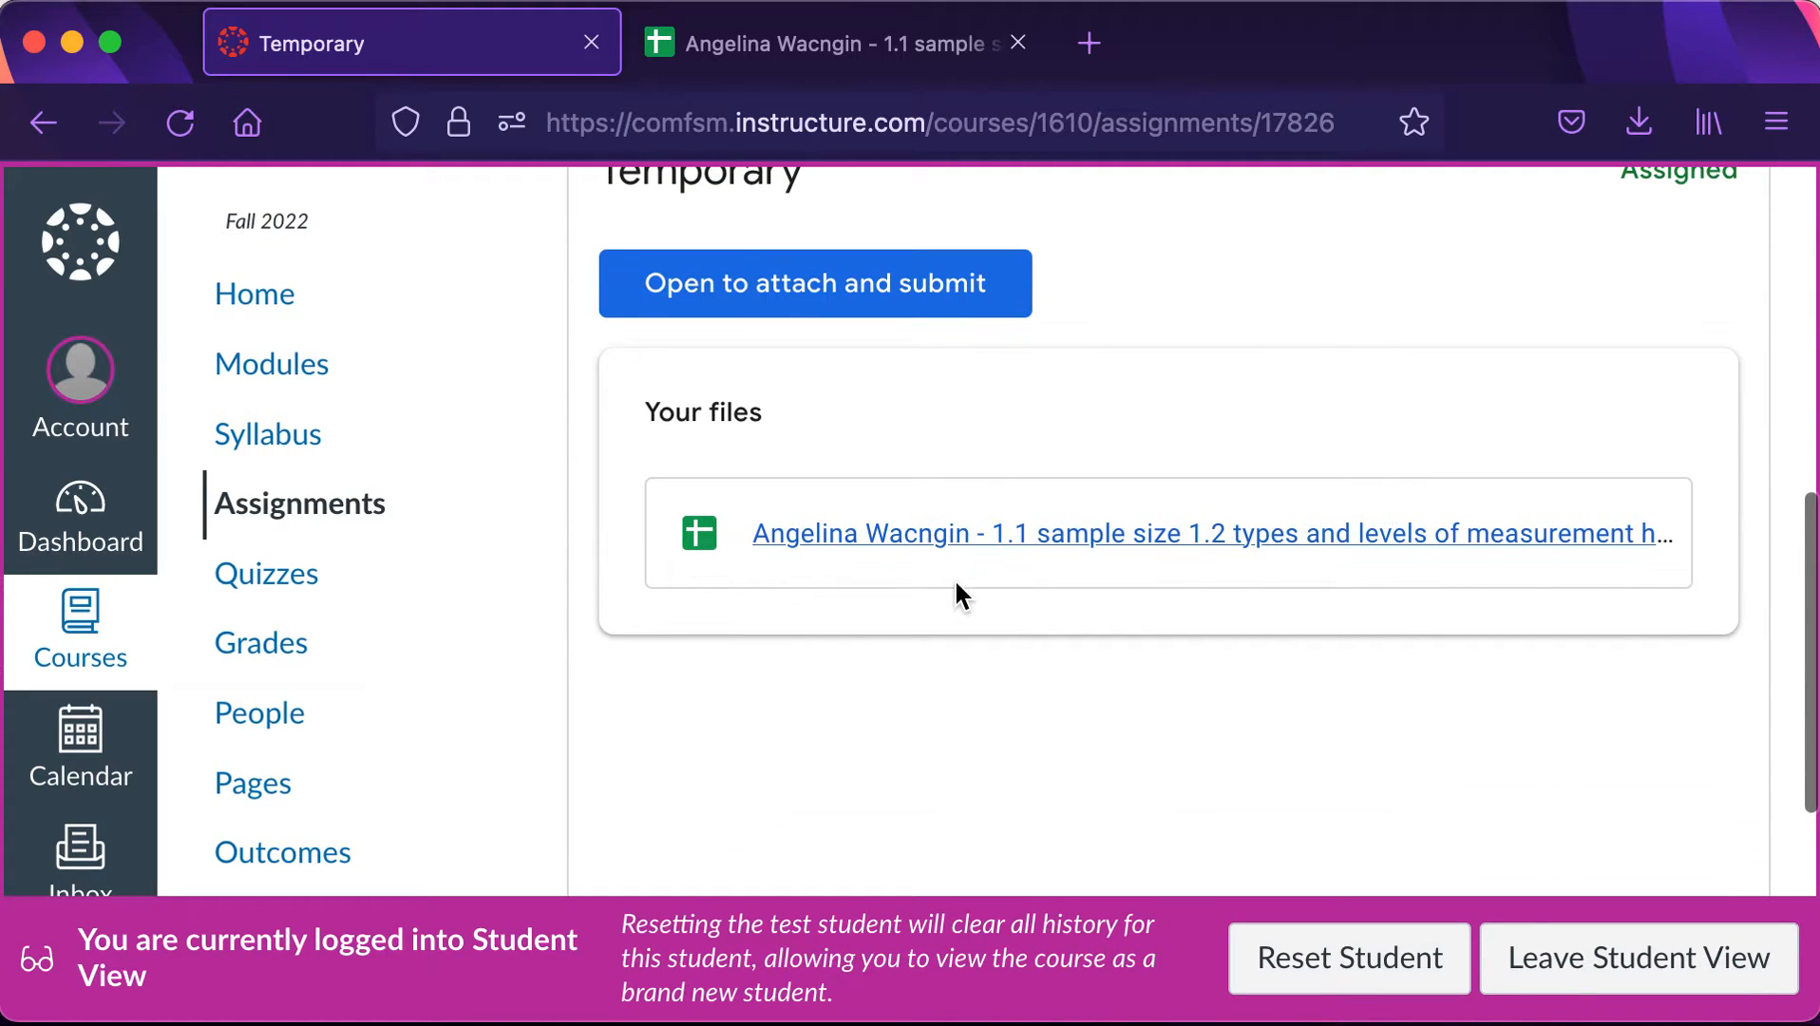
left_click(917, 282)
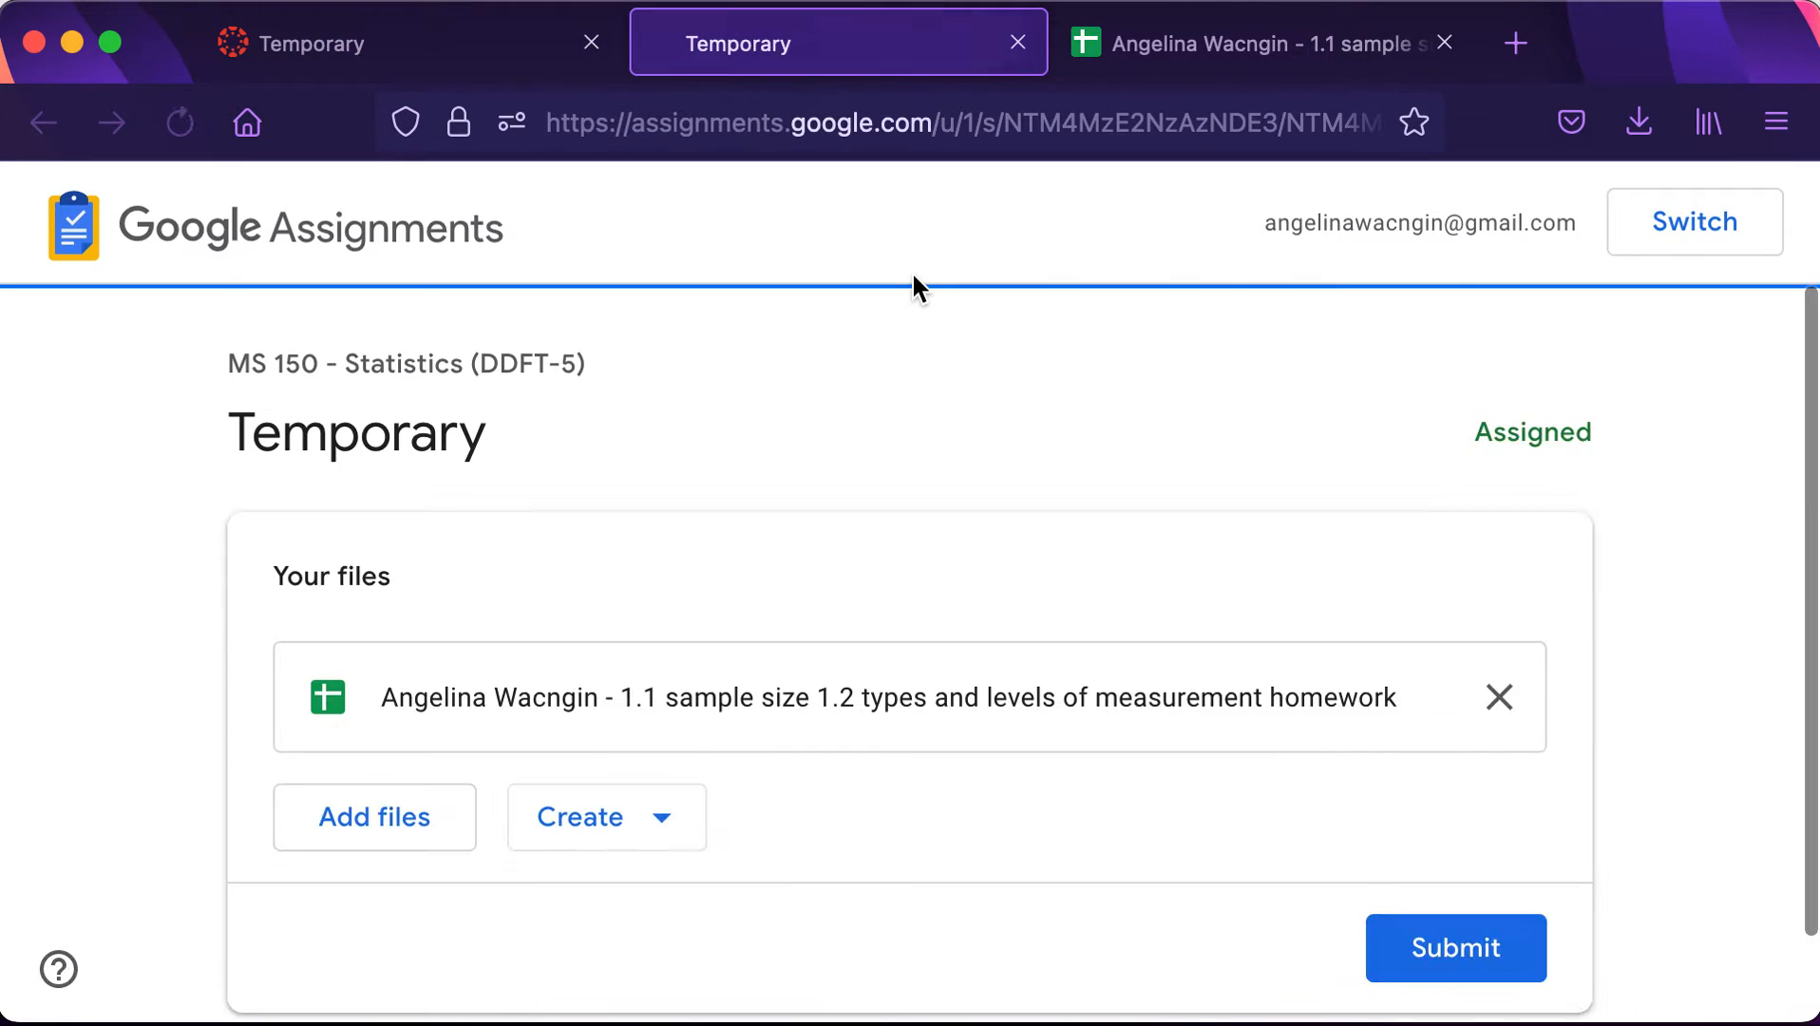
Check the answers in the attached spreadsheet, return to Google Assignments, and submit the file for the Temporary assignment.
left_click(1271, 701)
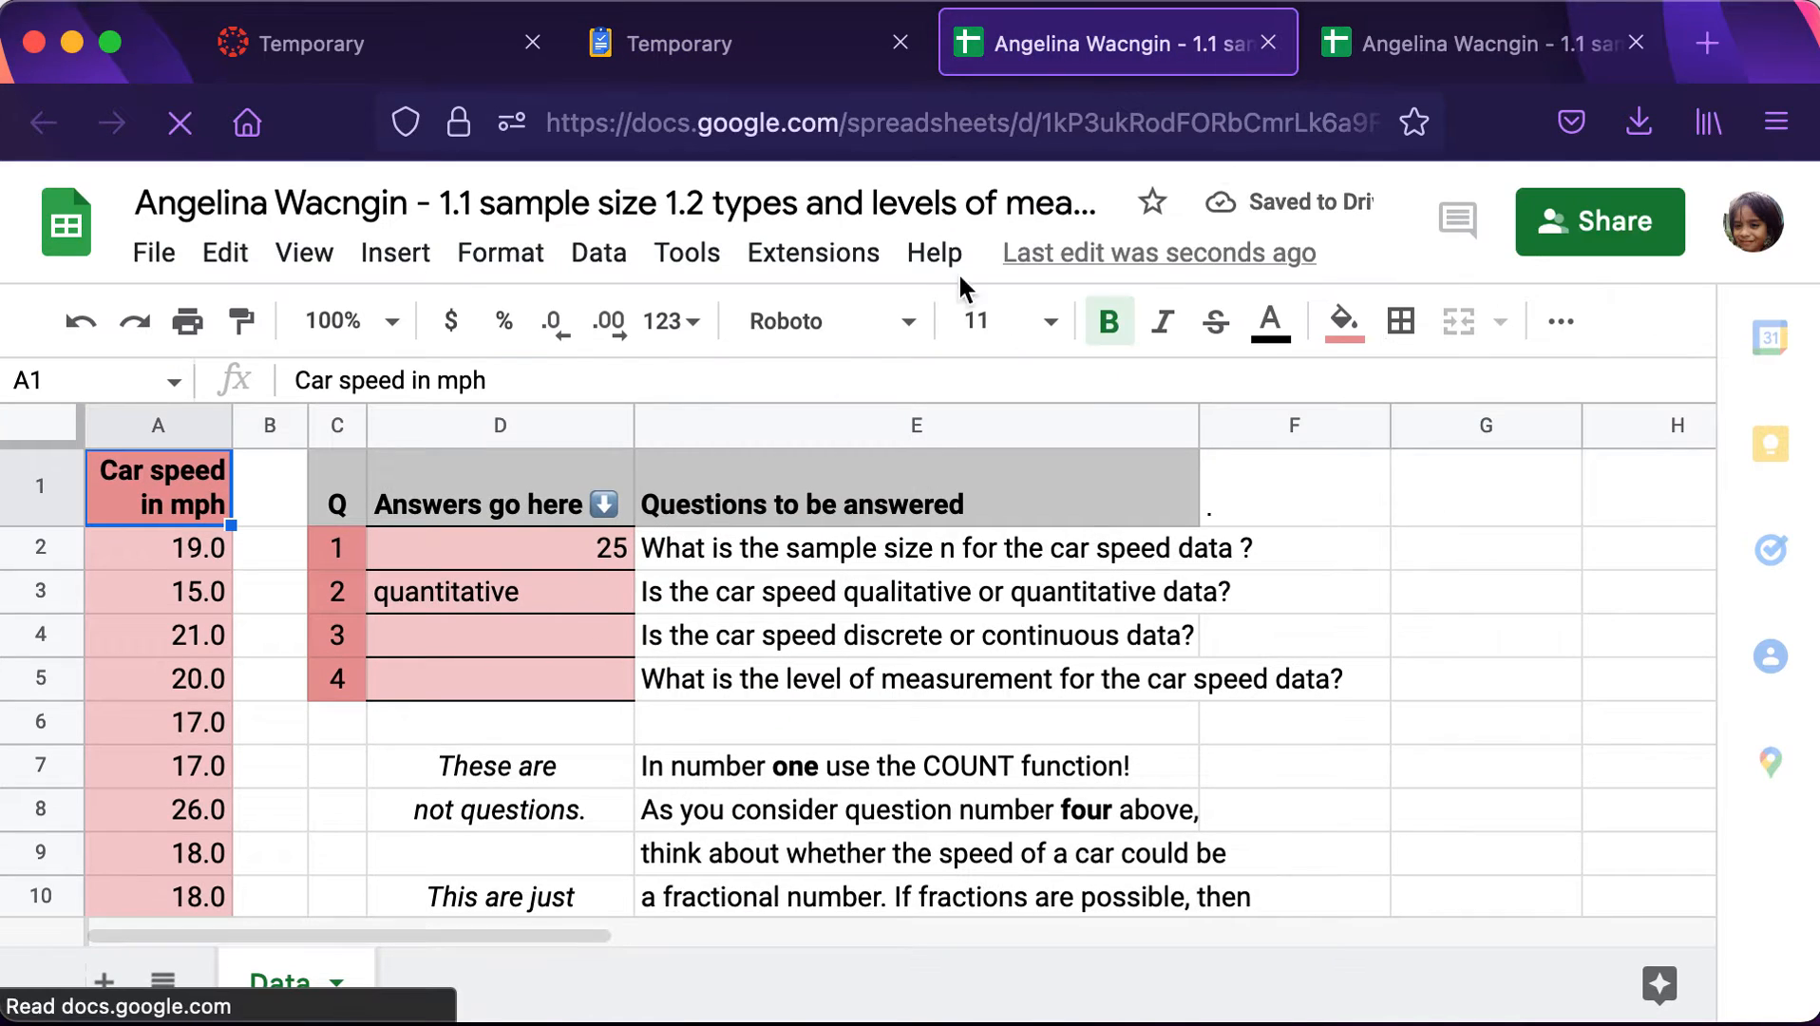
left_click(737, 47)
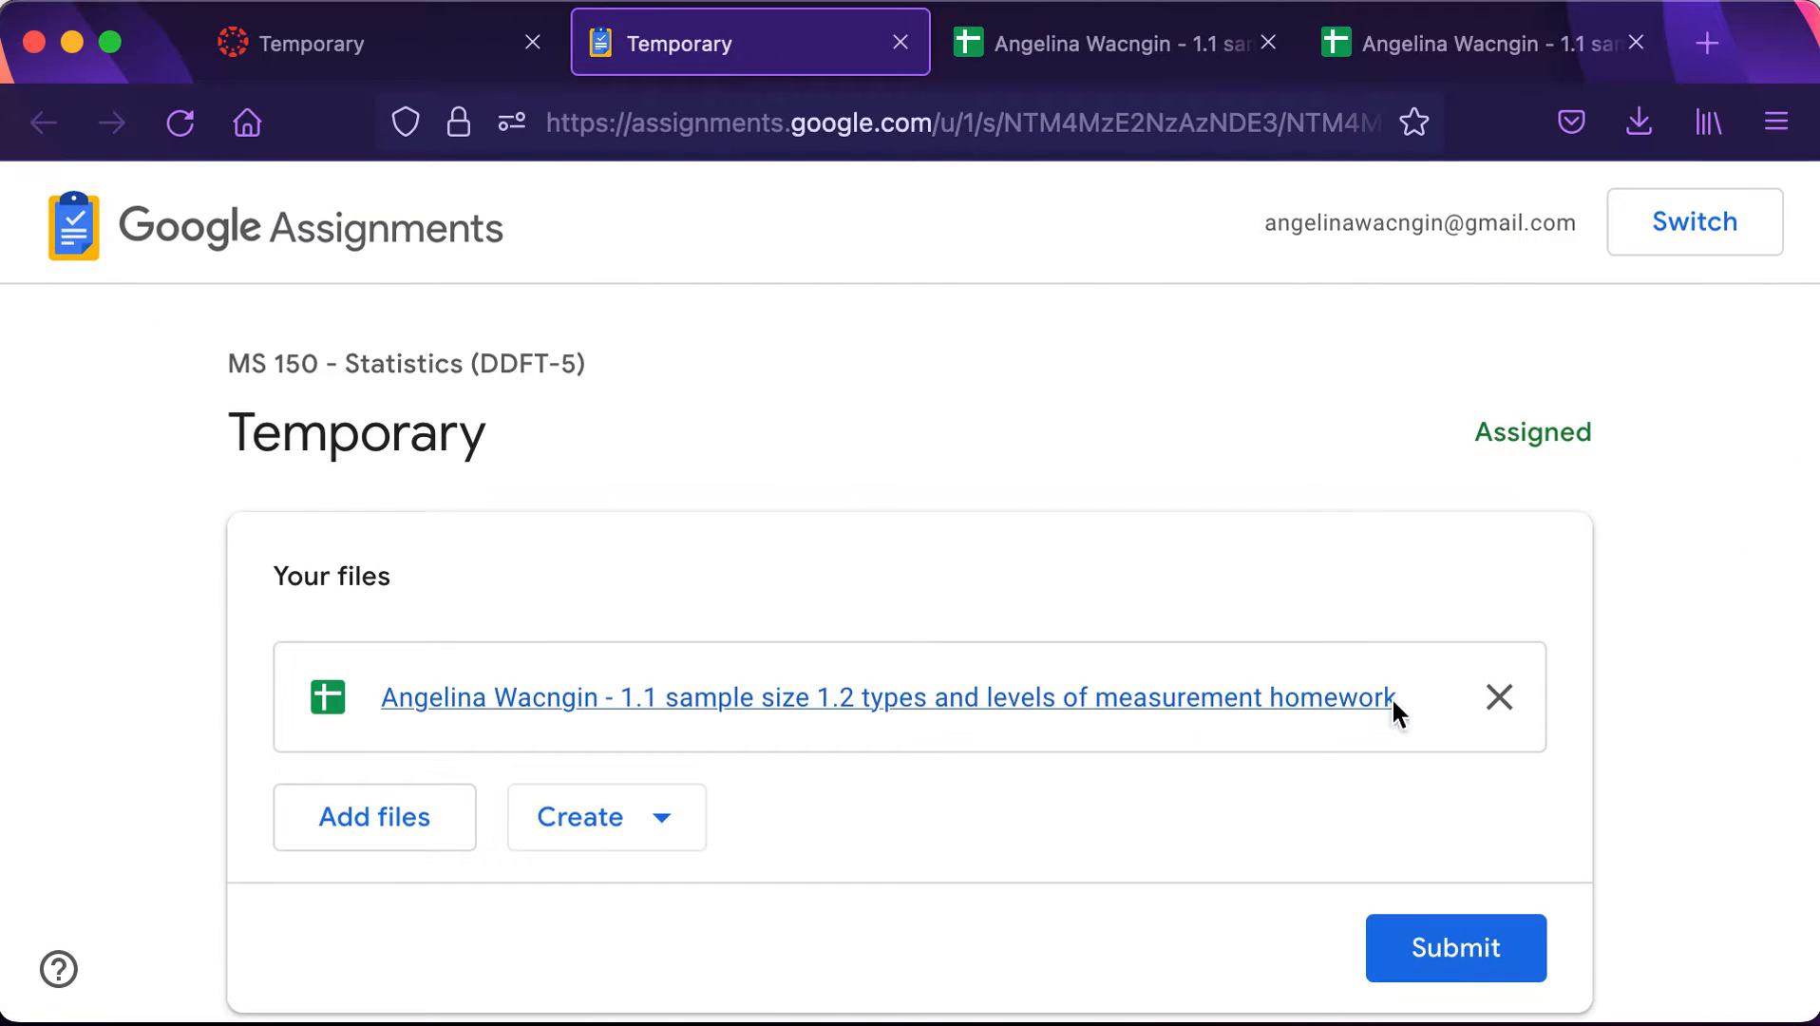
left_click(1453, 950)
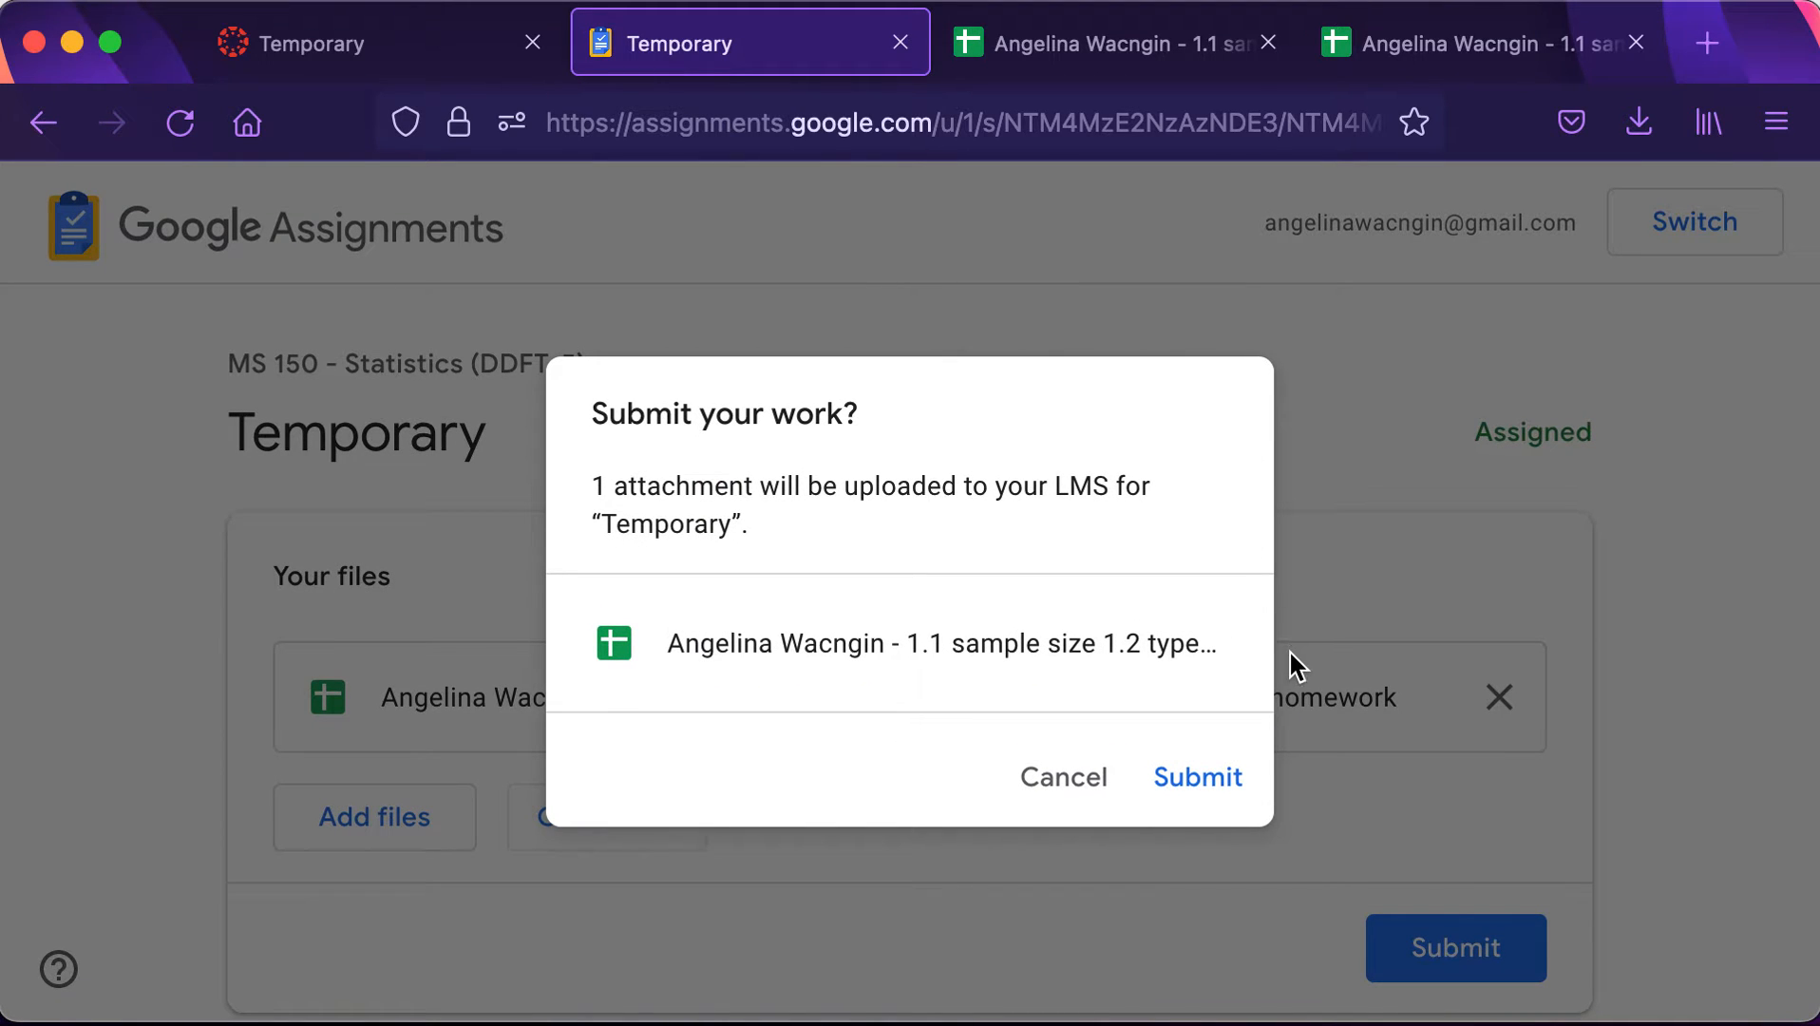
left_click(1175, 798)
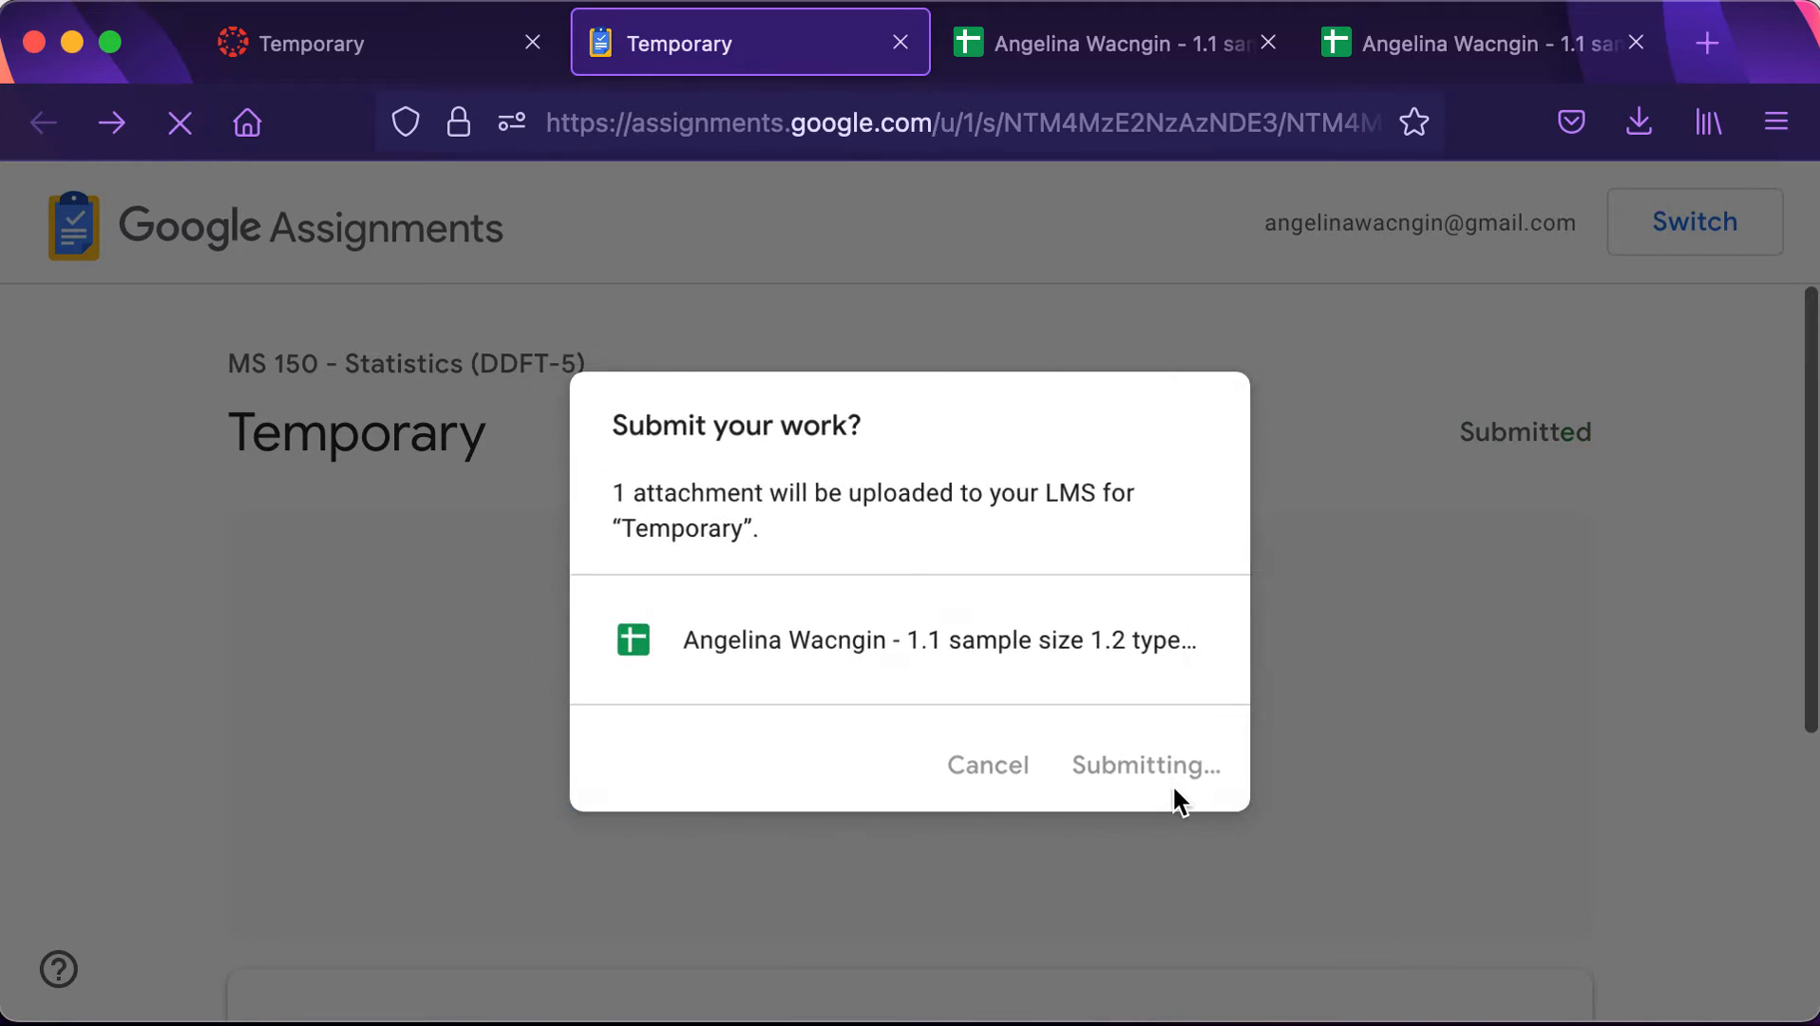
Examine the submitted assignment's page, including the submission status, the upload to the LMS, the attached file and the resubmission option.
scroll(1171, 783, "down", 1)
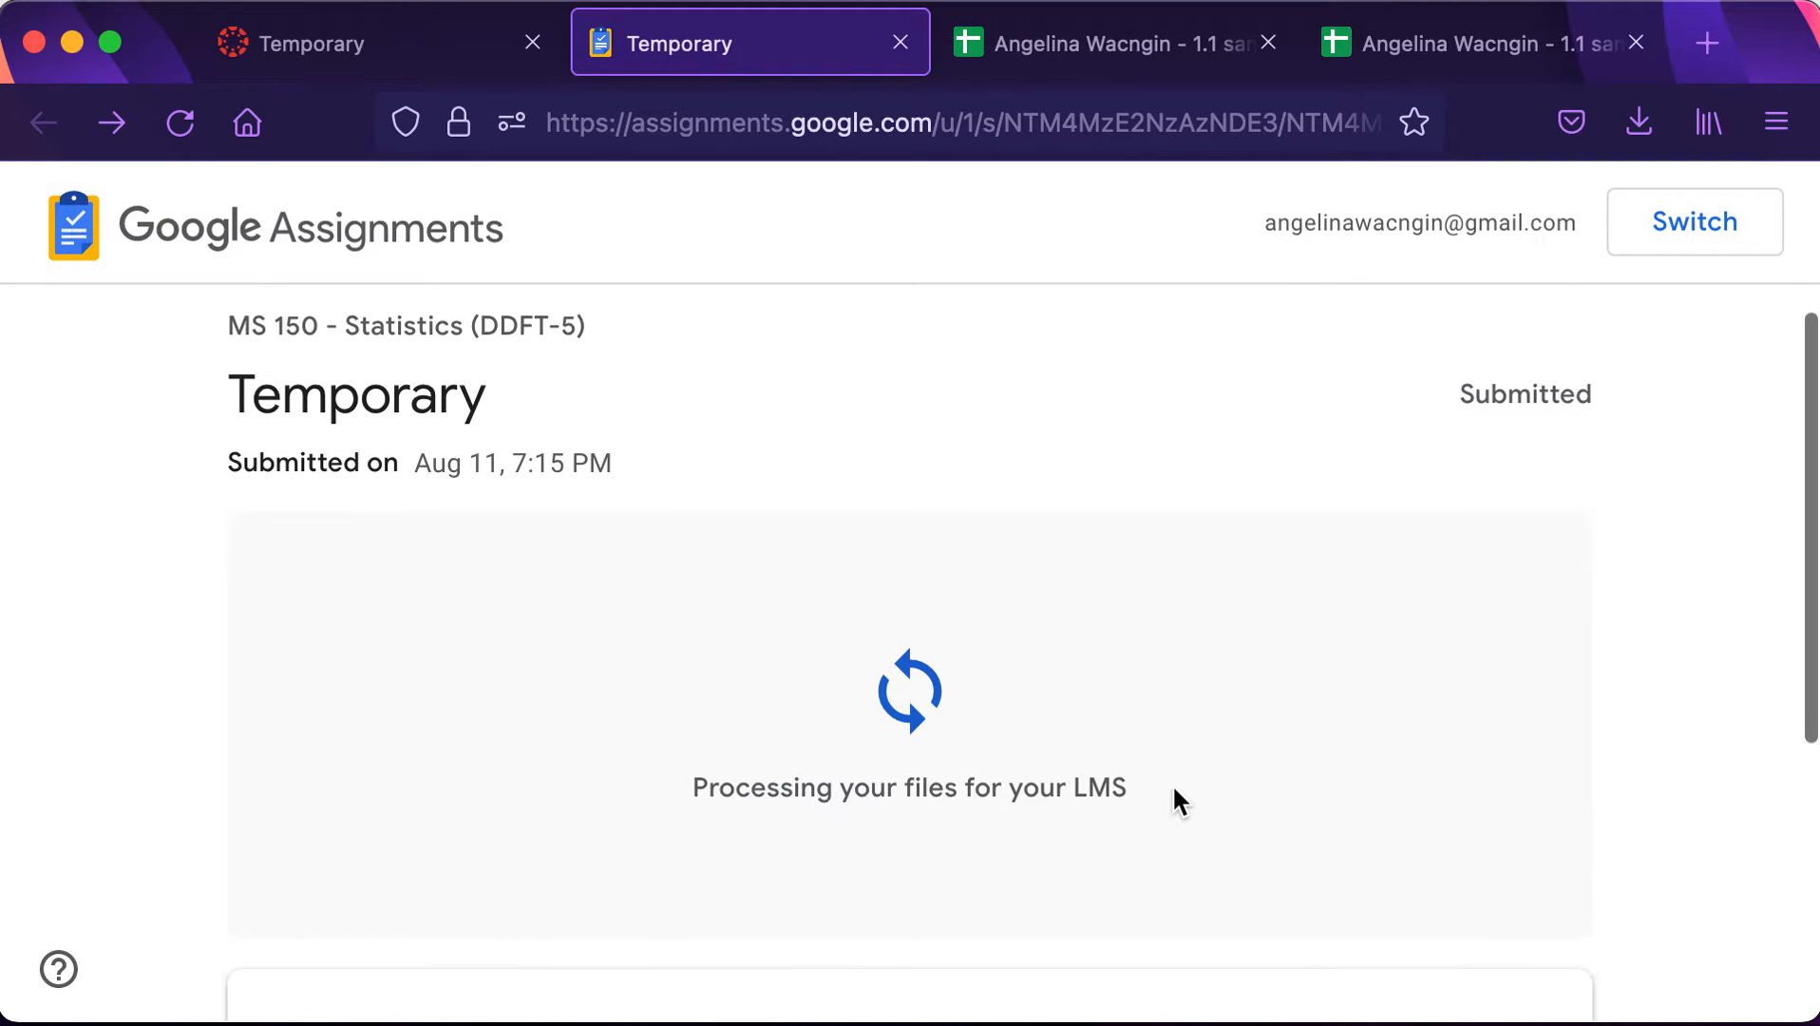
scroll(1171, 783, "down", 4)
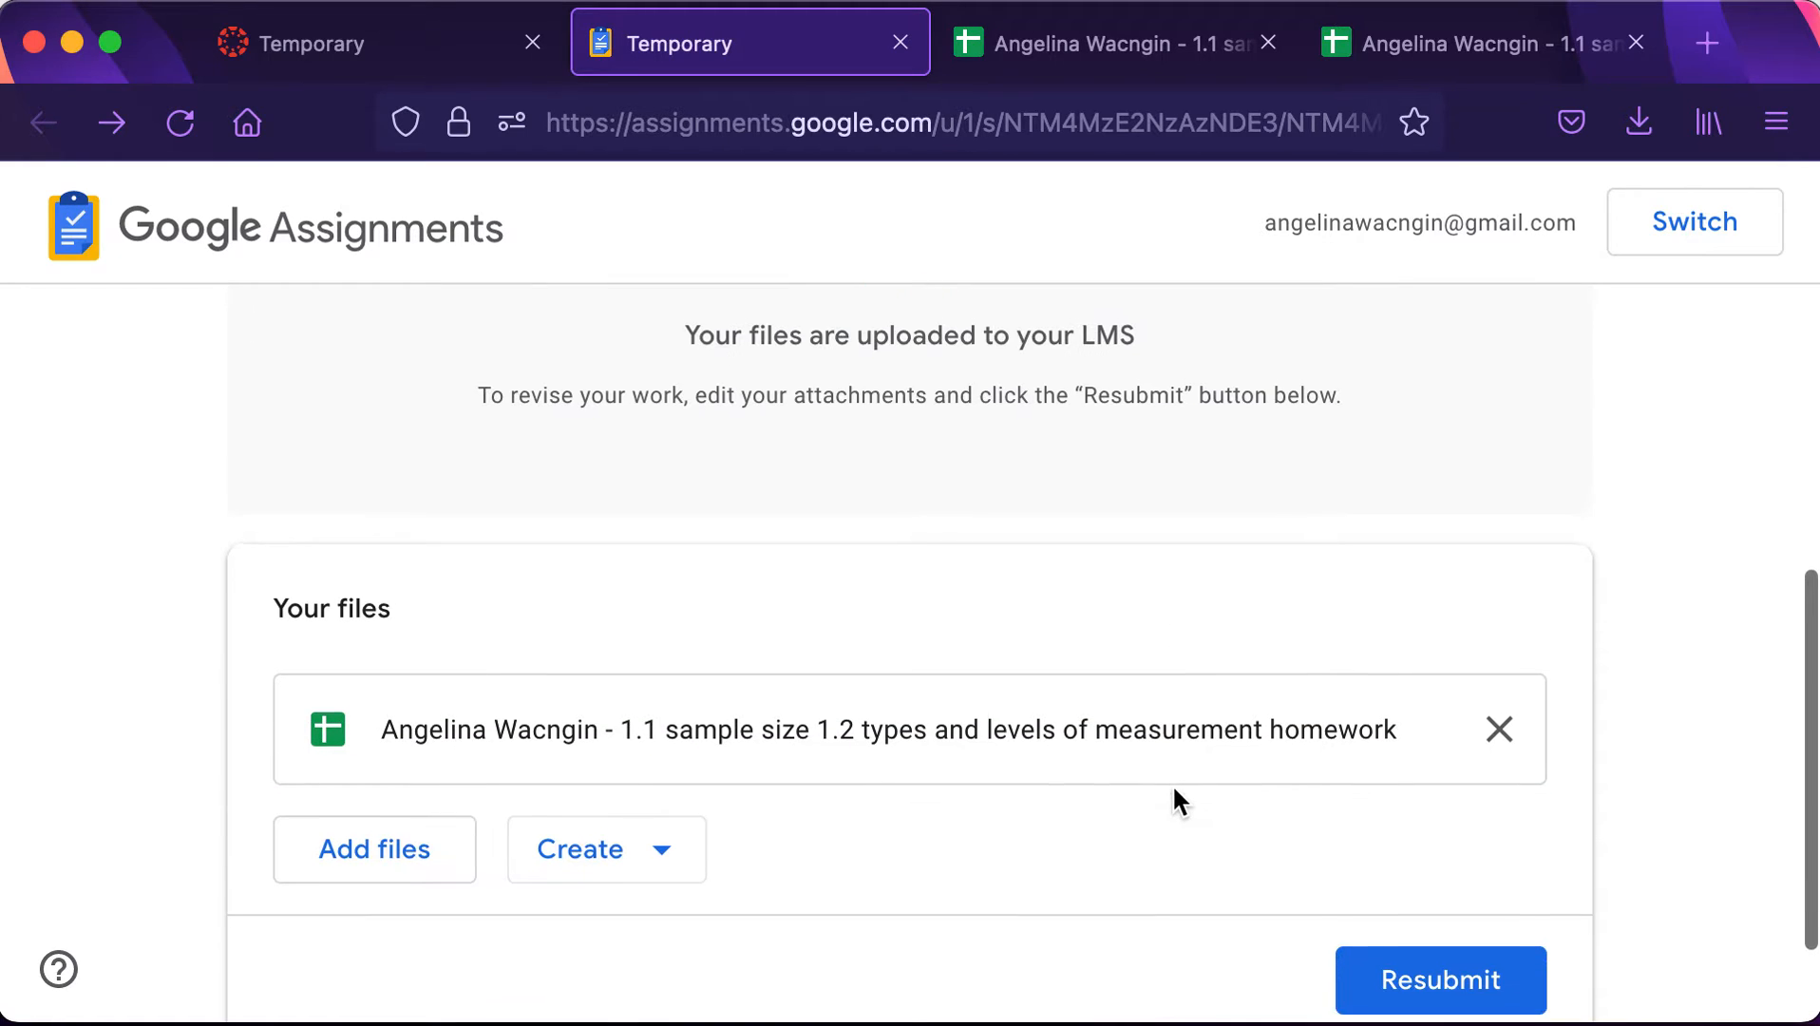
scroll(1171, 784, "down", 1)
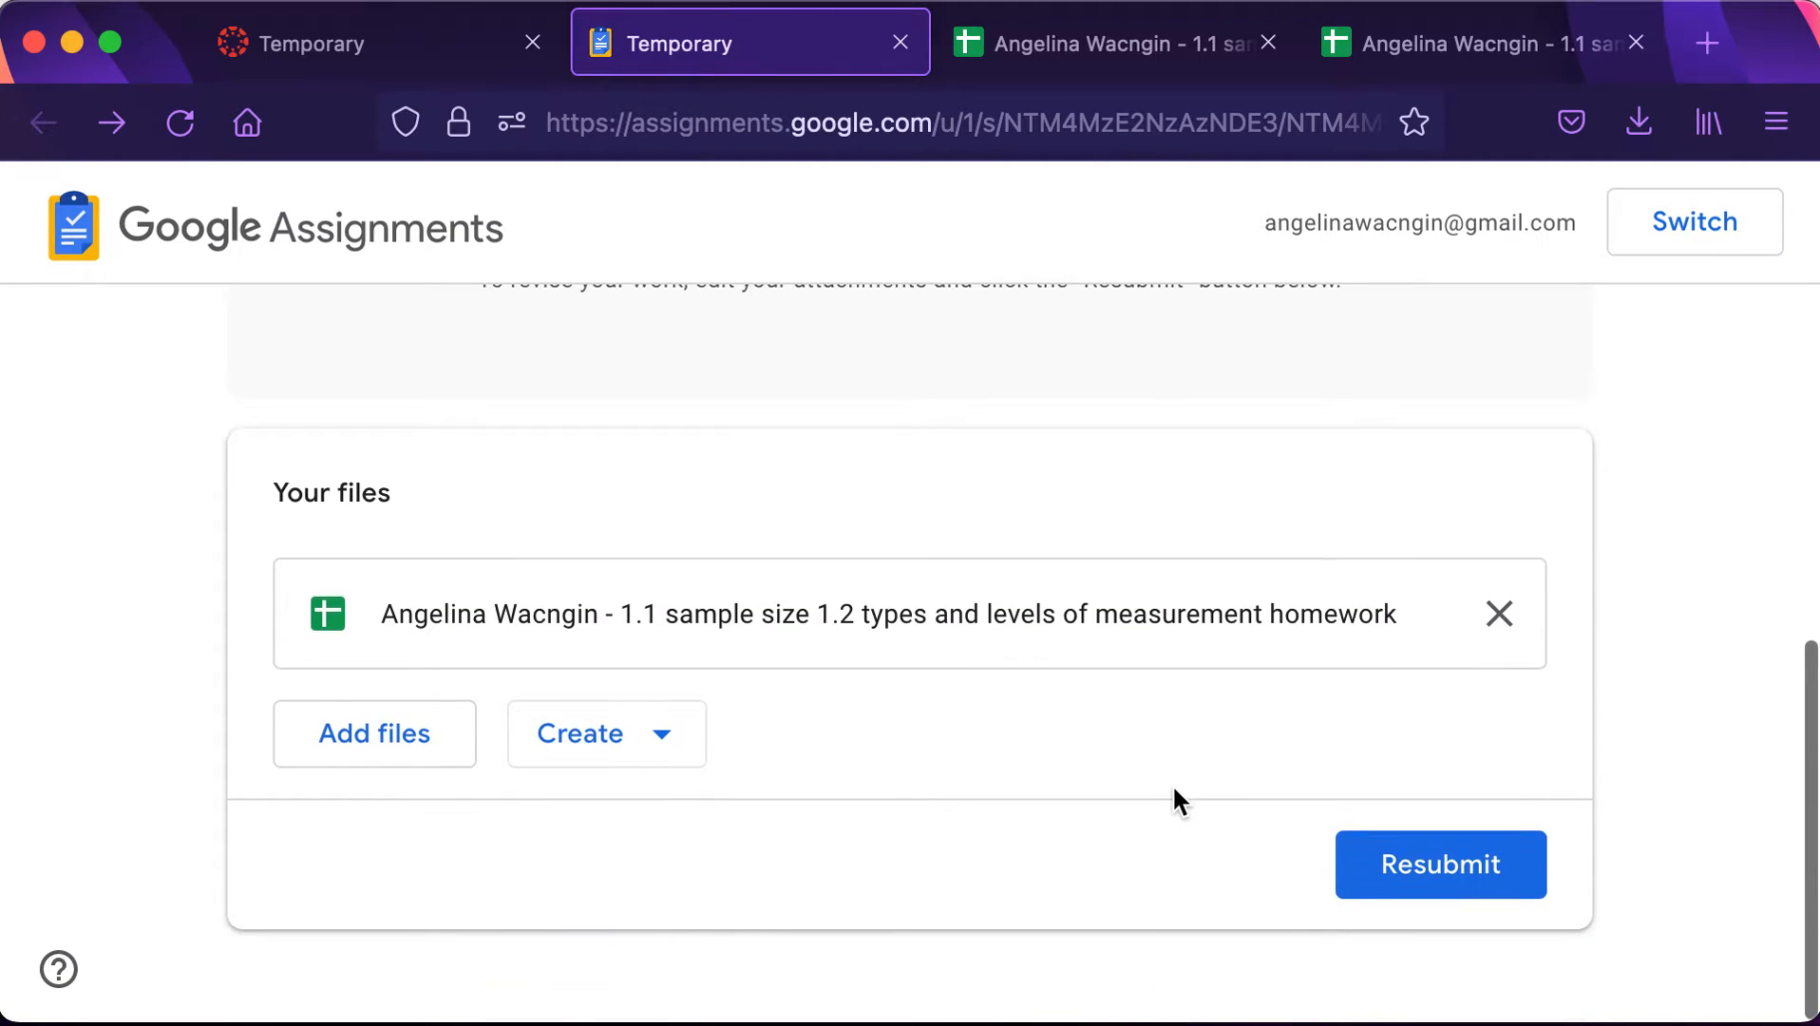
scroll(1171, 783, "up", 2)
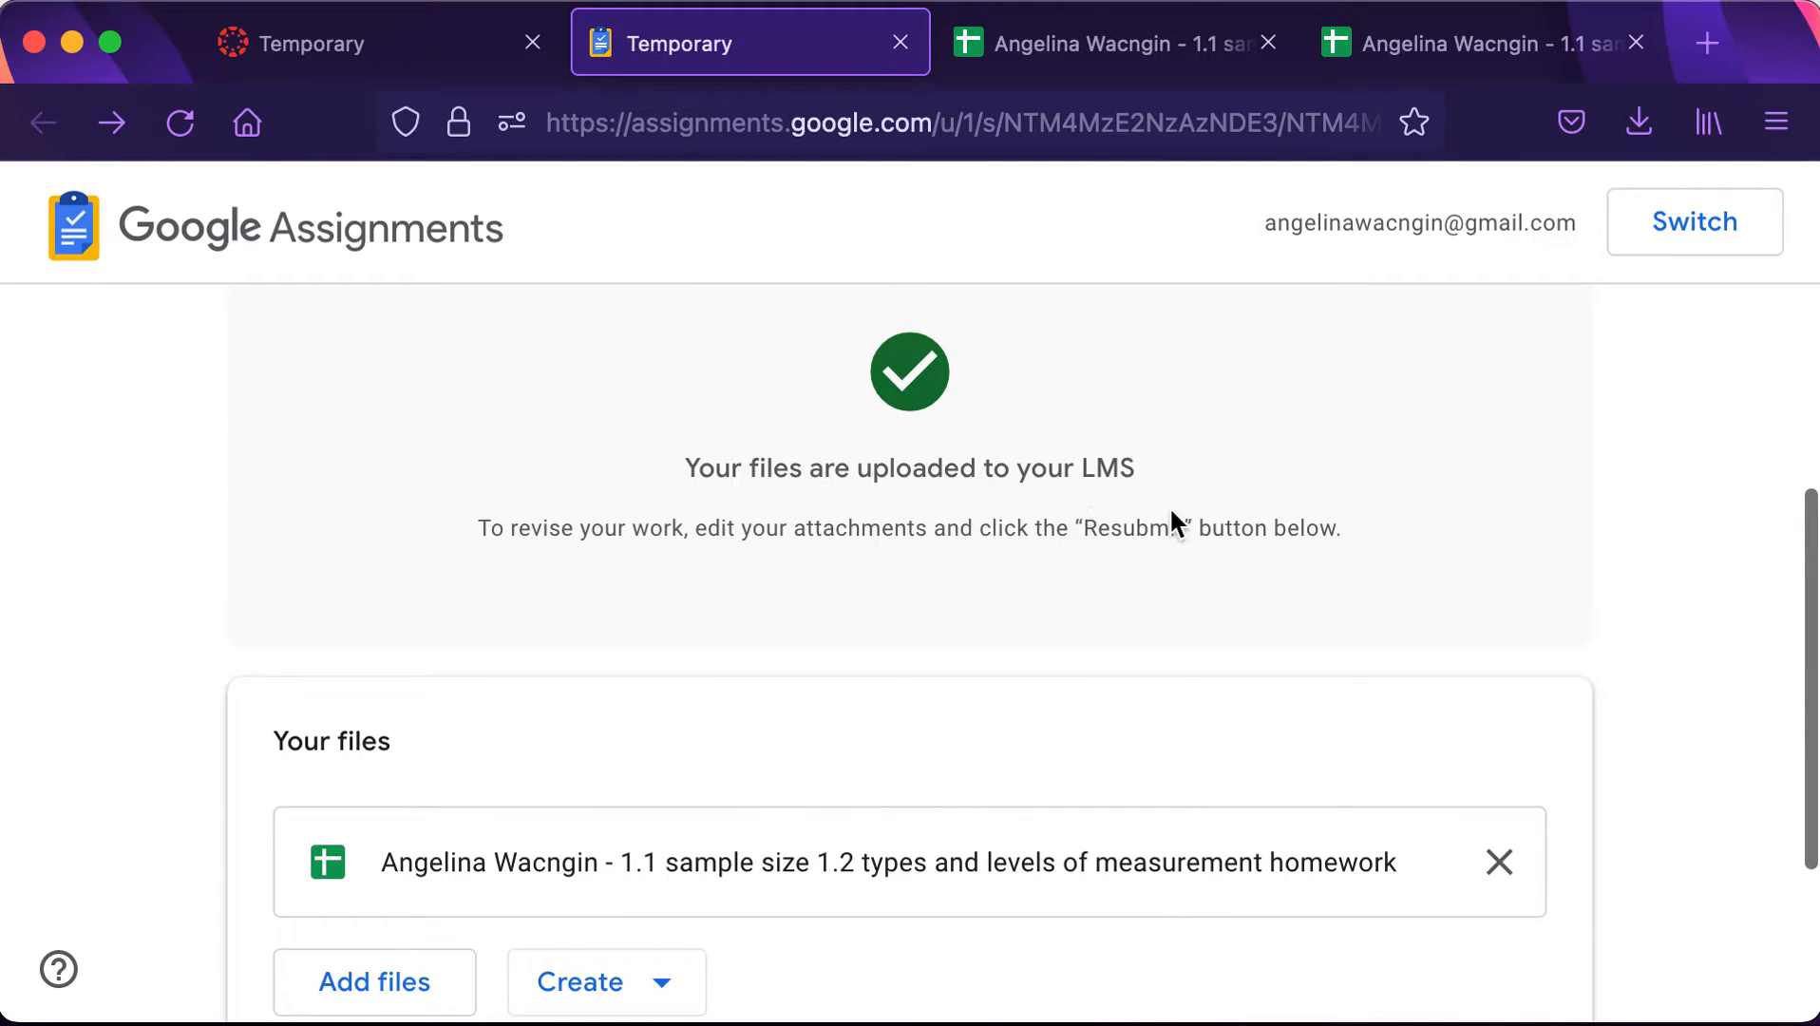
scroll(1308, 626, "down", 2)
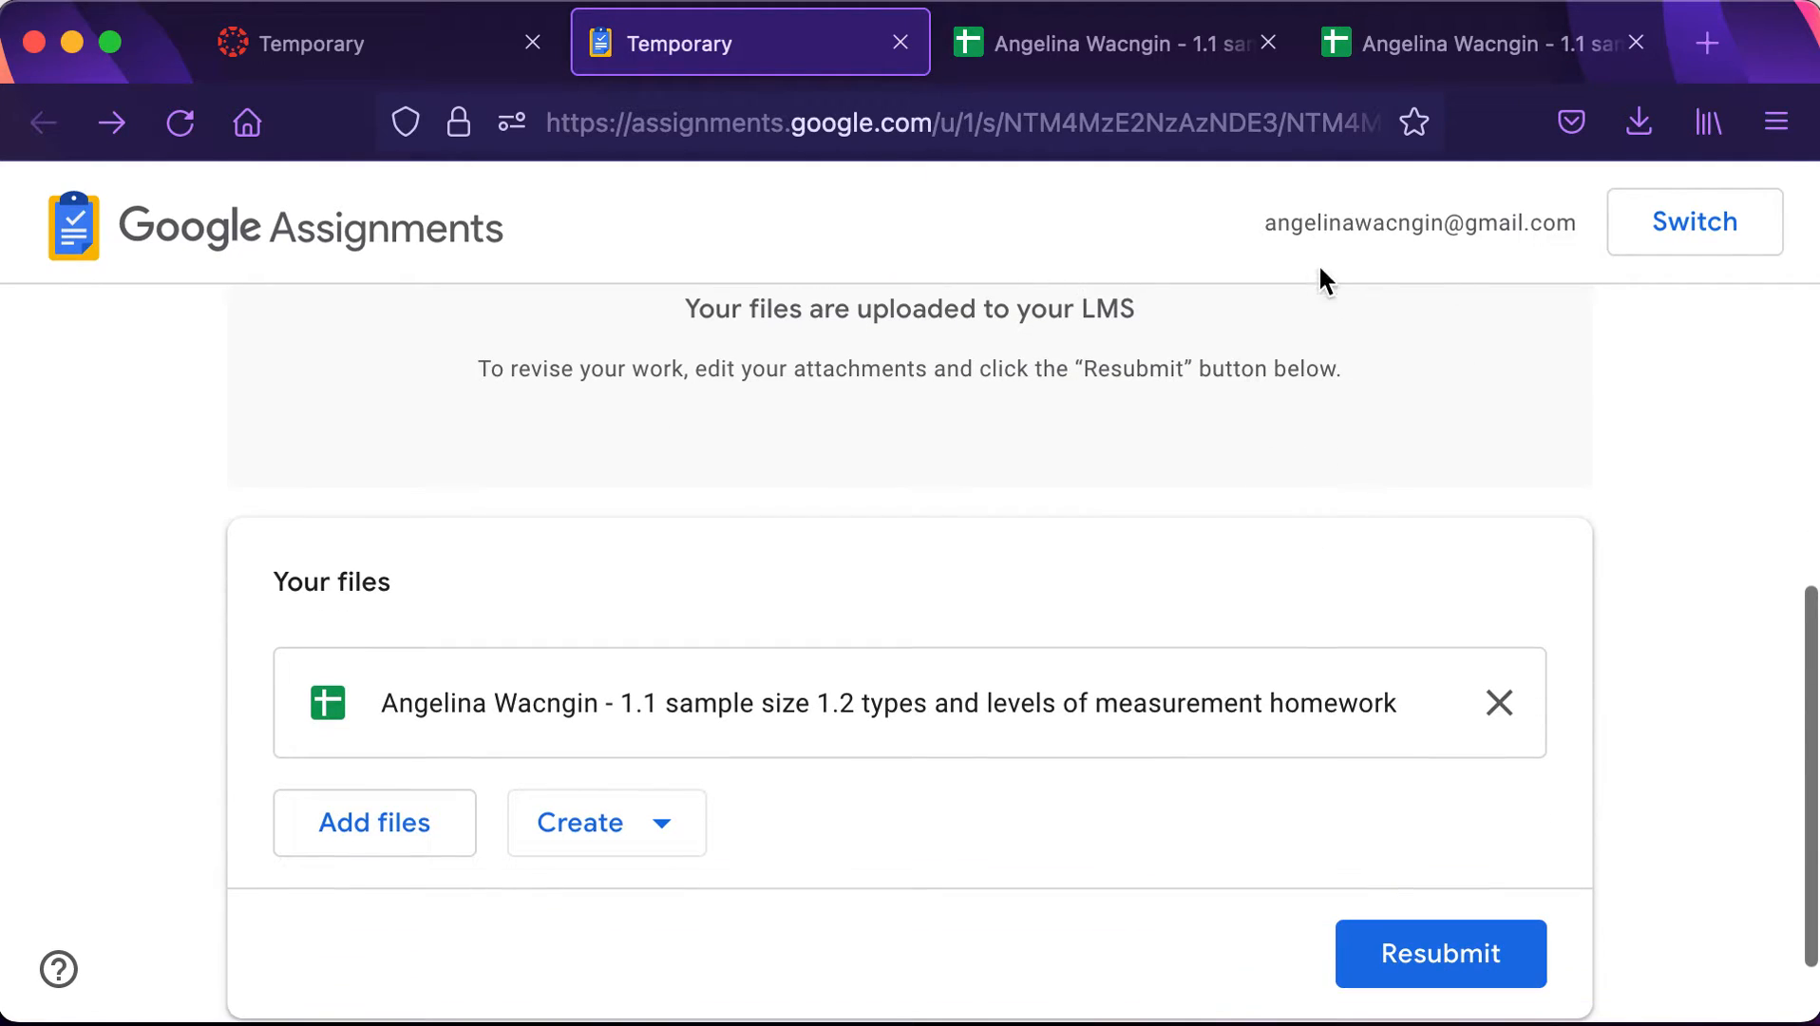
scroll(1377, 522, "down", 1)
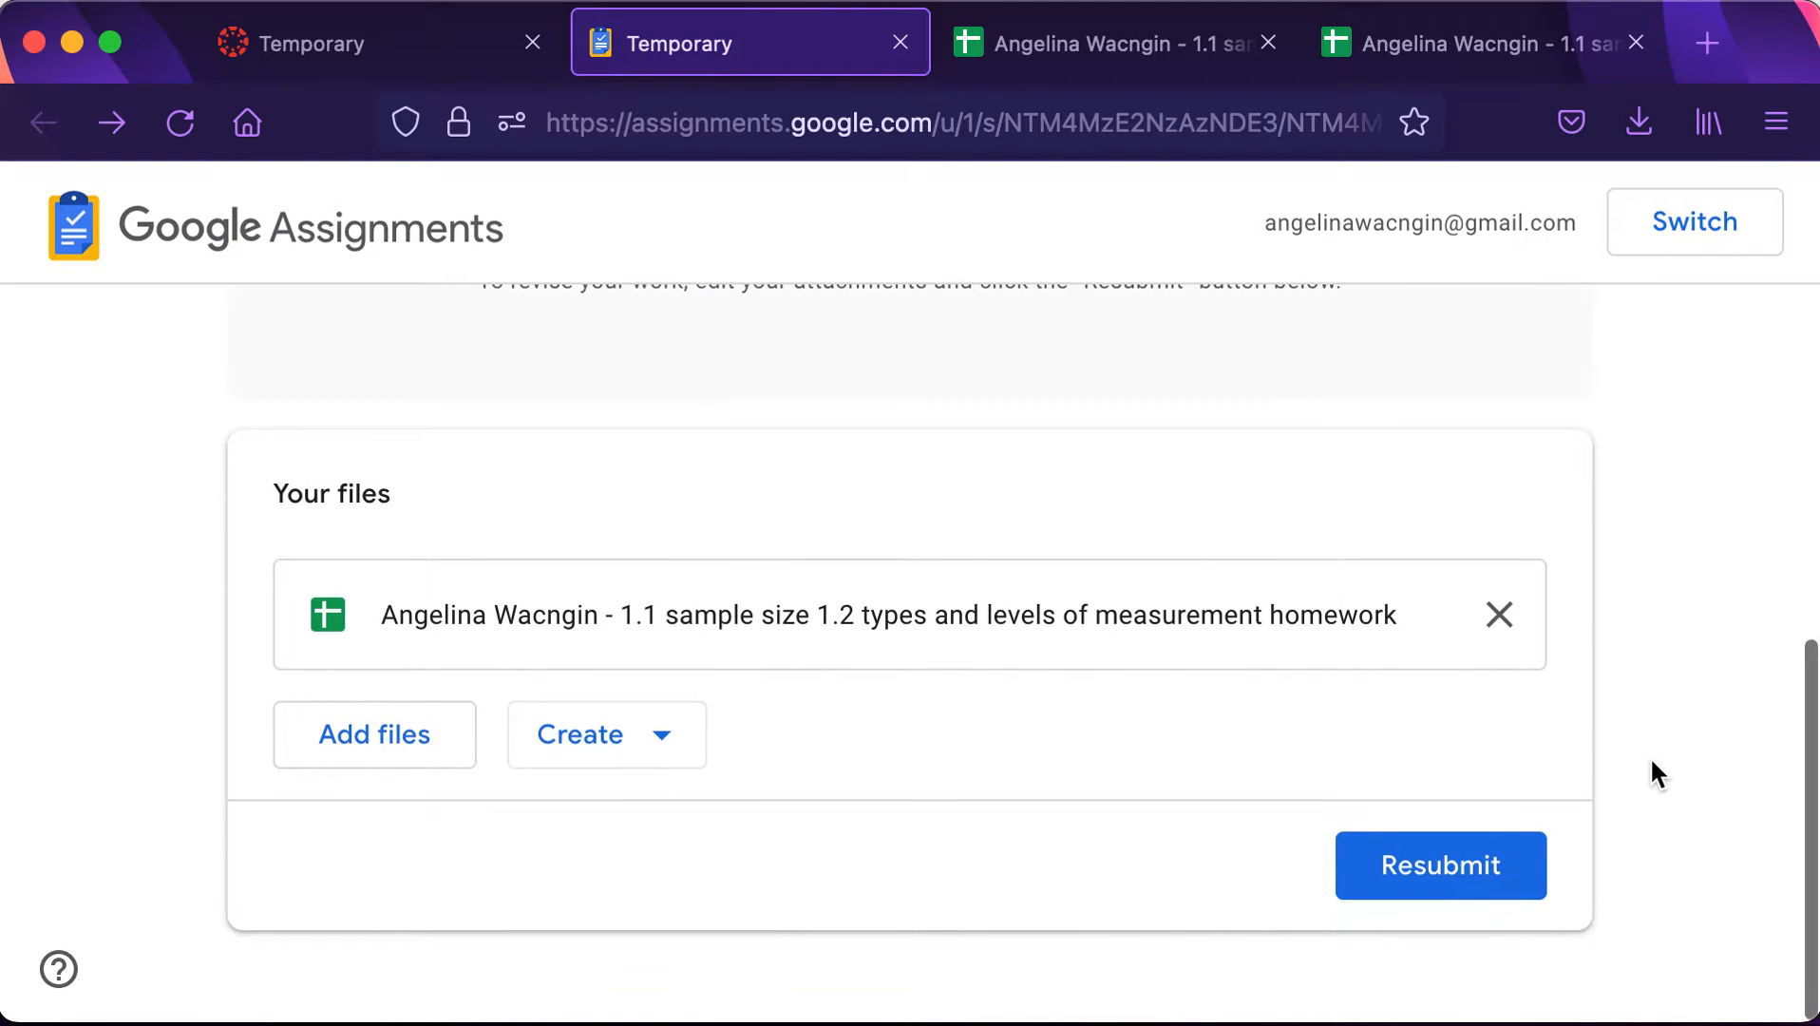
scroll(1652, 762, "up", 3)
scroll(1653, 774, "down", 1)
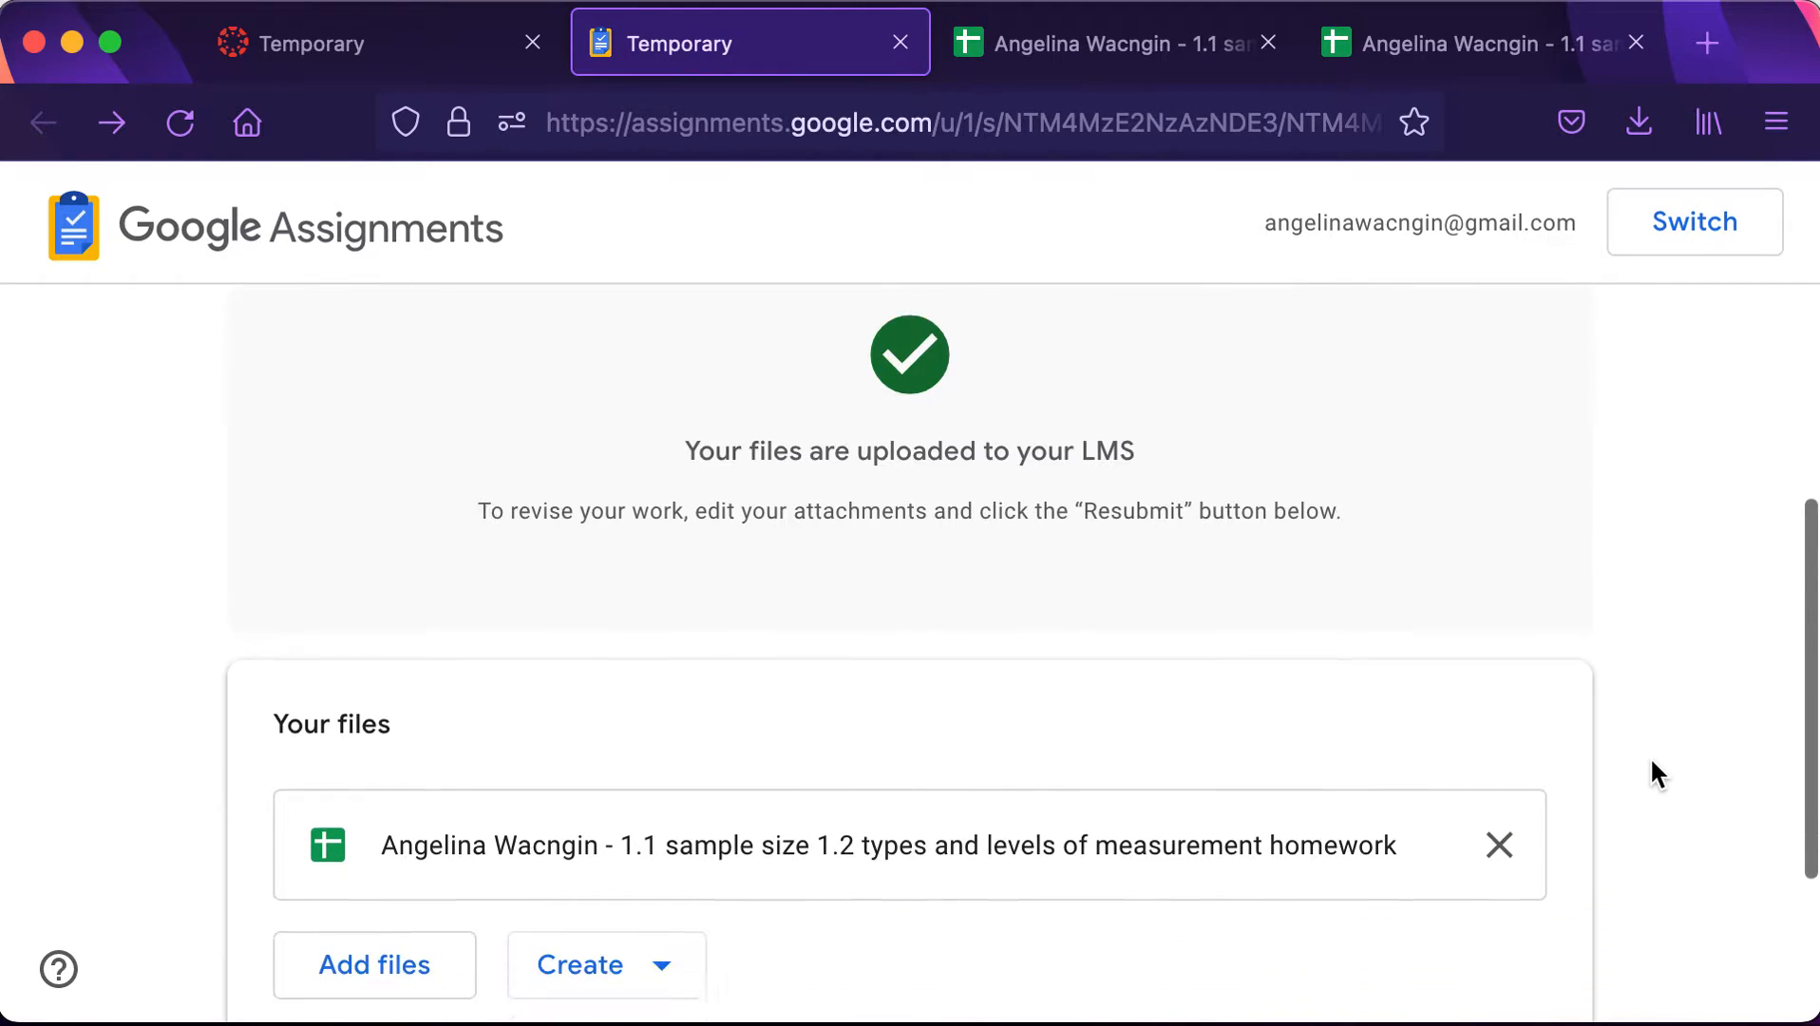
scroll(1653, 774, "up", 3)
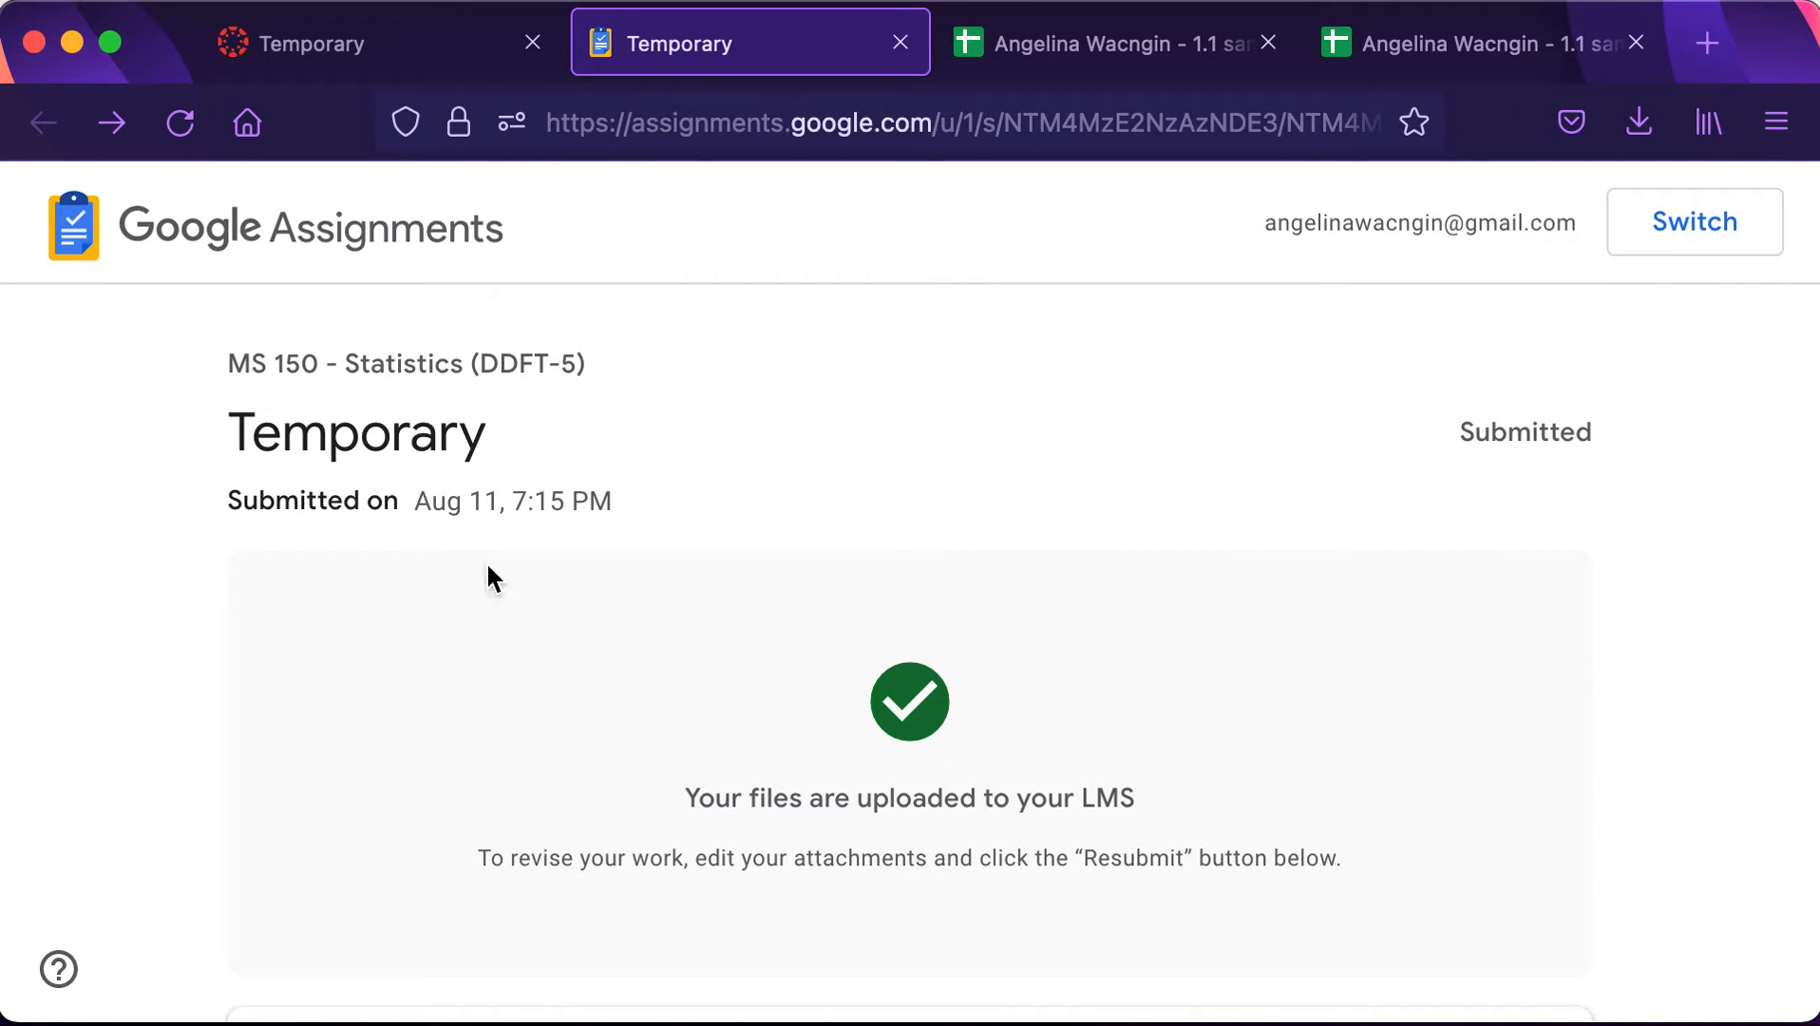
Return to the Temporary assignment in Canvas, leave Student View, and switch Google Assignments to the instructor's school account.
left_click(461, 60)
scroll(972, 351, "up", 8)
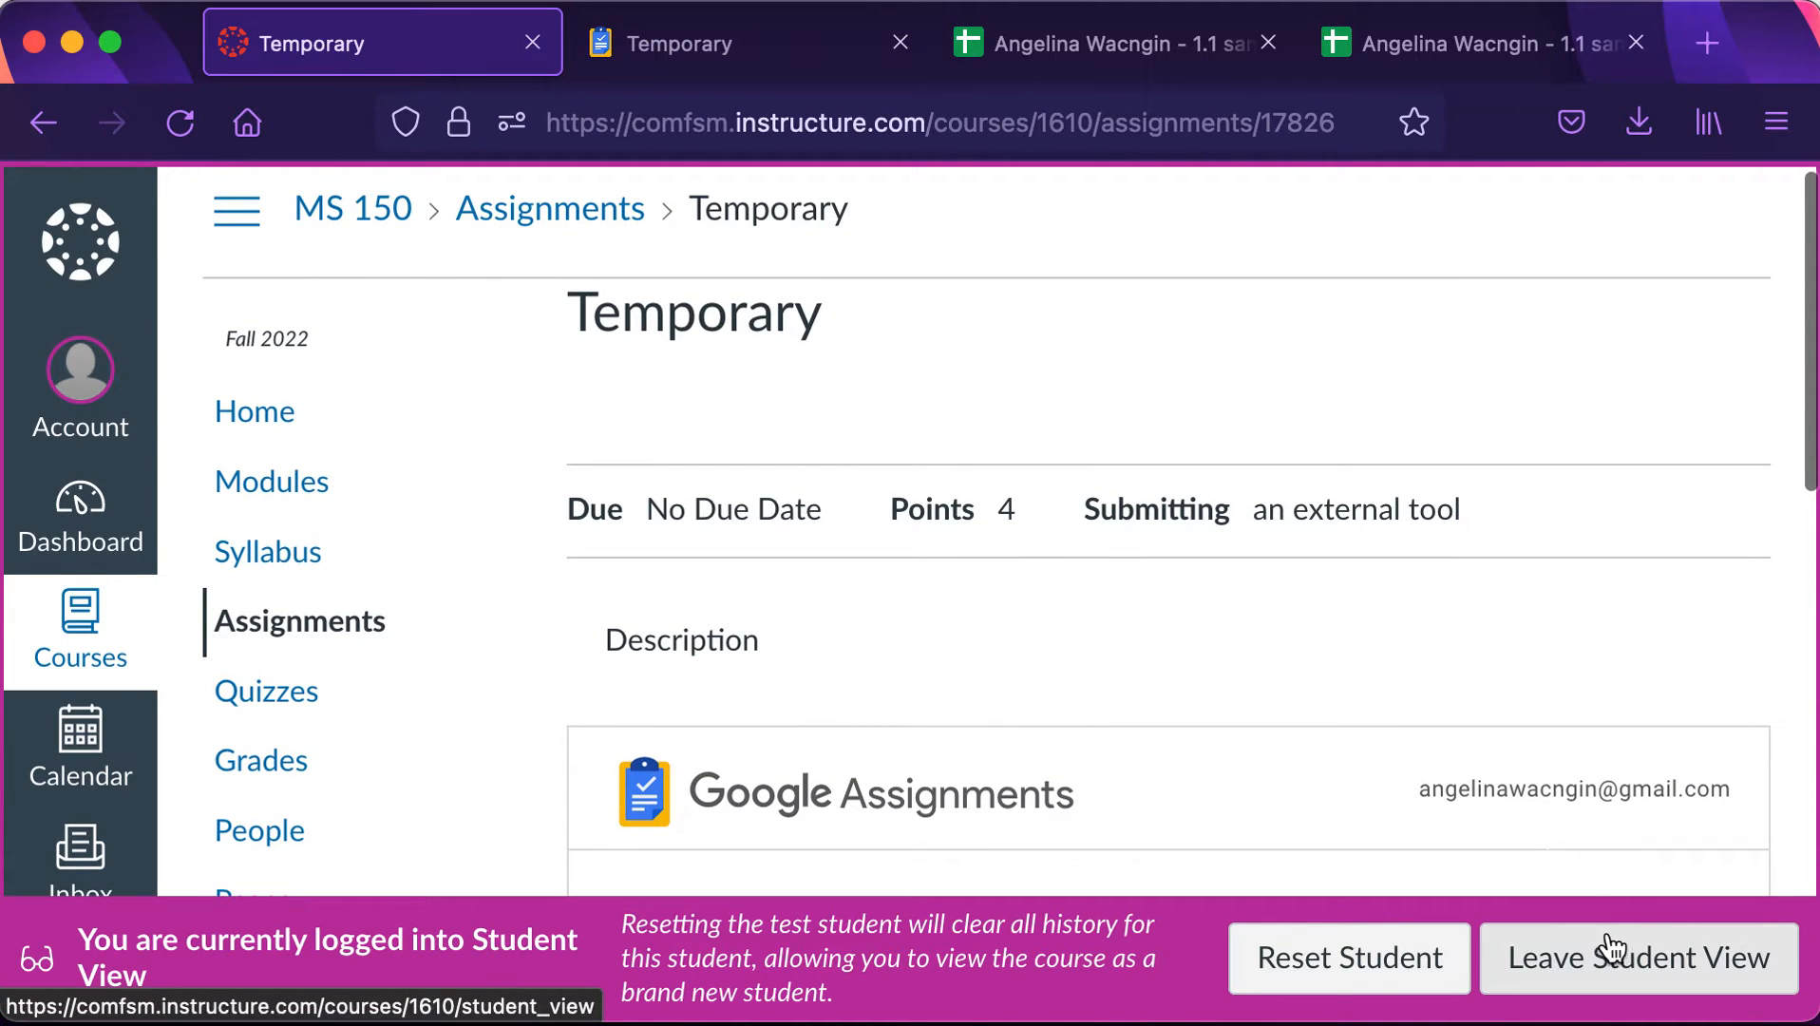
left_click(1577, 967)
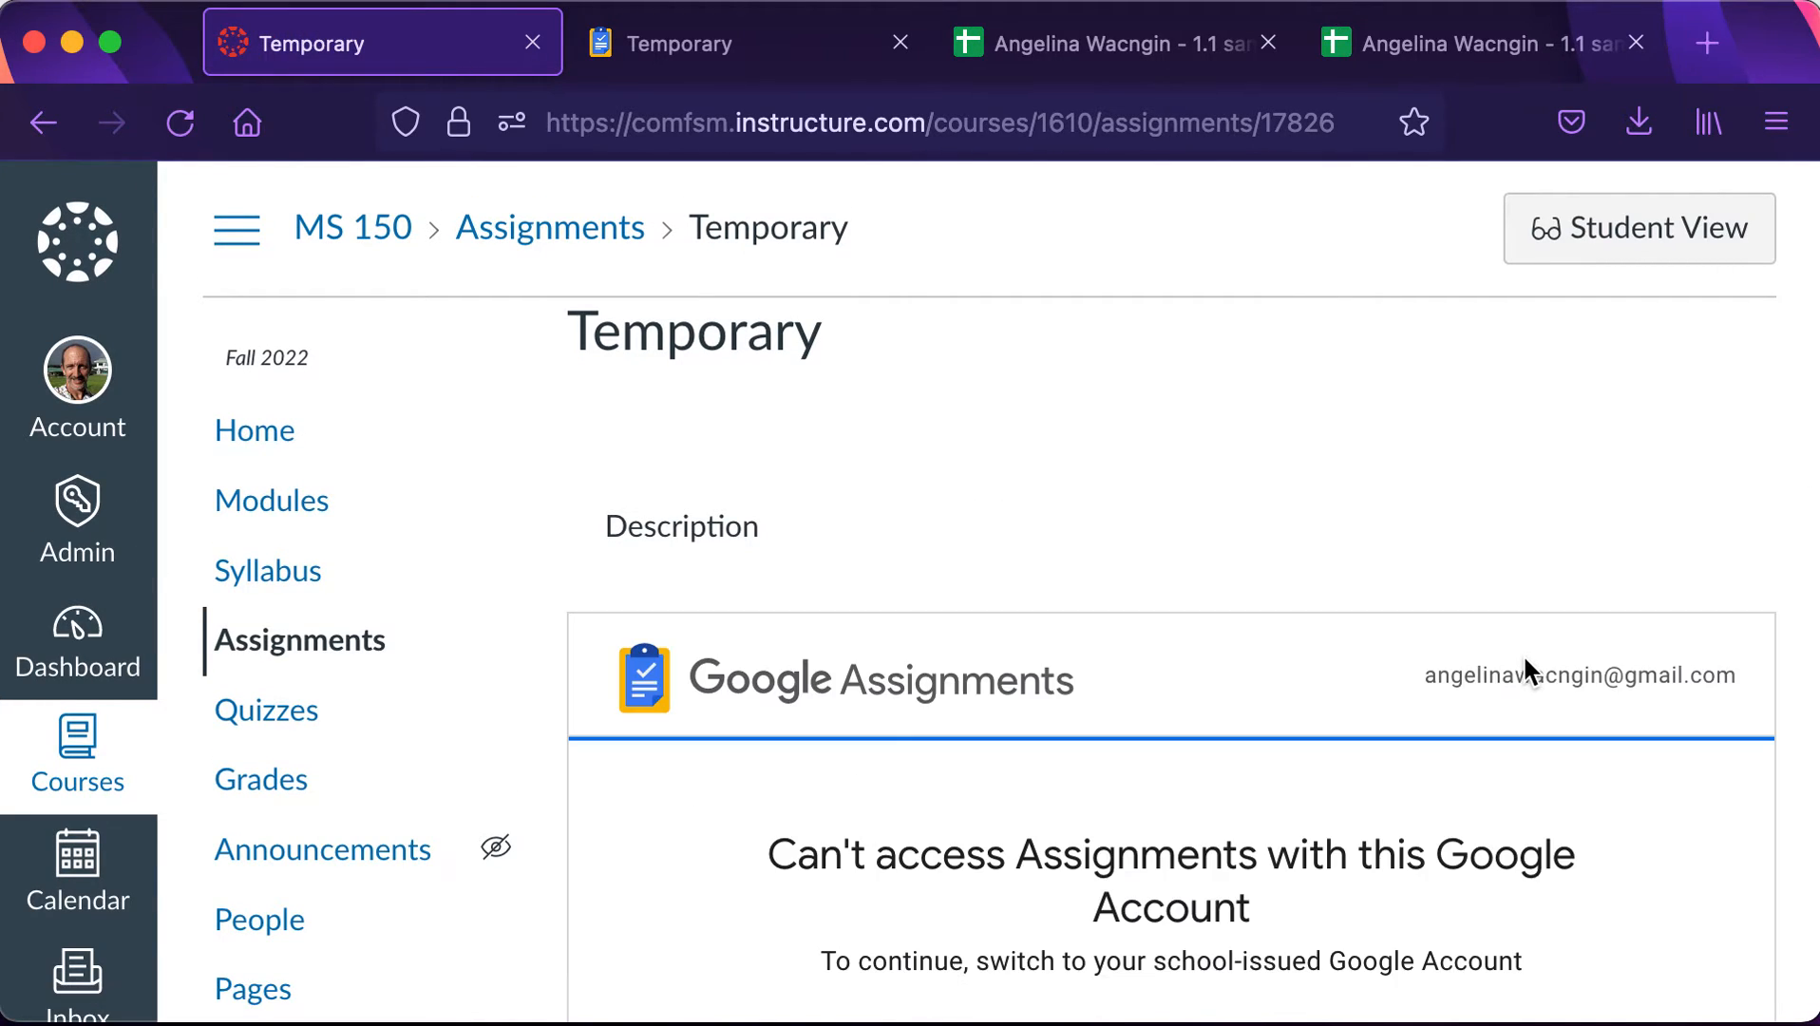
scroll(1525, 670, "down", 5)
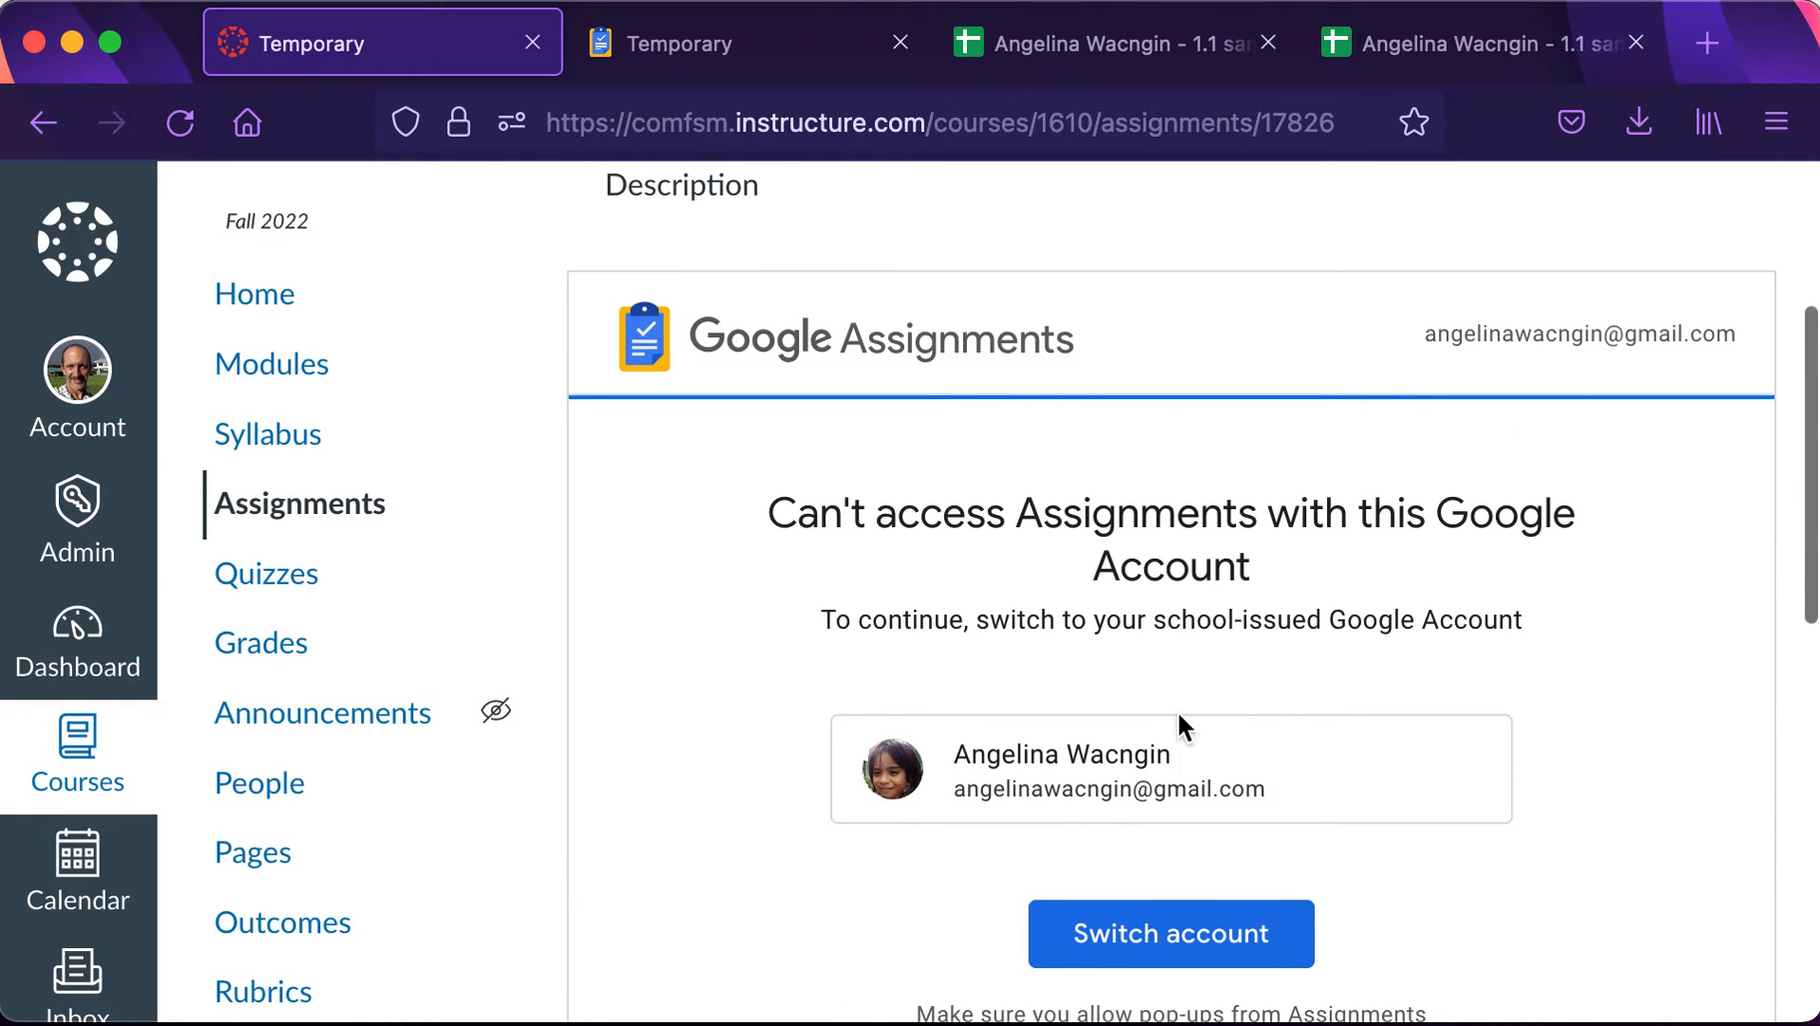
left_click(1168, 936)
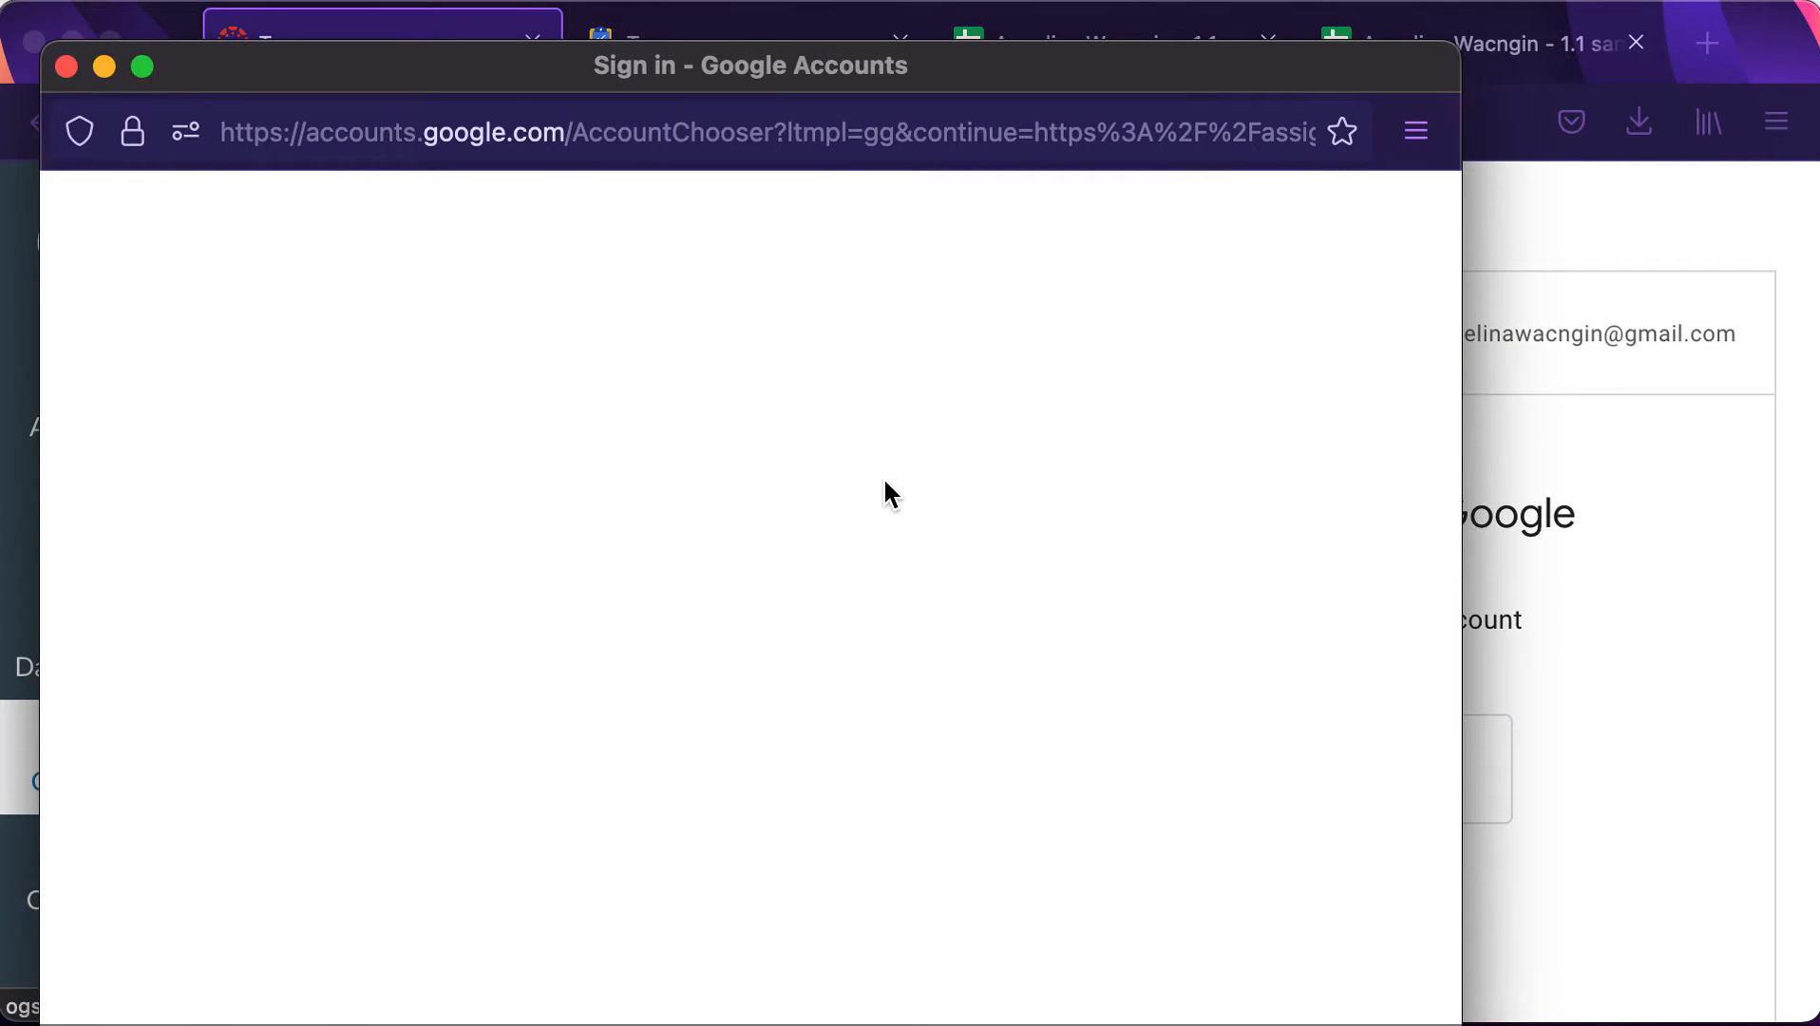
left_click(641, 537)
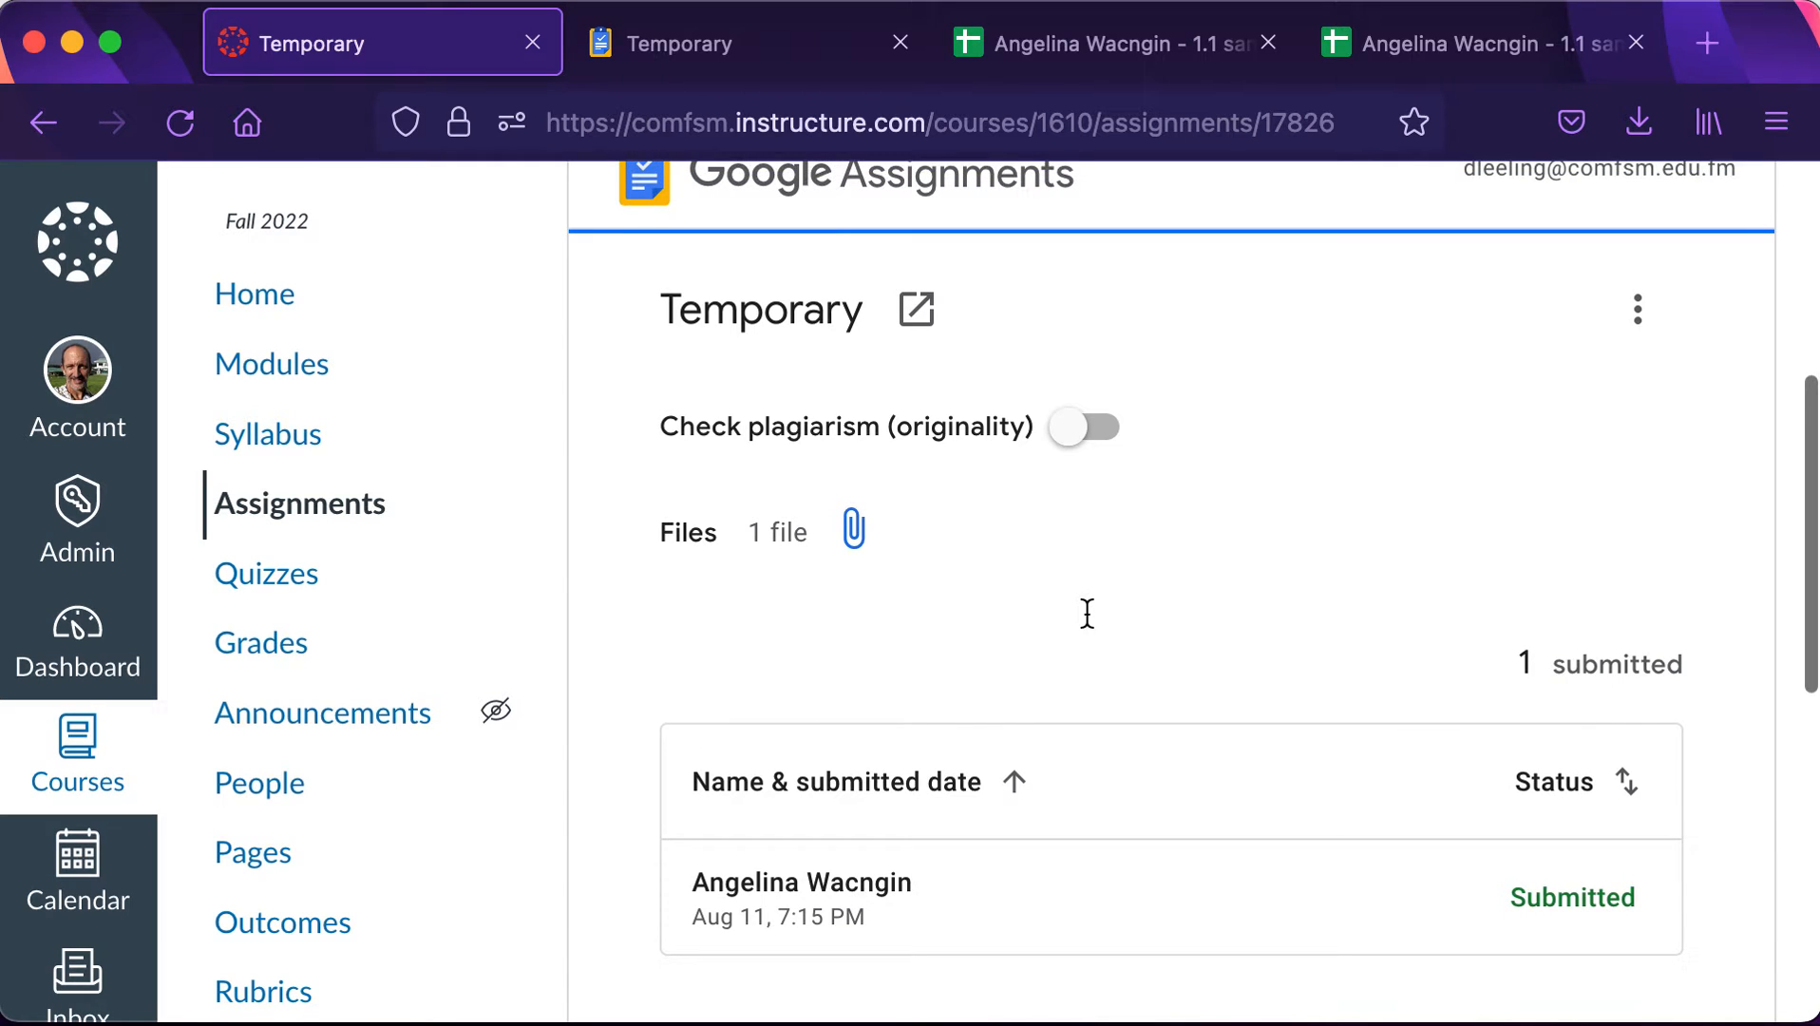
Check the student's submission entry for the Temporary assignment and view its list of submitted files.
scroll(1088, 613, "up", 5)
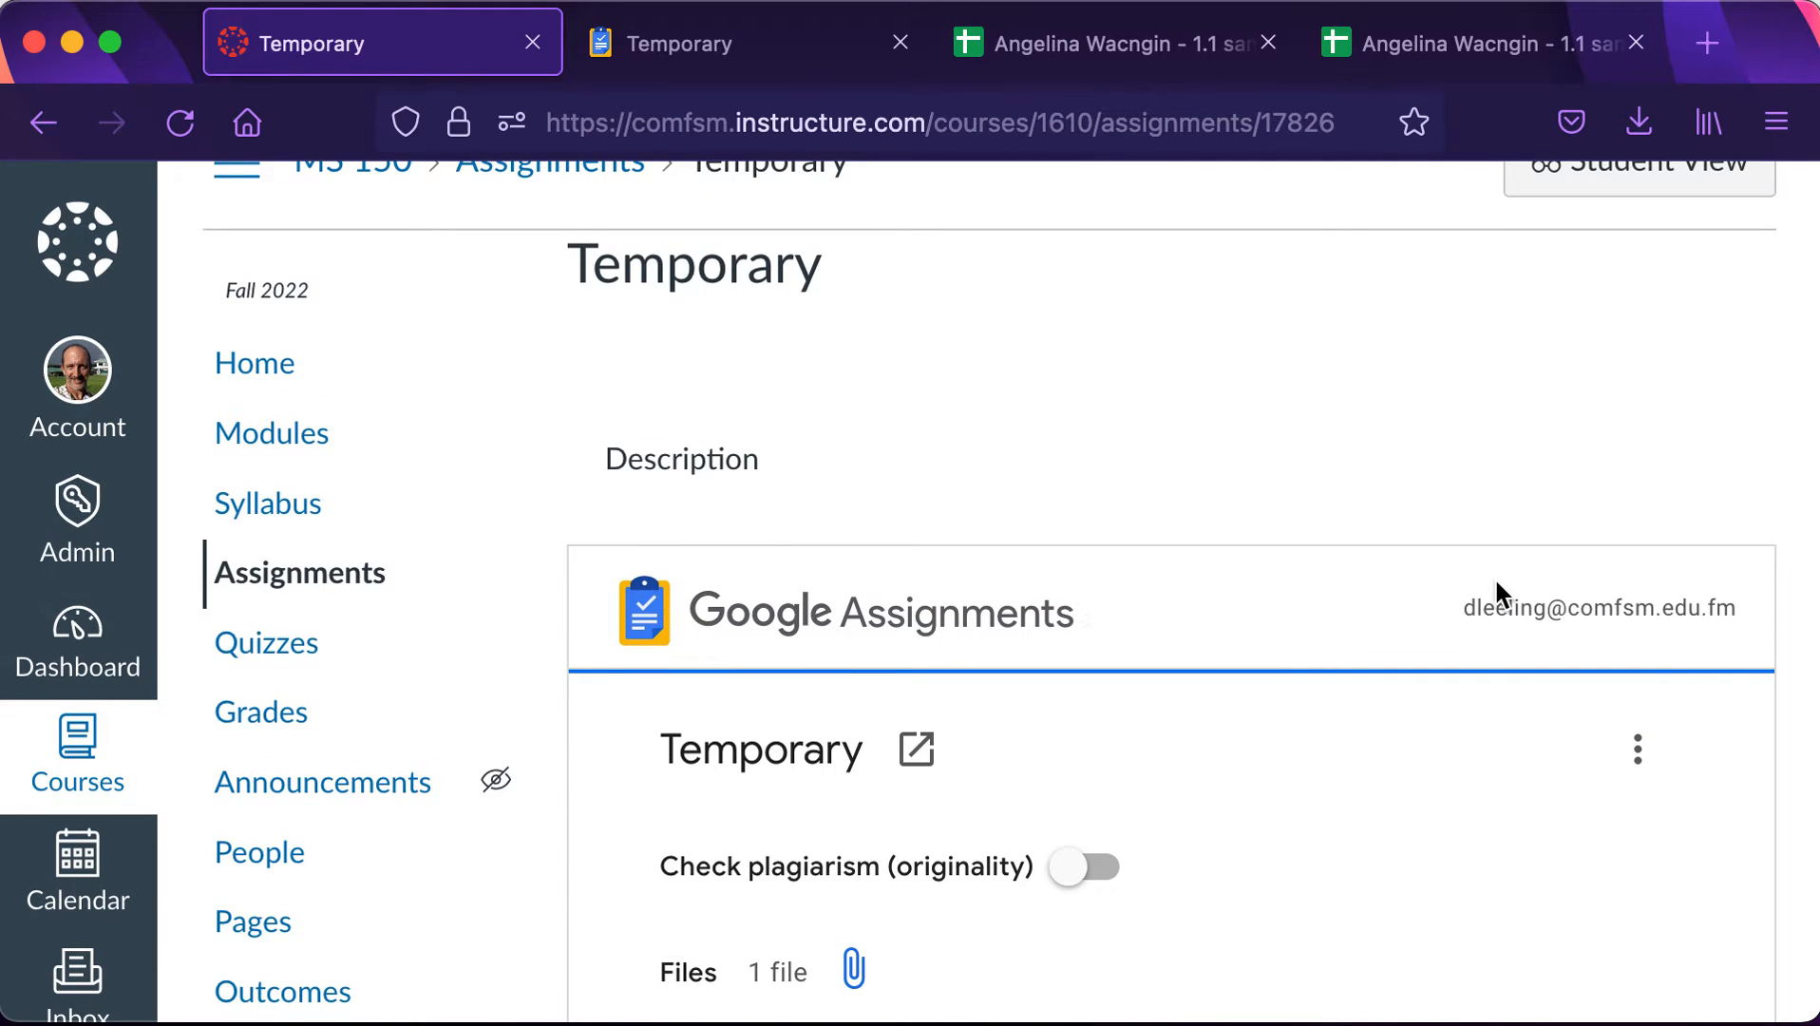
scroll(1528, 619, "down", 4)
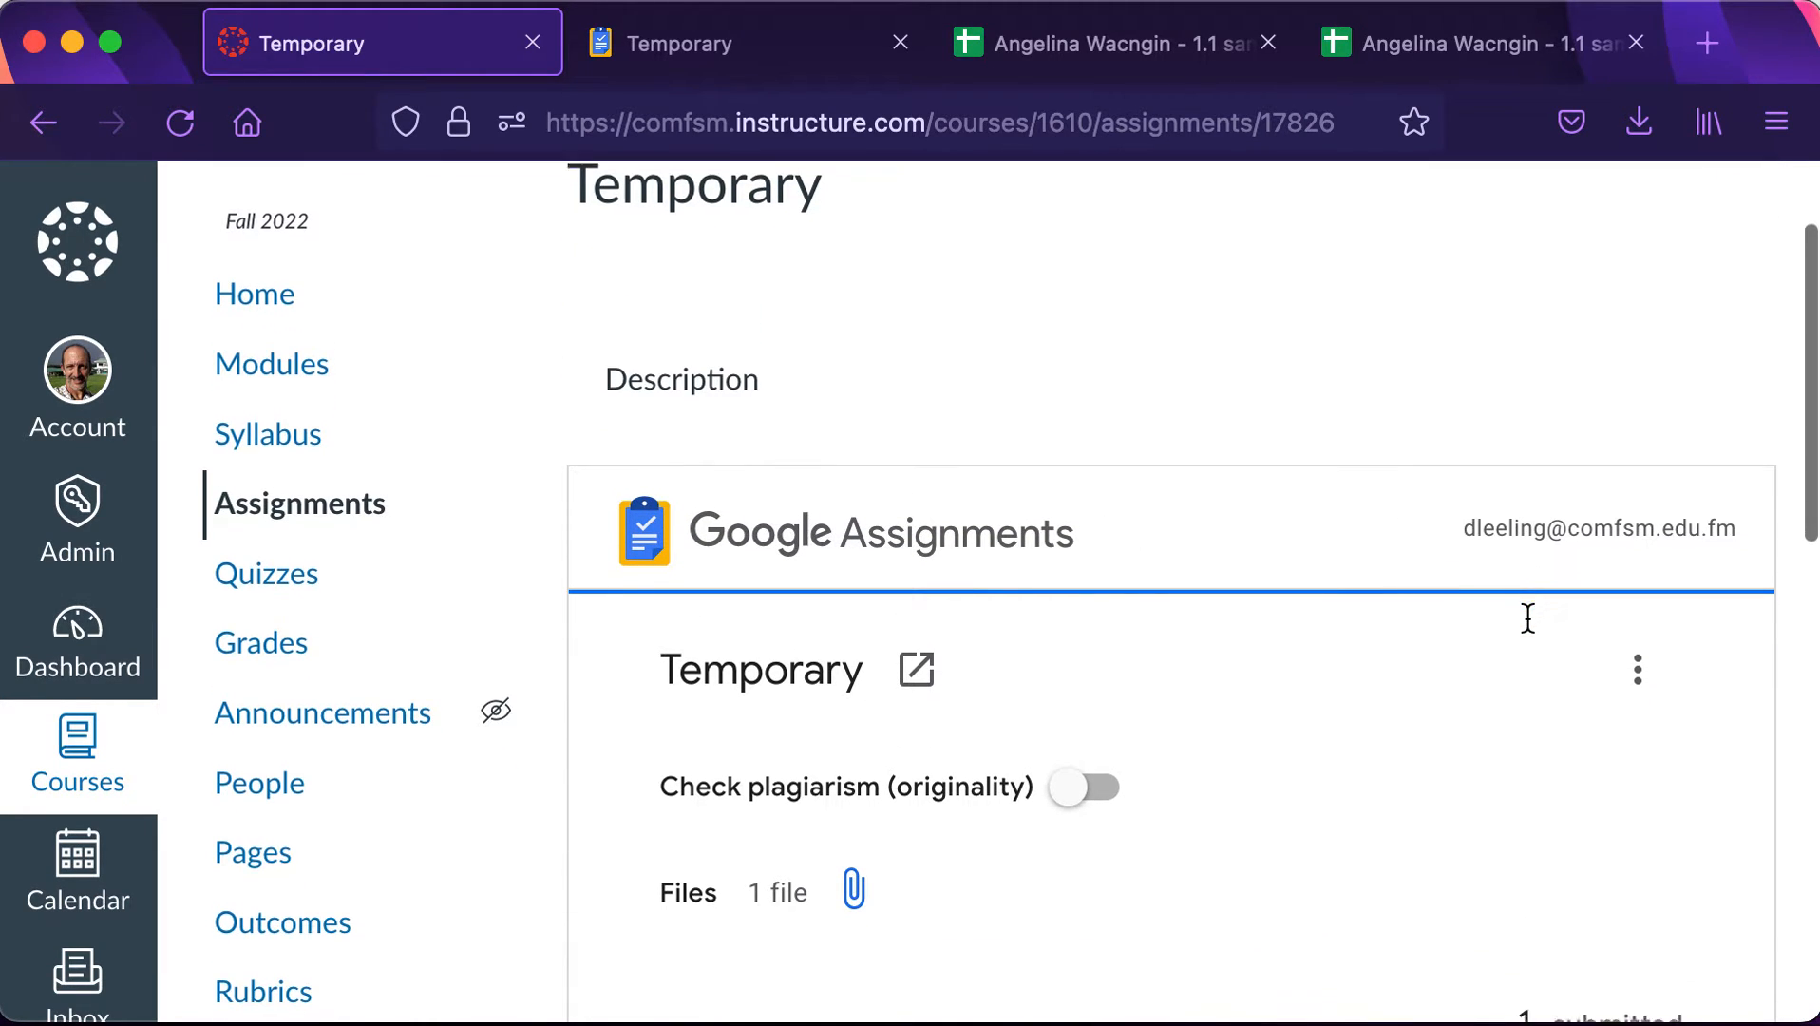
scroll(1527, 619, "down", 2)
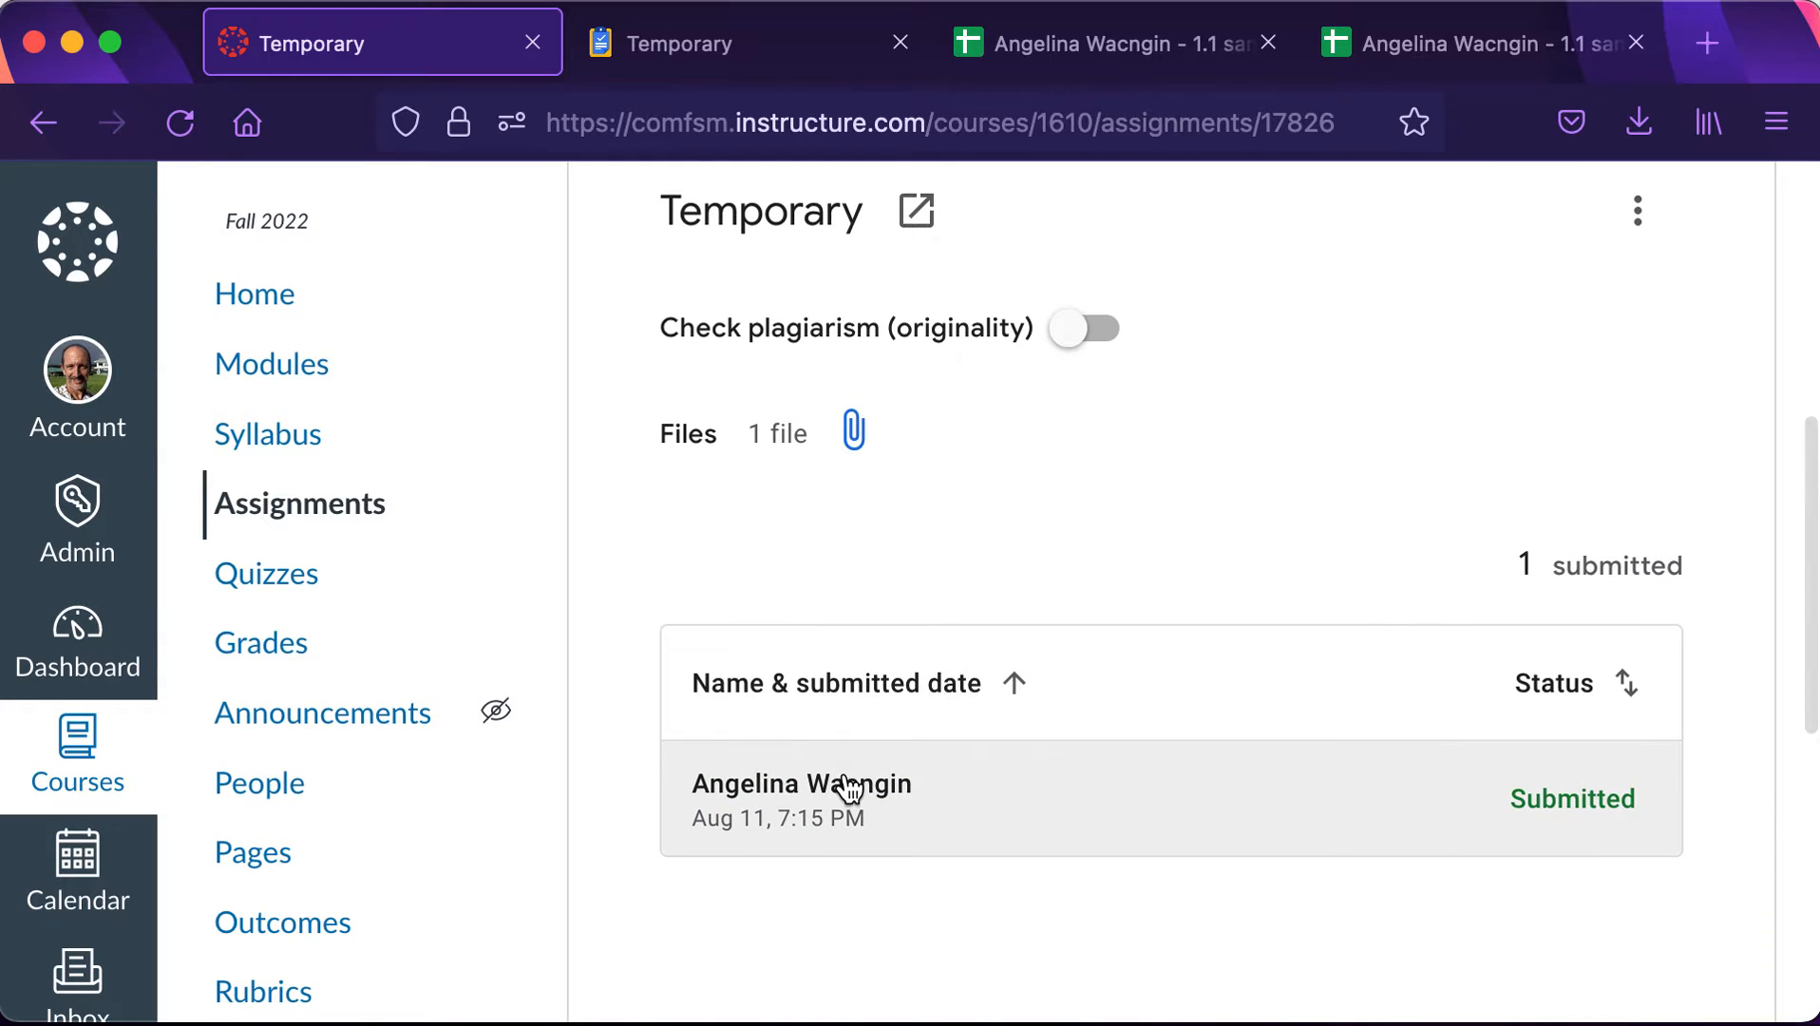
left_click(1531, 815)
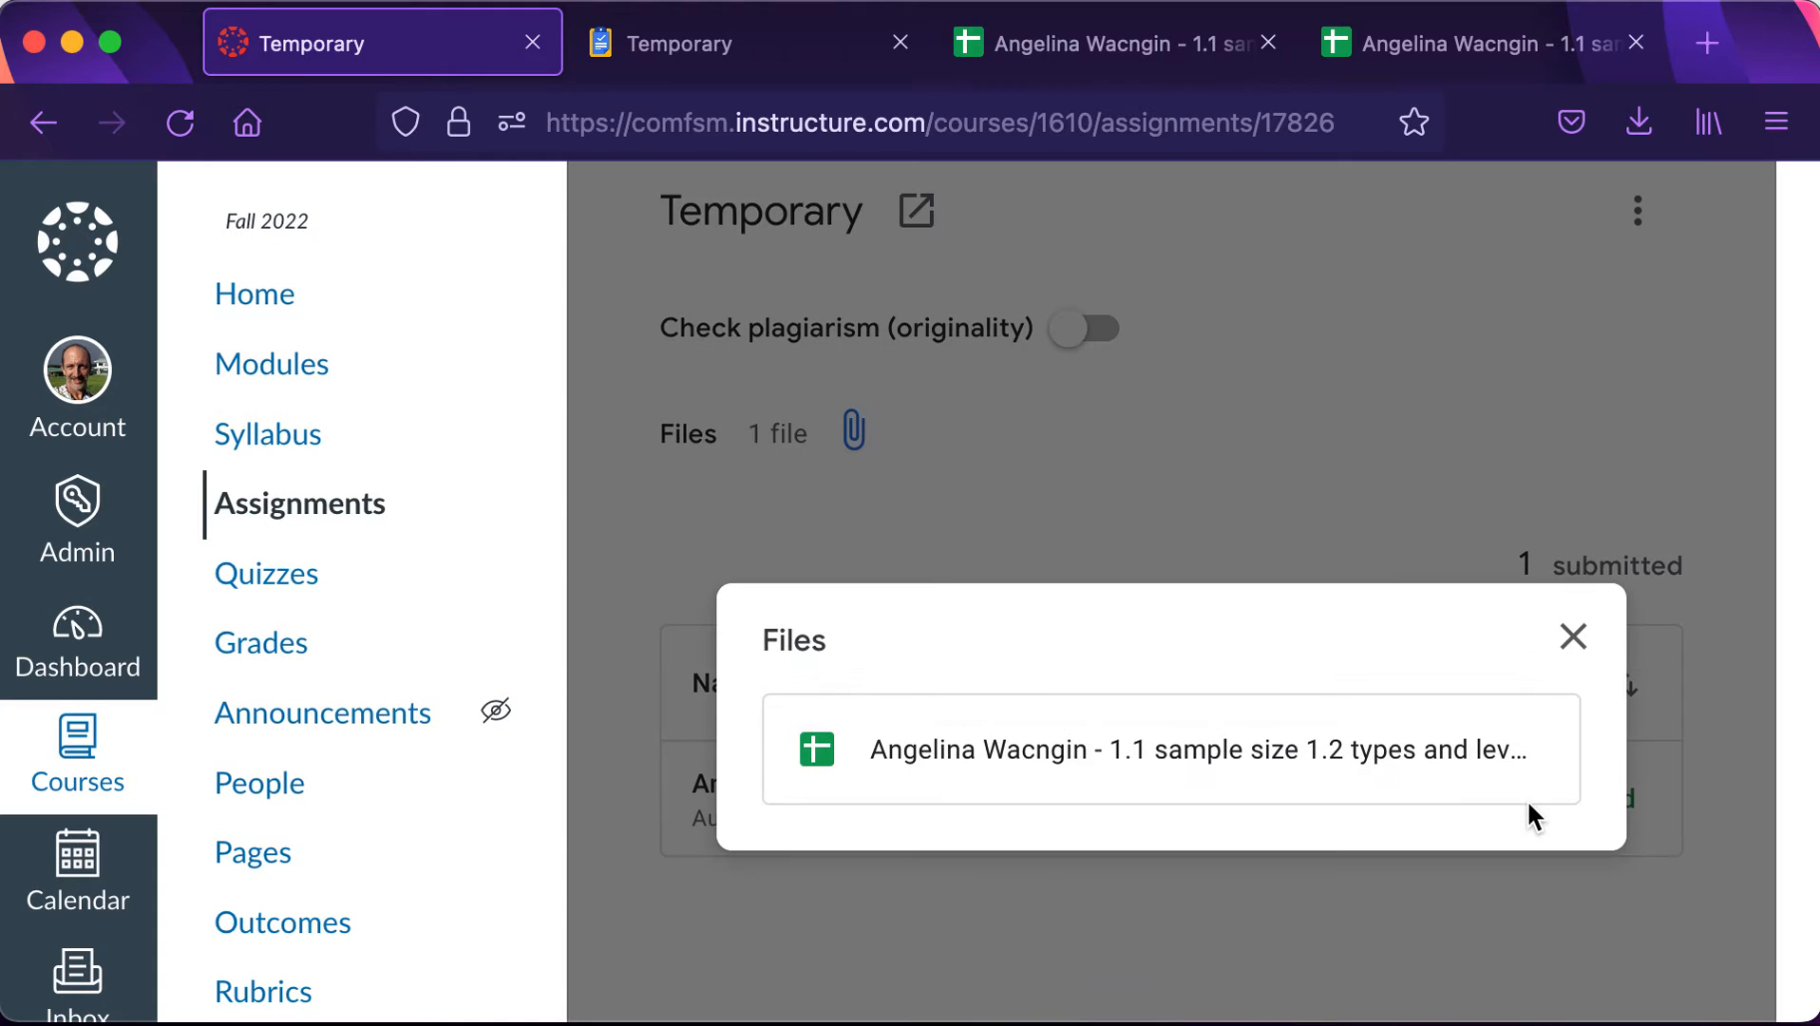
left_click(1567, 637)
Open the student's submitted spreadsheet from the submission, then return to the Canvas assignment and close the file list.
scroll(1472, 524, "up", 2)
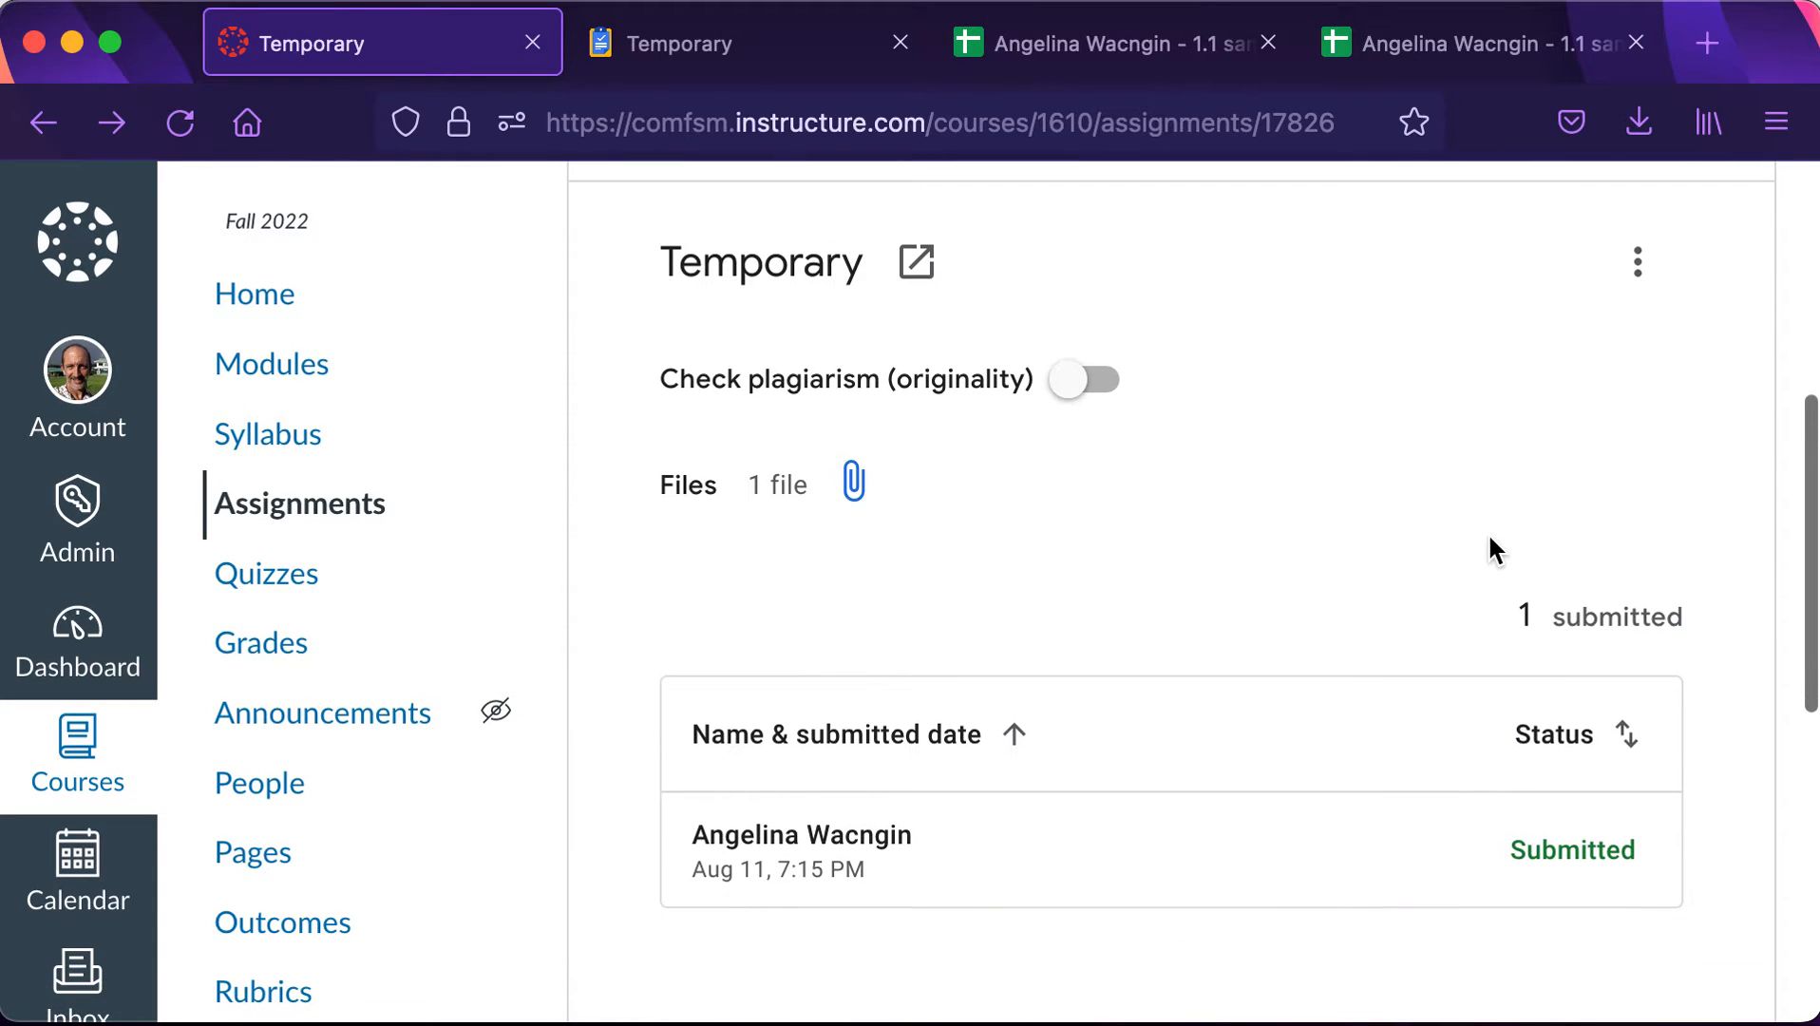
left_click(1579, 847)
left_click(1264, 810)
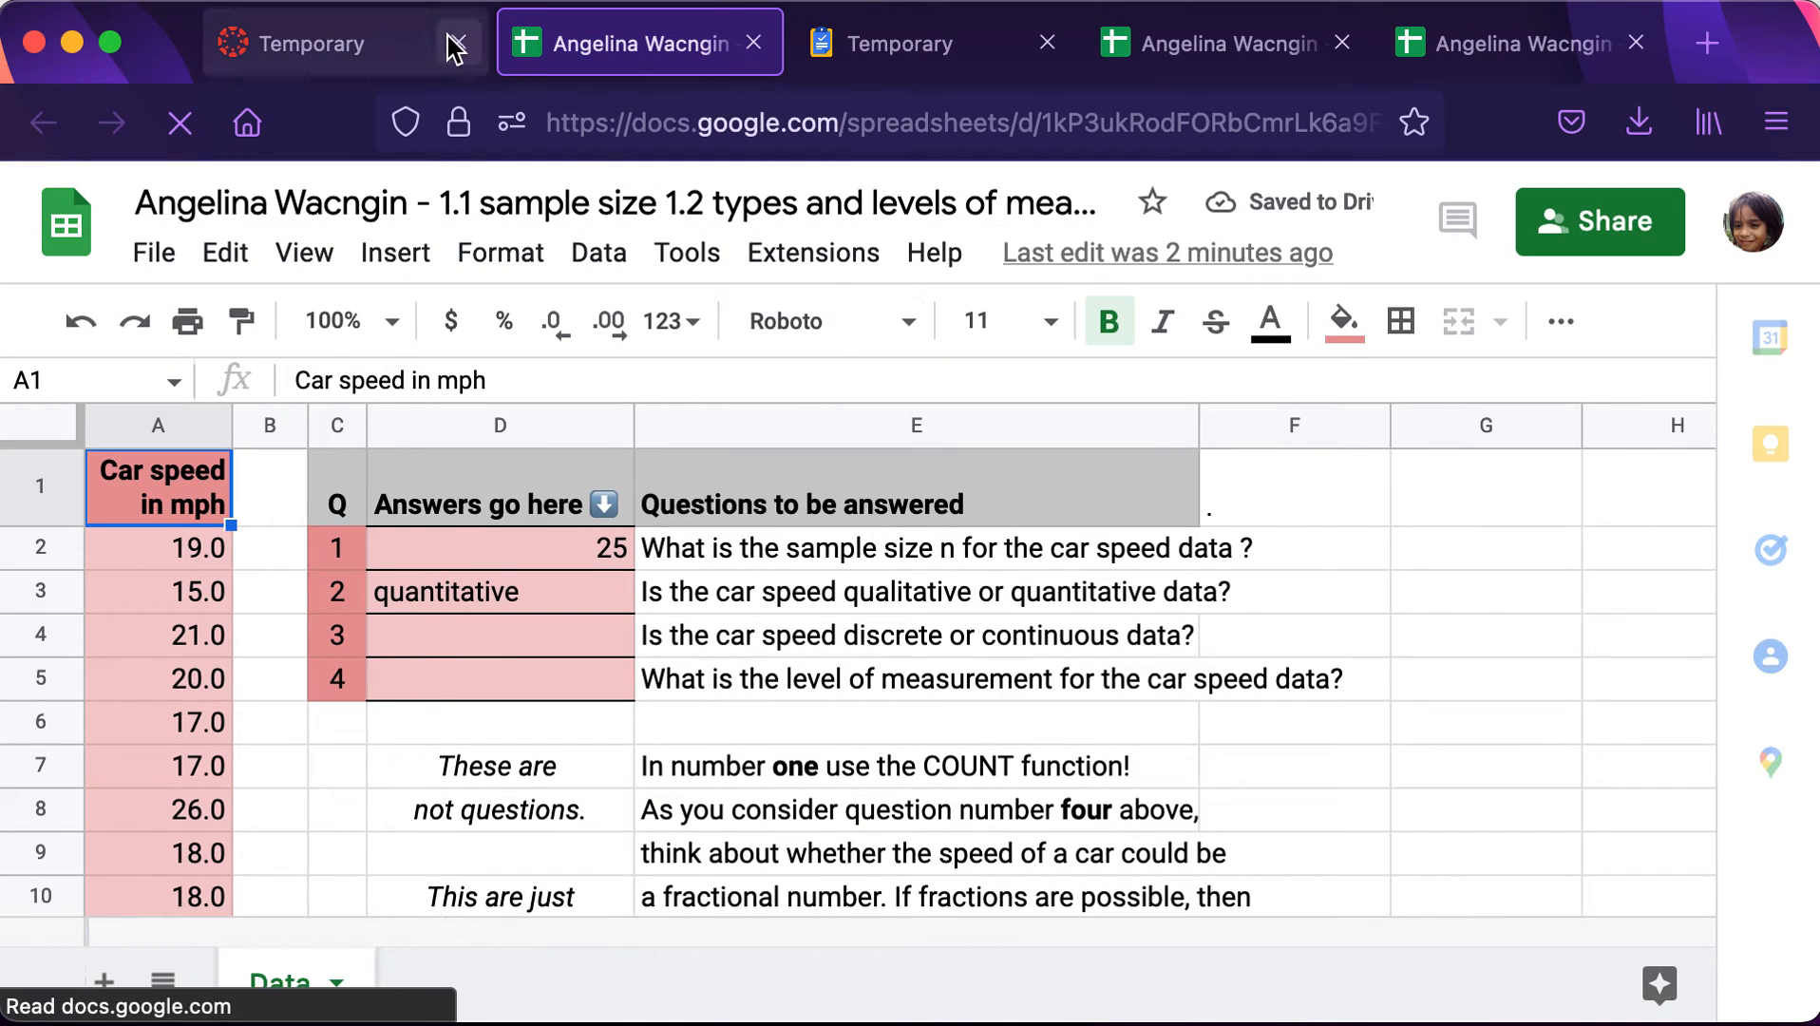
left_click(398, 63)
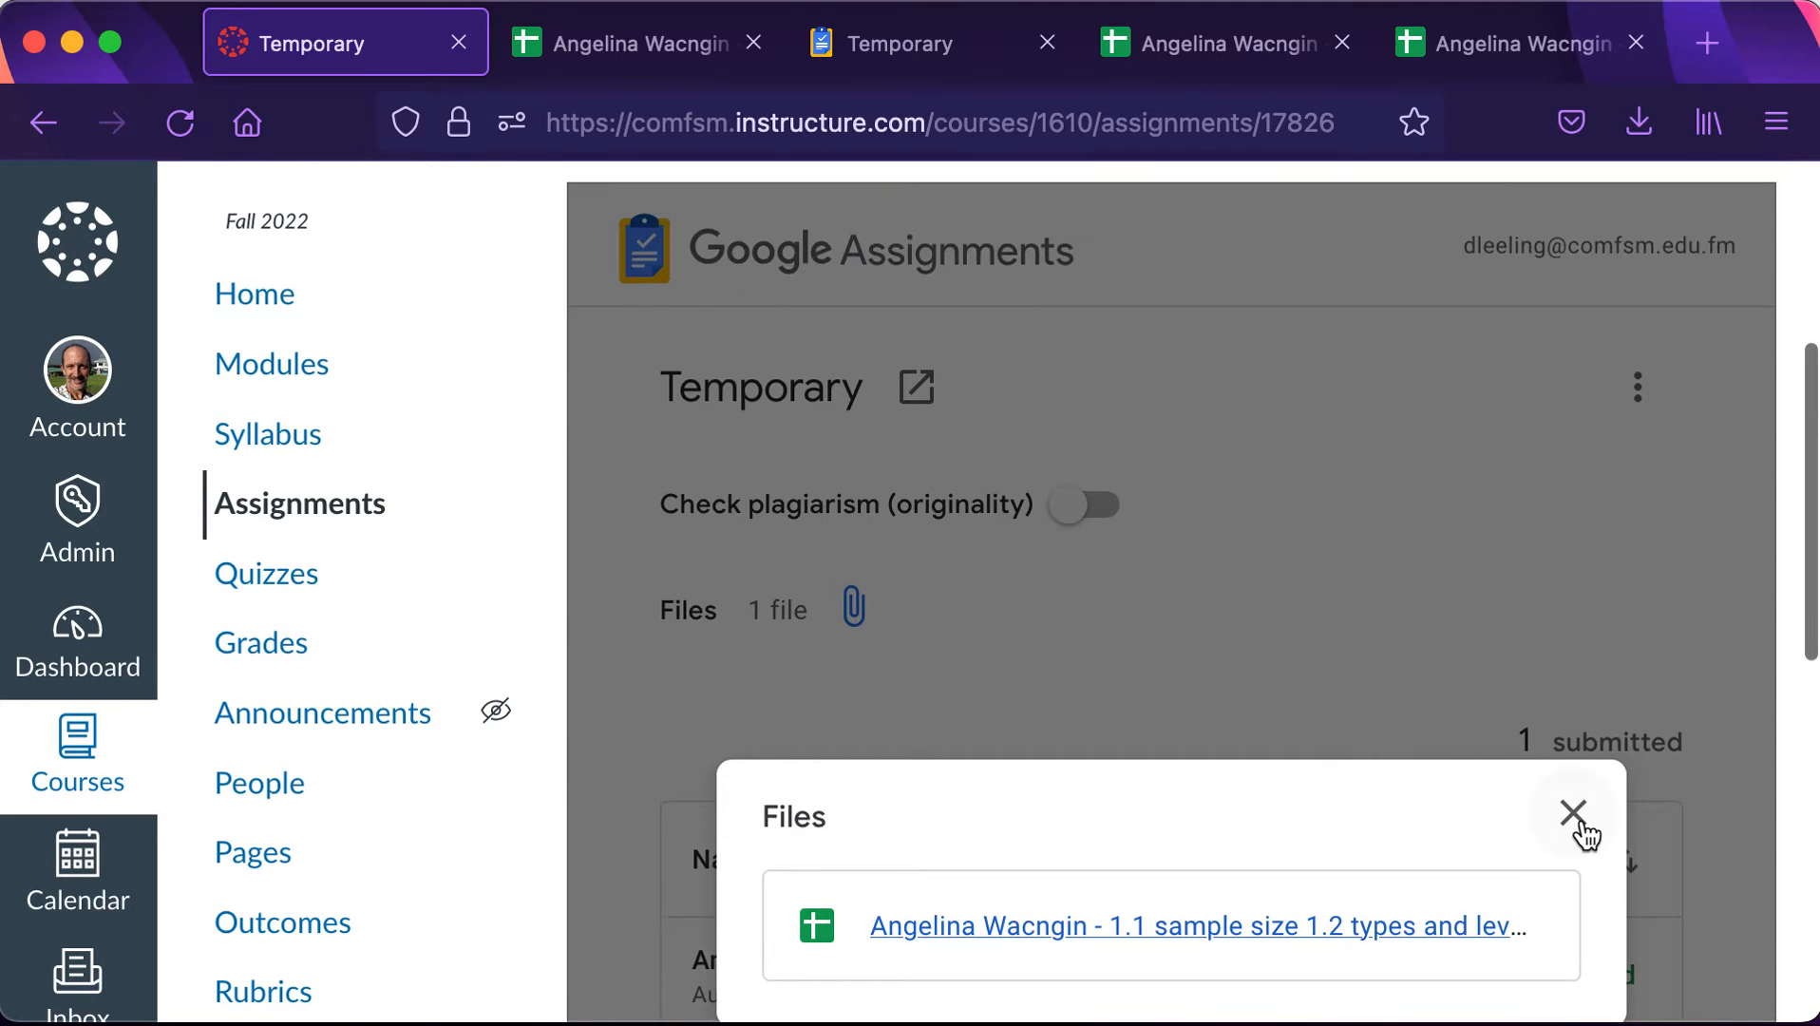
left_click(1579, 821)
Open the Temporary assignment in SpeedGrader and view the test student's submitted spreadsheet answers.
scroll(1564, 732, "up", 5)
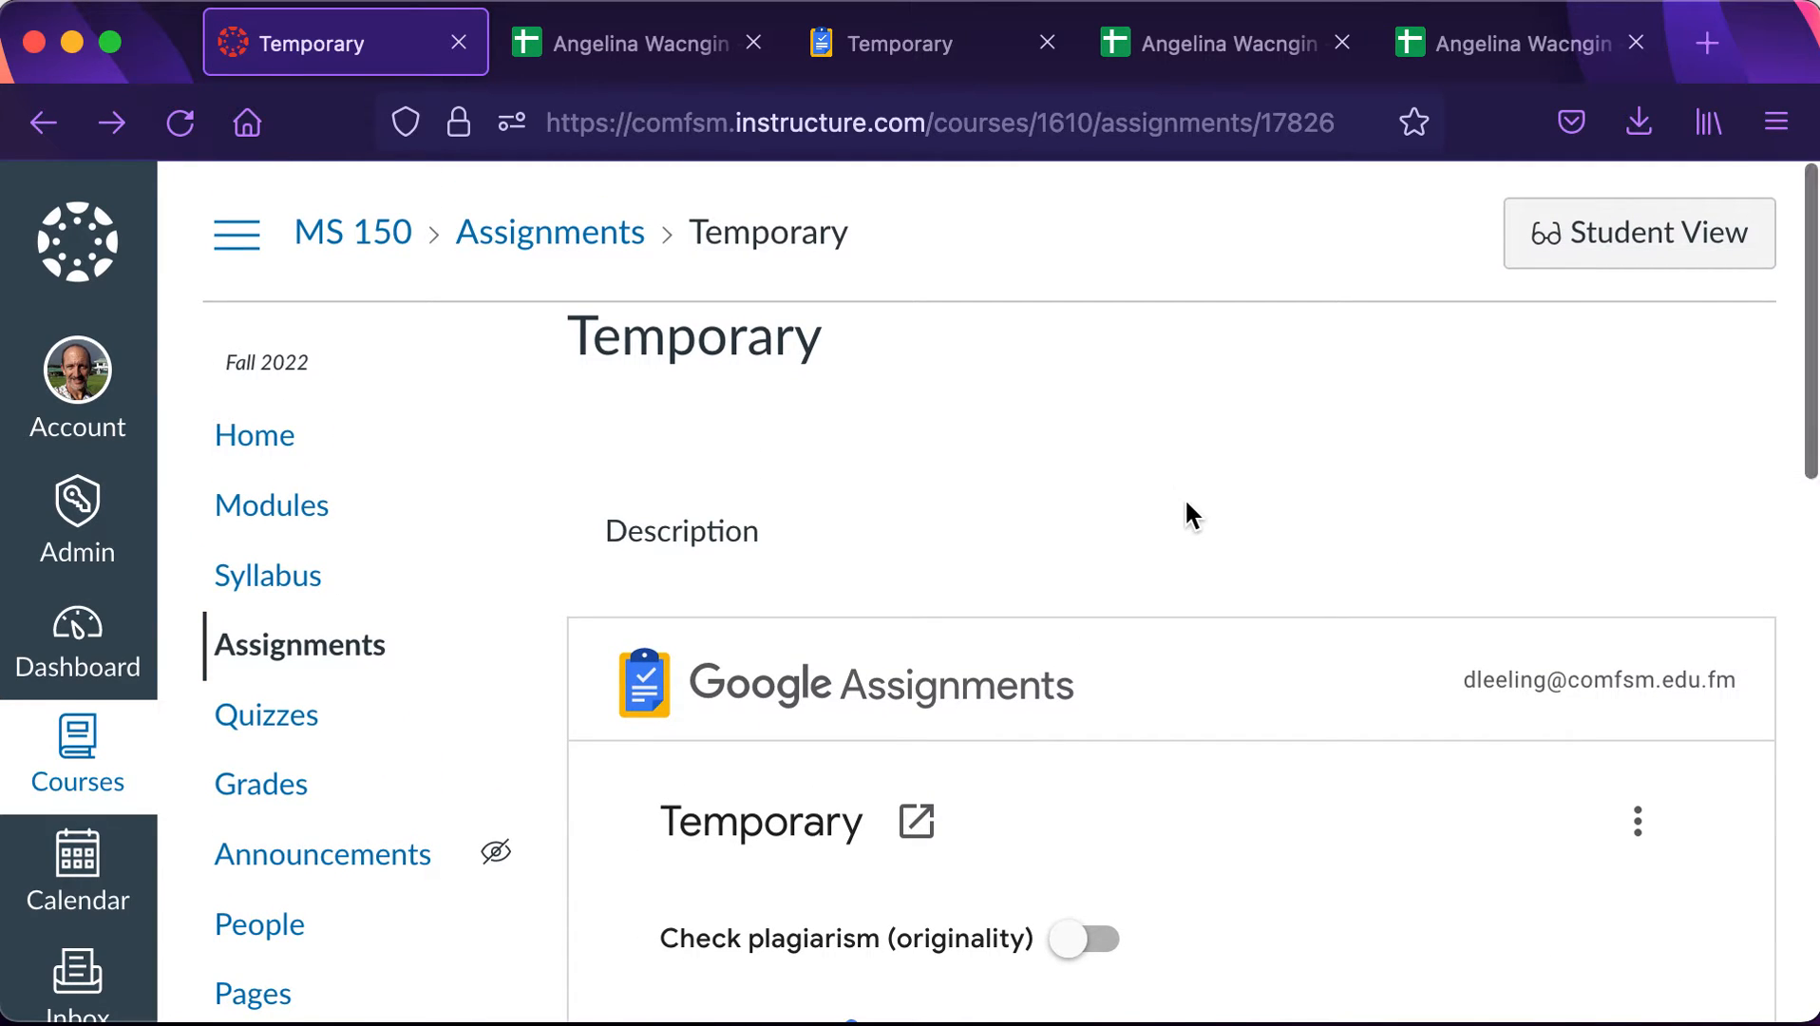
scroll(1184, 496, "down", 10)
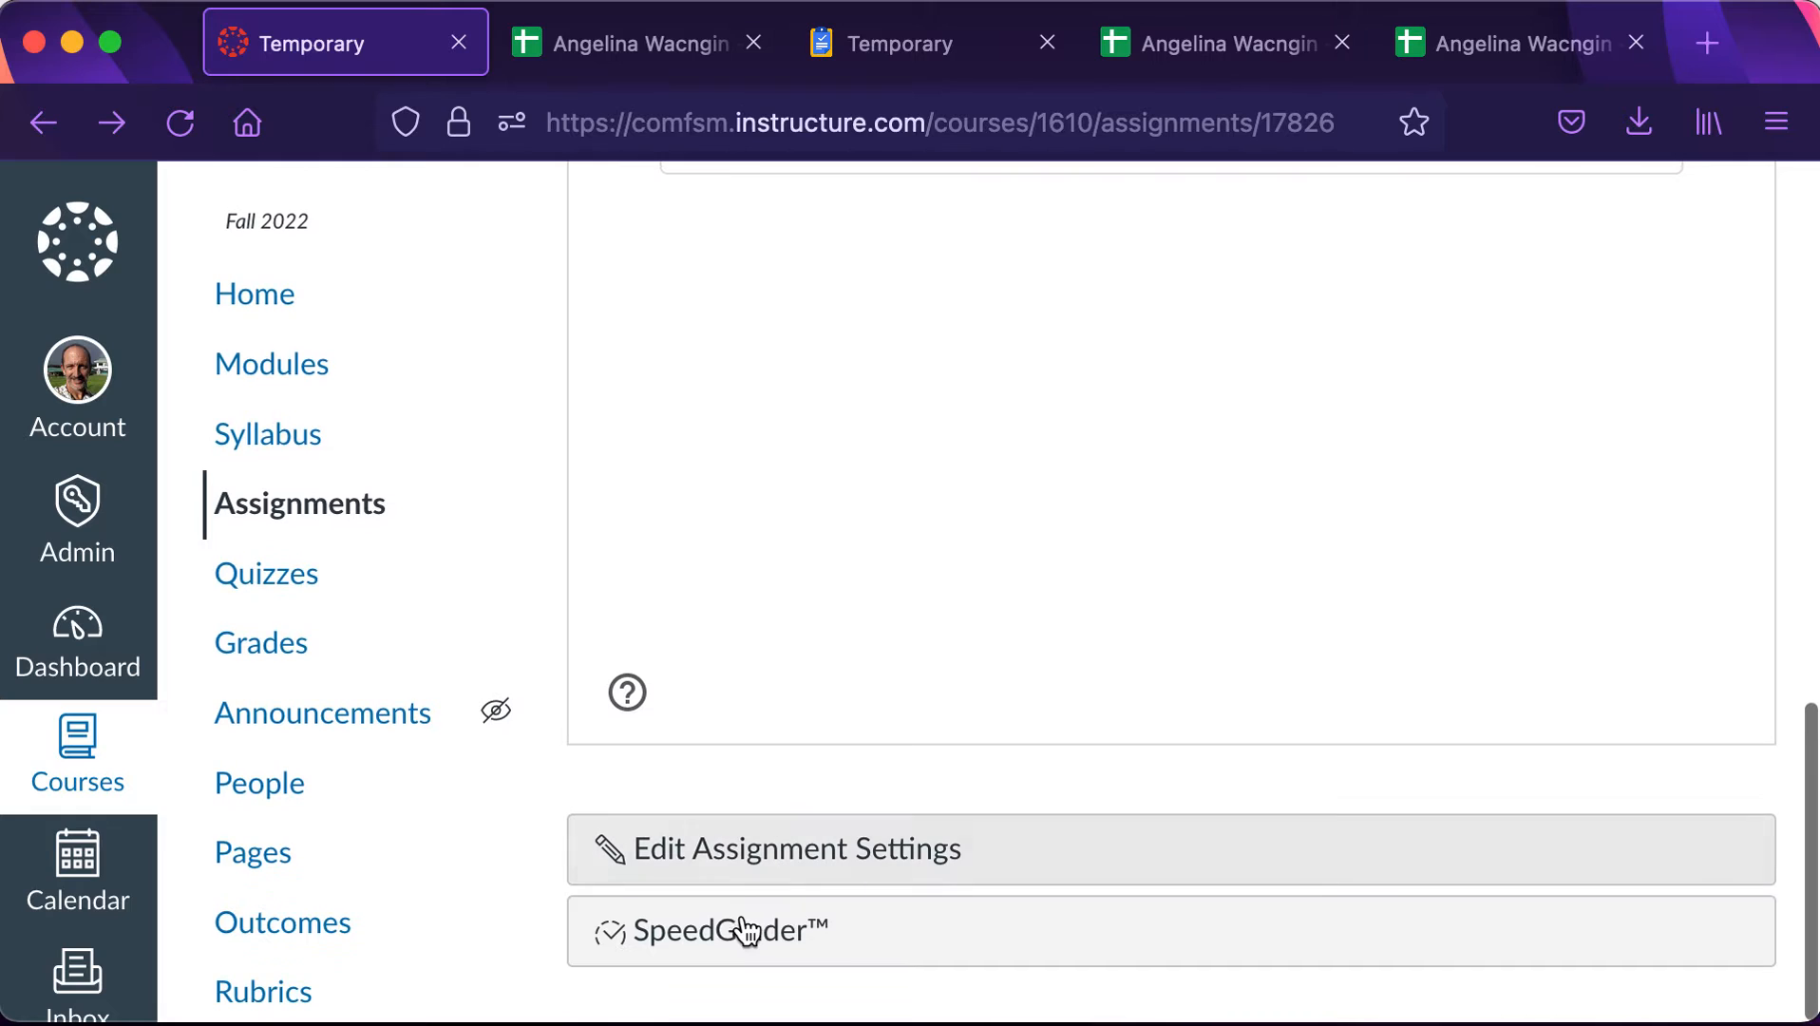
left_click(737, 938)
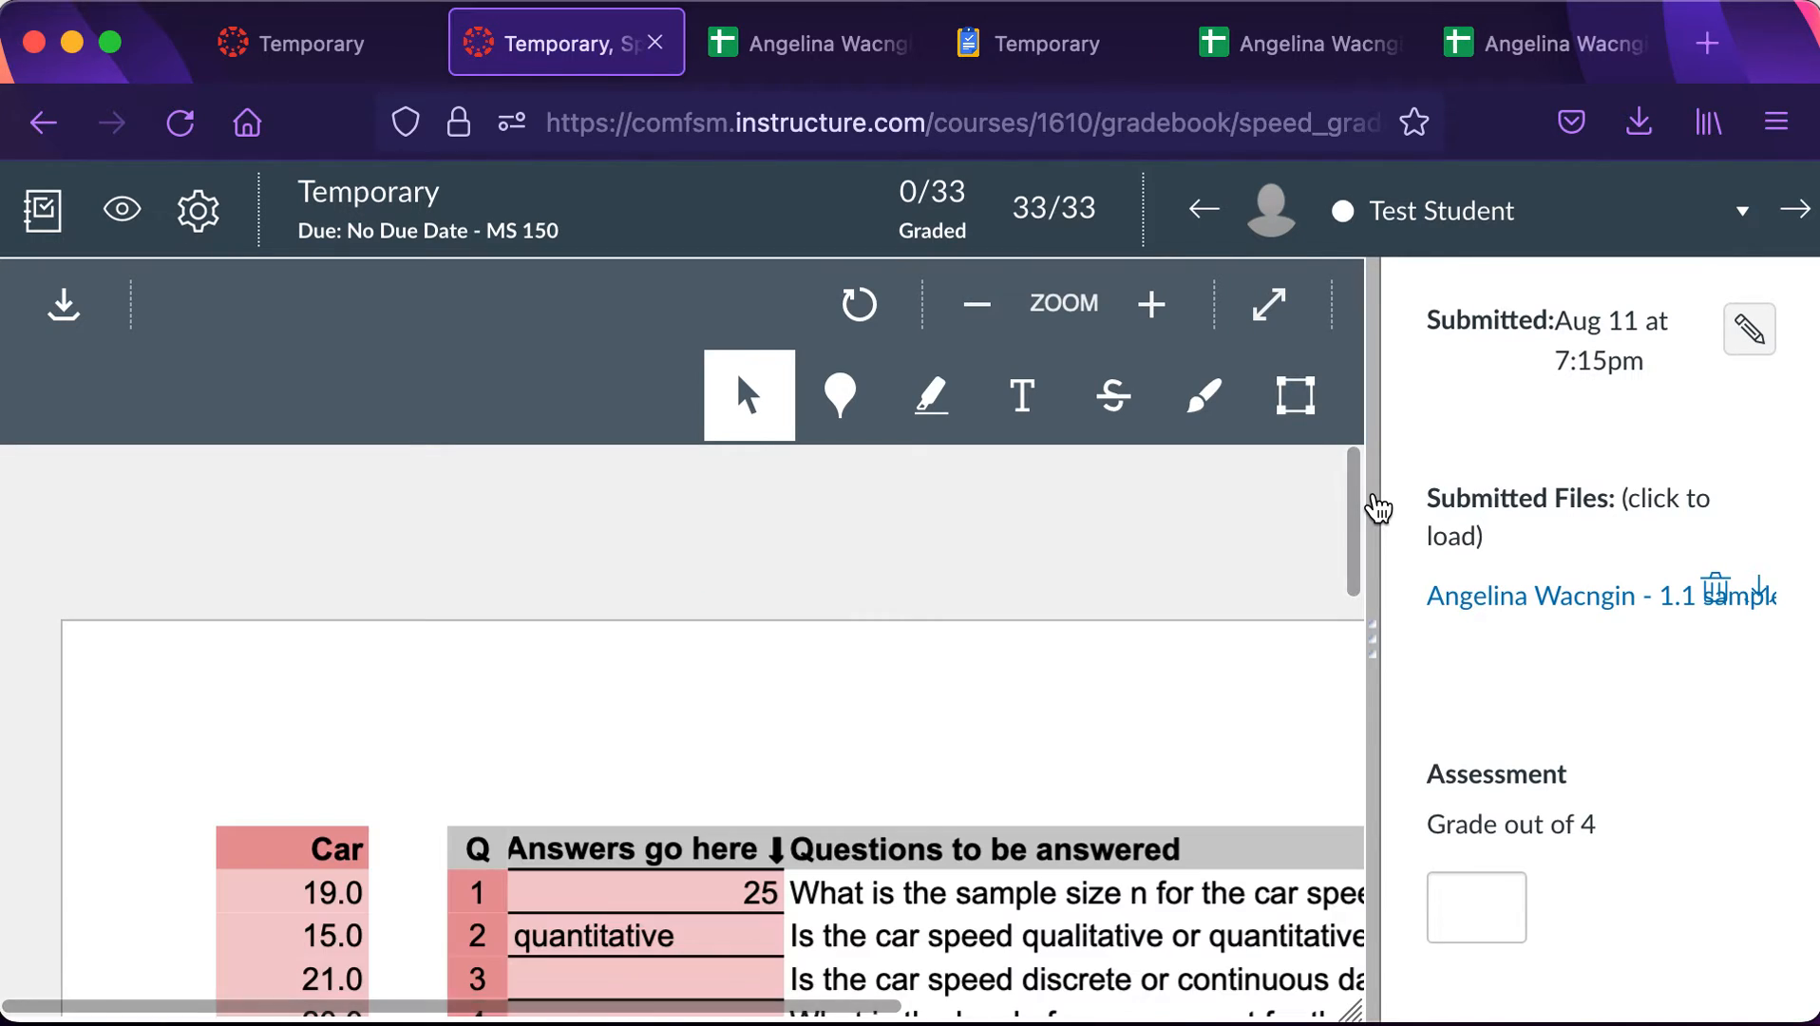
scroll(1149, 662, "down", 4)
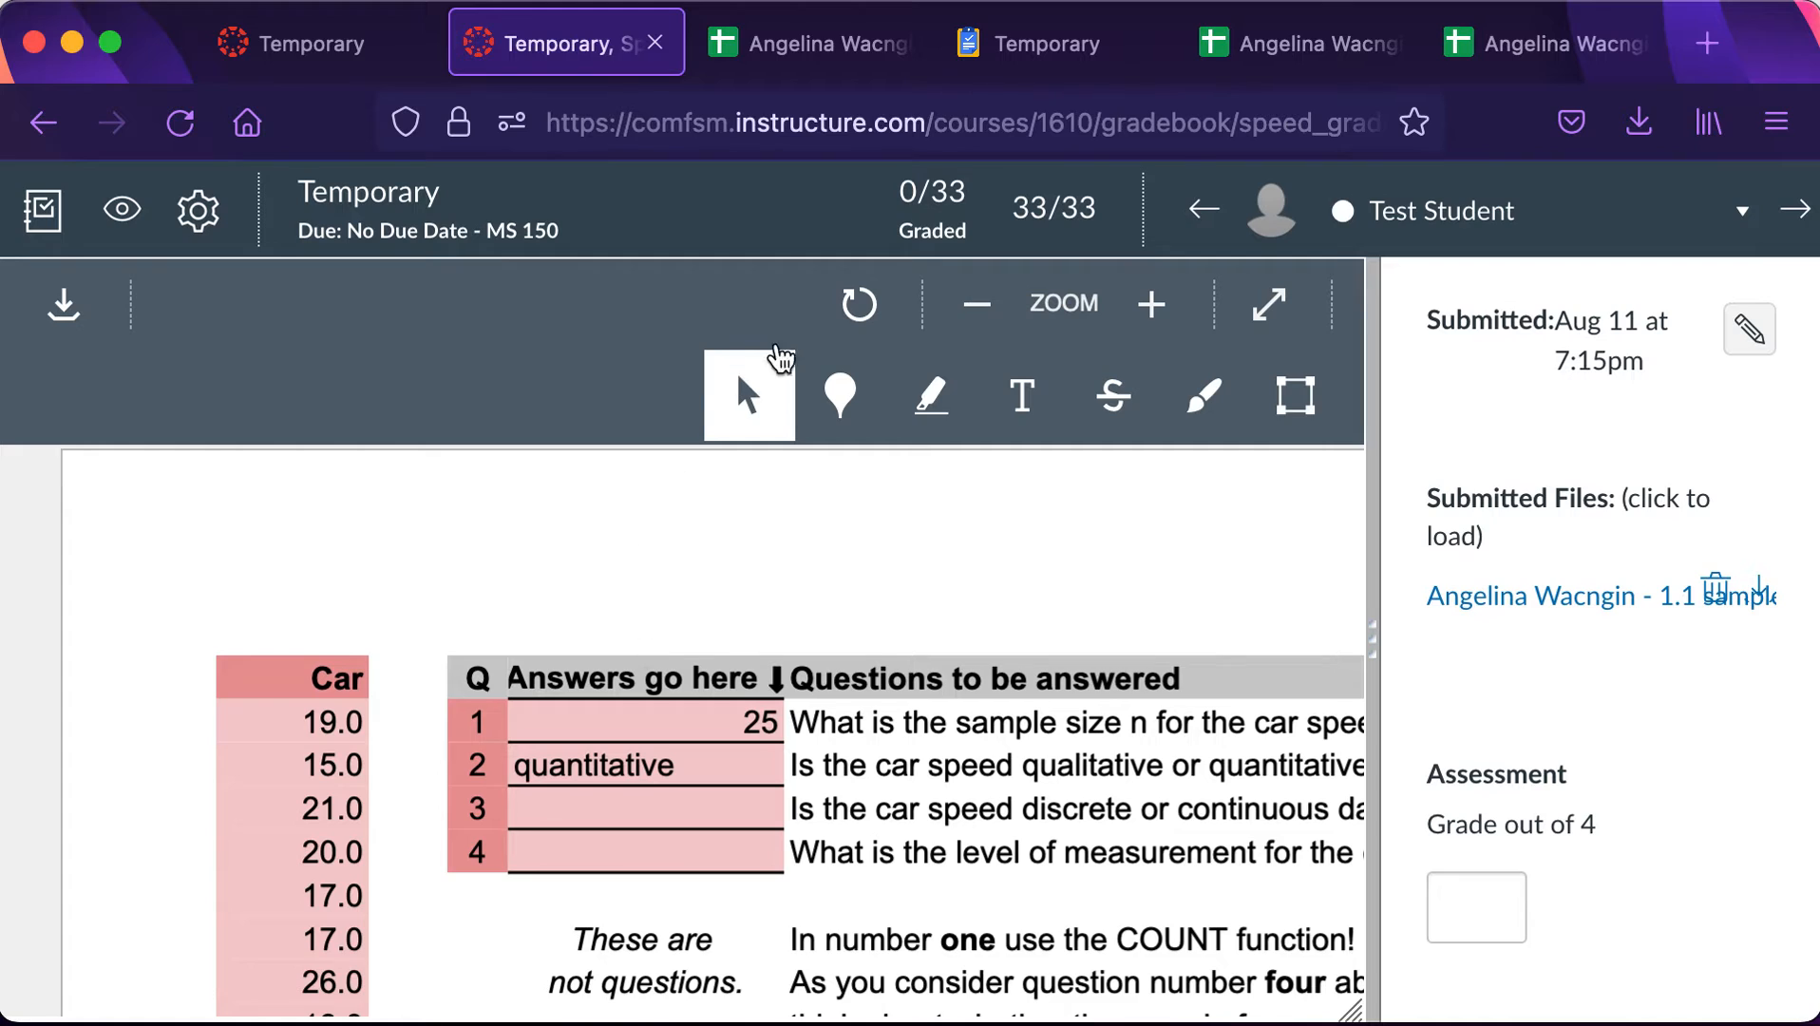
Draft the assignment comment "Make comments" for the test student's submission.
left_click(1460, 907)
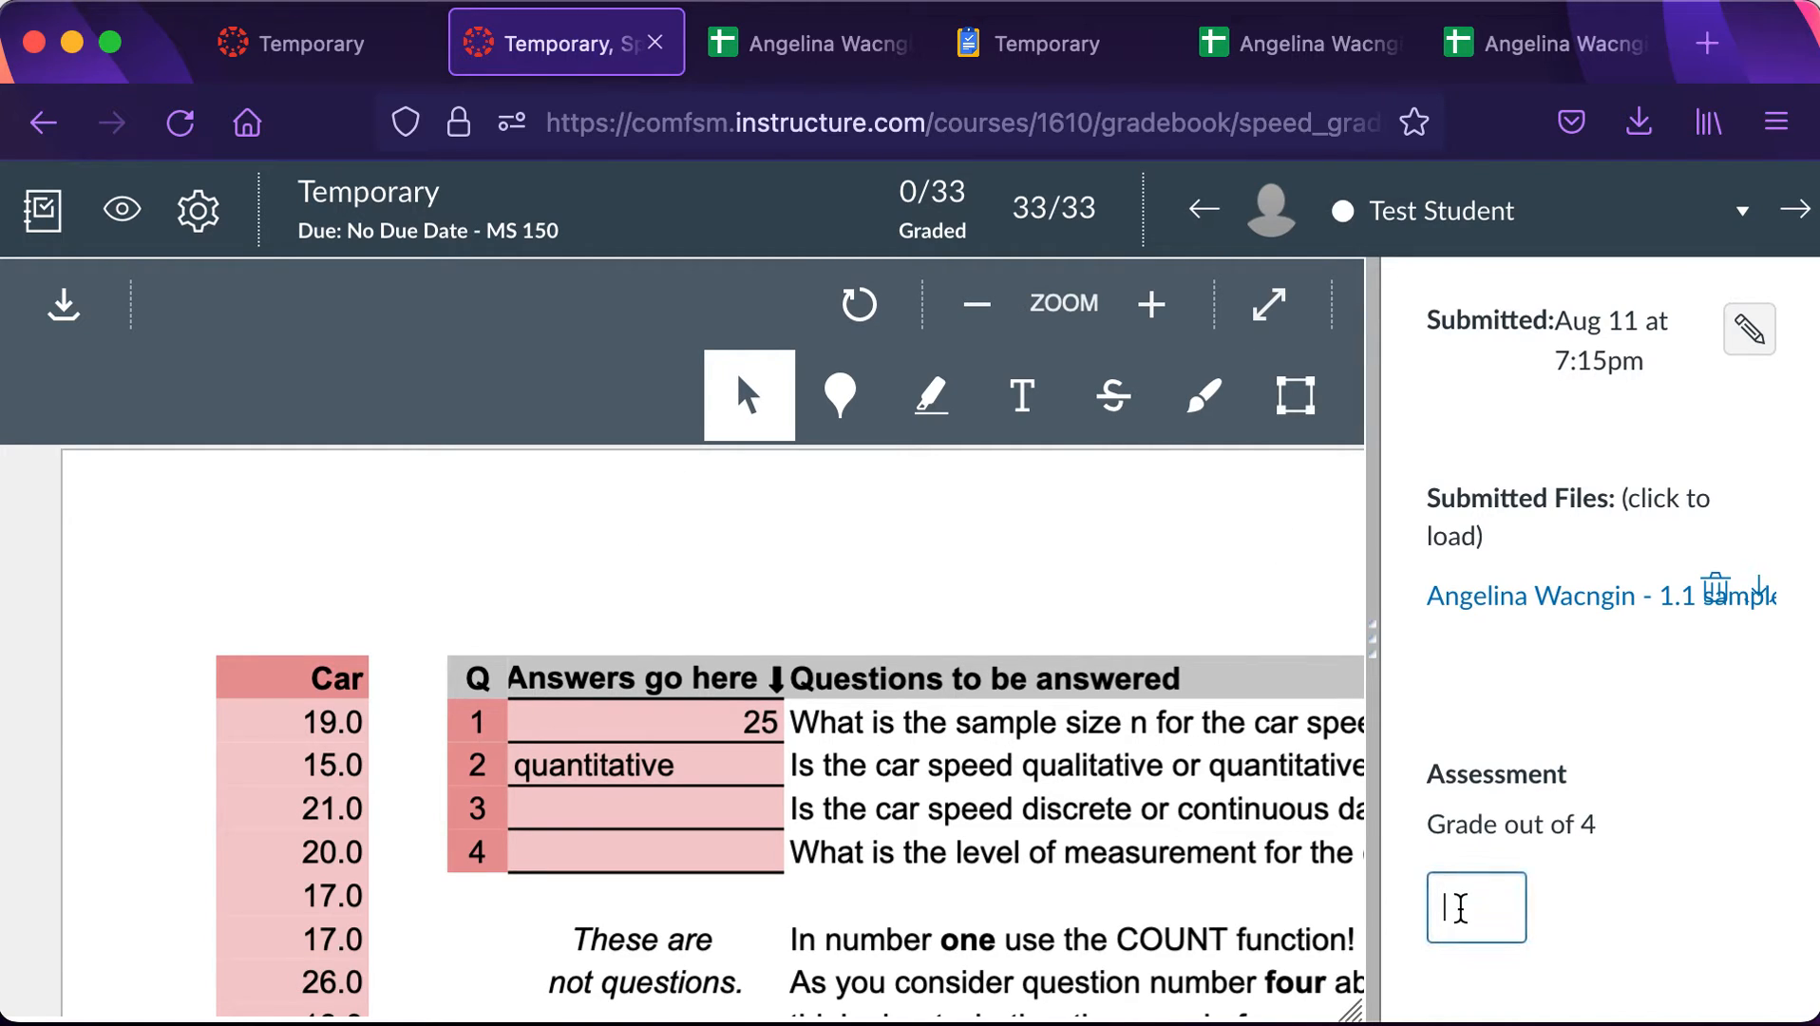
scroll(1460, 907, "down", 5)
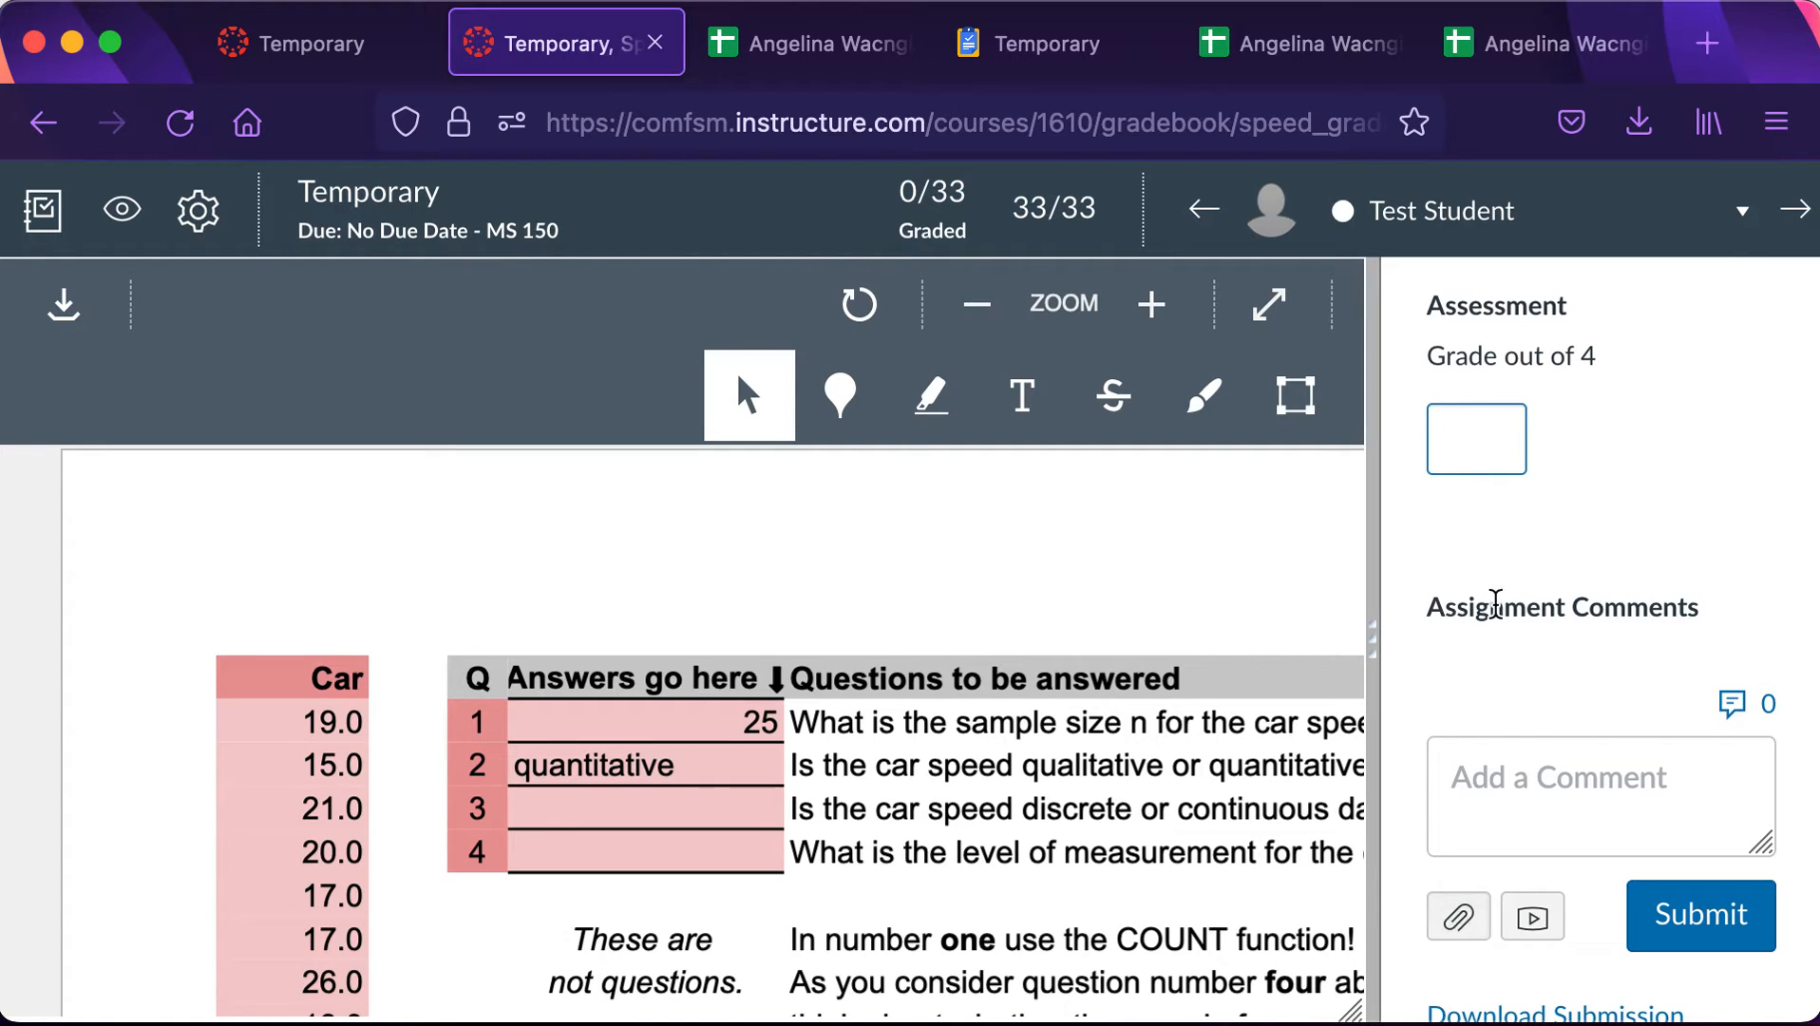
left_click(1517, 770)
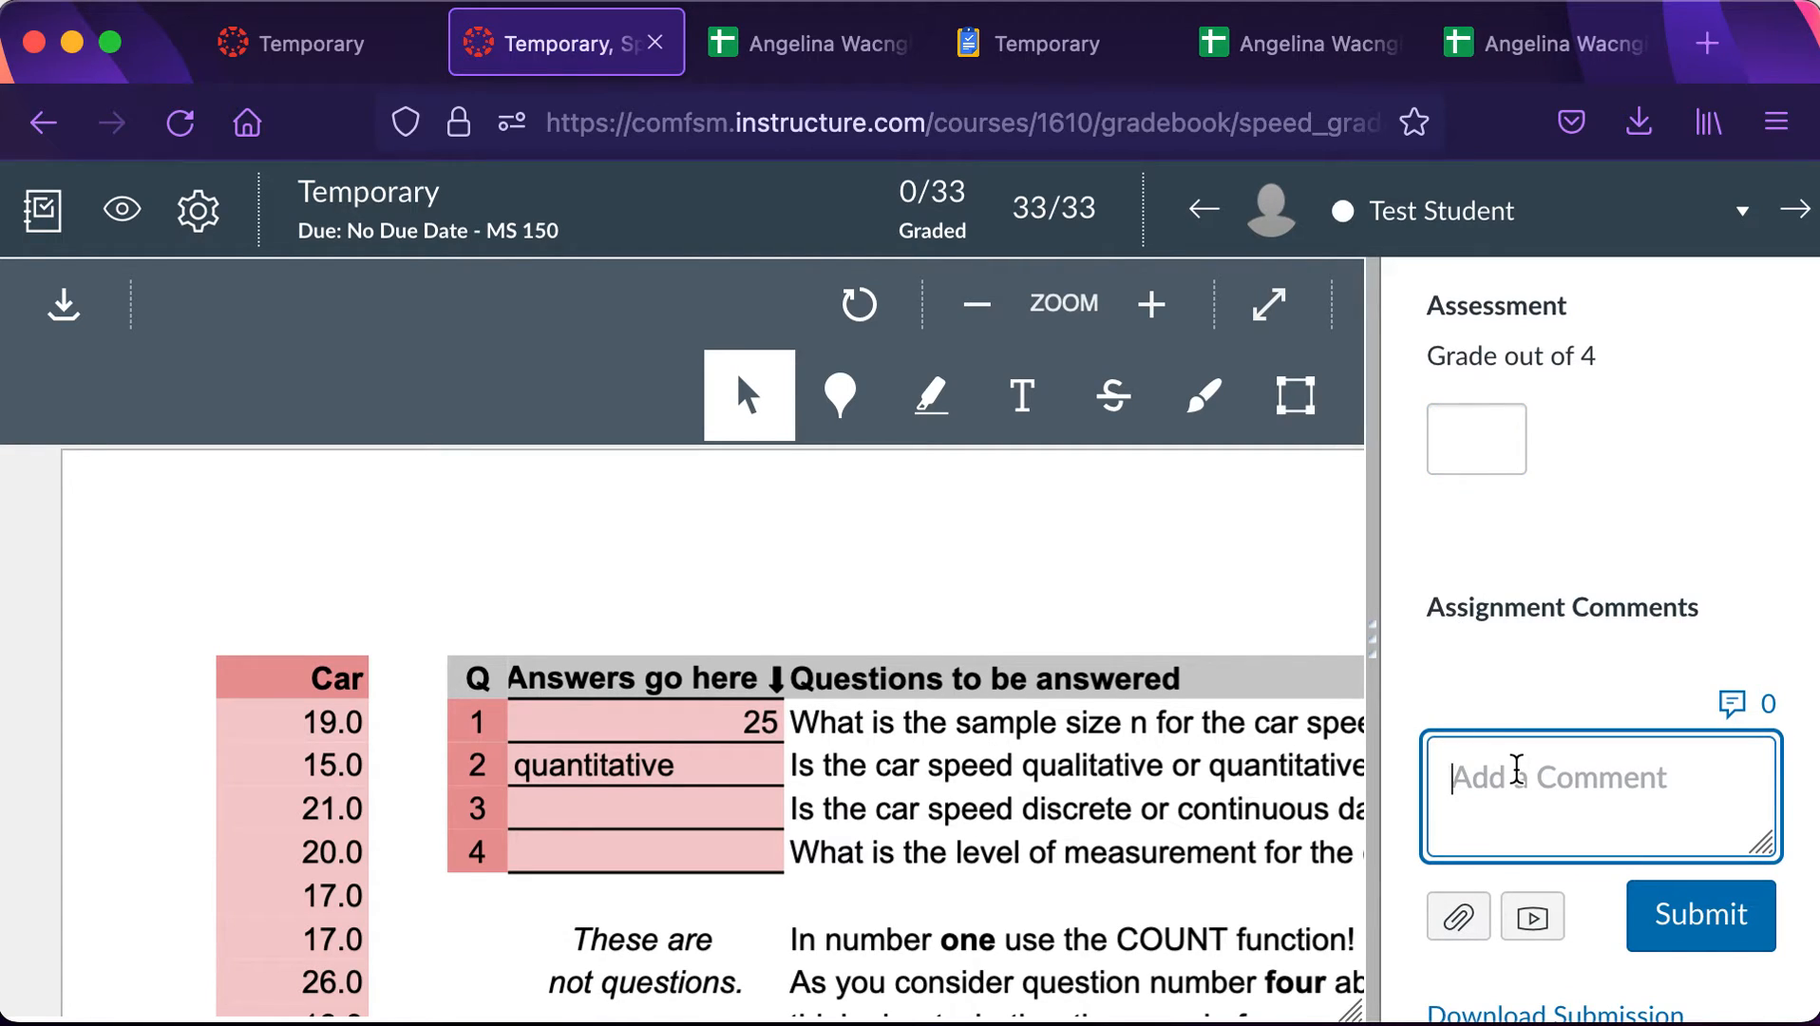
type("Make comments")
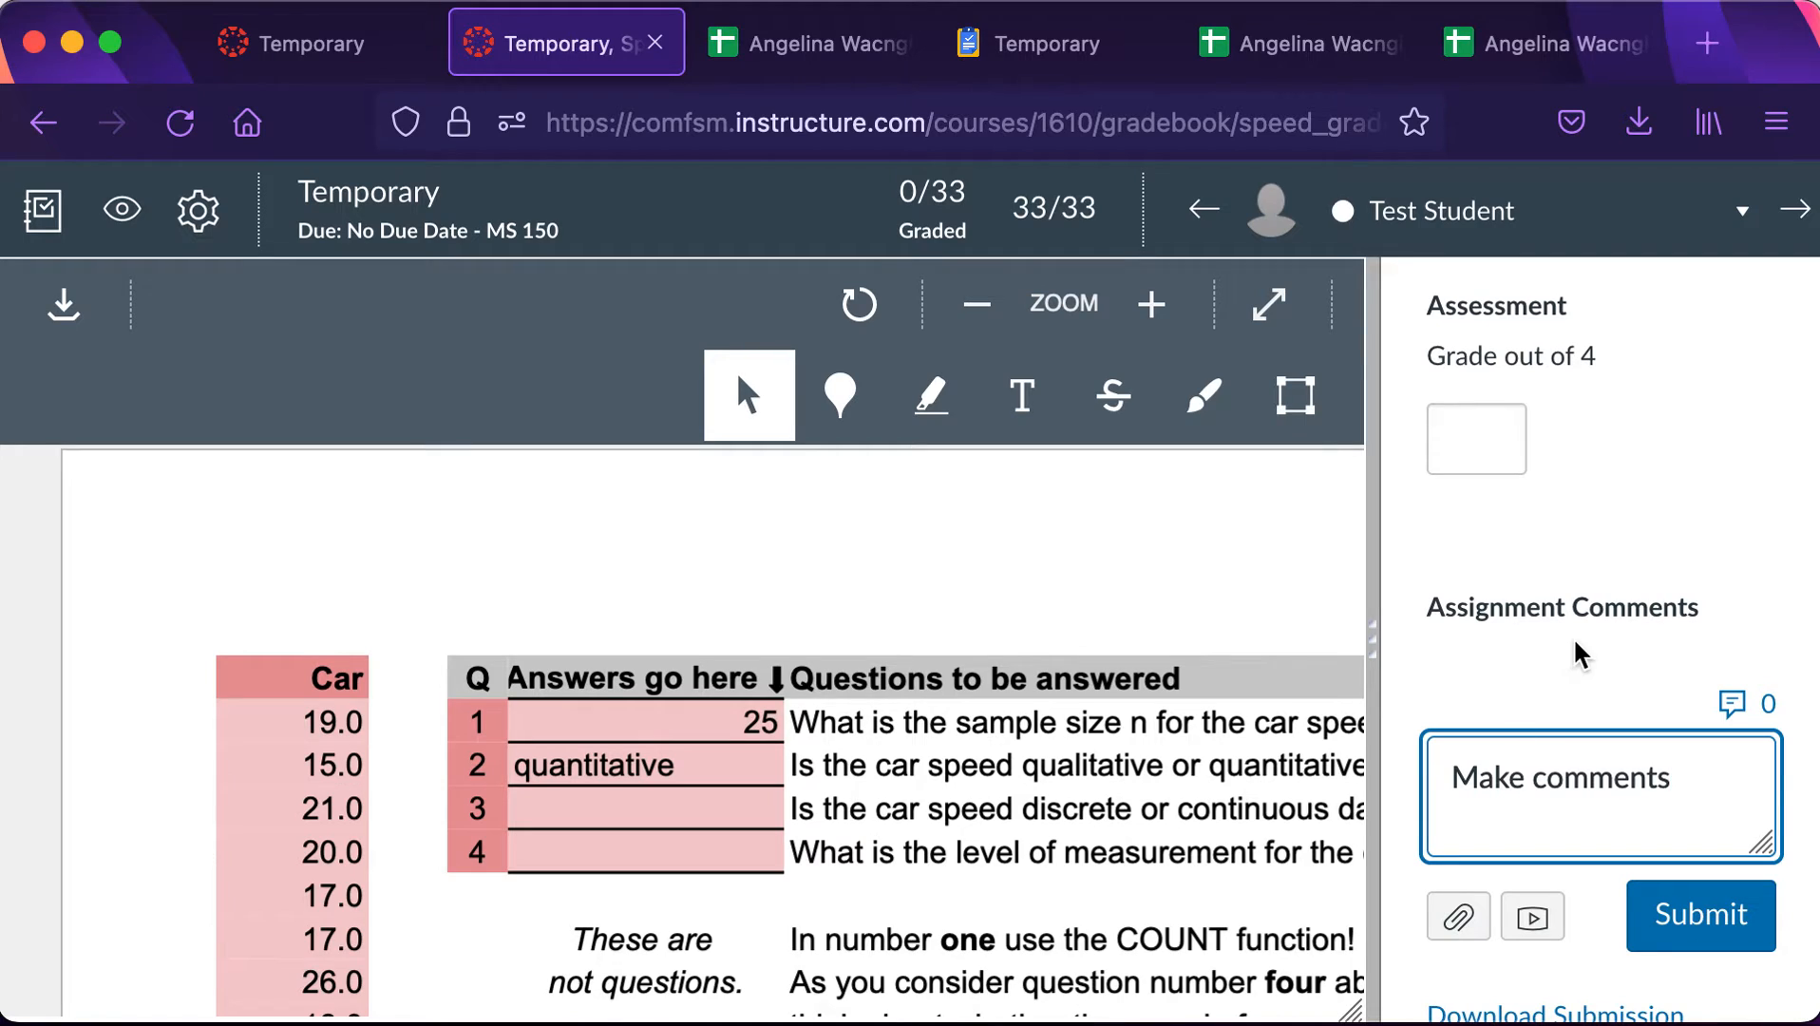
Examine the SpeedGrader grade field, comment area, submitted file link and the question text in the document preview.
scroll(1577, 649, "up", 5)
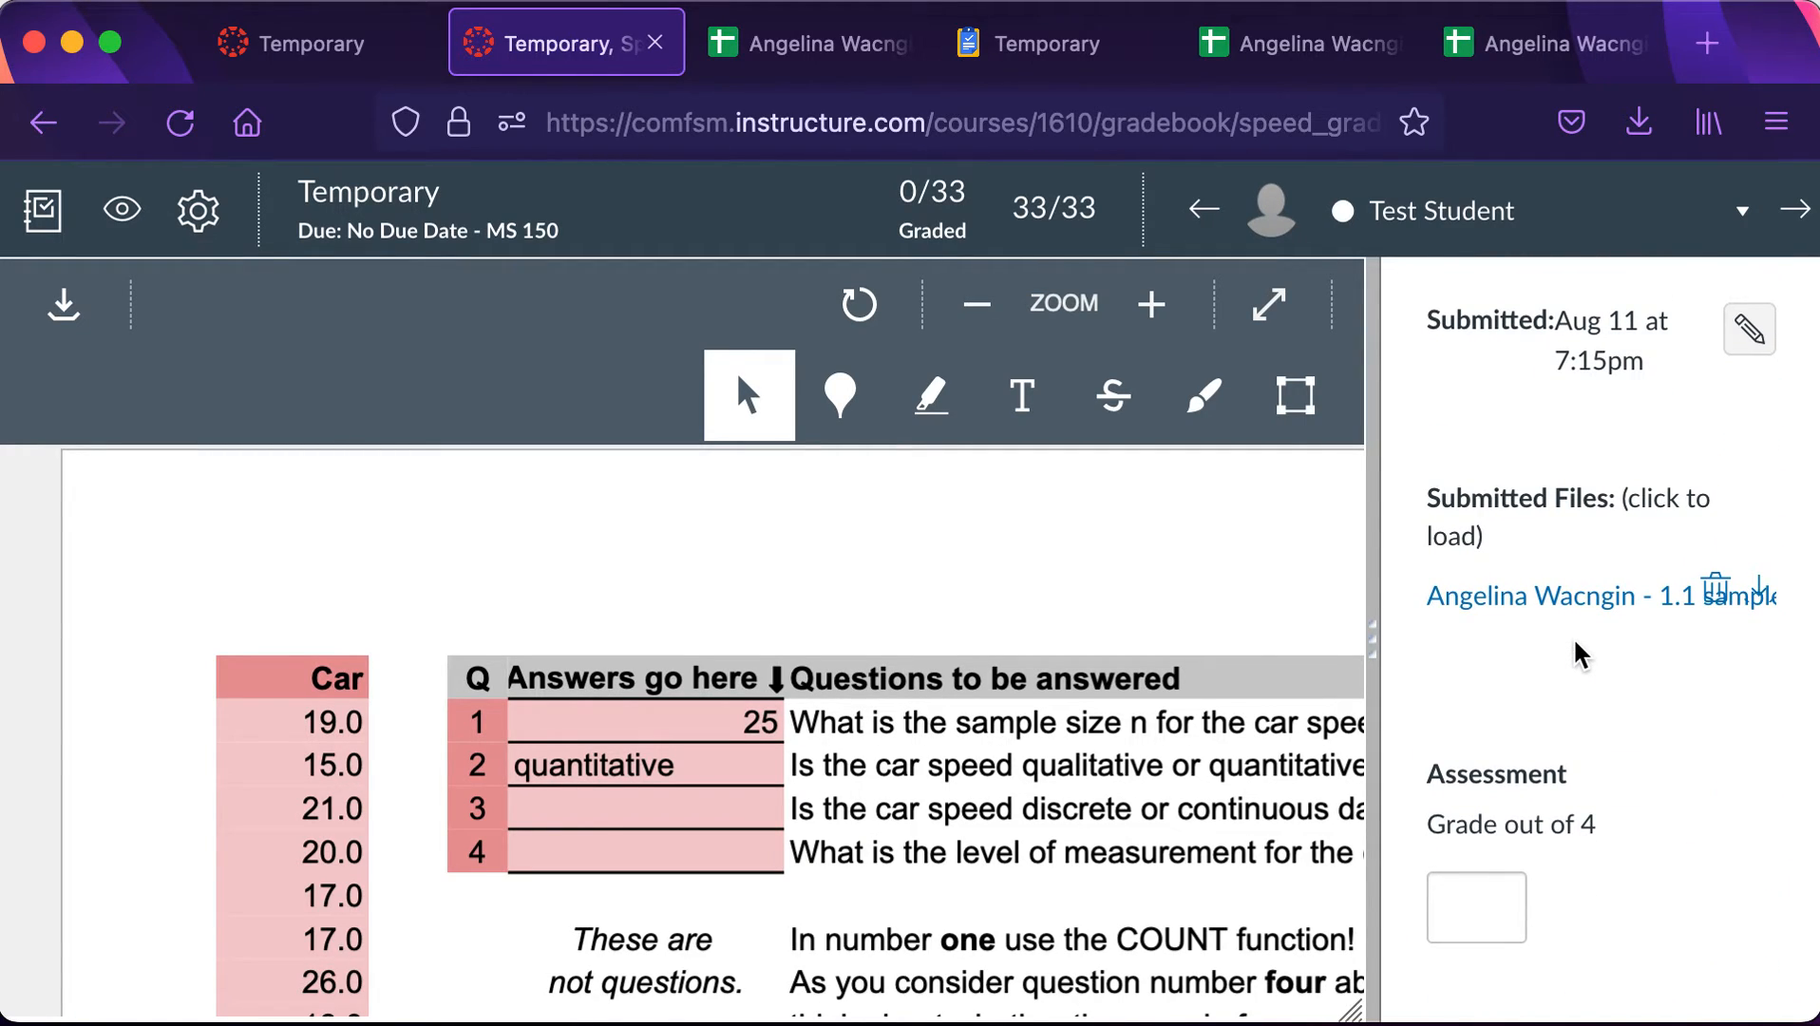
scroll(1577, 655, "down", 5)
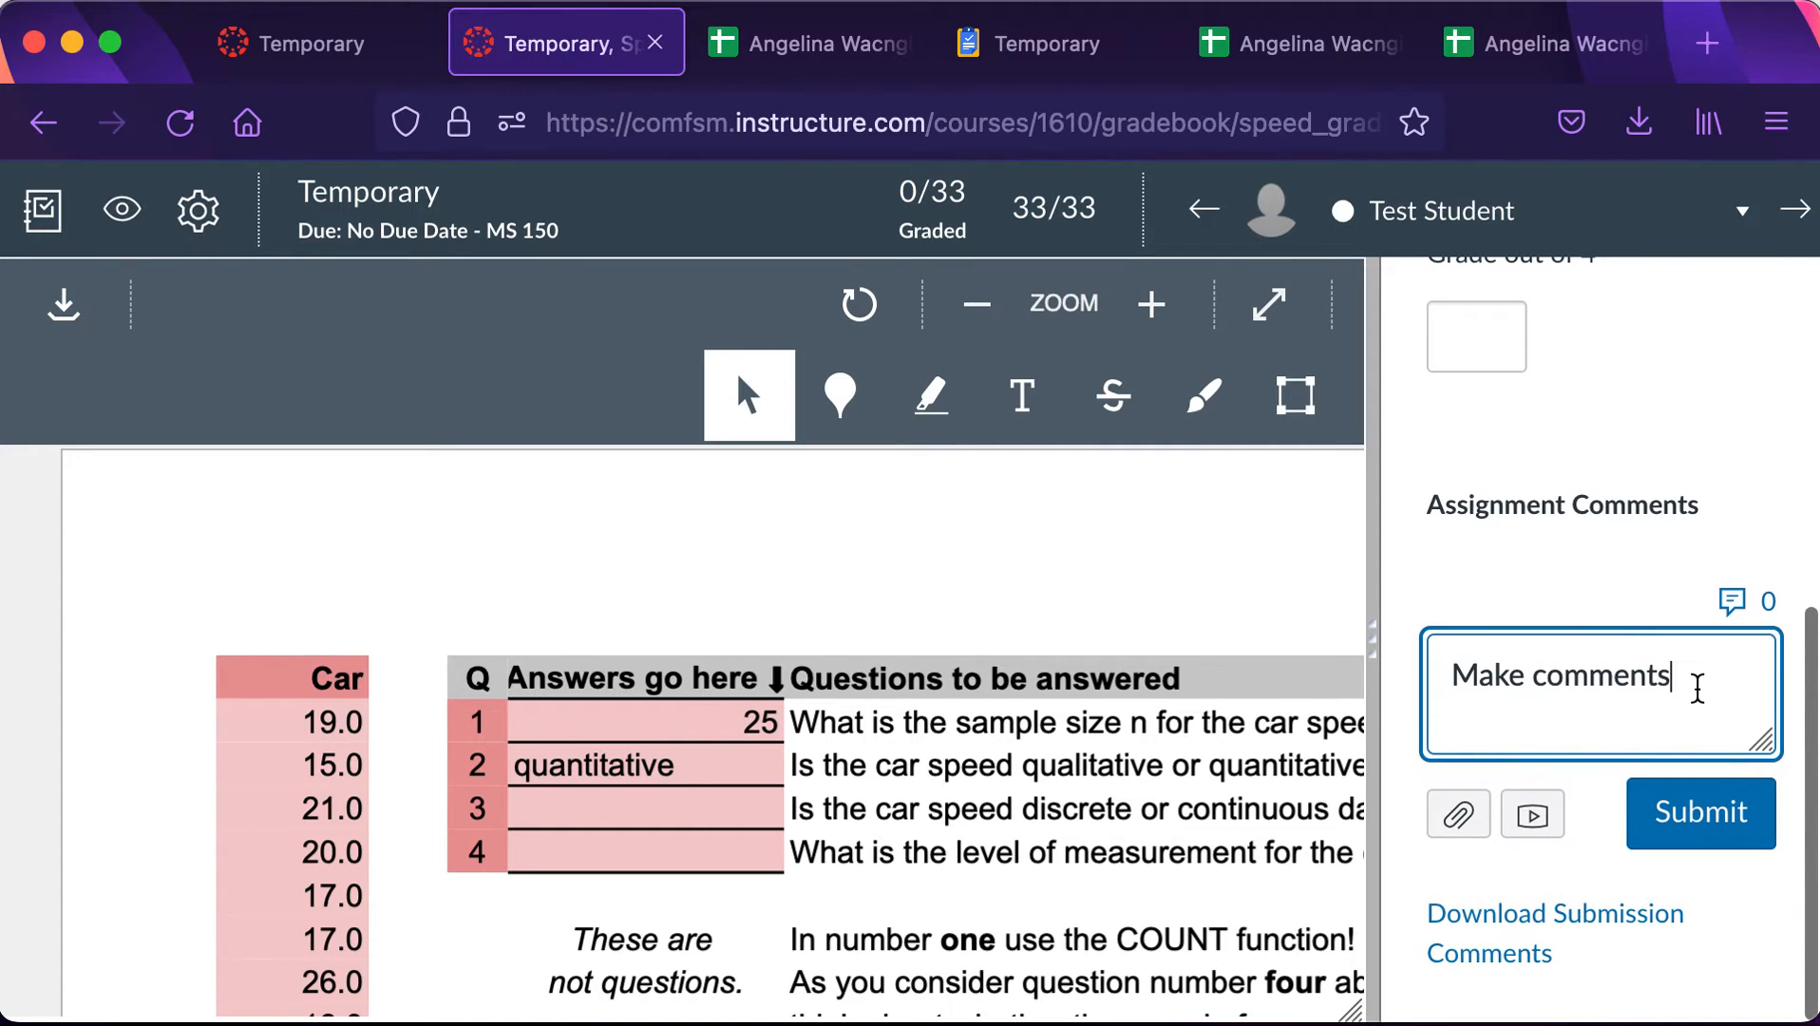
scroll(1695, 685, "up", 2)
scroll(1695, 685, "down", 3)
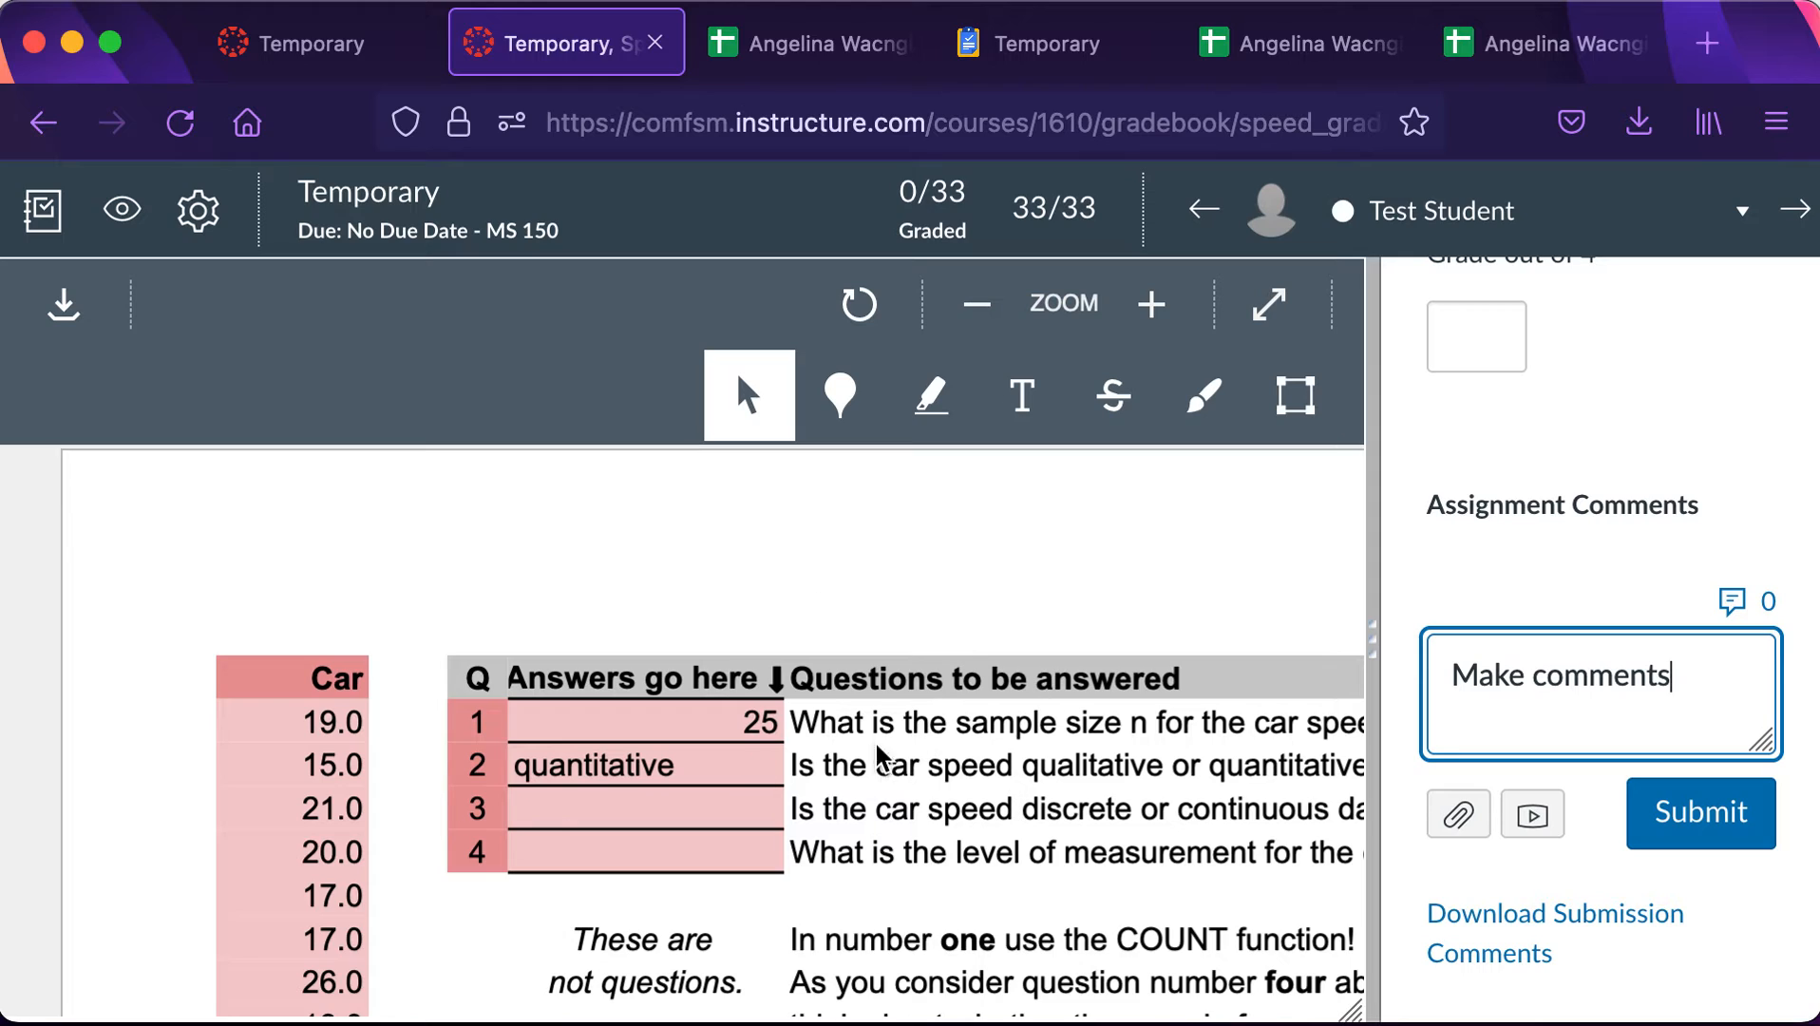
scroll(861, 779, "down", 1)
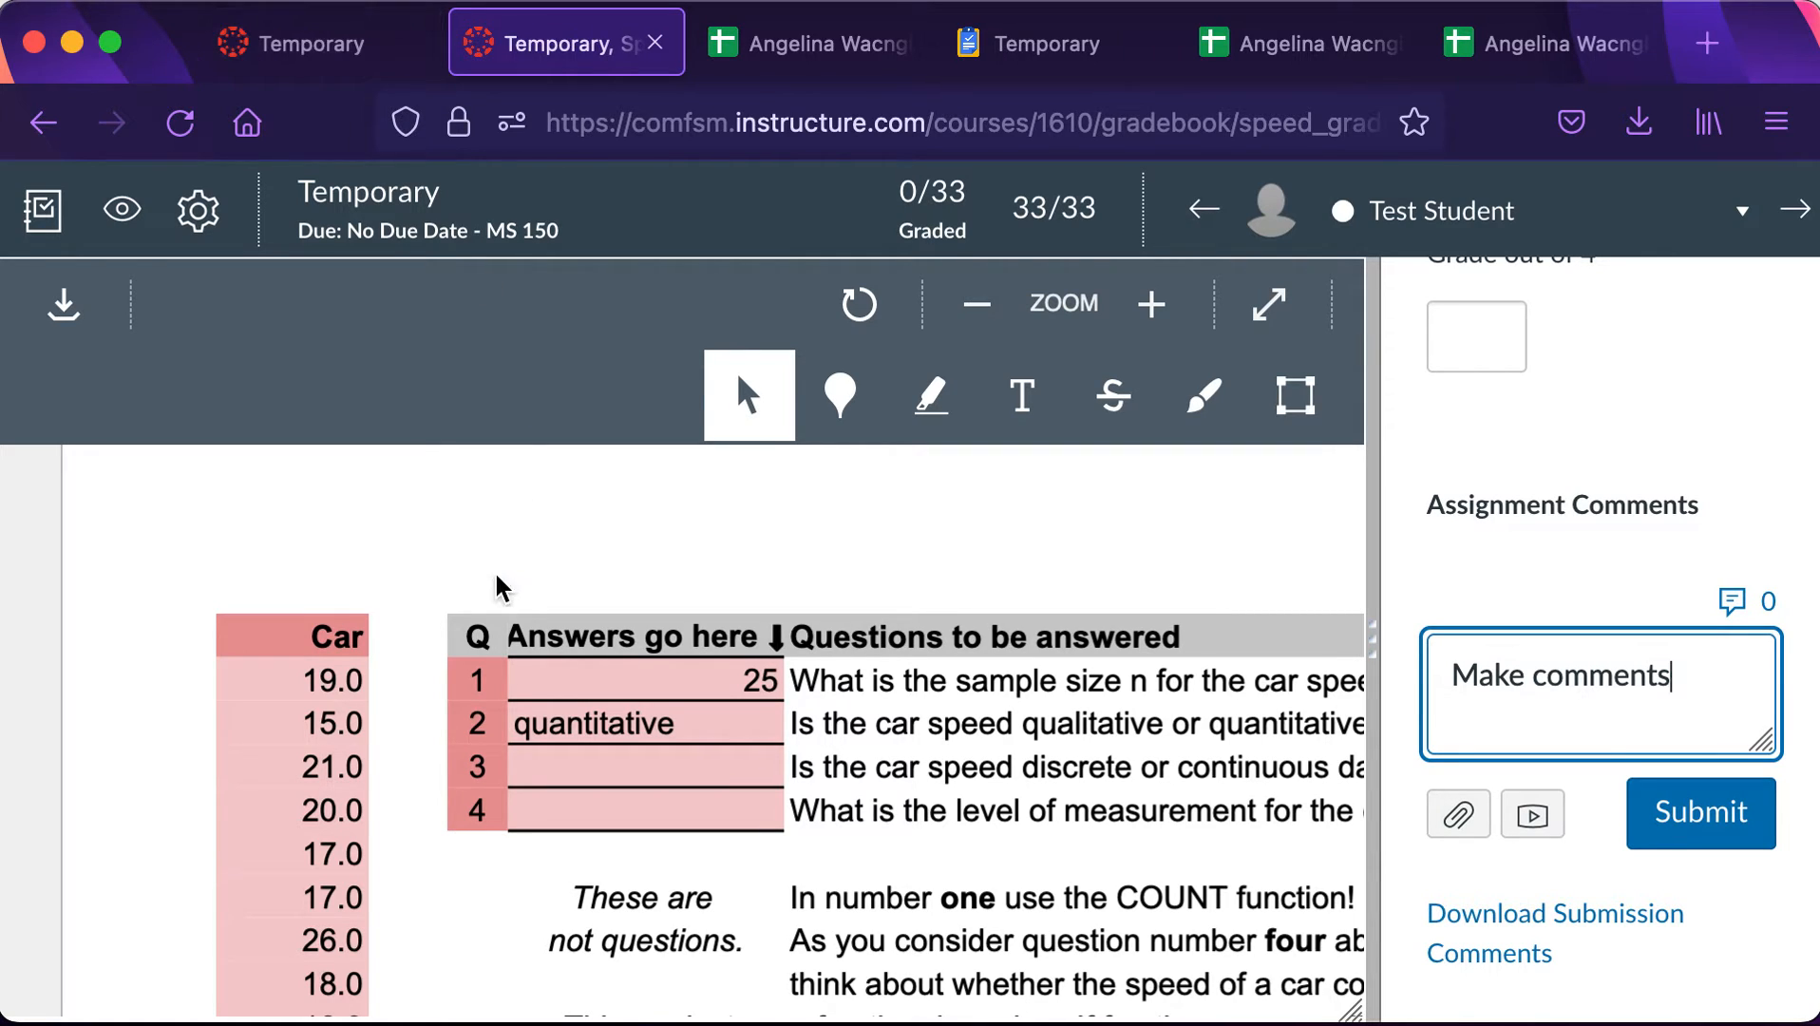
scroll(497, 587, "up", 5)
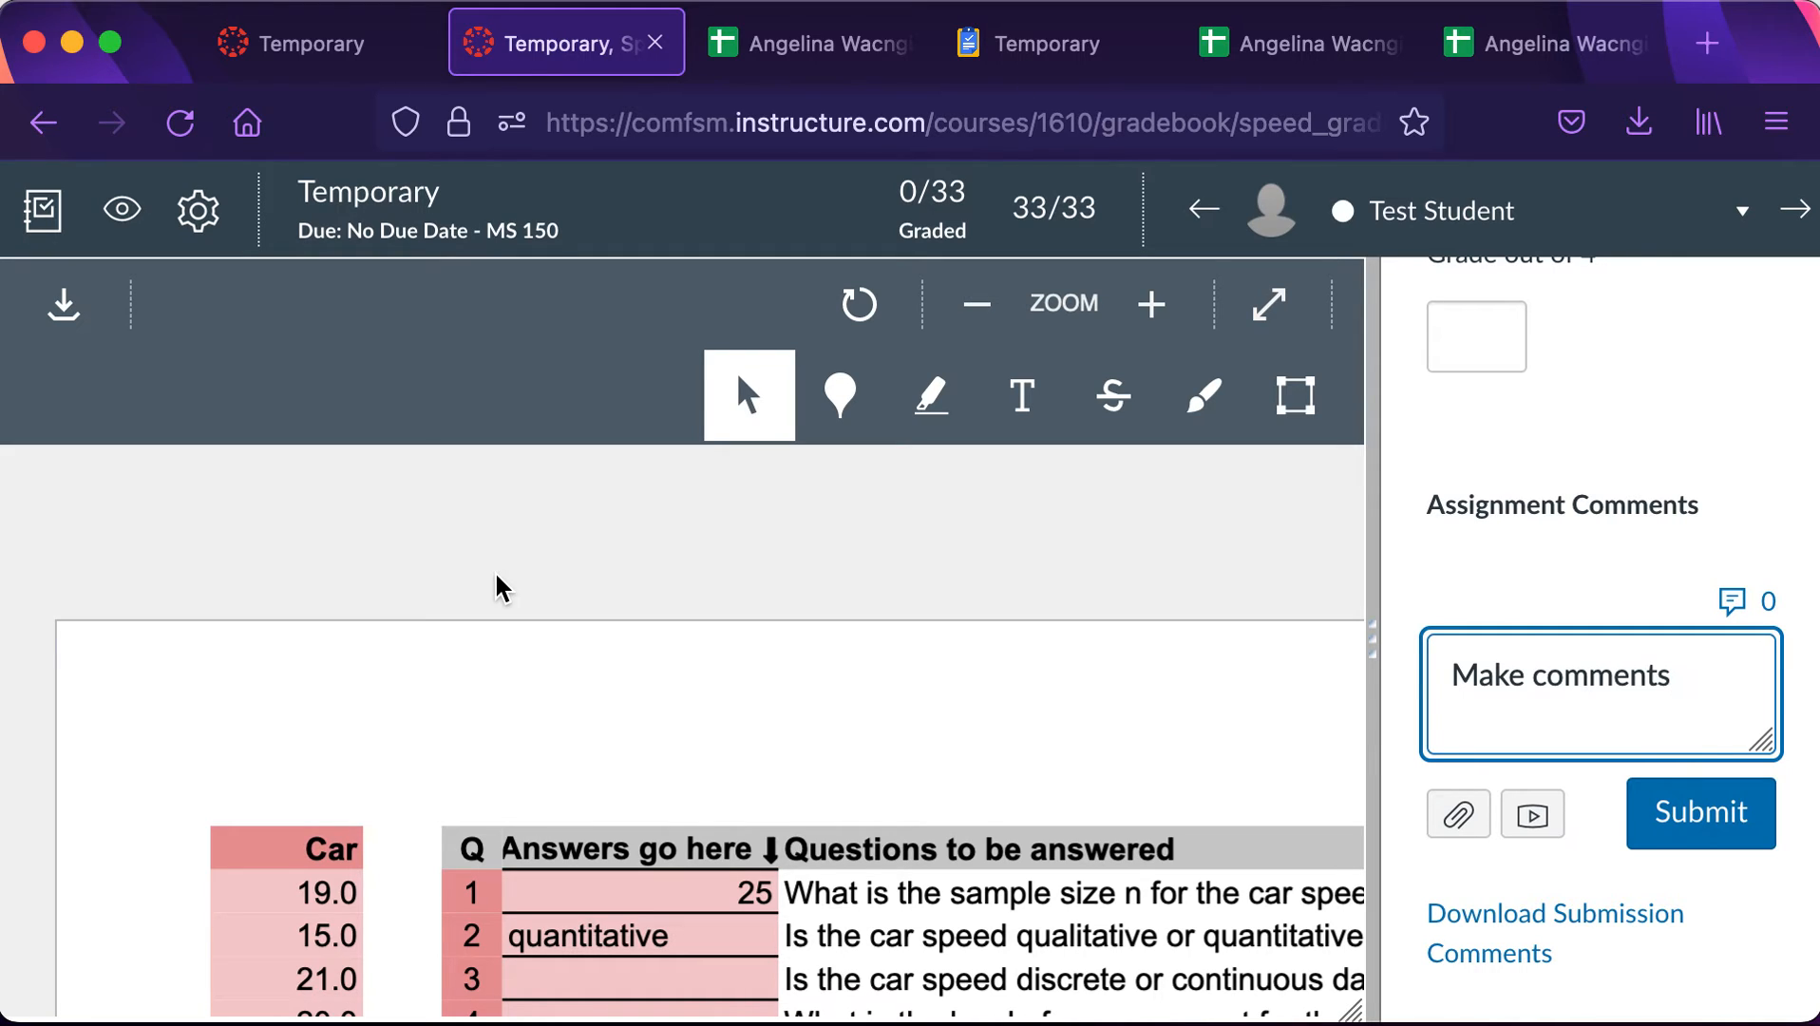
scroll(1414, 588, "up", 5)
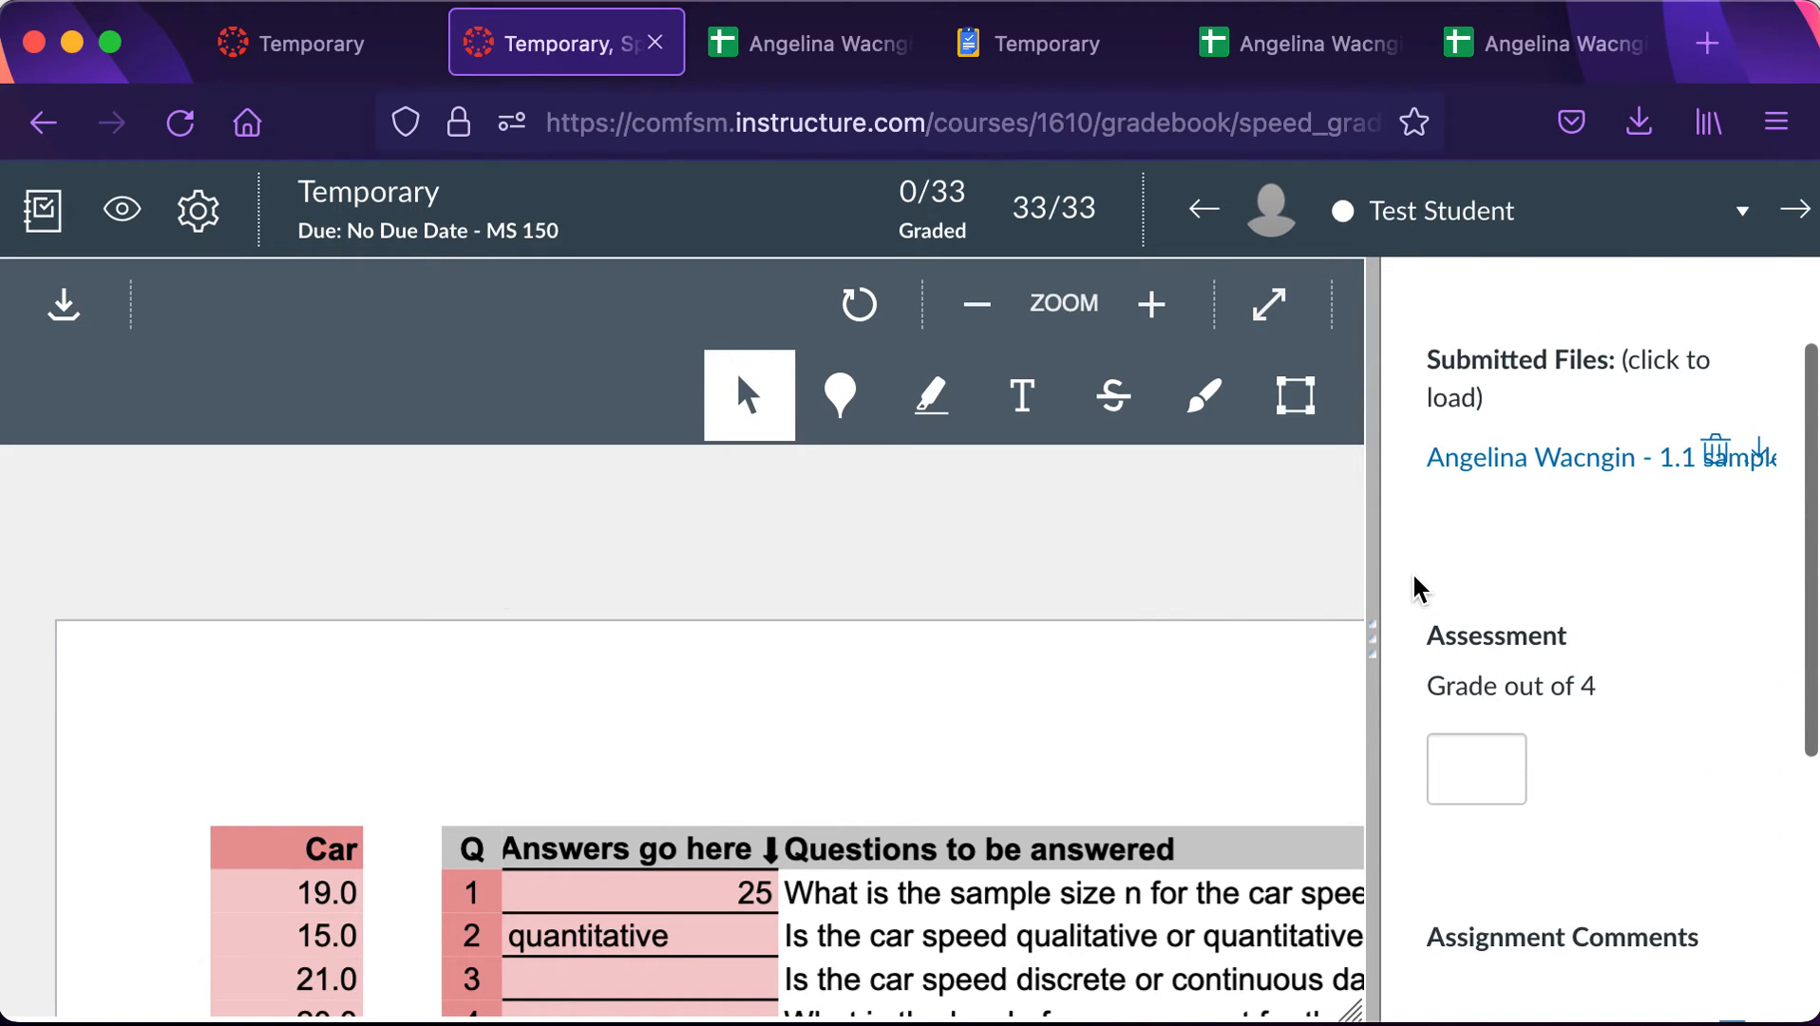
scroll(1579, 806, "down", 3)
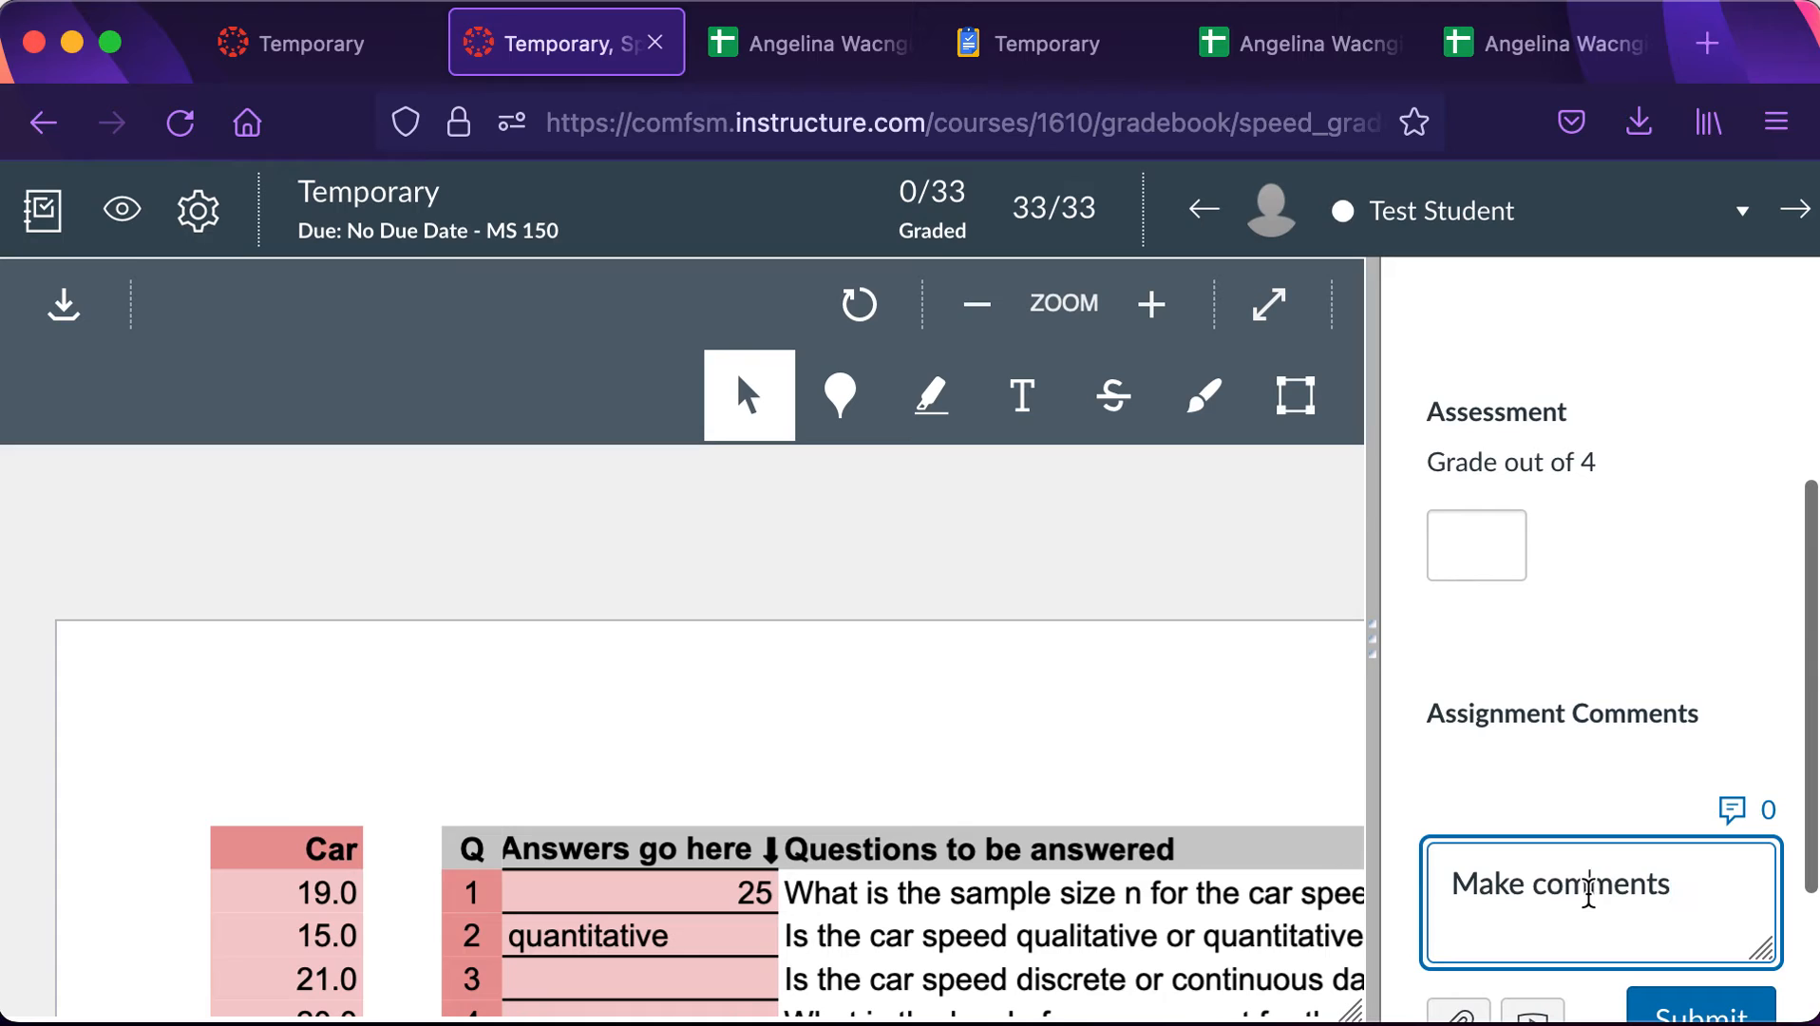
left_click(1453, 542)
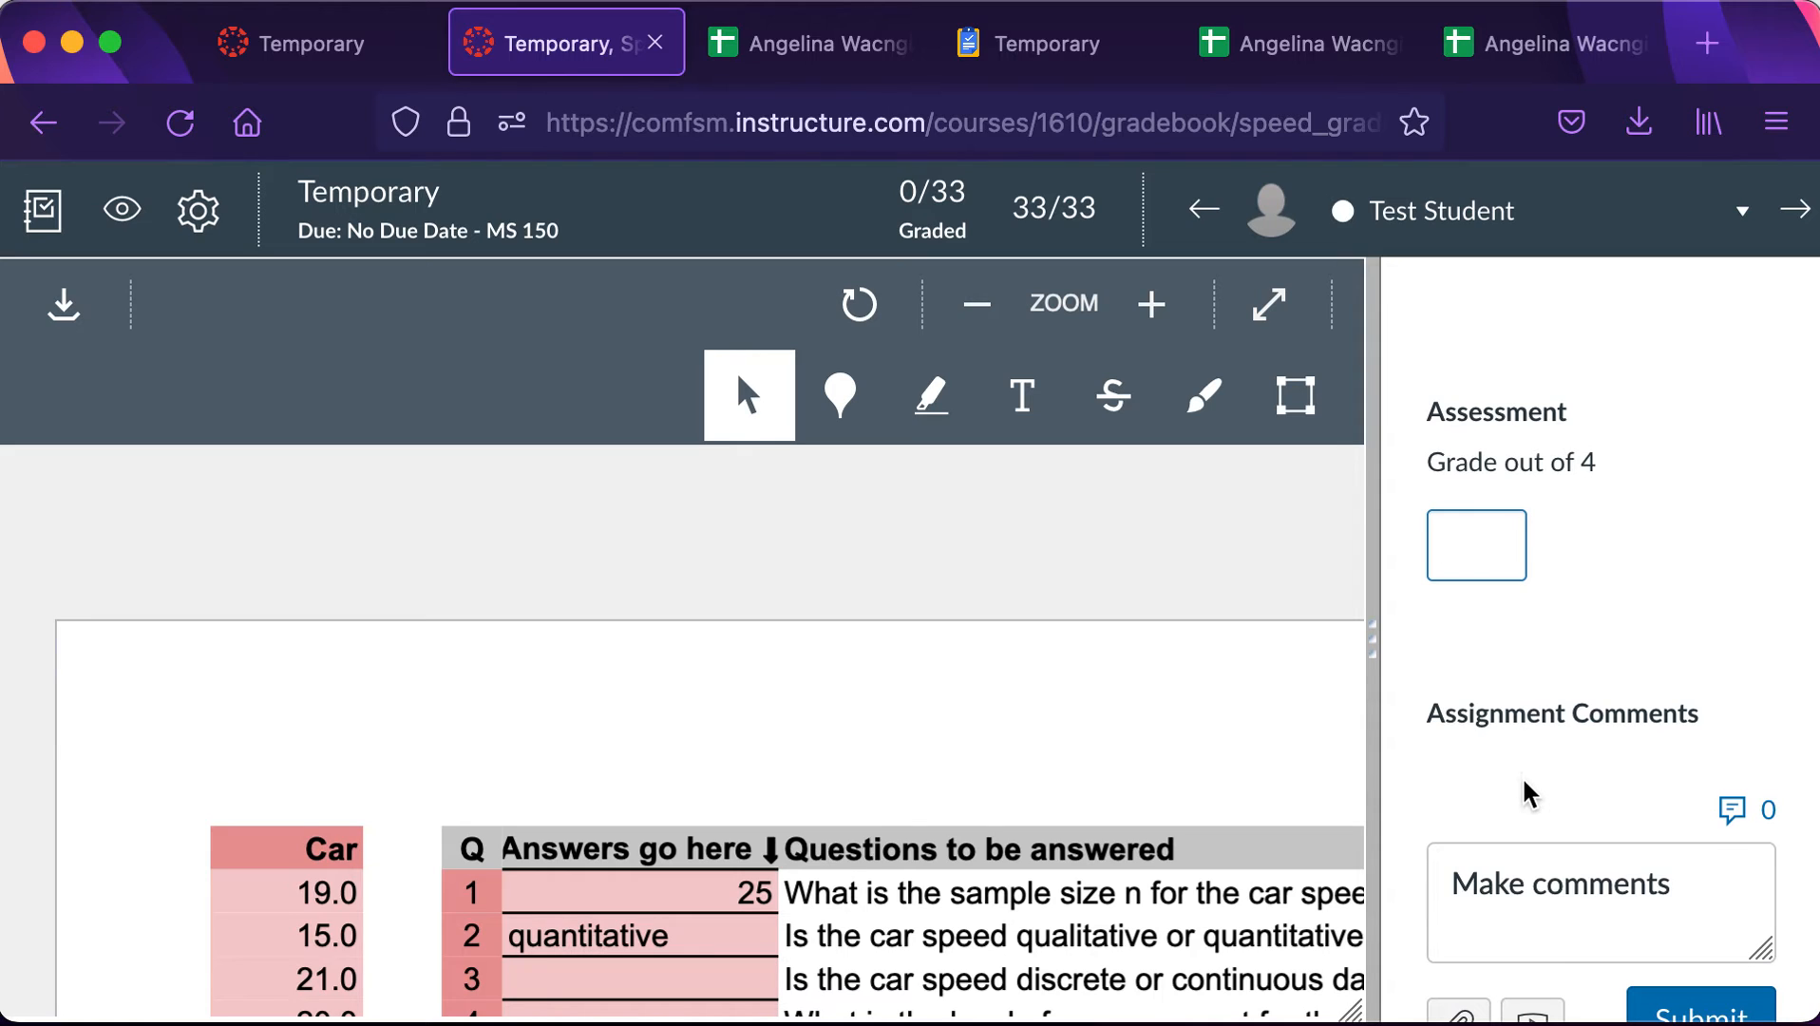
scroll(1528, 794, "down", 3)
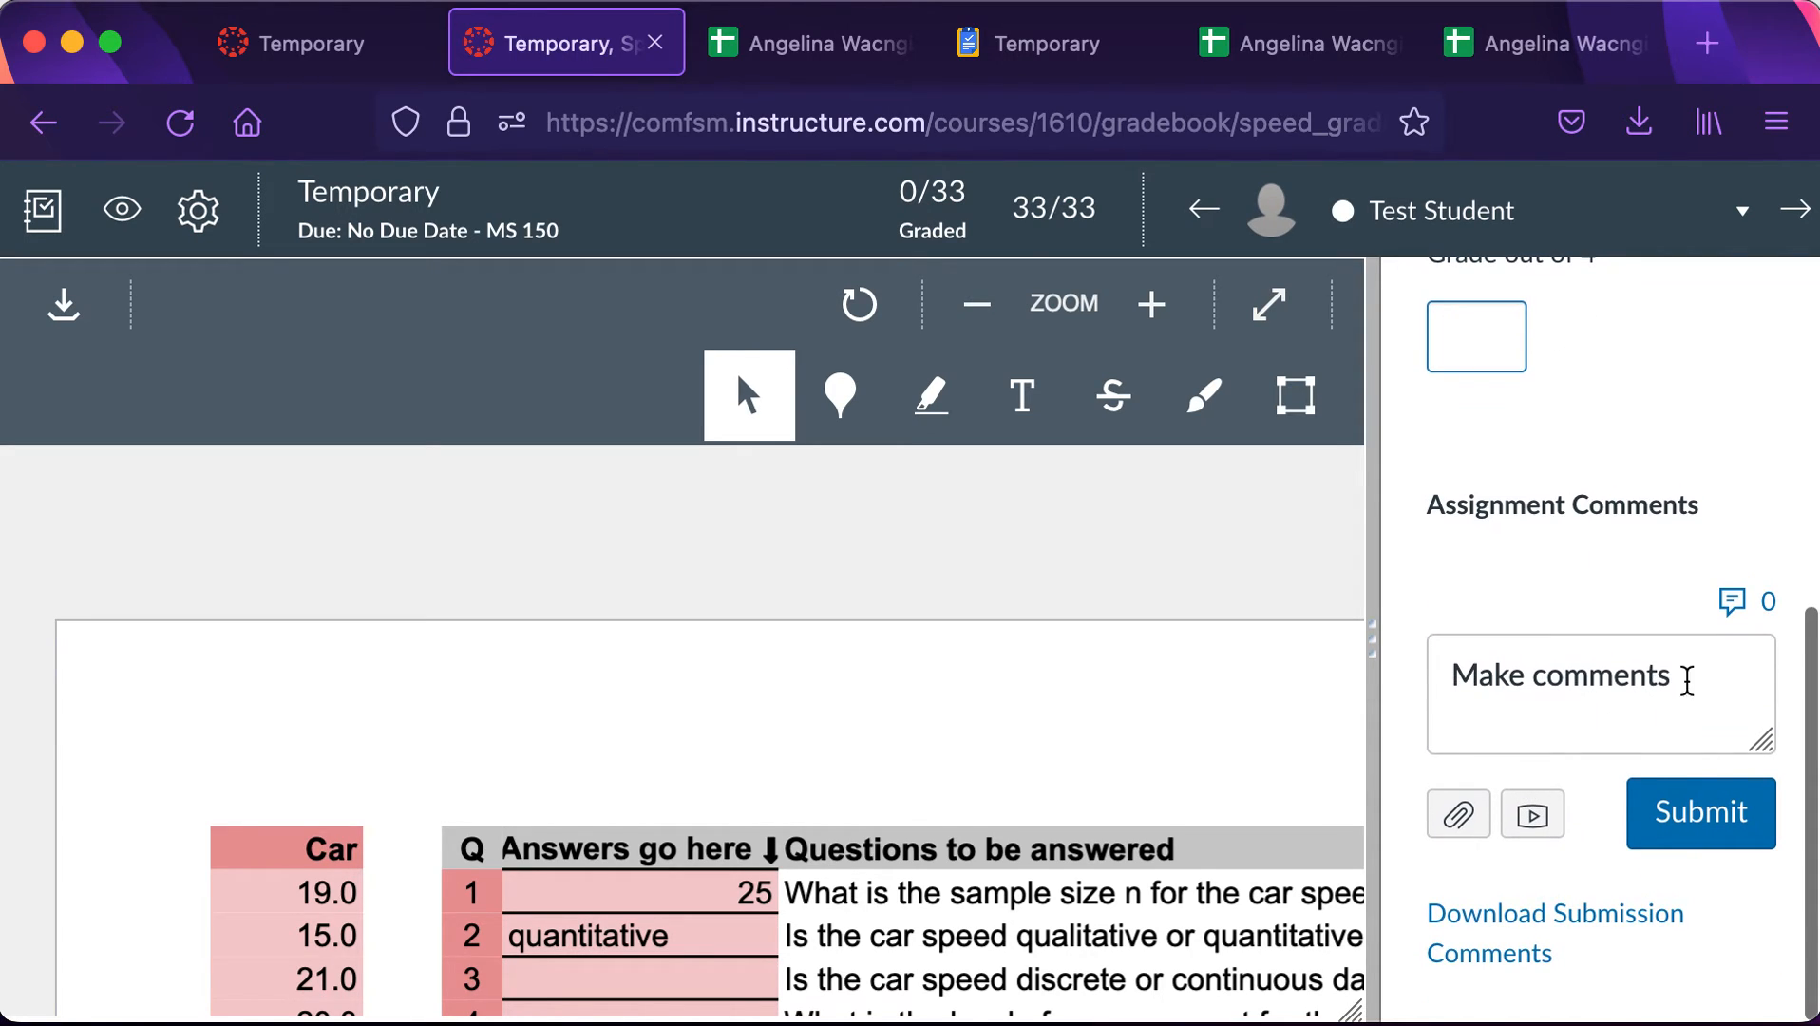
scroll(1233, 720, "right", 1)
scroll(1232, 720, "right", 5)
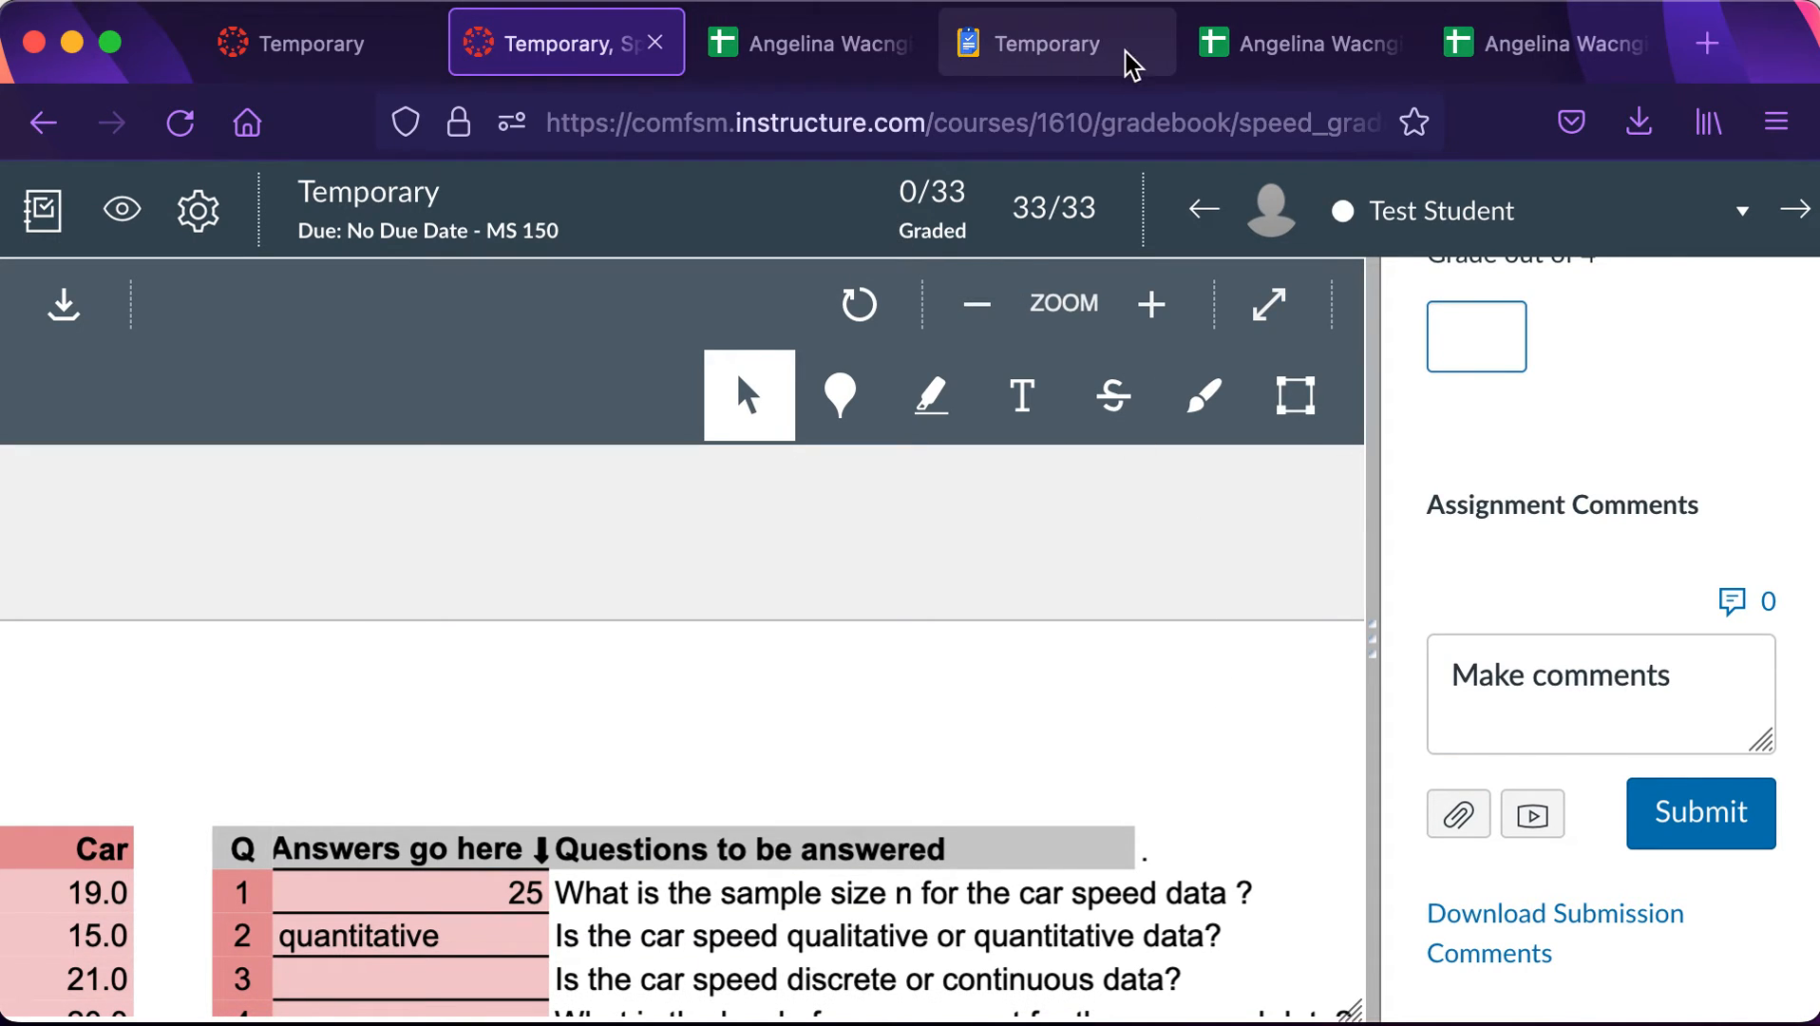
Review the student's spreadsheet, then check the attached file and resubmission option on the student's Google Assignments page.
left_click(1306, 47)
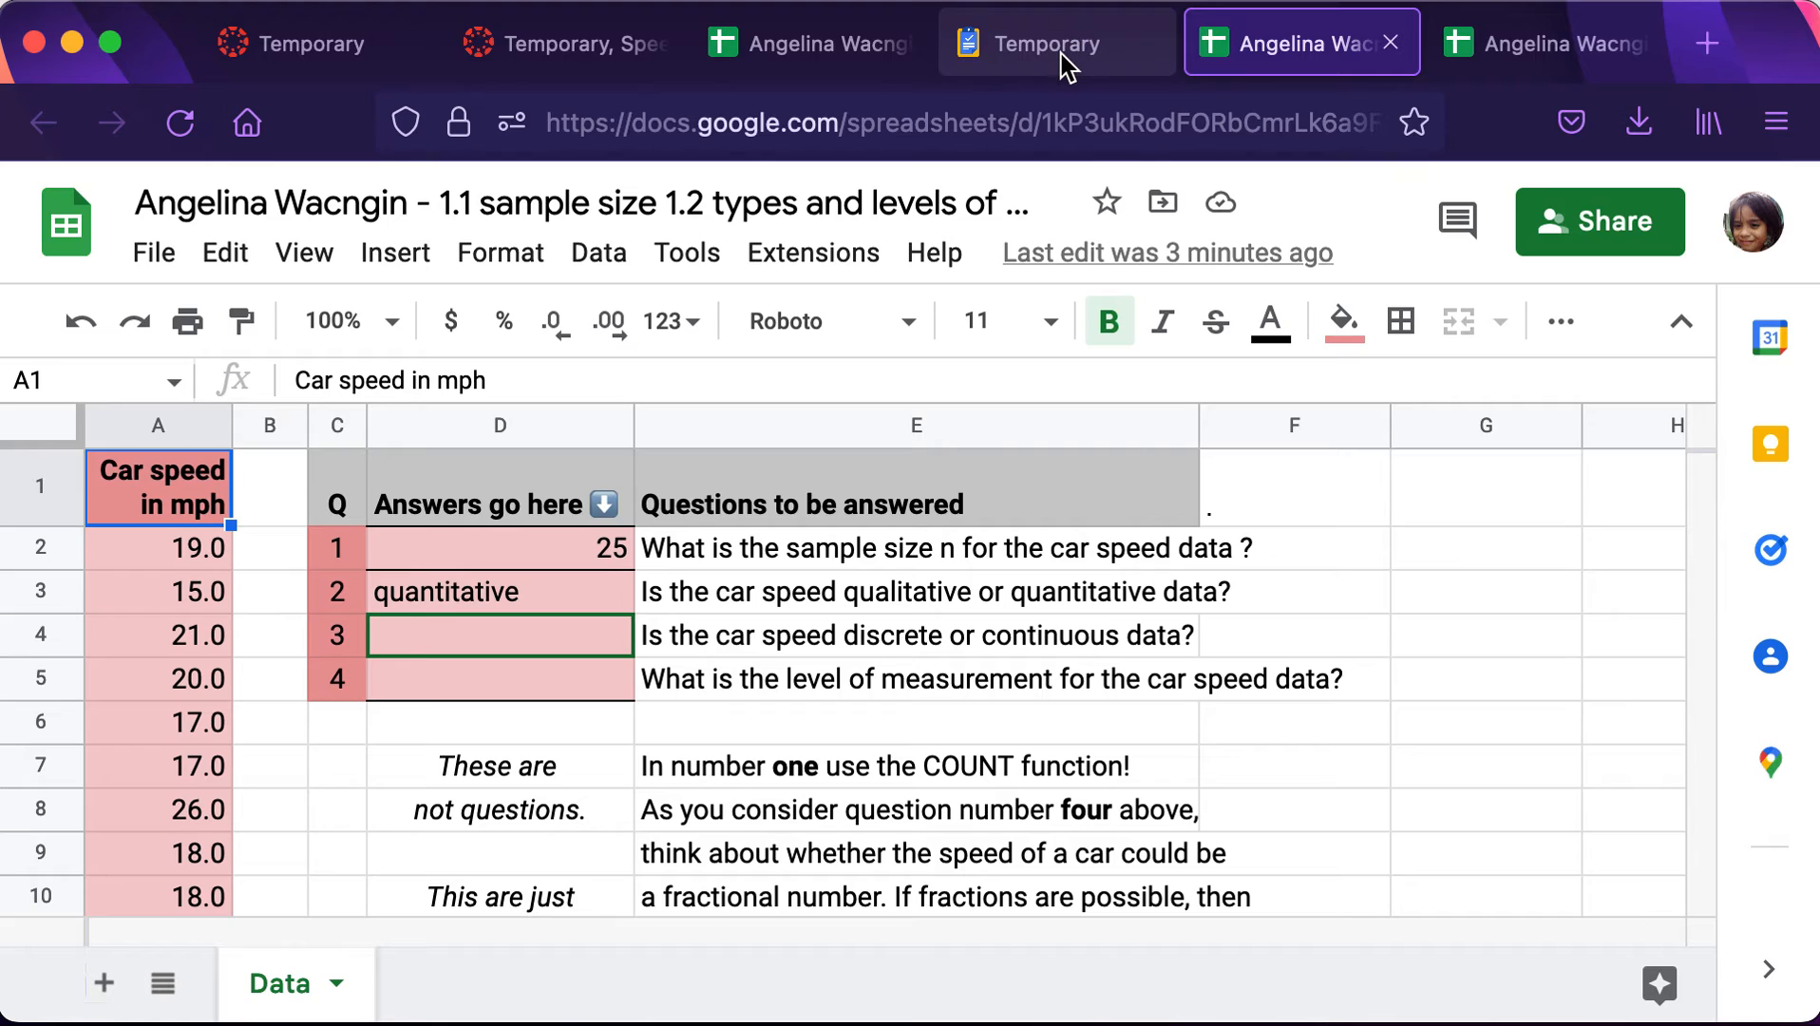
left_click(680, 599)
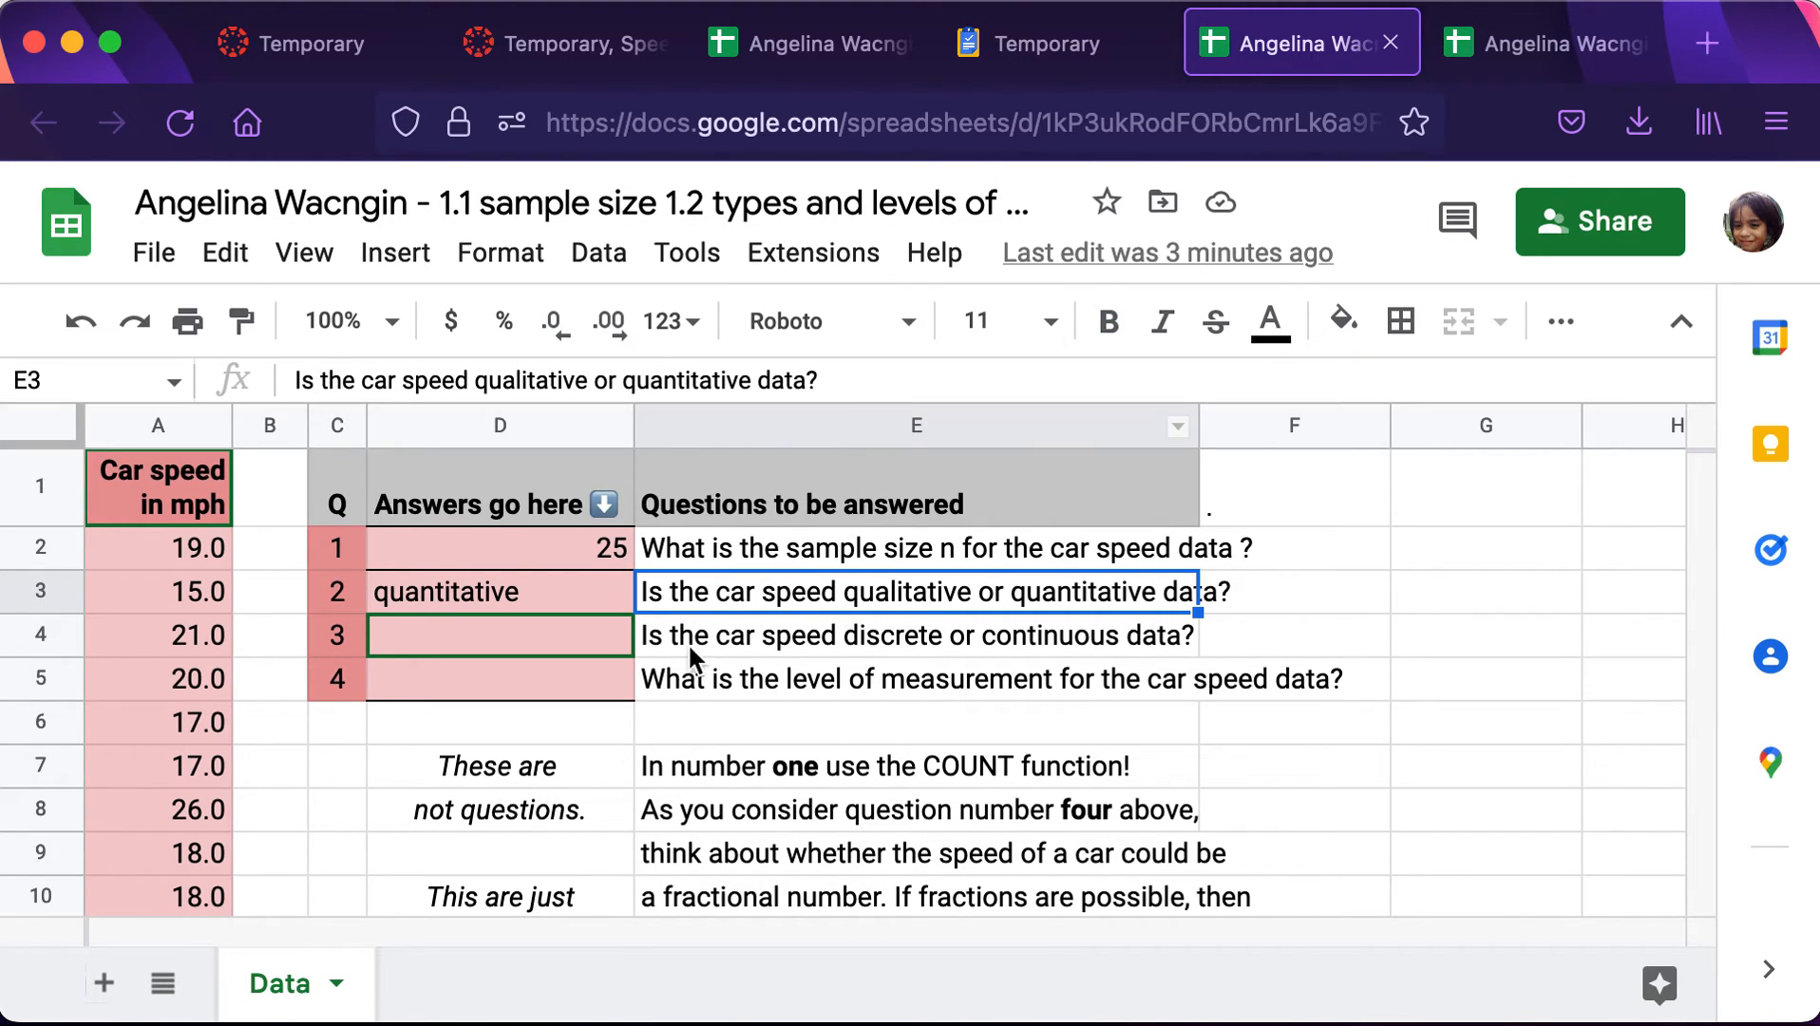
left_click(1026, 43)
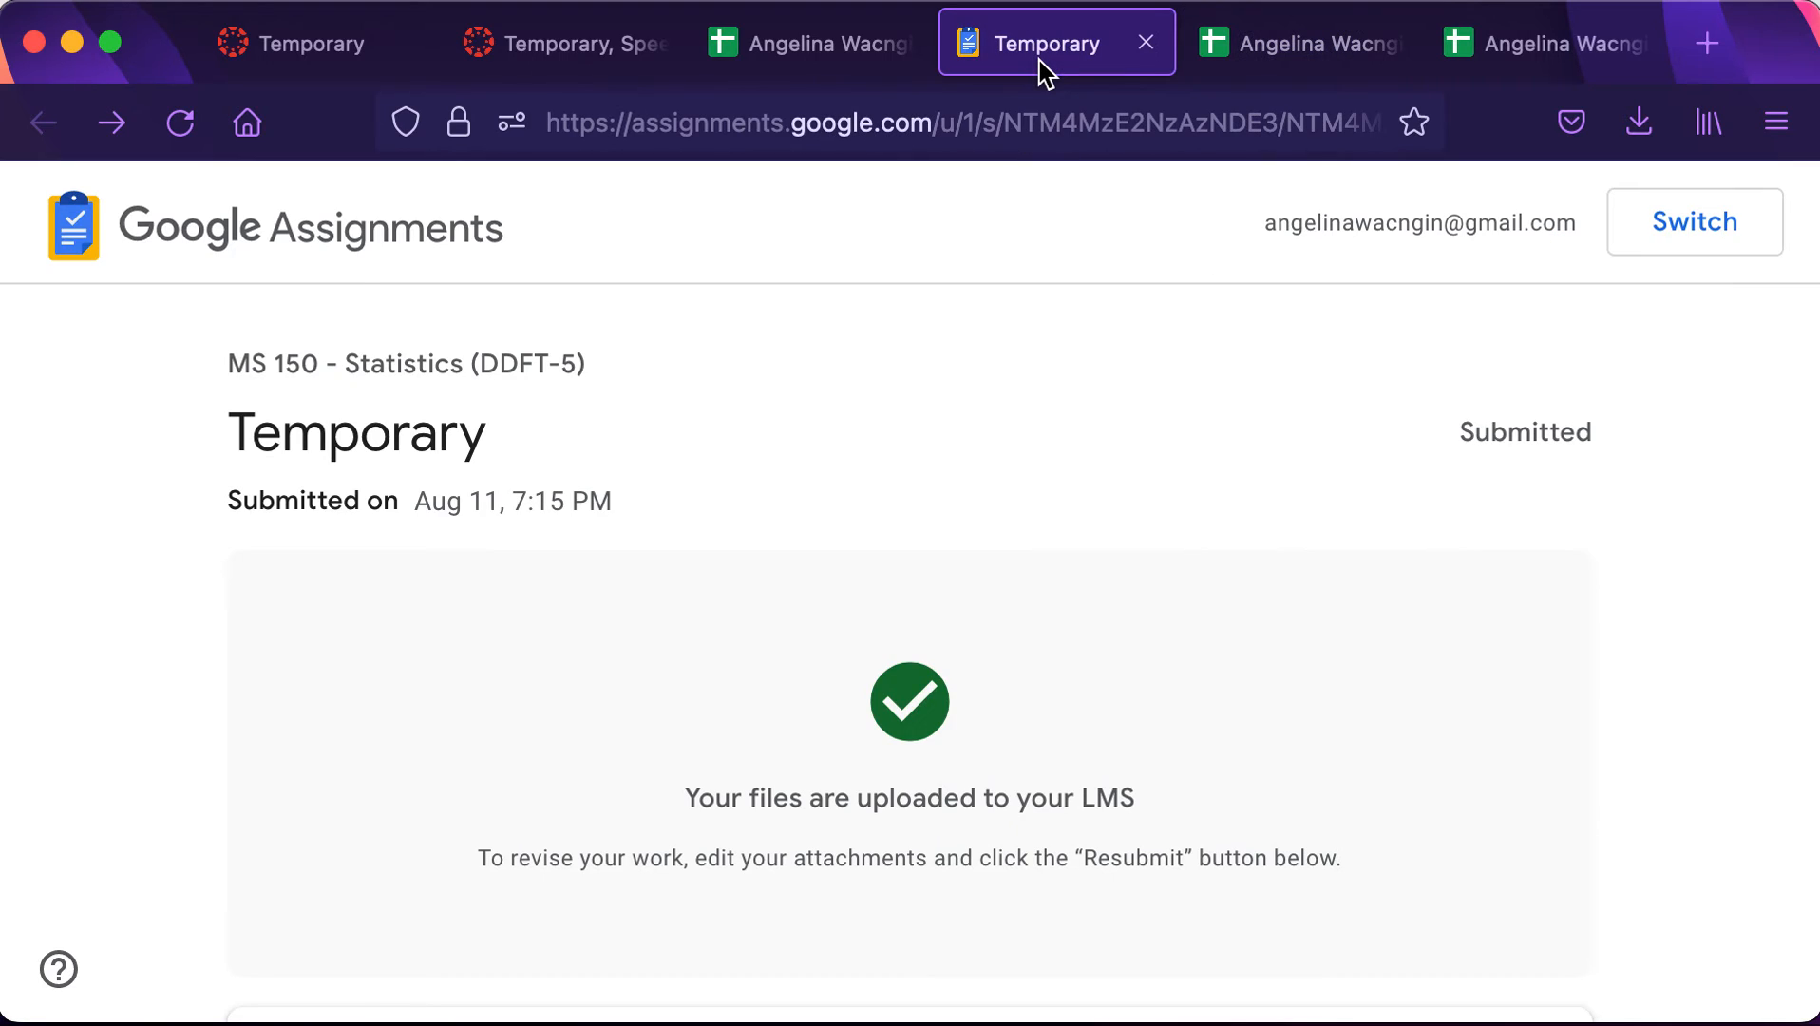
scroll(570, 291, "down", 6)
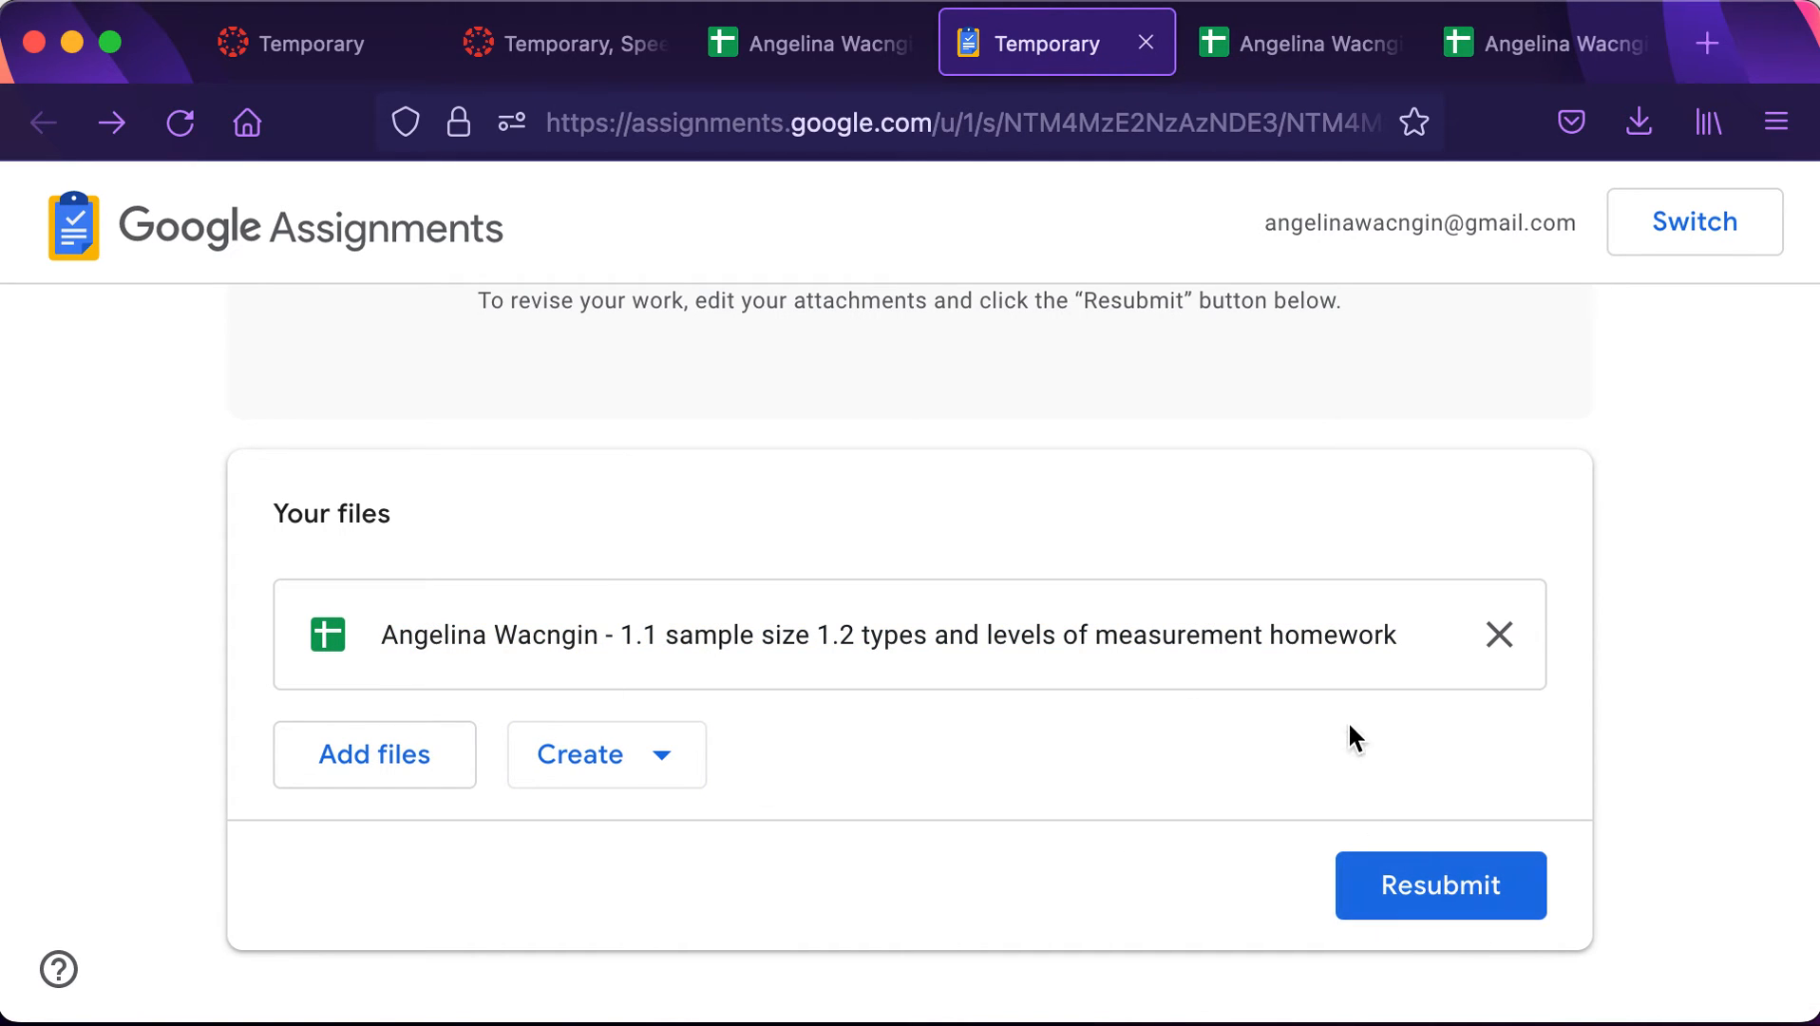
scroll(1348, 719, "up", 6)
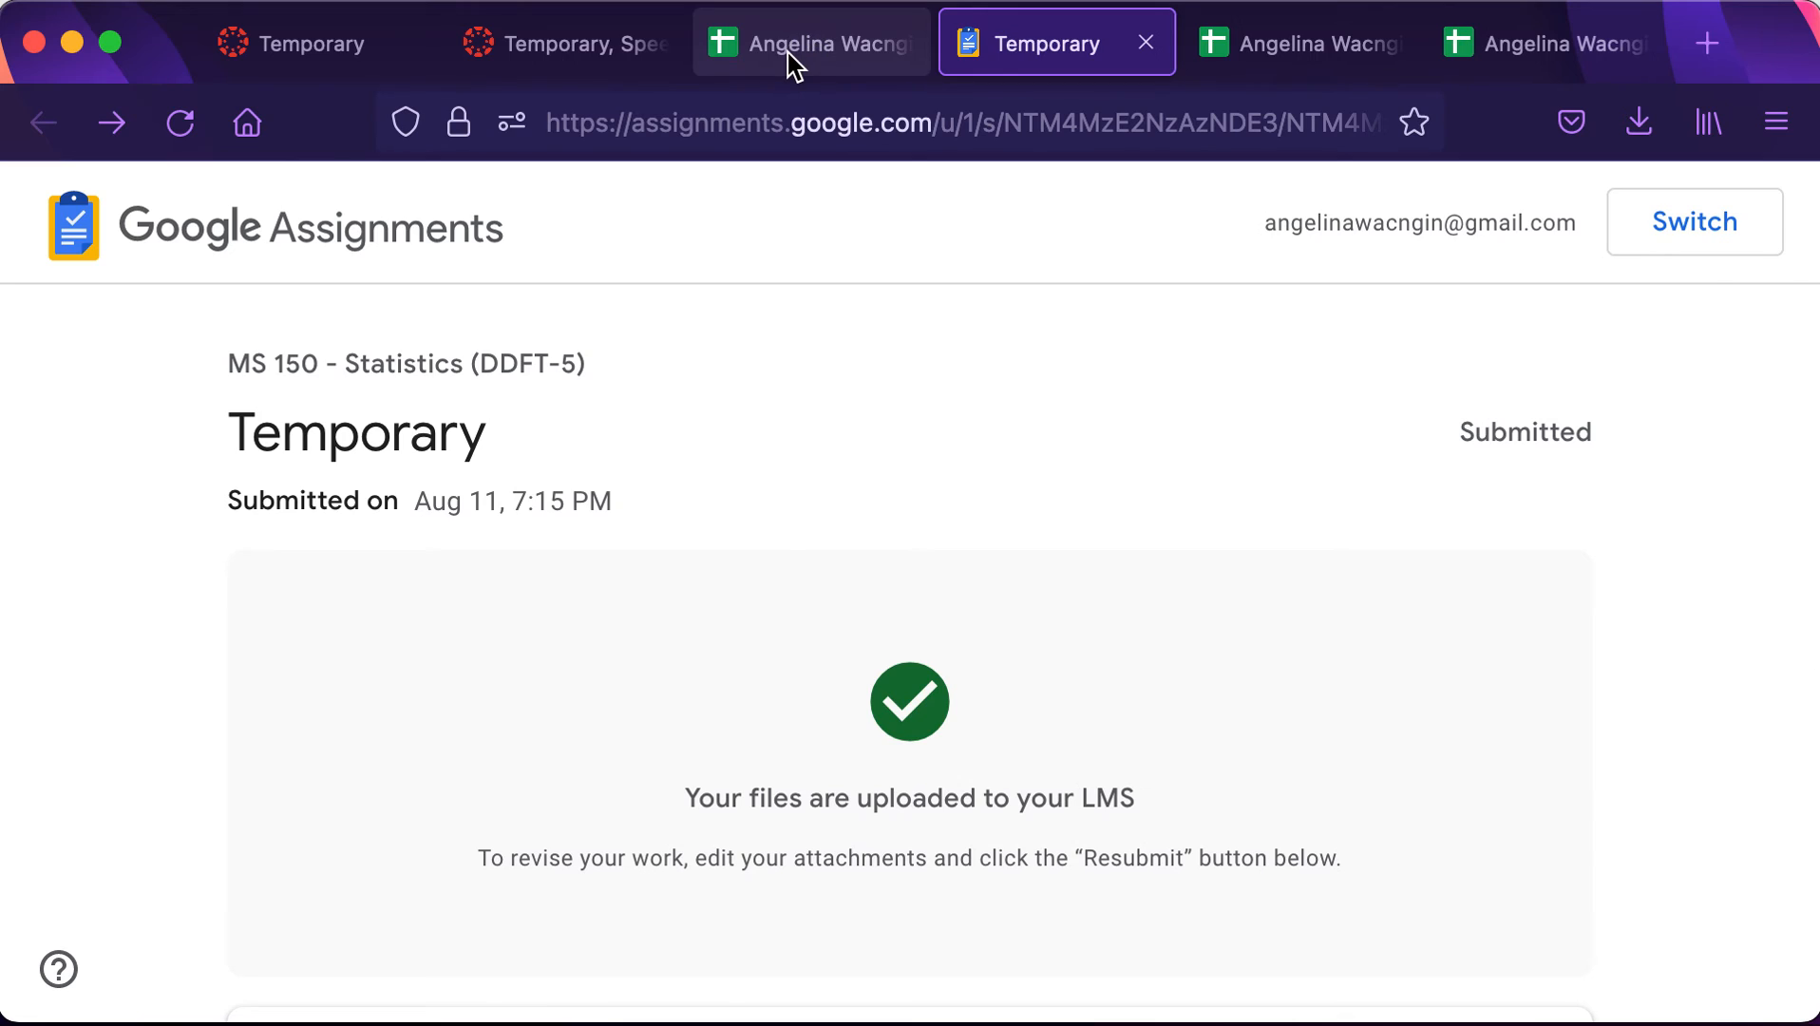
Review the four car speed questions and the sample size answer in the student's spreadsheet.
left_click(795, 67)
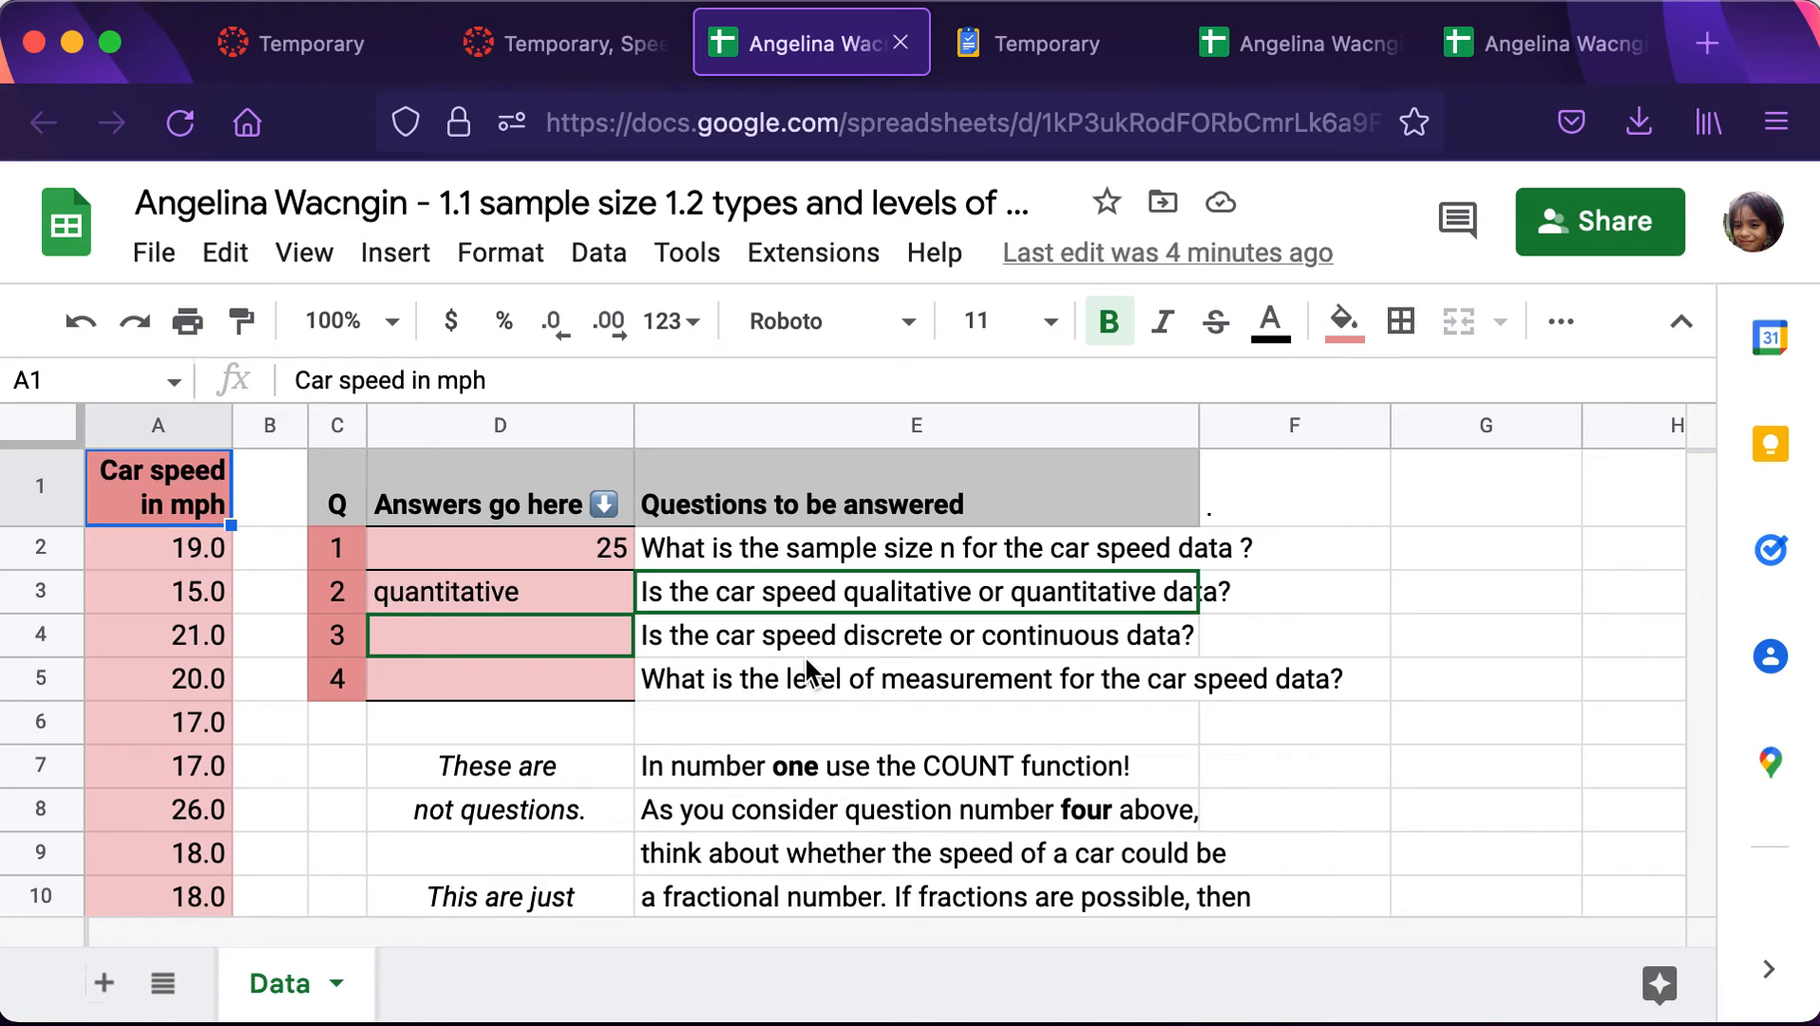
left_click(894, 691)
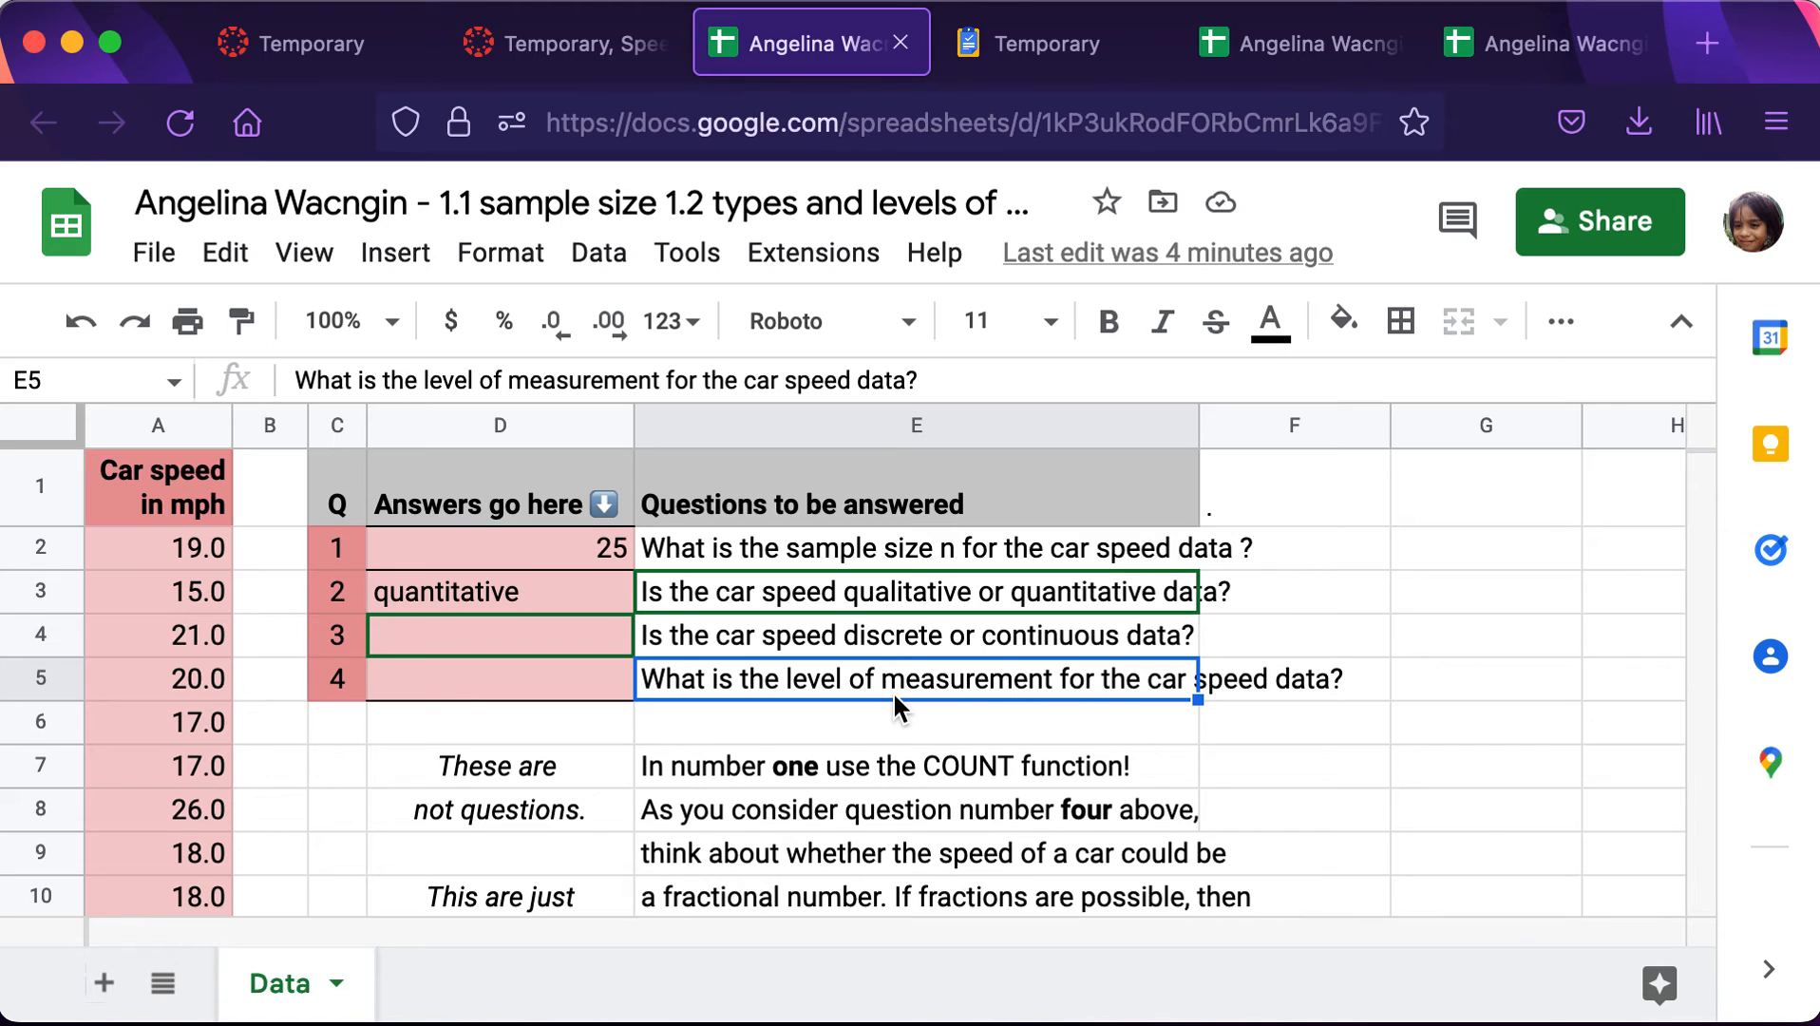
left_click(898, 633)
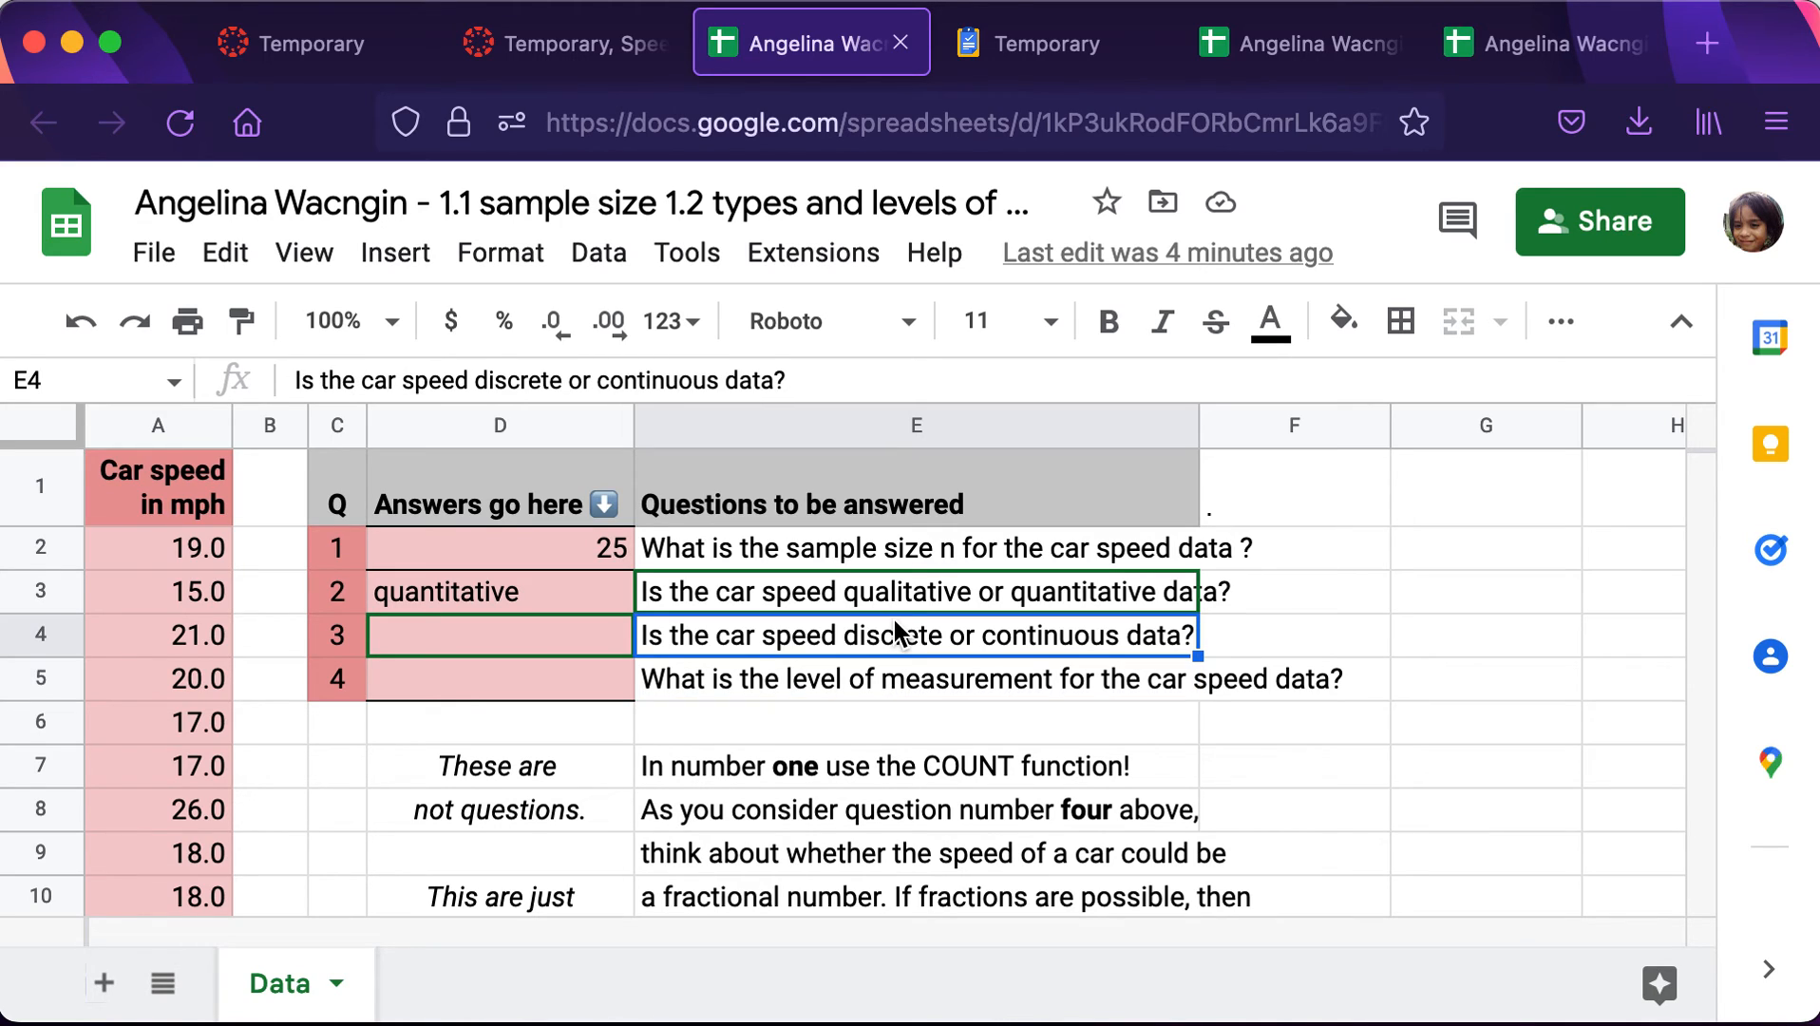
left_click(911, 576)
left_click(898, 557)
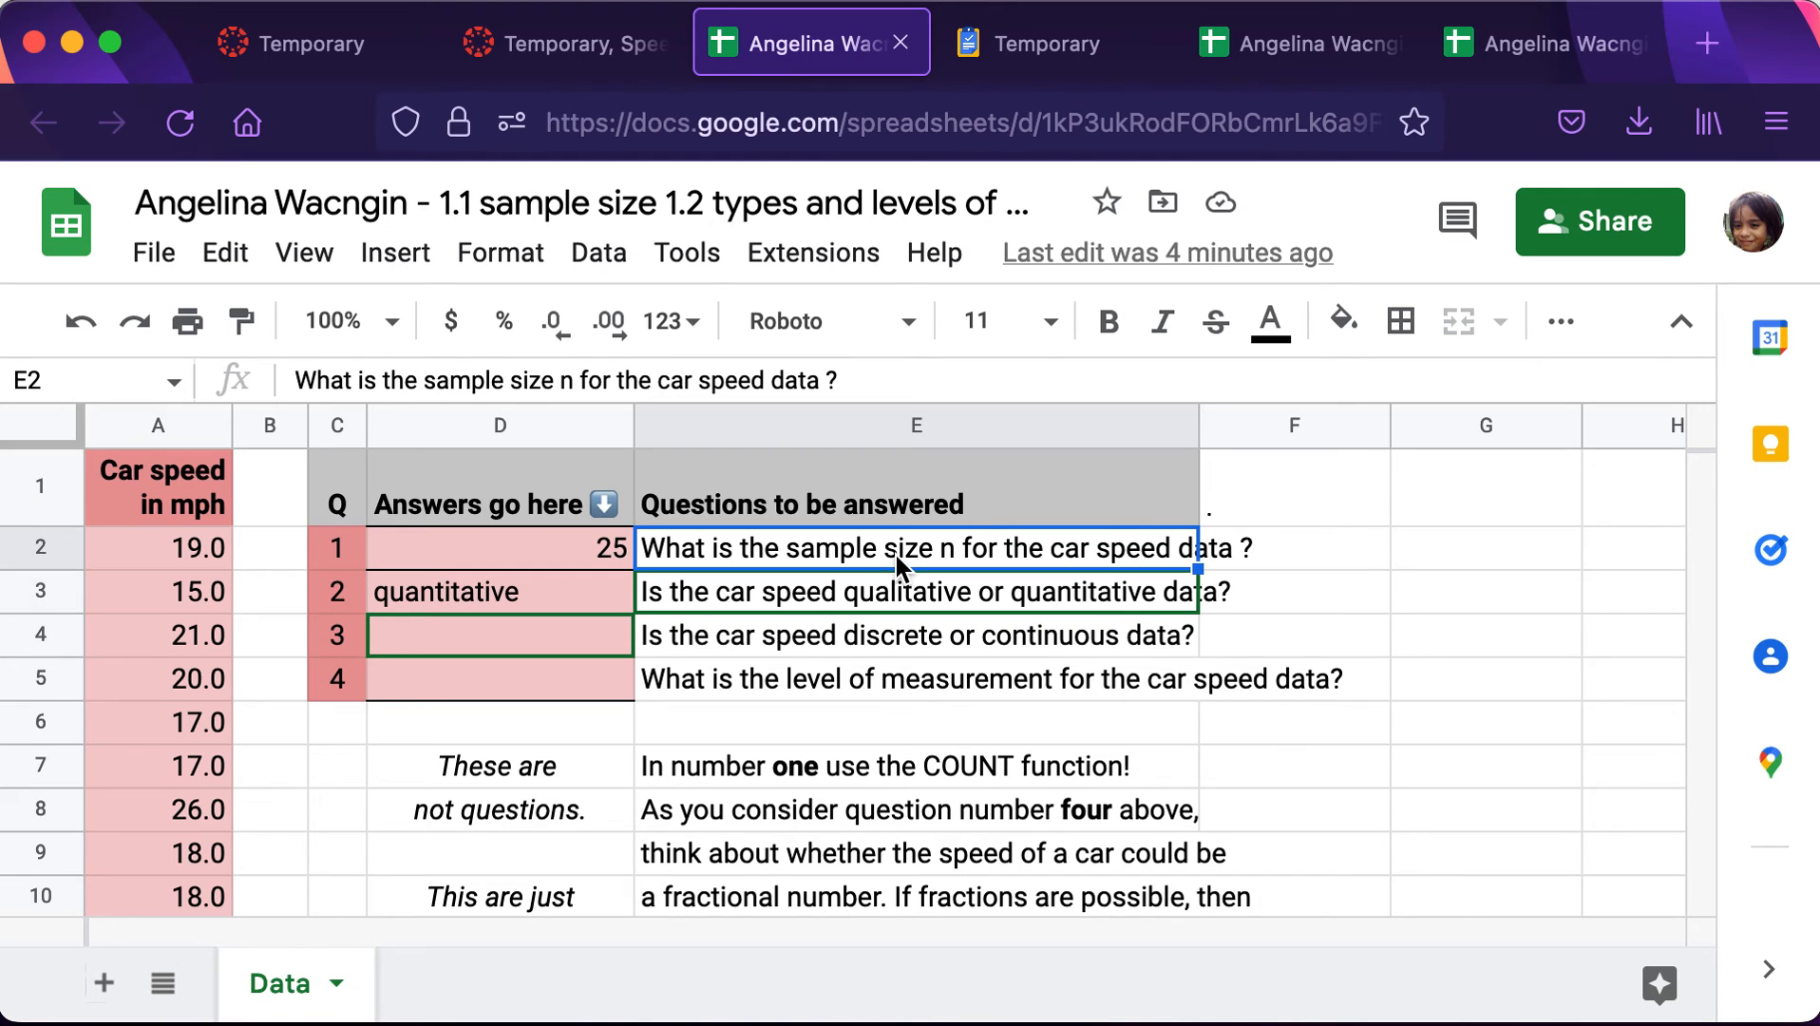
left_click(540, 563)
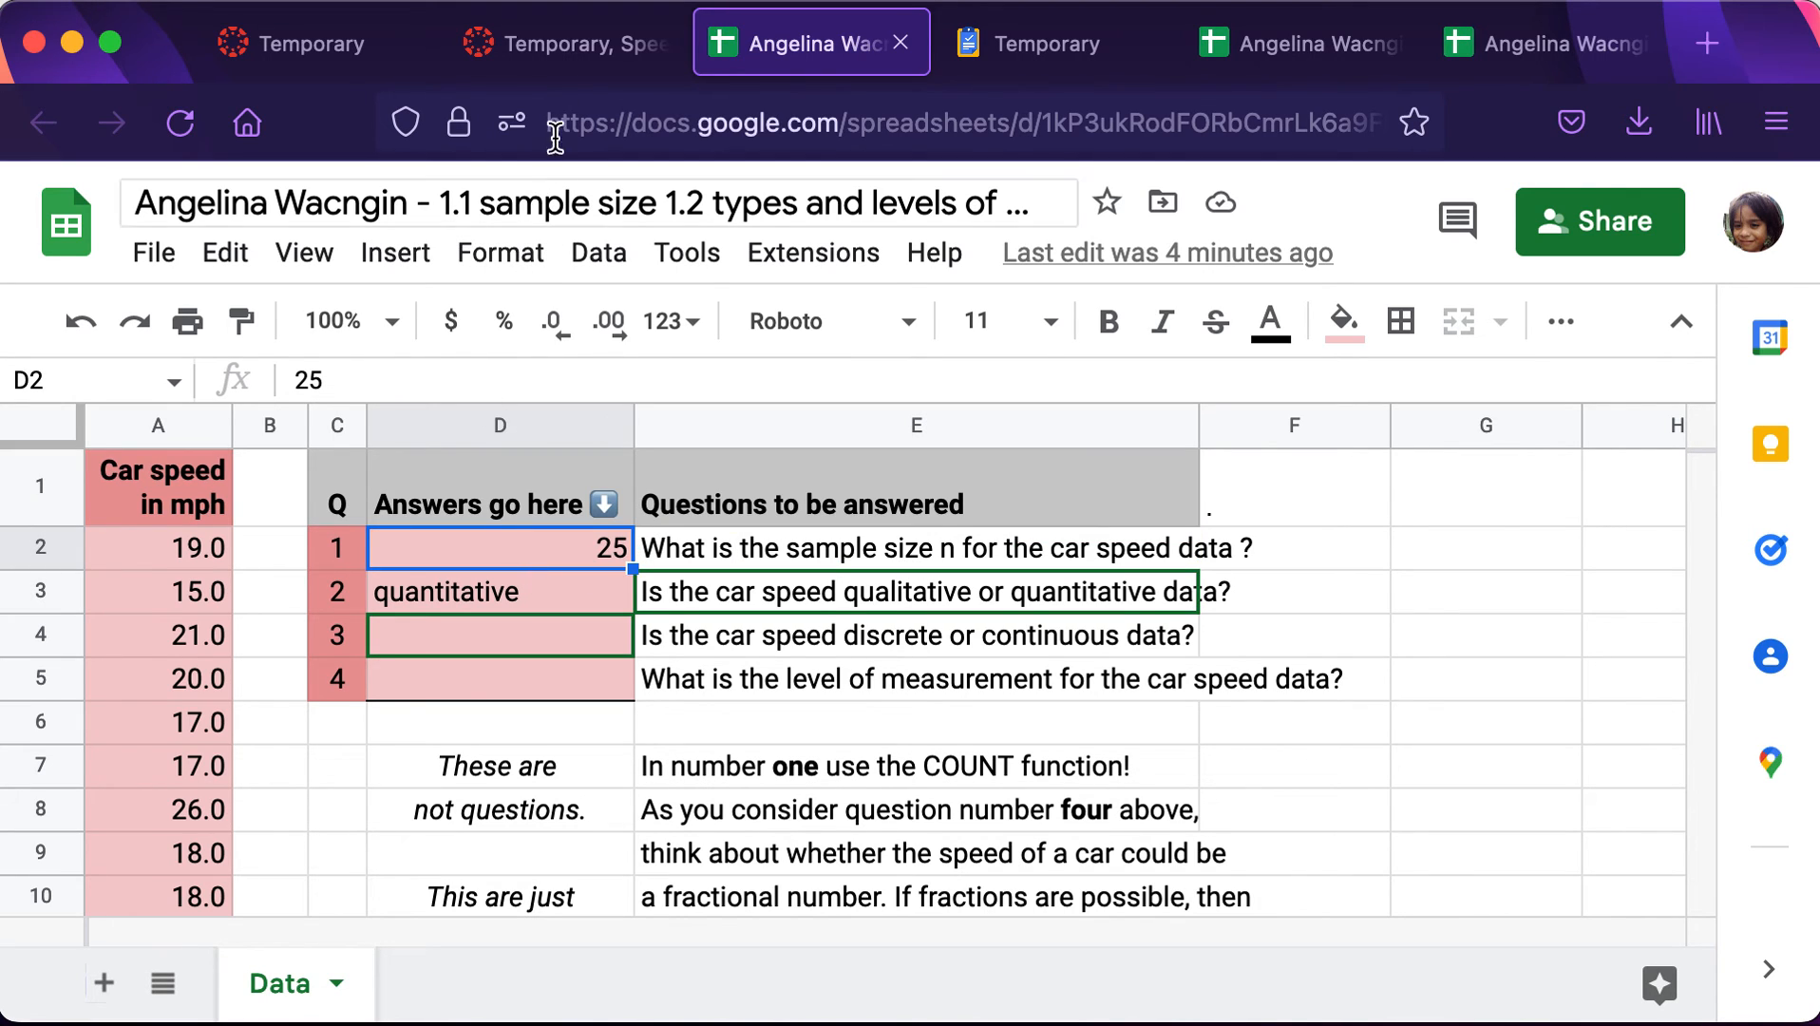
left_click(585, 72)
left_click(841, 44)
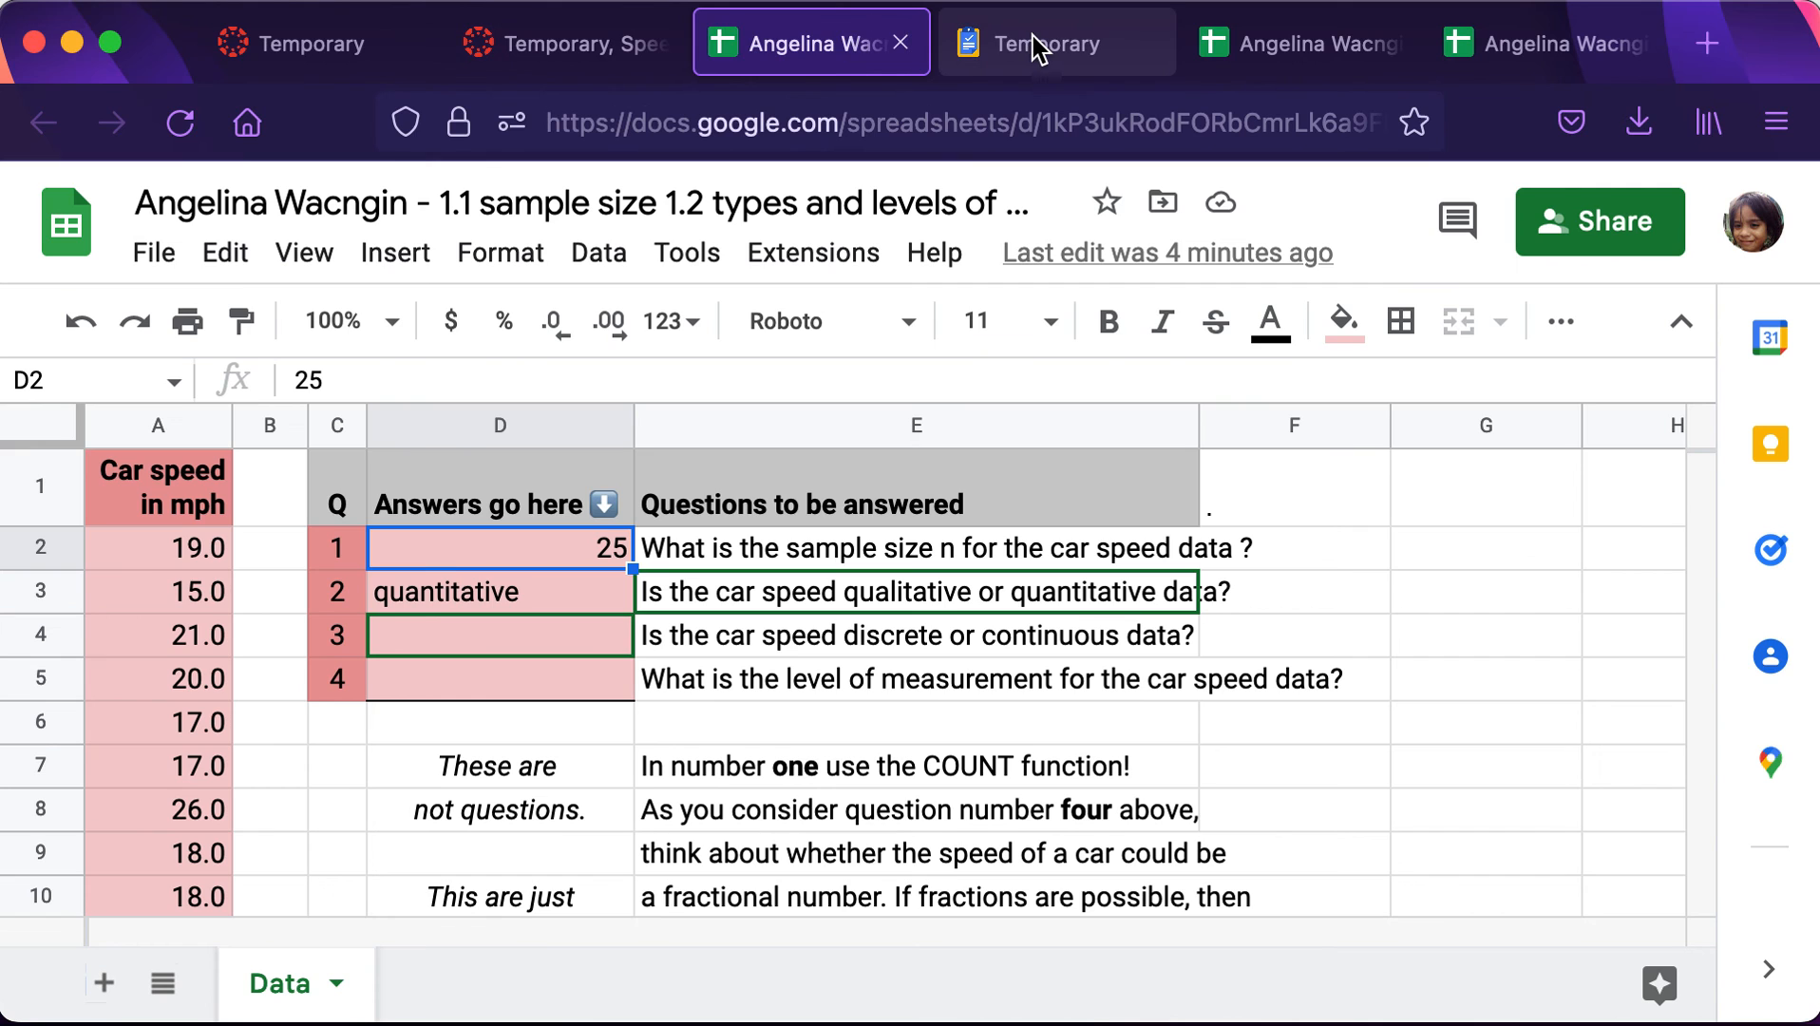
Check the student's Google Assignments submission page and the hints in the other open copy of the spreadsheet.
left_click(1037, 46)
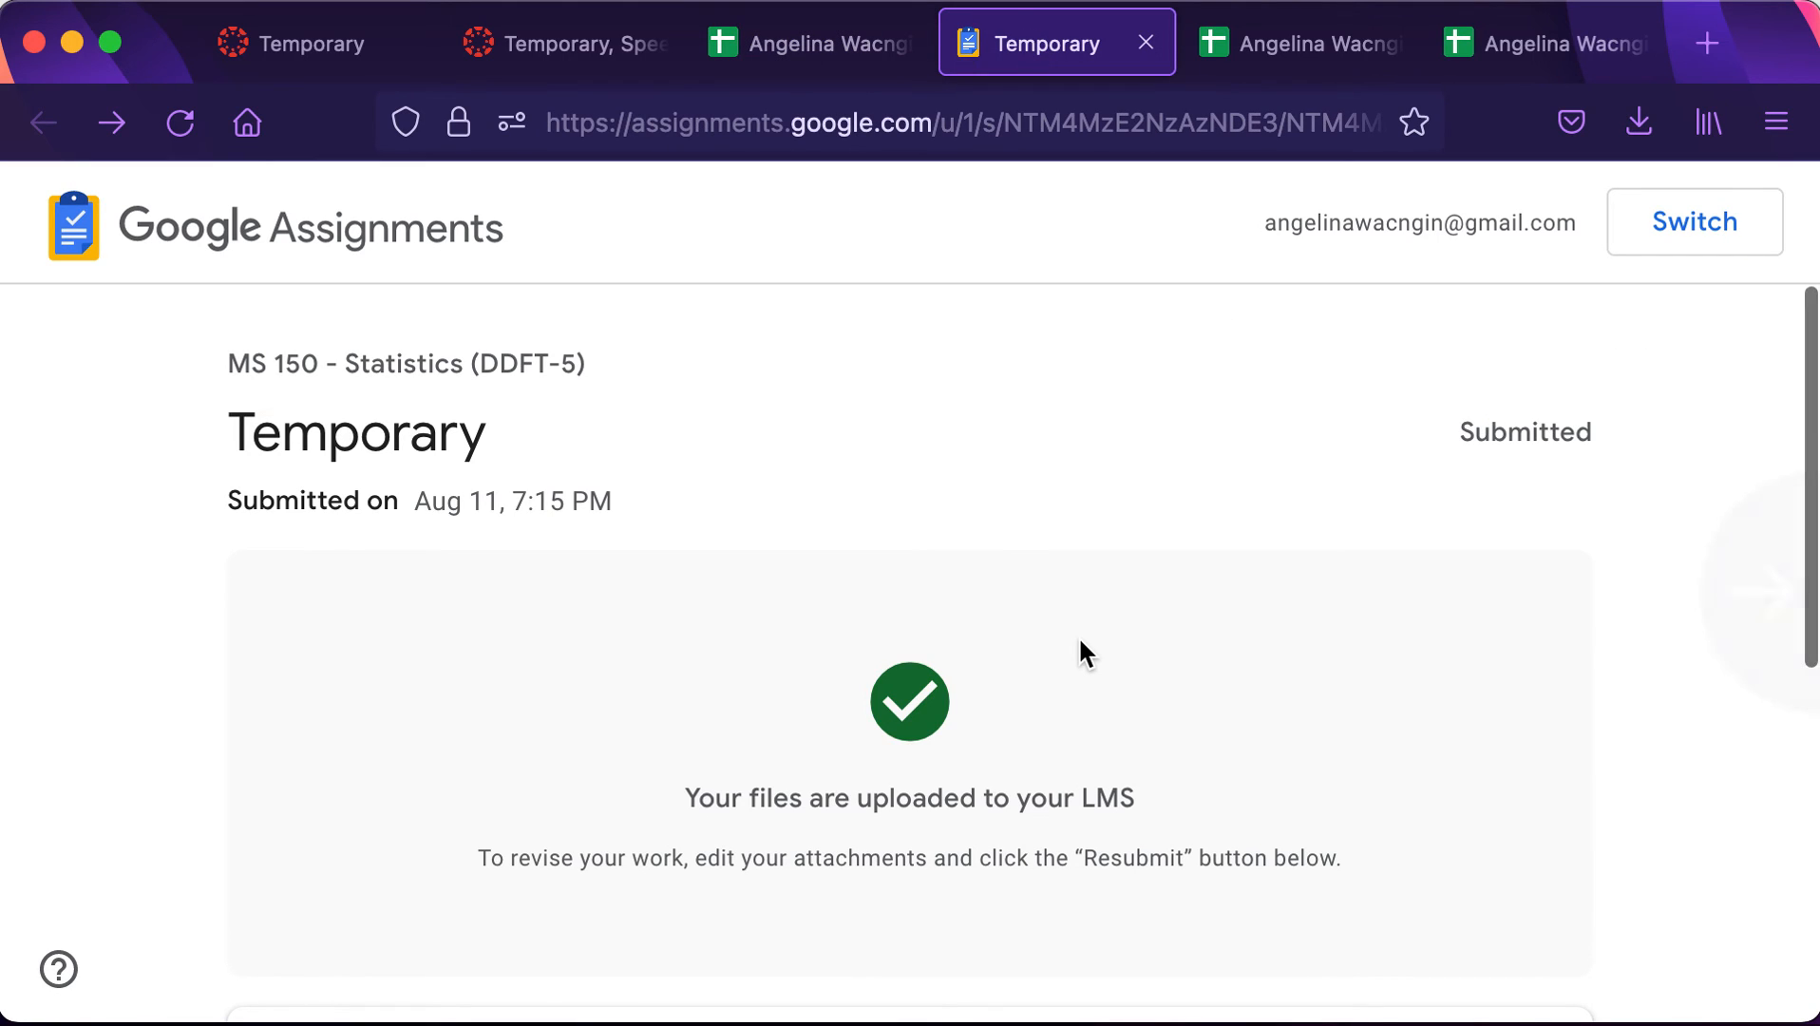
left_click(1292, 49)
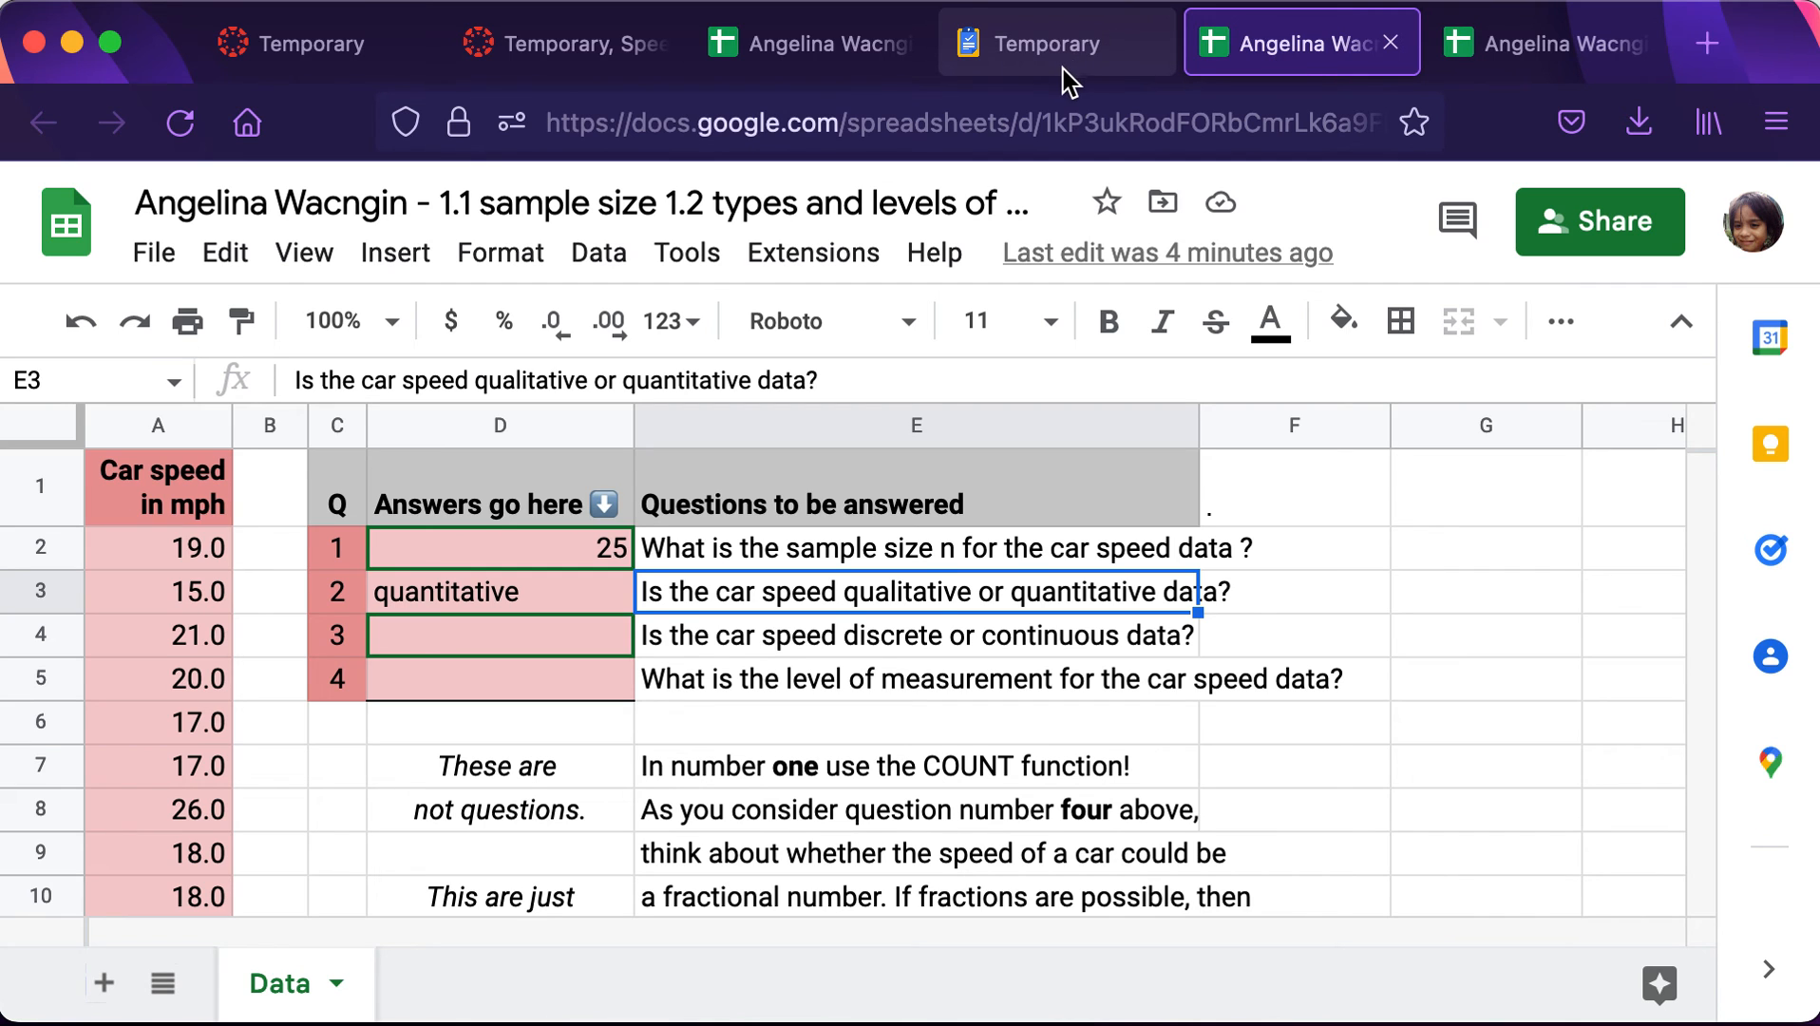
scroll(936, 627, "down", 1)
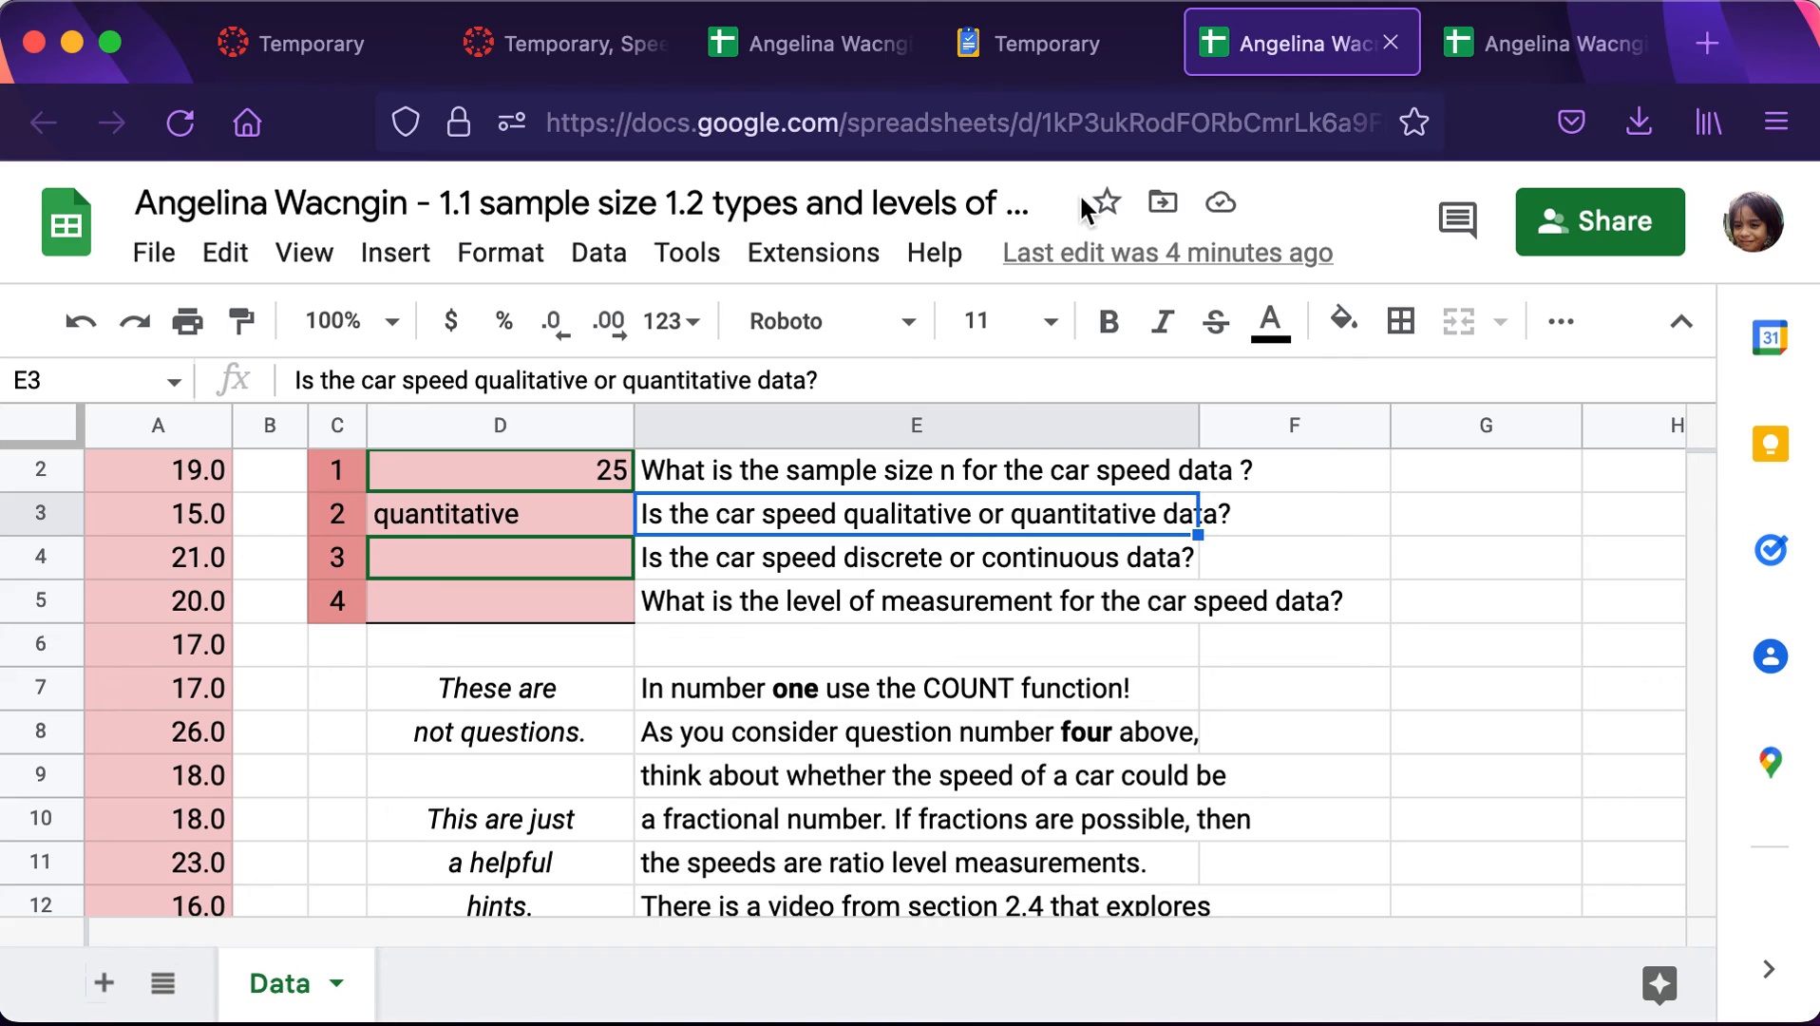
left_click(1072, 64)
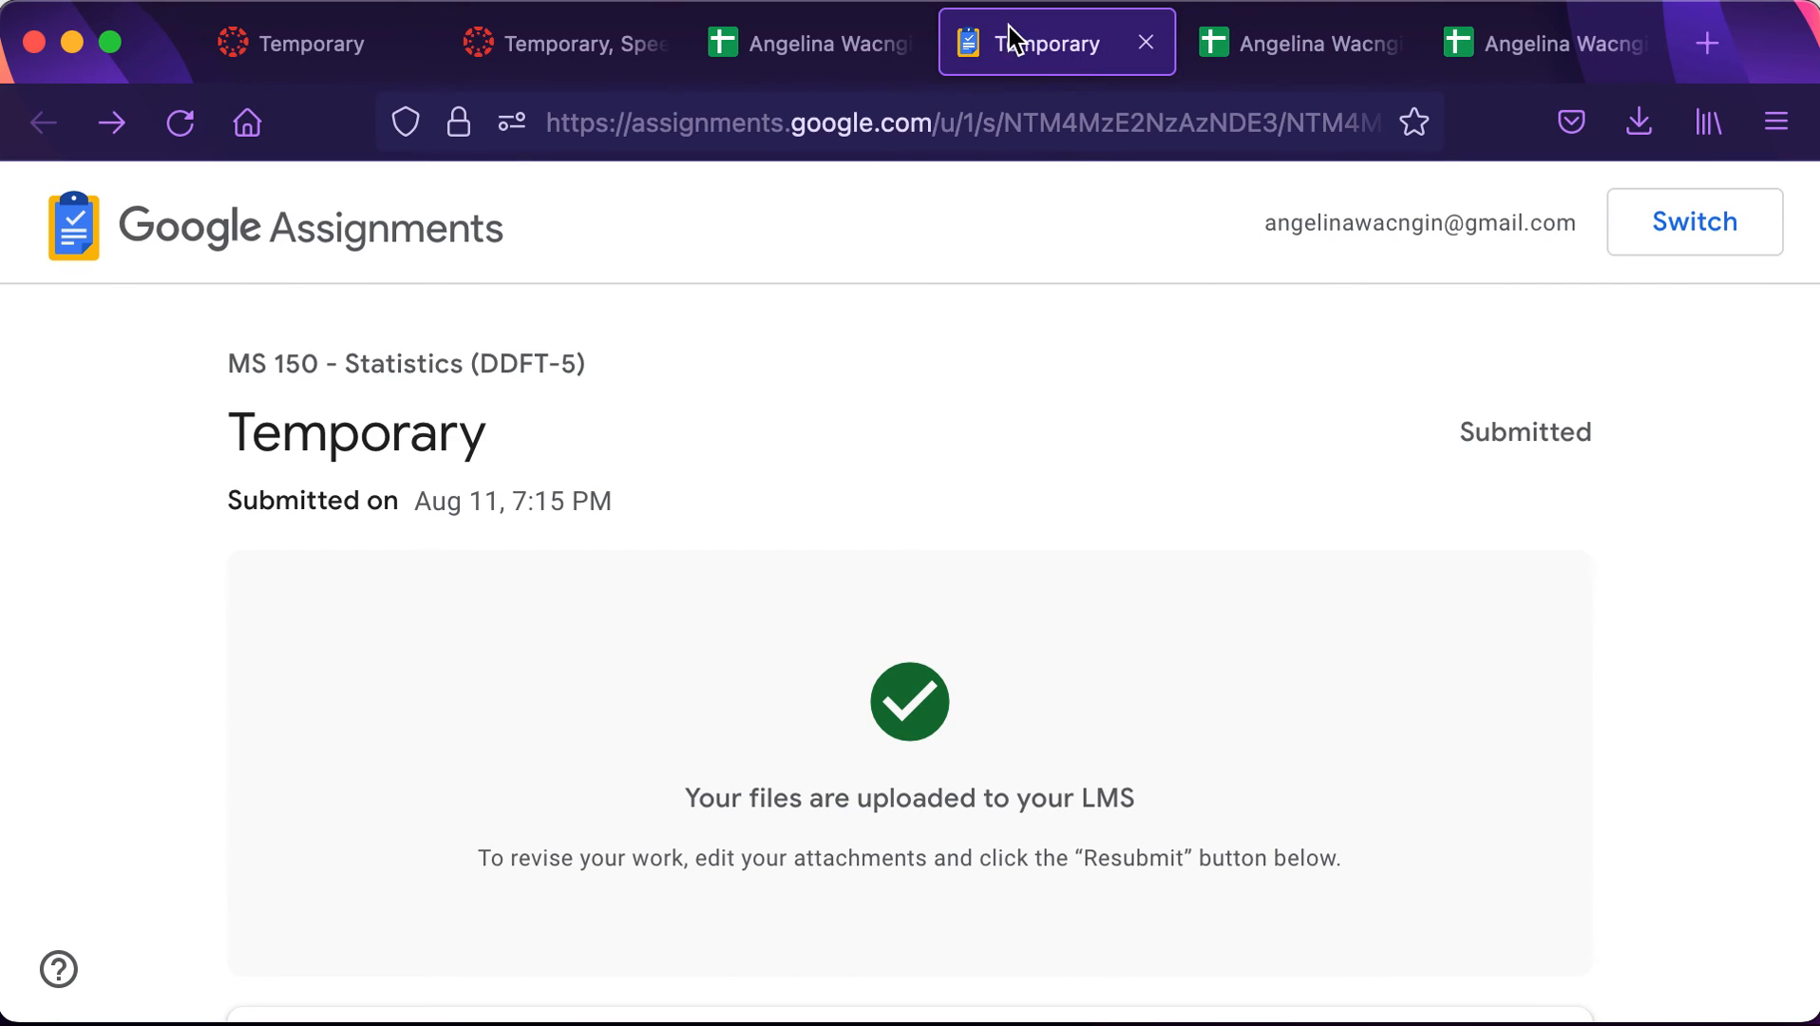
Revisit the SpeedGrader view, and view the submissions list on the Temporary assignment page in Canvas.
left_click(615, 52)
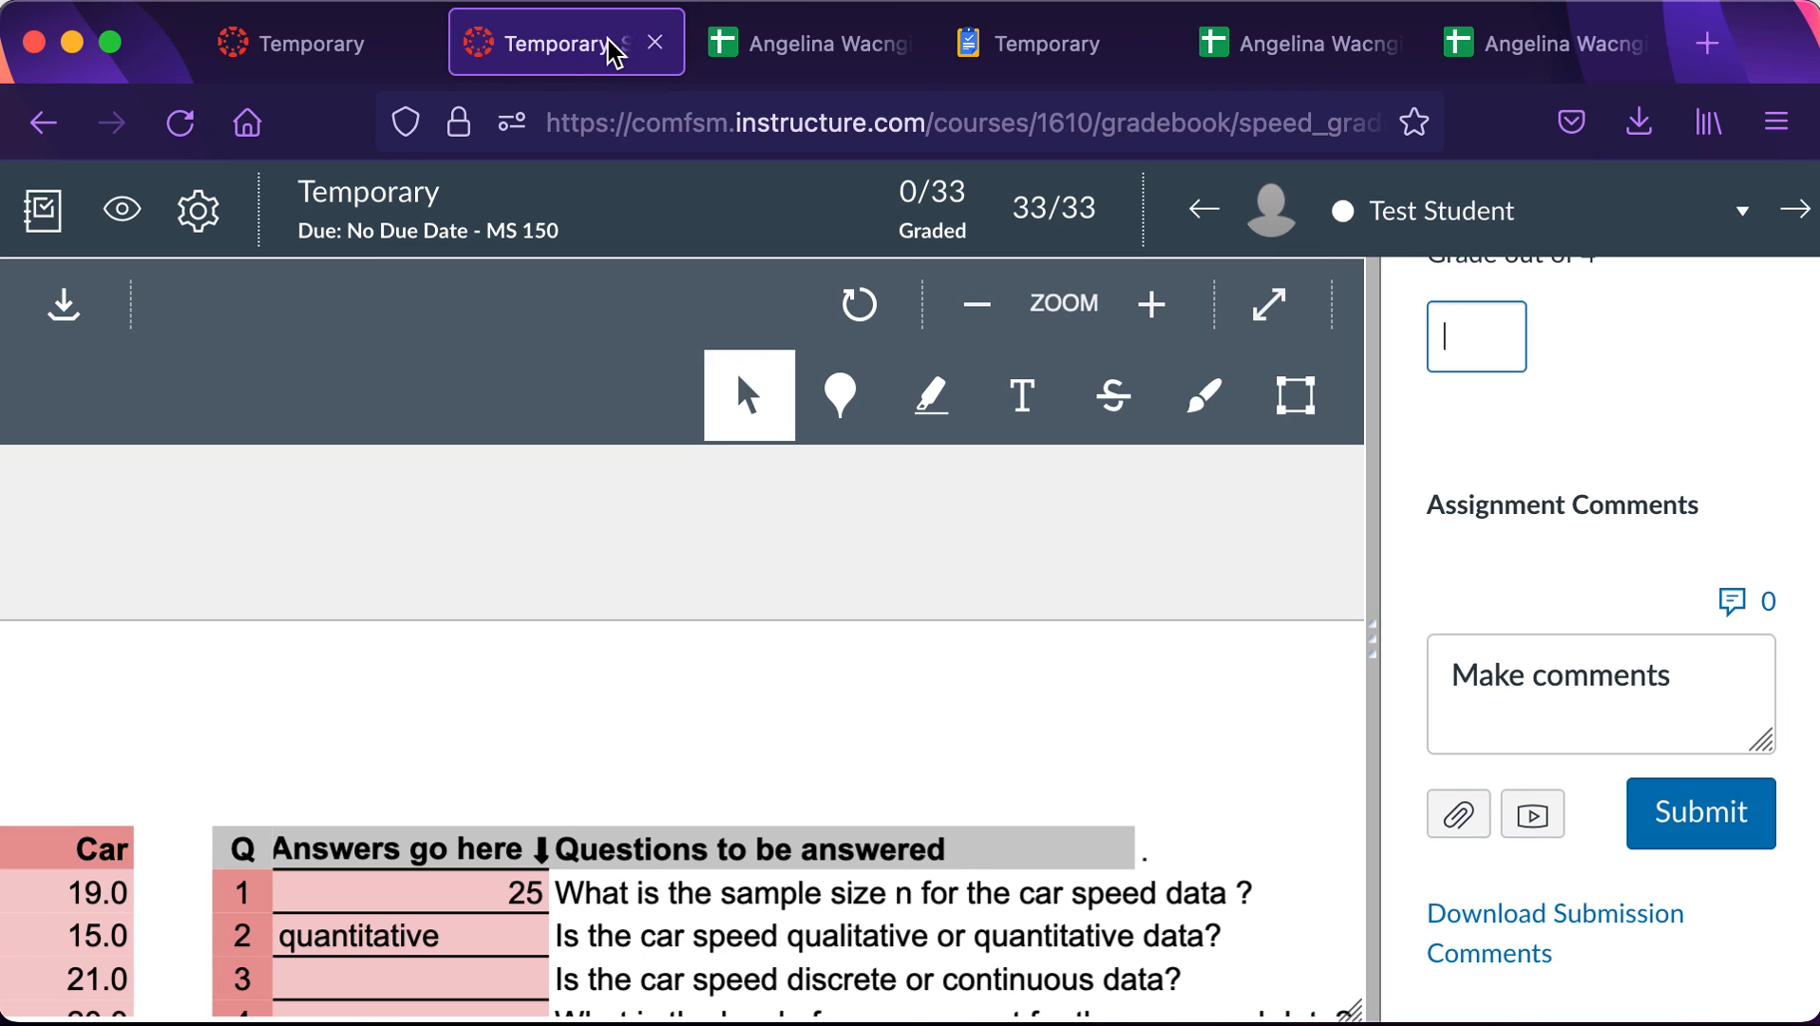
left_click(348, 42)
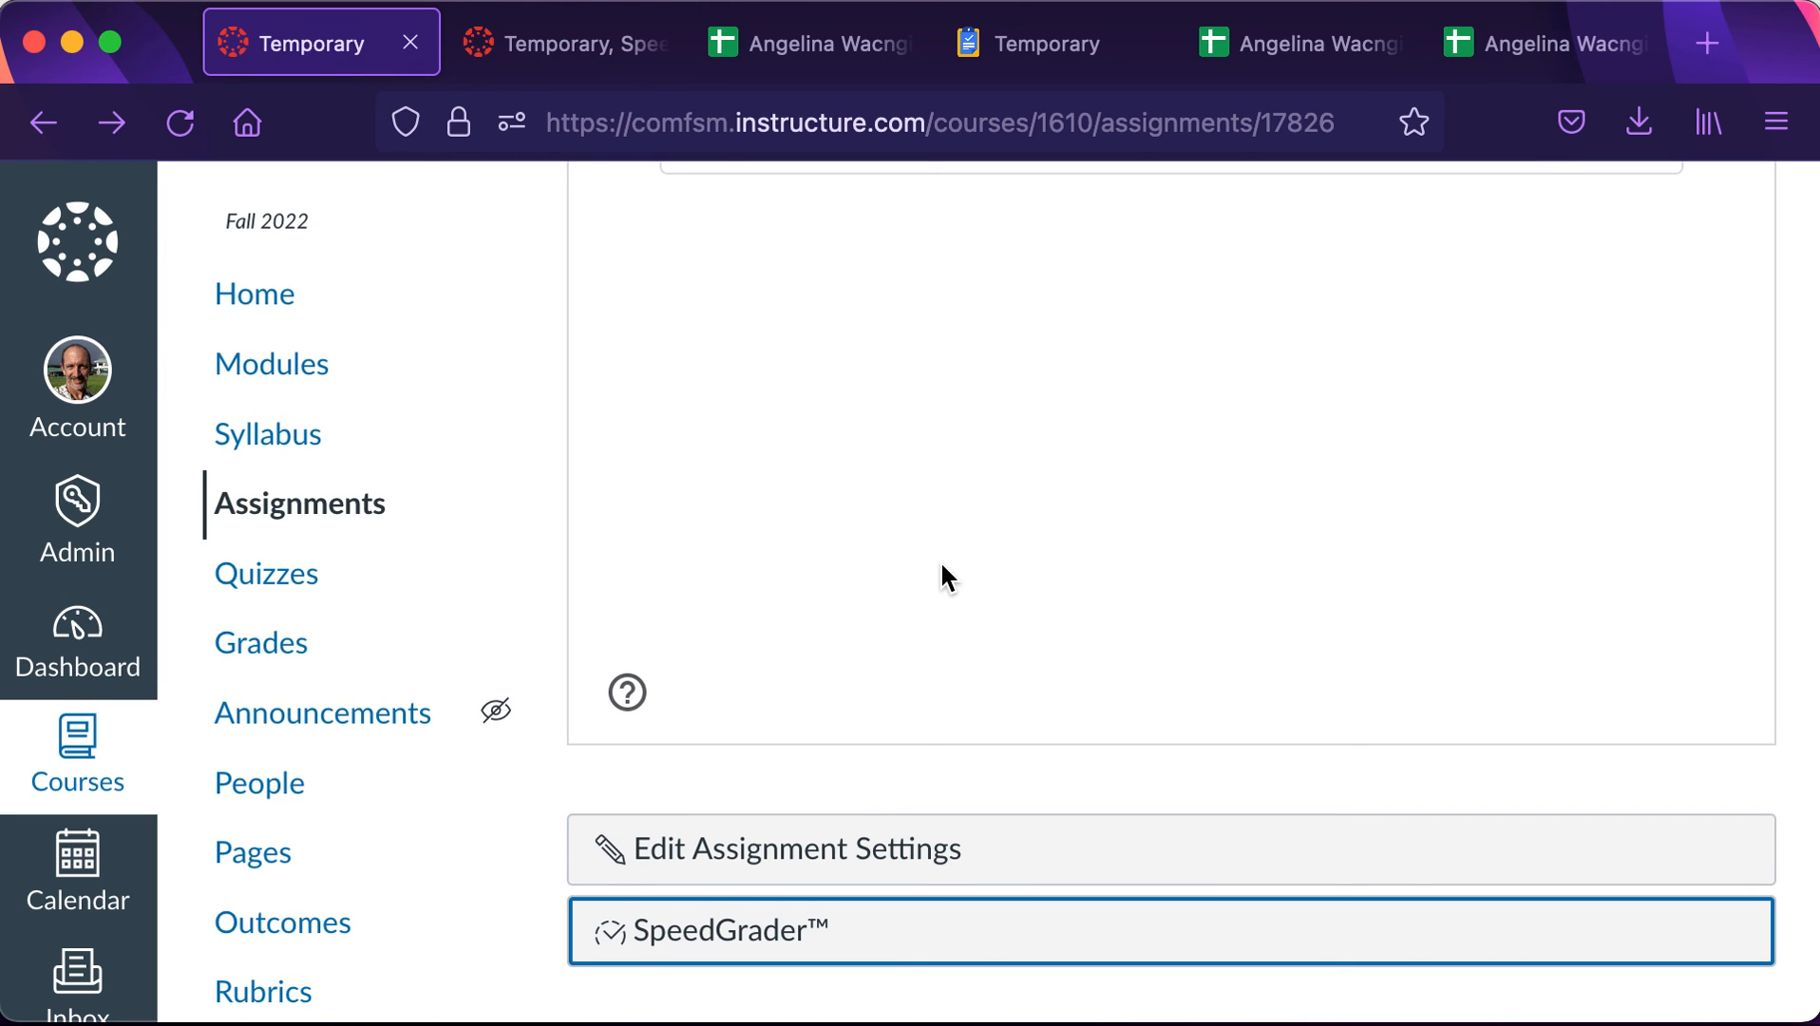
scroll(940, 559, "up", 10)
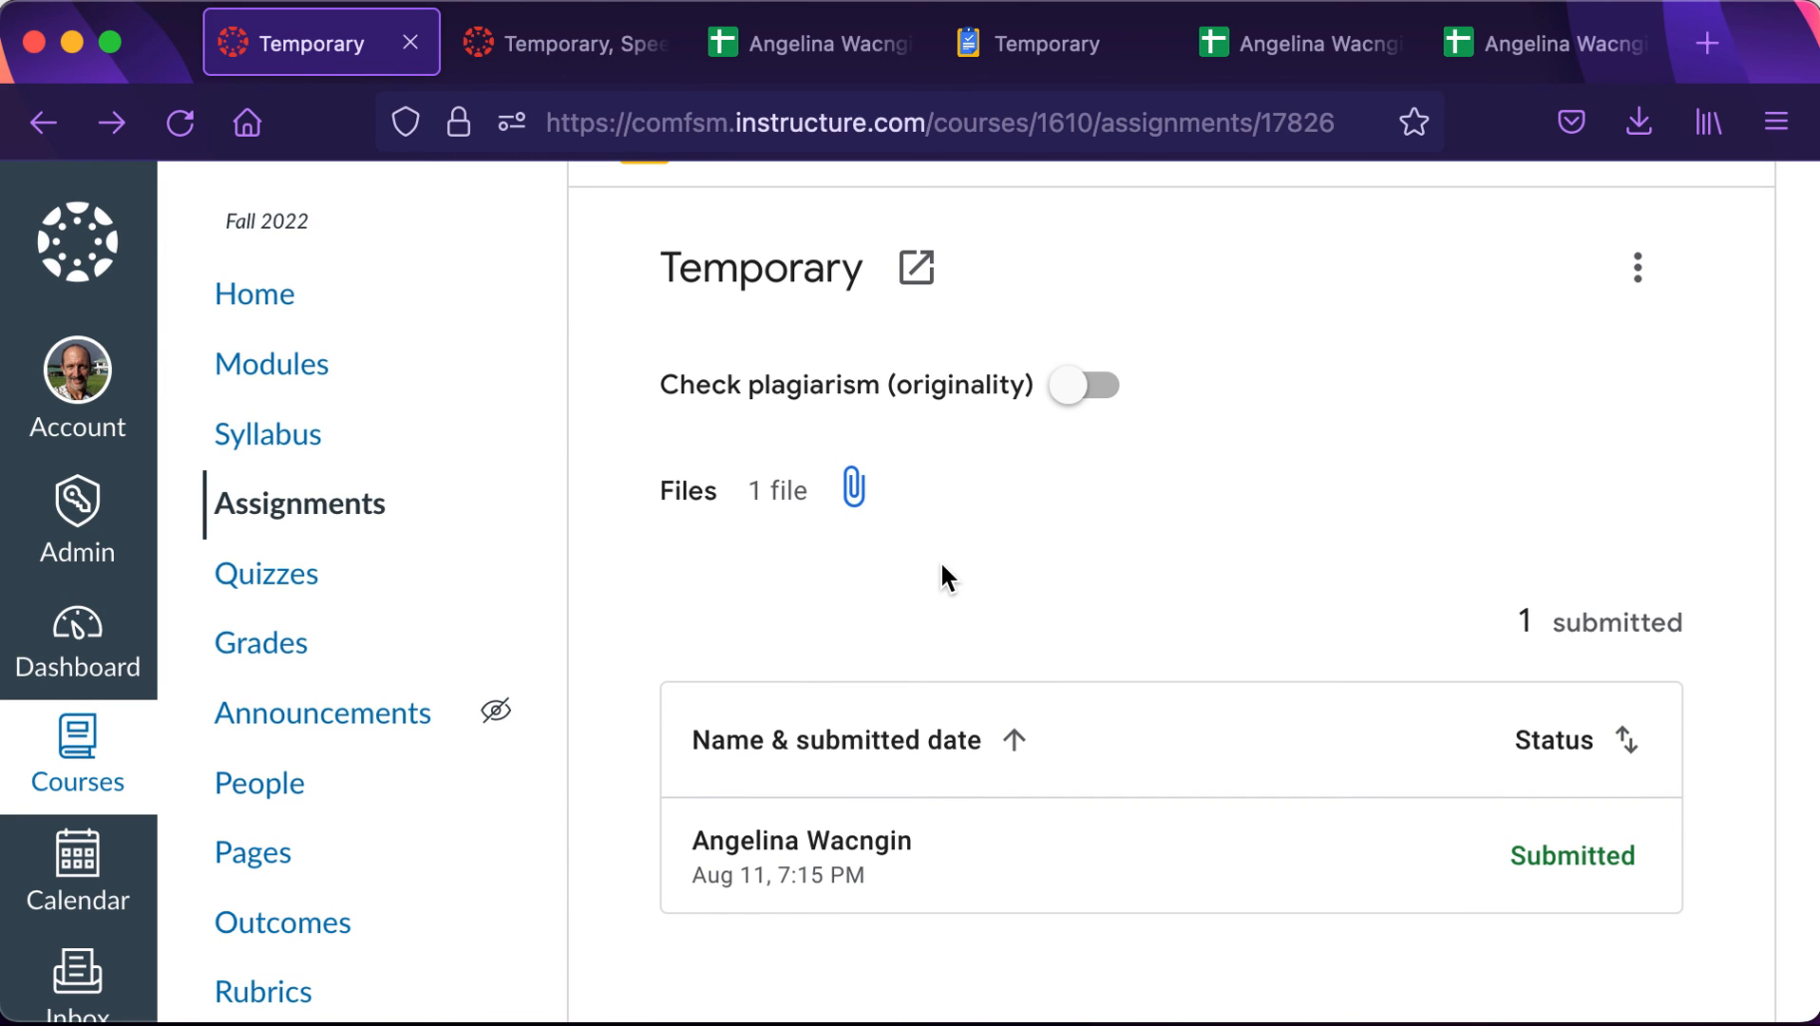